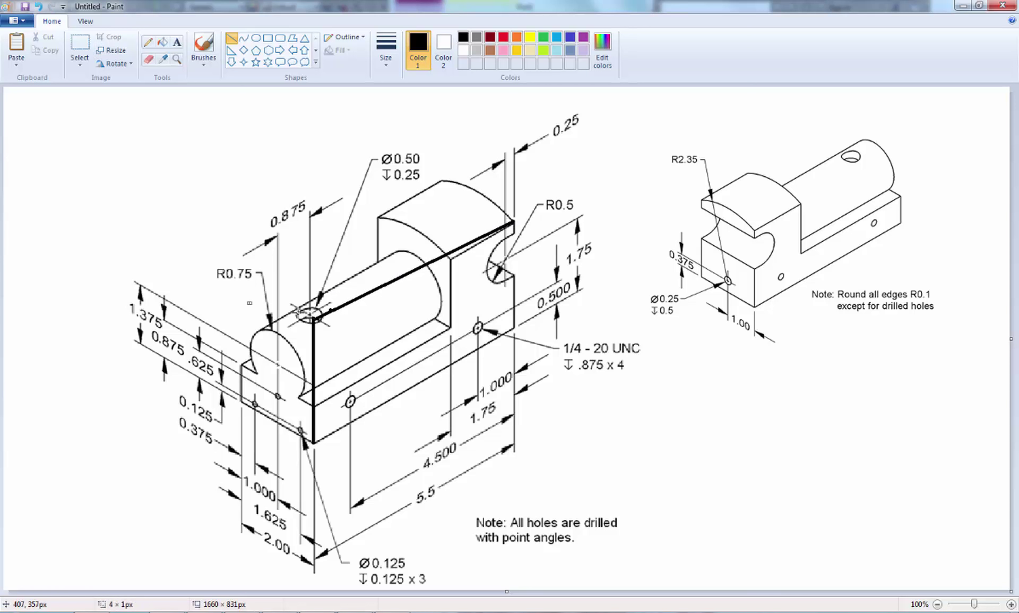
# Draw thick black straight lines over the larger isometric view to complete the top and side edges of the part's enclosing block.
pyautogui.moveTo(310, 315)
pyautogui.mouseDown()
pyautogui.moveTo(241, 283)
pyautogui.moveTo(257, 286)
pyautogui.moveTo(442, 181)
pyautogui.mouseUp()
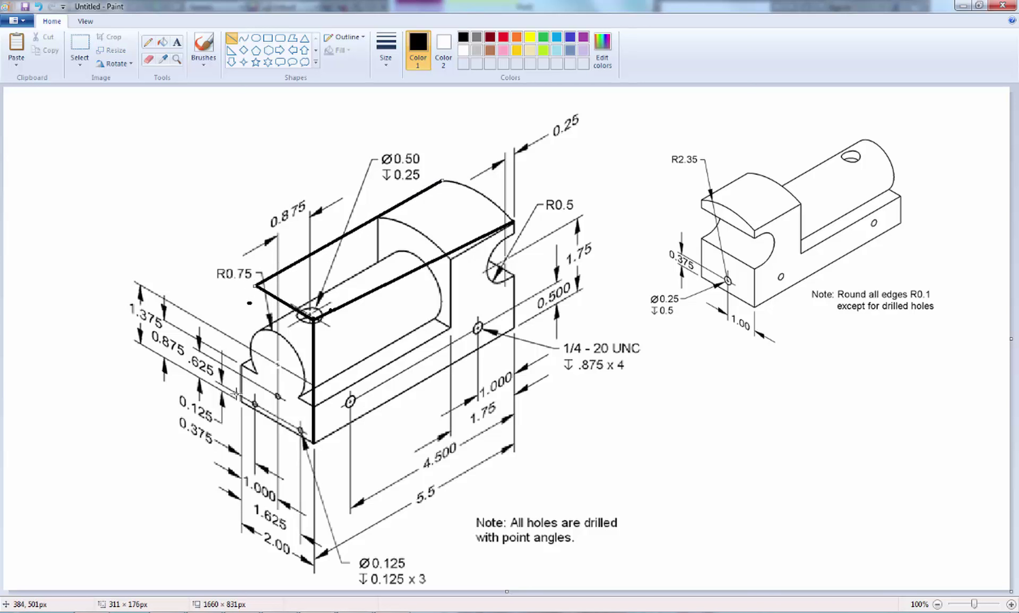
pyautogui.moveTo(240, 405); pyautogui.dragTo(253, 287)
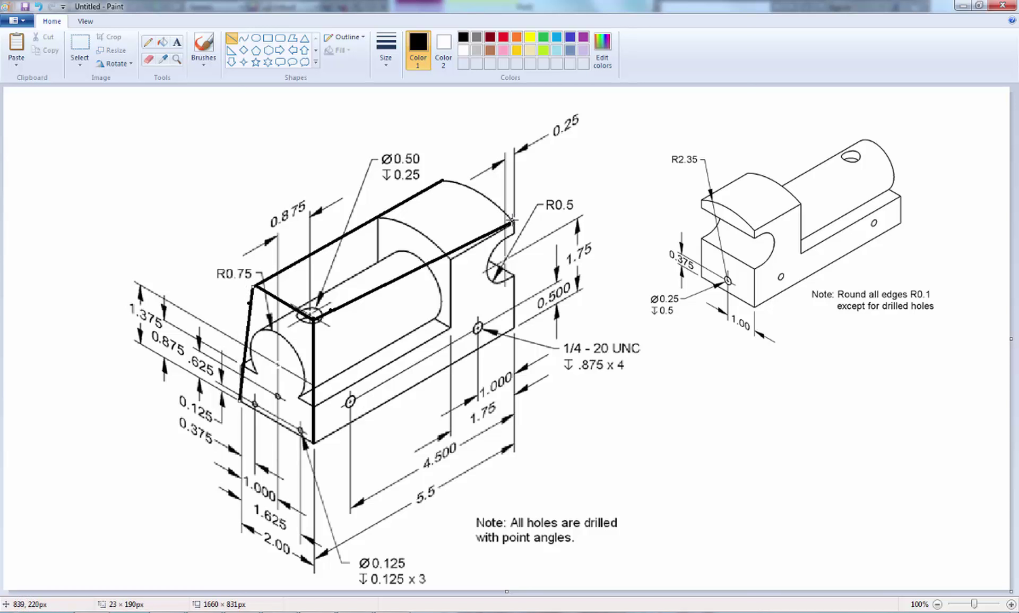
pyautogui.moveTo(512, 220); pyautogui.dragTo(514, 327)
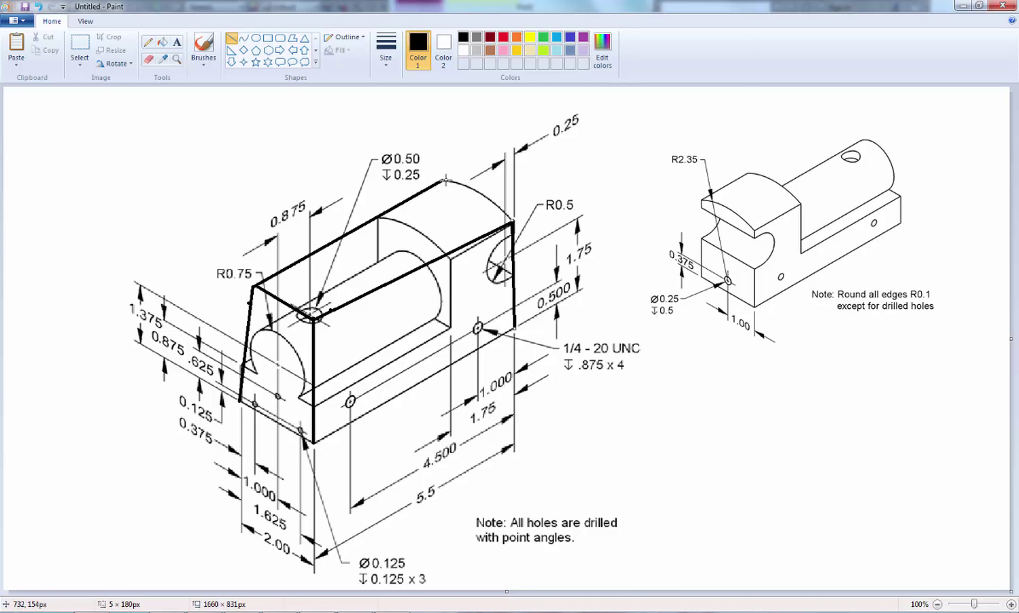
pyautogui.moveTo(445, 180); pyautogui.dragTo(513, 220)
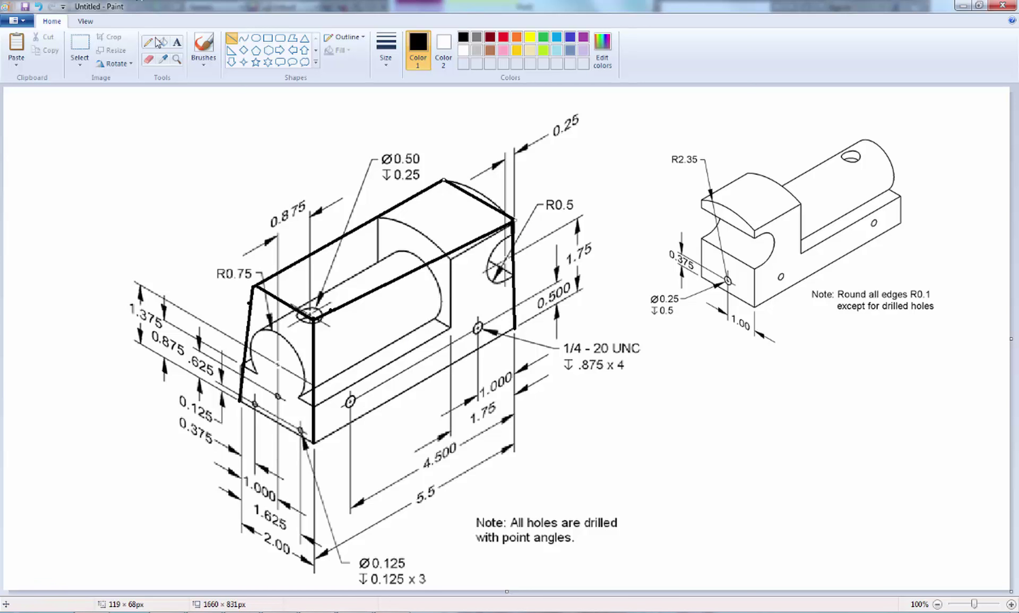
pyautogui.click(503, 37)
pyautogui.moveTo(445, 180); pyautogui.dragTo(514, 219)
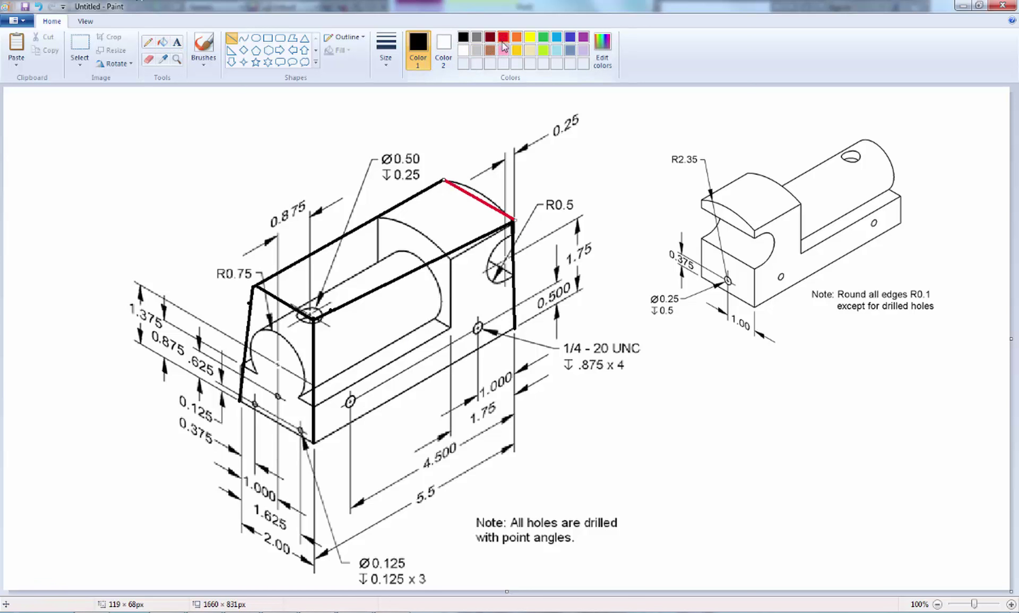
pyautogui.click(464, 37)
# Underline the overall dimensions 5.5 and 2.00 on the drawing with straight red lines.
pyautogui.click(504, 38)
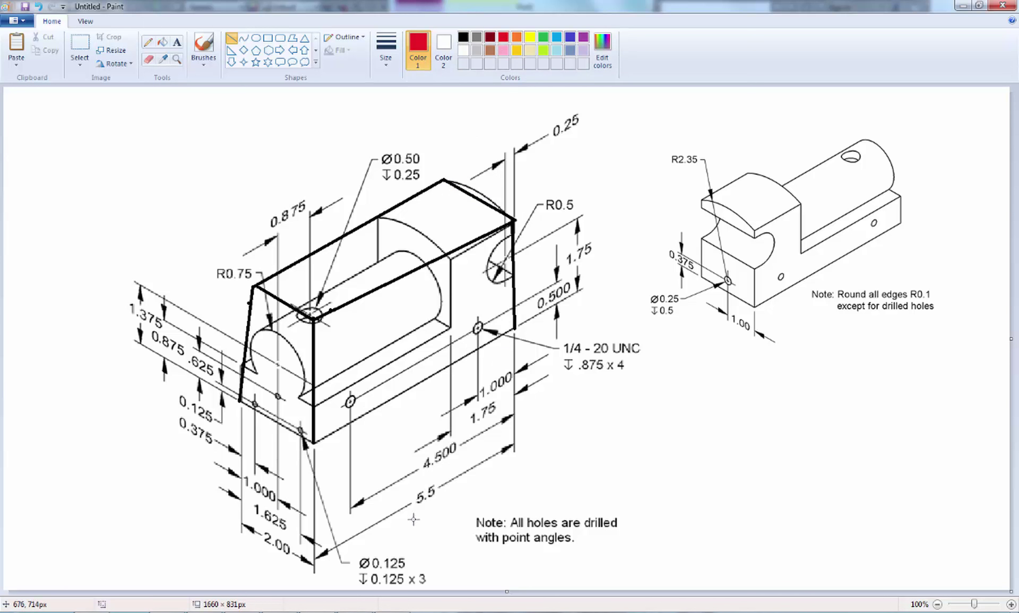
pyautogui.moveTo(413, 518)
pyautogui.mouseDown()
pyautogui.moveTo(458, 491)
pyautogui.moveTo(426, 505)
pyautogui.mouseUp()
pyautogui.moveTo(252, 541); pyautogui.dragTo(290, 560)
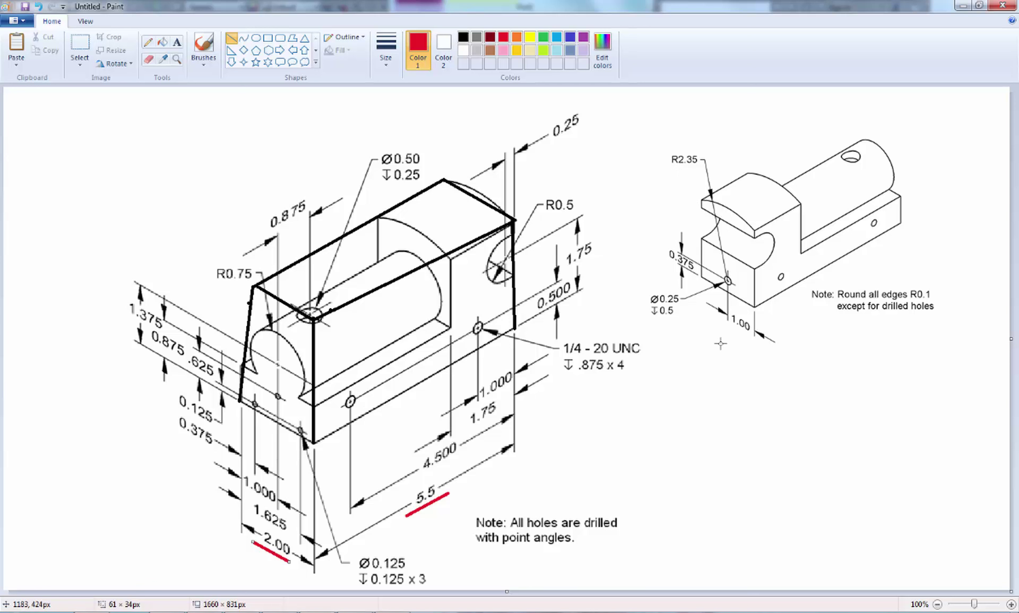
# Draw a freehand red circle with a thicker Pencil in the smaller isometric view, following the R2.35 arc around the 0.25 hole.
pyautogui.click(148, 42)
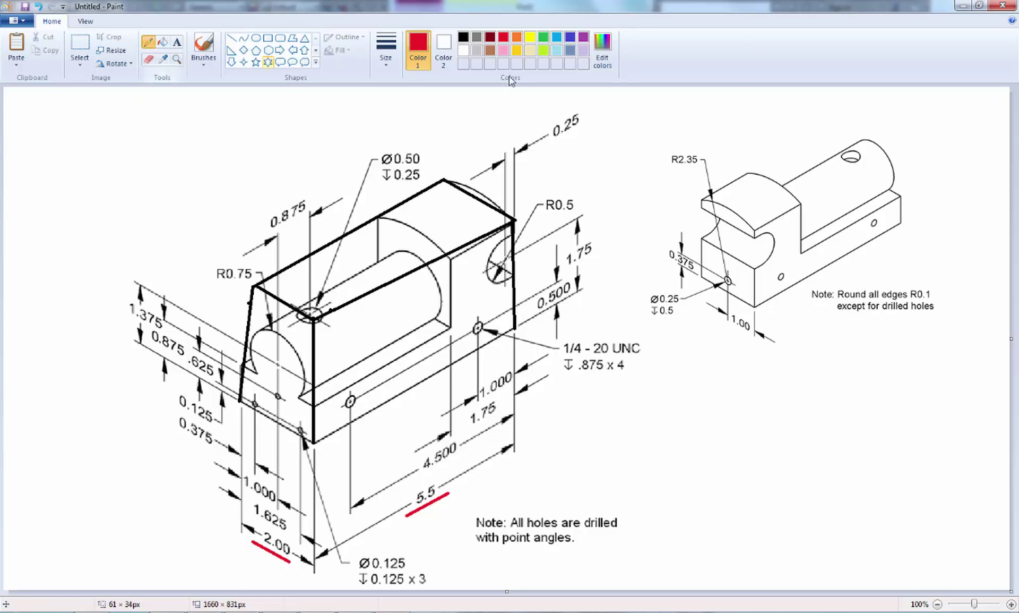
pyautogui.click(386, 53)
pyautogui.click(393, 160)
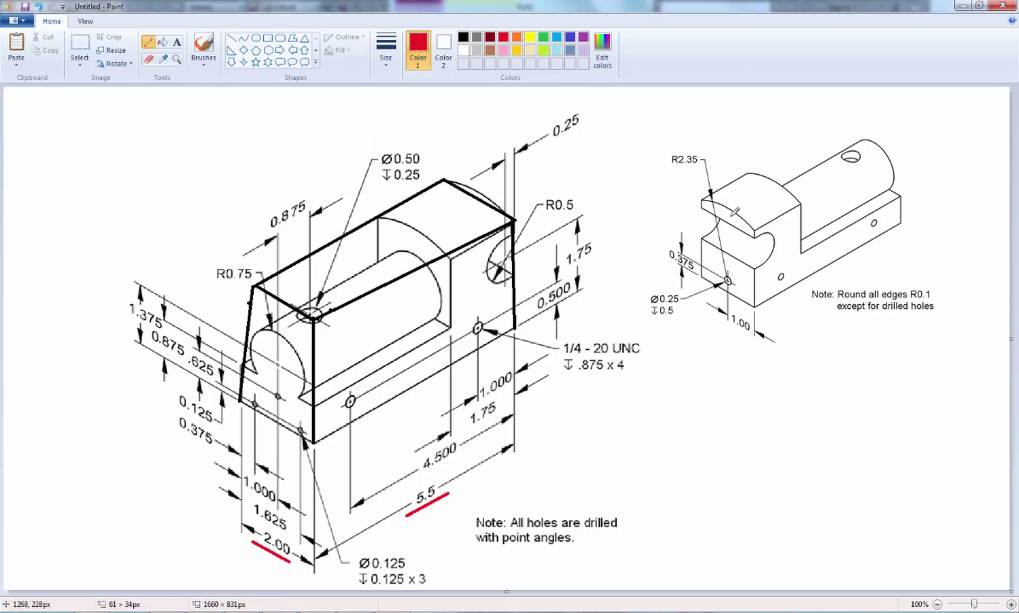
pyautogui.moveTo(702, 199)
pyautogui.mouseDown()
pyautogui.moveTo(756, 220)
pyautogui.moveTo(768, 247)
pyautogui.moveTo(776, 308)
pyautogui.moveTo(742, 342)
pyautogui.moveTo(690, 338)
pyautogui.moveTo(668, 317)
pyautogui.moveTo(668, 256)
pyautogui.moveTo(692, 213)
pyautogui.mouseUp()
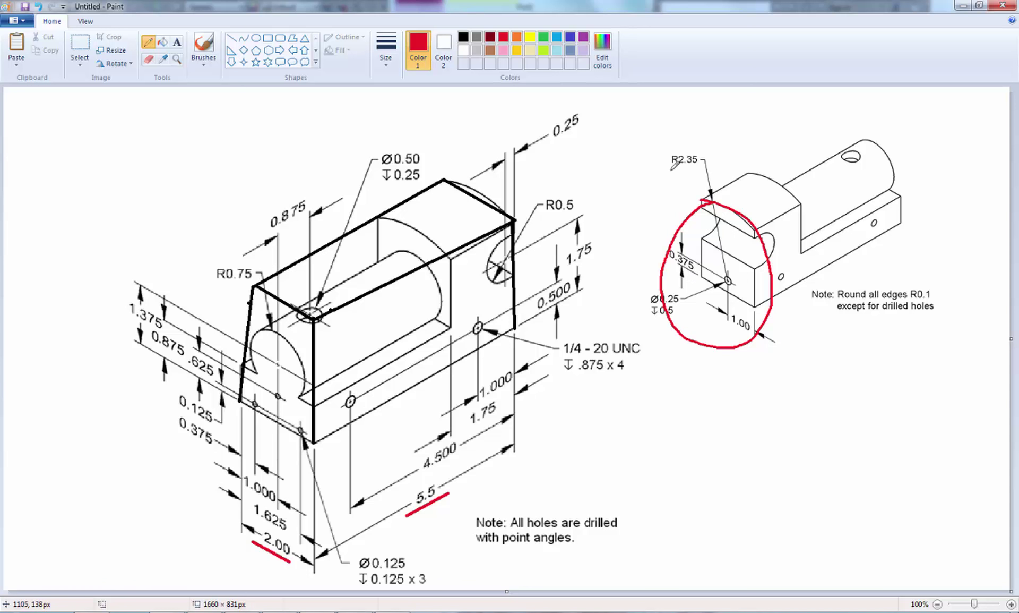
# Underline the R2.35 and 0.375 dimensions in red and draw a radius arrow from the hole centre up to the arc.
pyautogui.moveTo(663, 170); pyautogui.dragTo(704, 168)
pyautogui.moveTo(680, 268); pyautogui.dragTo(693, 275)
pyautogui.moveTo(730, 273); pyautogui.dragTo(740, 217)
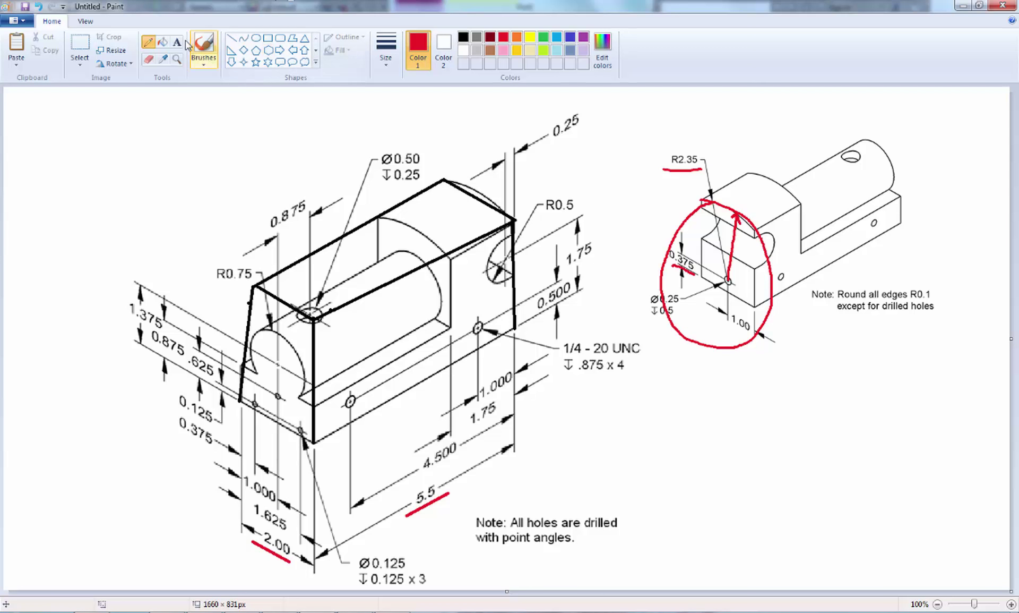
# Handwrite "H = 2.725" in red below the smaller isometric view.
pyautogui.click(720, 402)
pyautogui.moveTo(721, 394)
pyautogui.mouseDown()
pyautogui.moveTo(725, 416)
pyautogui.moveTo(779, 391)
pyautogui.moveTo(765, 413)
pyautogui.moveTo(795, 381)
pyautogui.moveTo(822, 412)
pyautogui.moveTo(803, 382)
pyautogui.moveTo(834, 396)
pyautogui.moveTo(803, 409)
pyautogui.mouseUp()
pyautogui.moveTo(663, 397)
pyautogui.mouseDown()
pyautogui.moveTo(662, 424)
pyautogui.moveTo(678, 422)
pyautogui.moveTo(679, 407)
pyautogui.moveTo(707, 404)
pyautogui.mouseUp()
pyautogui.moveTo(696, 413); pyautogui.dragTo(714, 409)
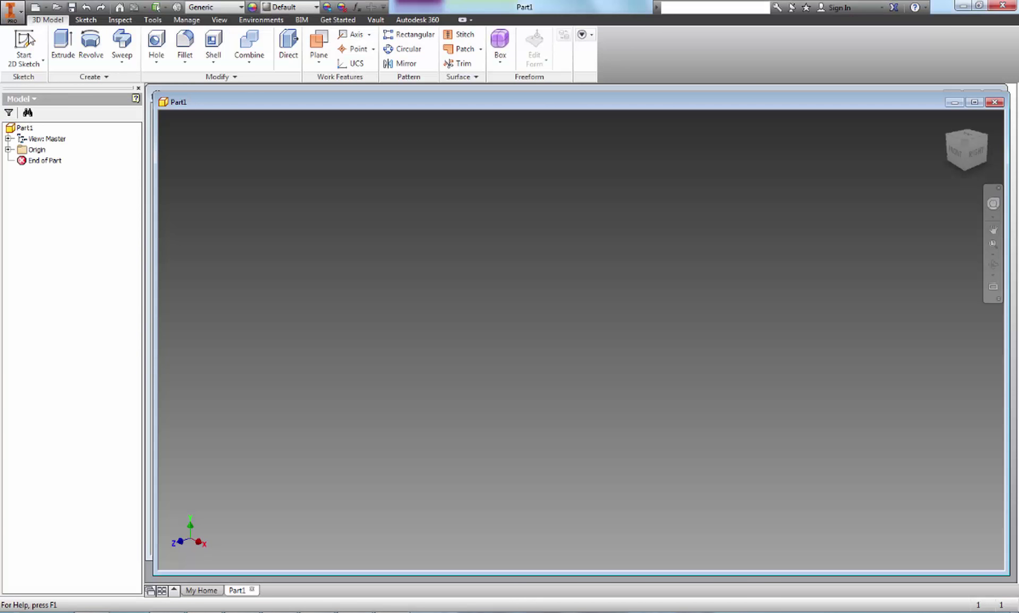
# Start a 2D sketch on the YZ plane and draw a two-point rectangle around the origin.
pyautogui.click(23, 47)
pyautogui.click(505, 302)
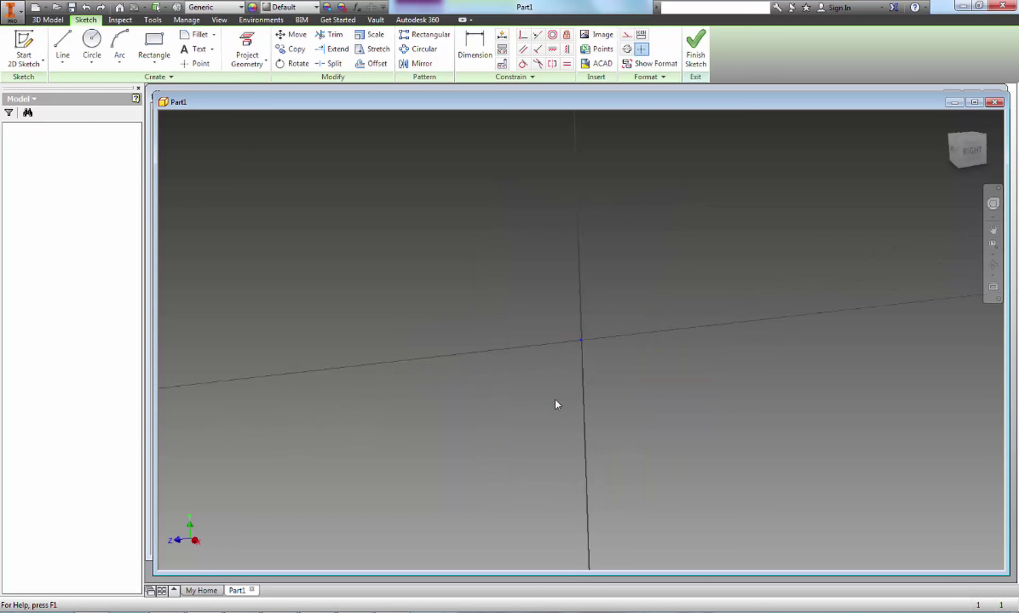
pyautogui.click(154, 50)
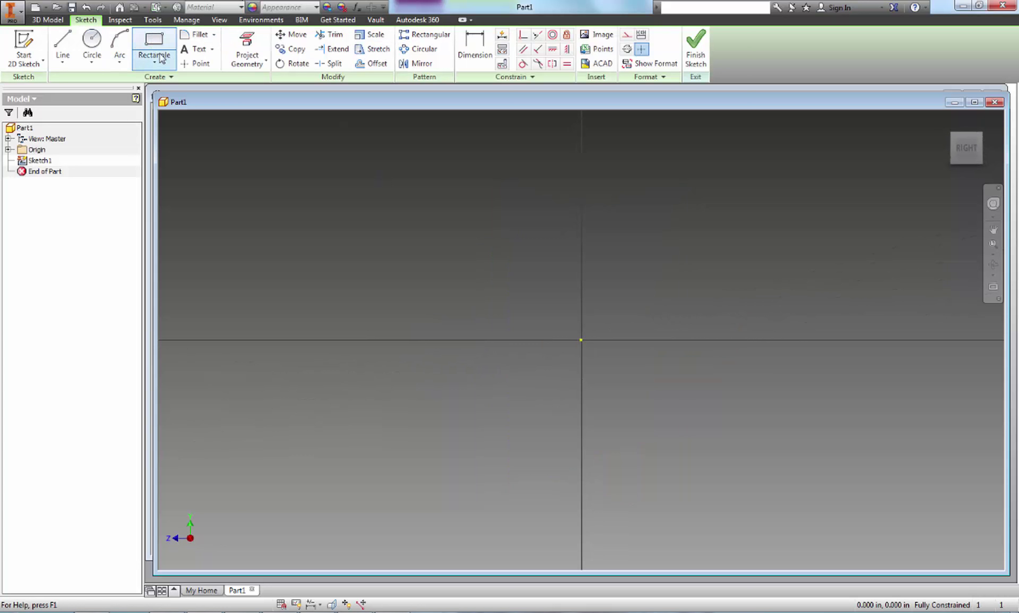
pyautogui.click(354, 210)
pyautogui.click(826, 466)
# Dimension the rectangle 5.5 in wide and 2 in high.
pyautogui.press('d')
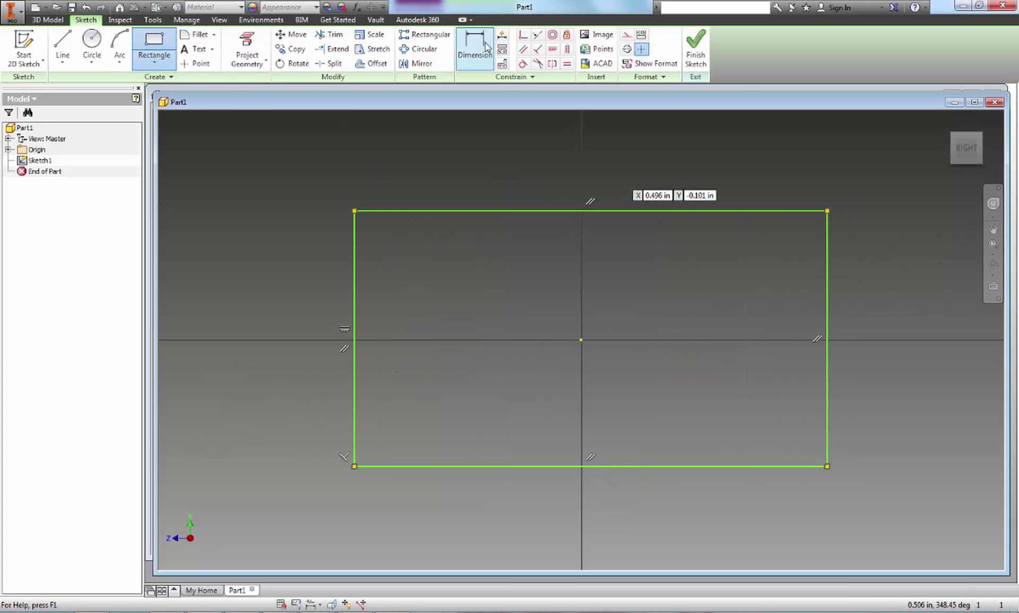
pyautogui.click(499, 212)
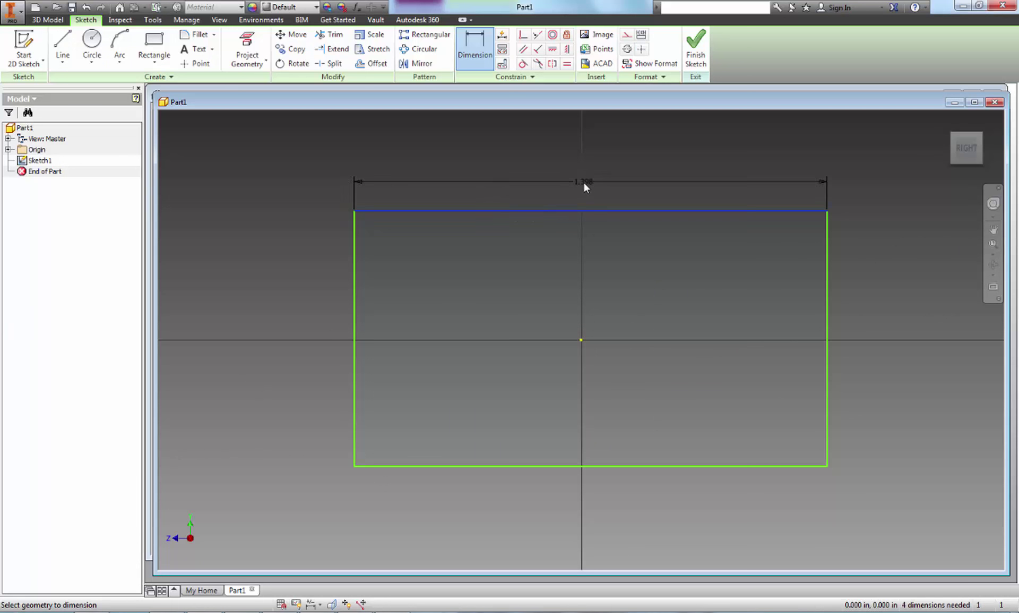
pyautogui.click(586, 182)
pyautogui.write('5.5')
pyautogui.press('Return')
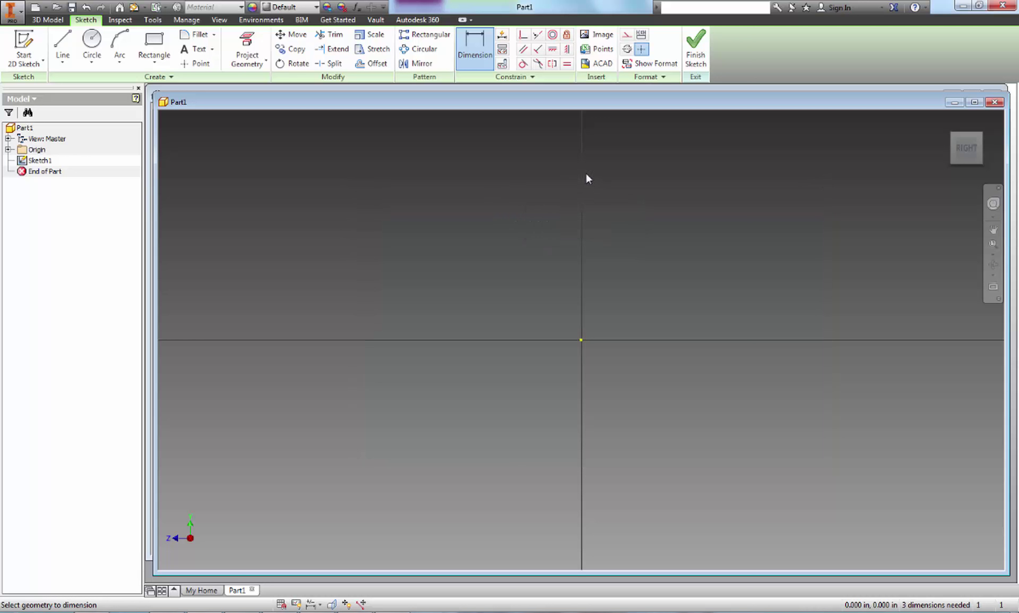
pyautogui.click(603, 288)
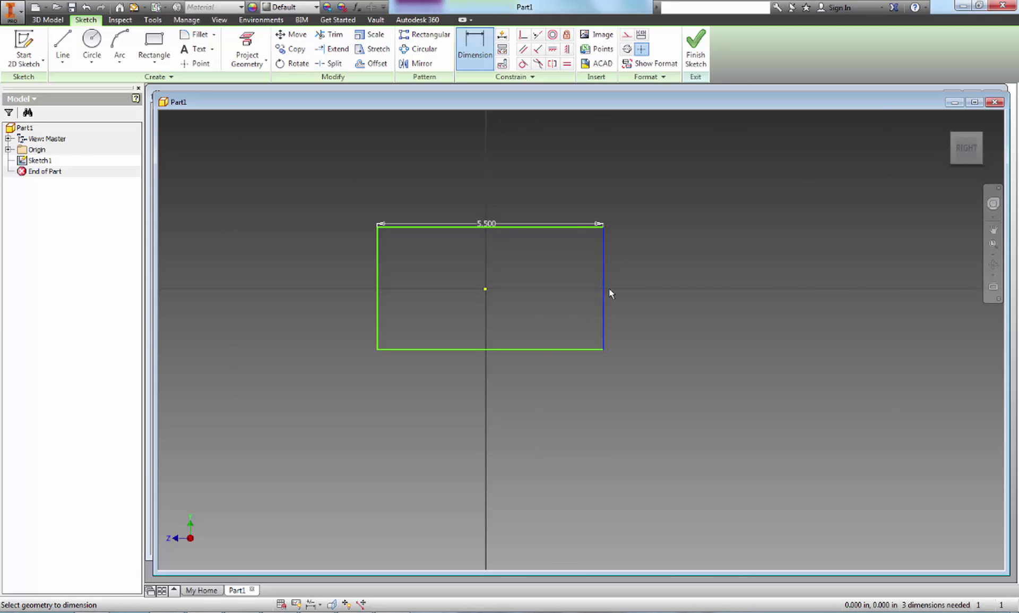
pyautogui.click(624, 285)
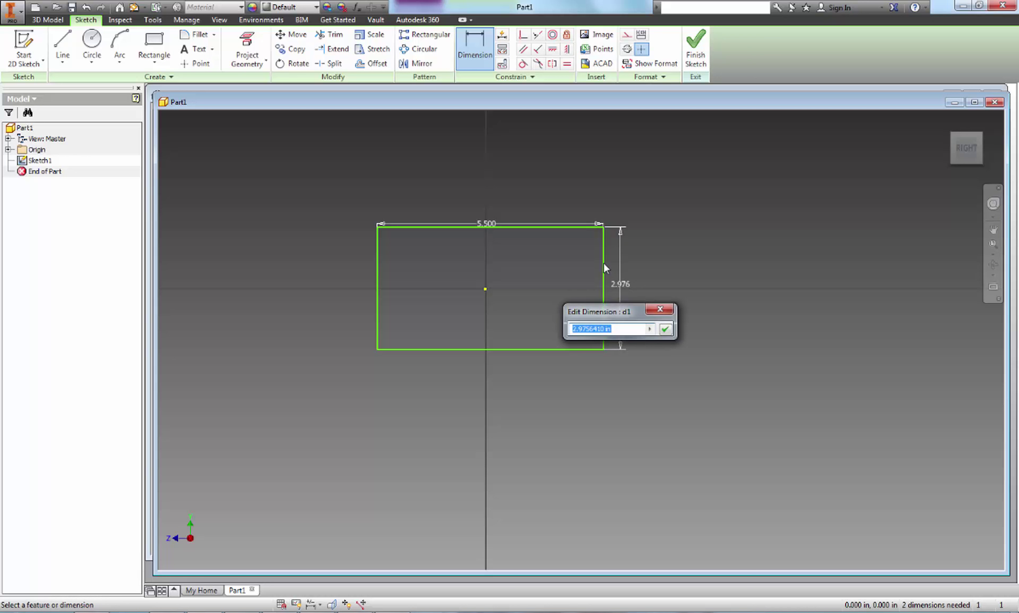
pyautogui.write('2')
pyautogui.press('Return')
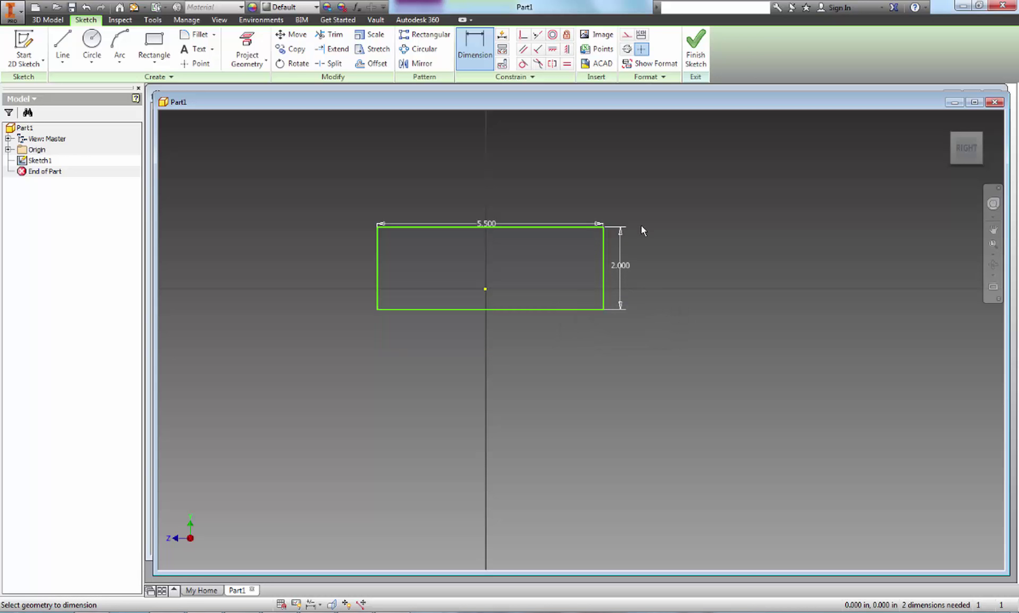
# Finish the sketch and extrude the rectangle 2.725 in into a solid block.
pyautogui.click(696, 53)
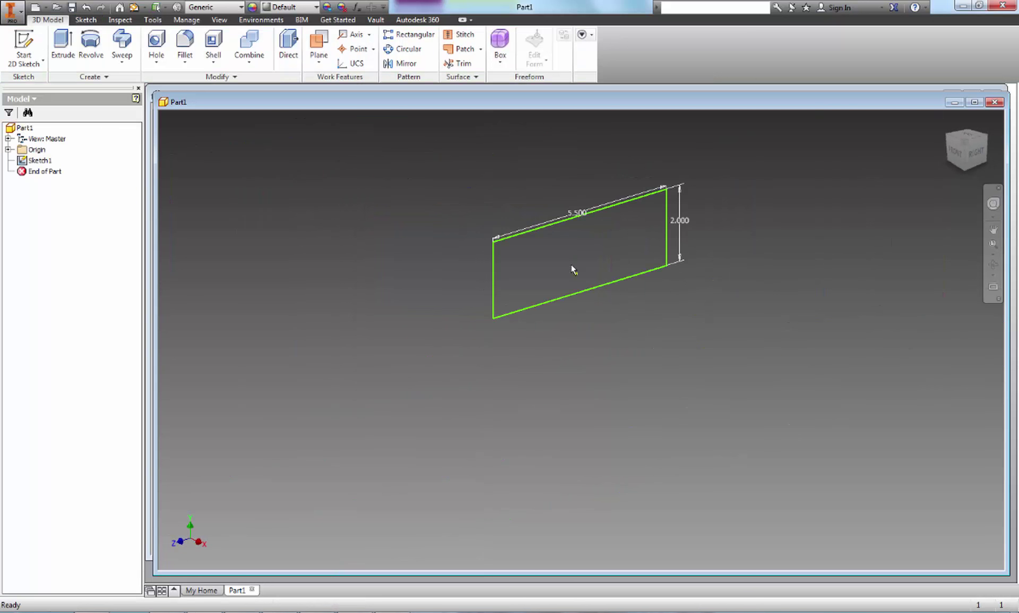
pyautogui.press('e')
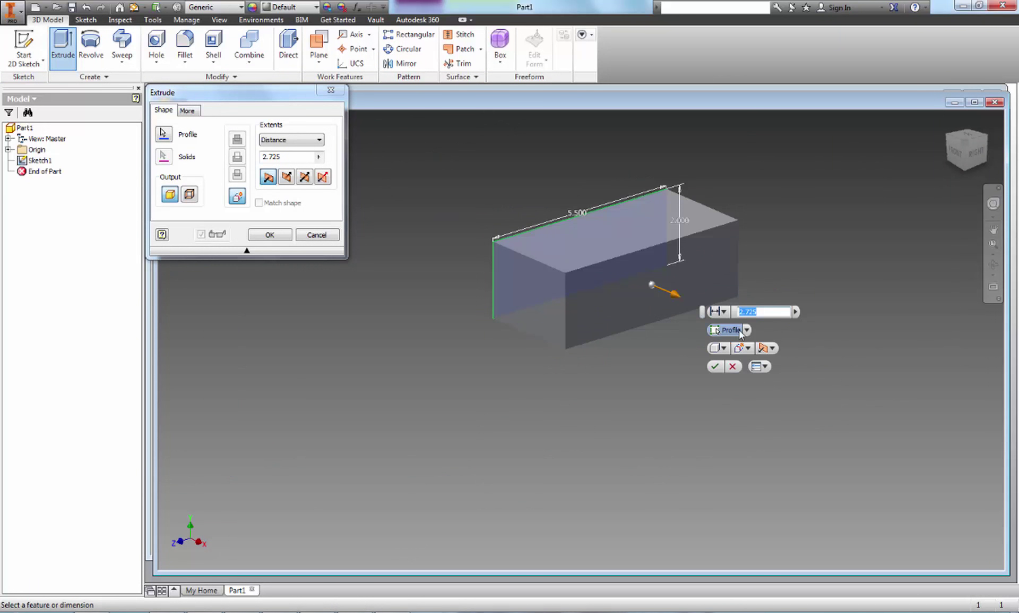
pyautogui.click(715, 366)
# Look straight at the block's 2 by 2.725 in end face, standing upright, and set this view as Front.
pyautogui.keyDown('shift'); pyautogui.moveTo(720, 340); pyautogui.dragTo(619, 312, button='middle'); pyautogui.keyUp('shift')
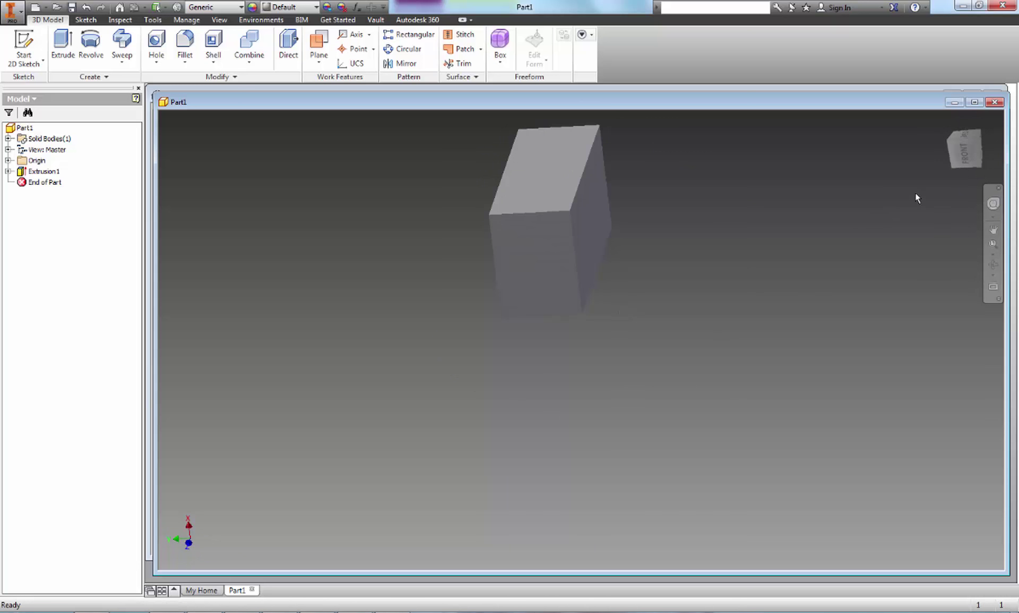
pyautogui.click(959, 163)
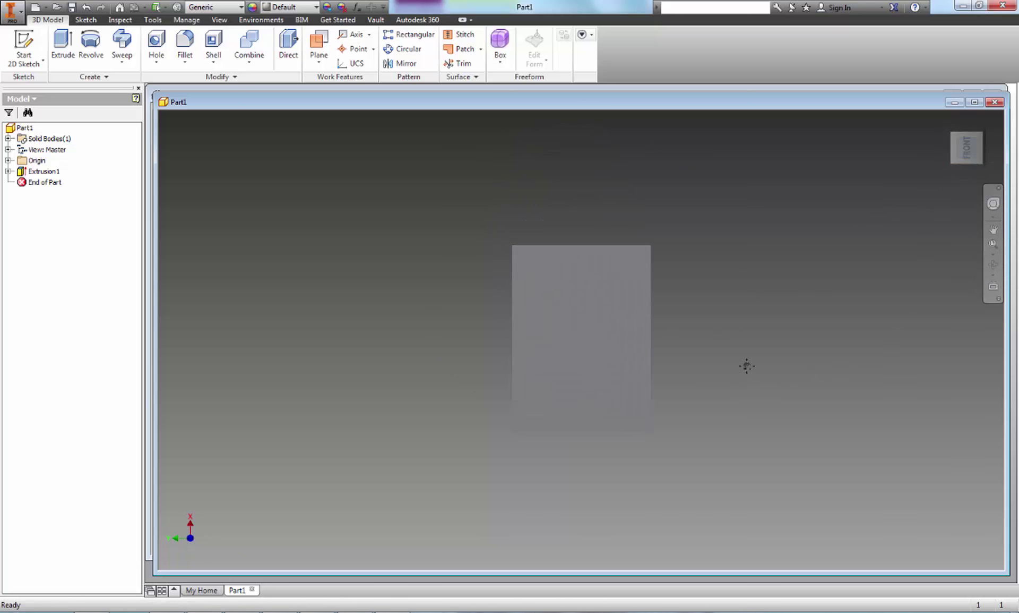
pyautogui.rightClick(975, 153)
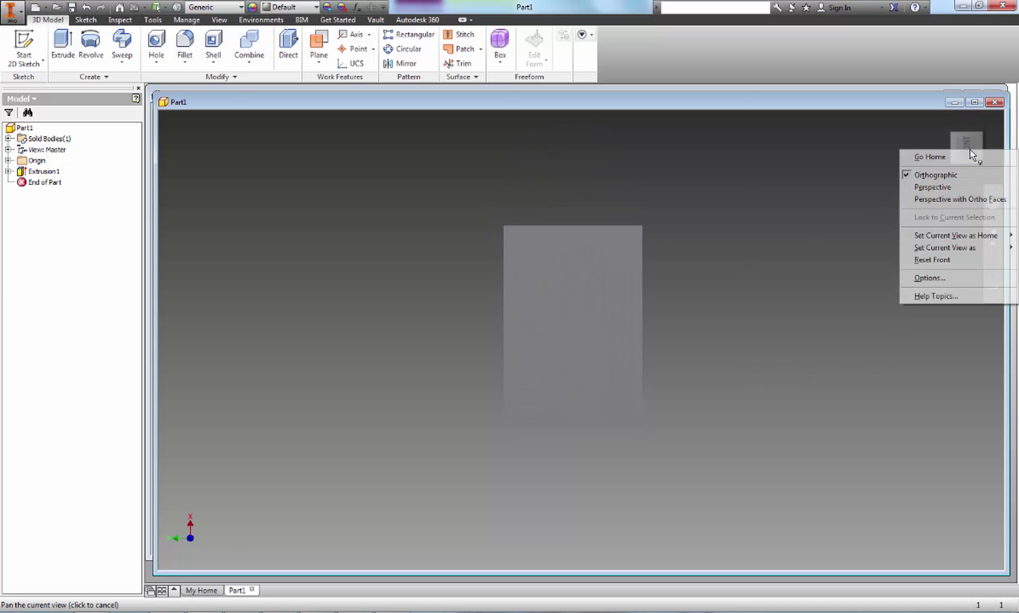
pyautogui.moveTo(960, 253)
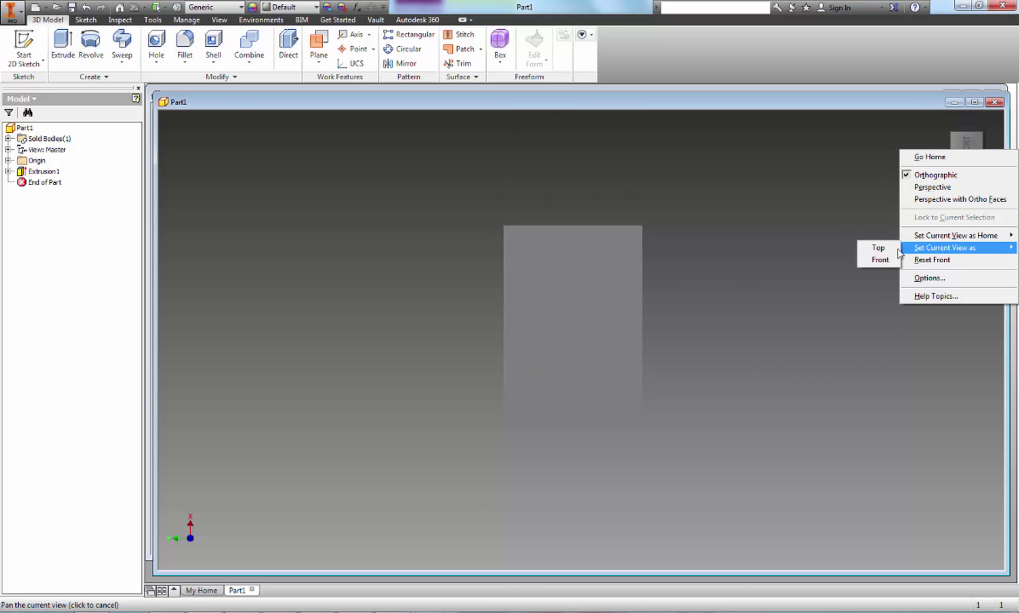
pyautogui.click(874, 261)
pyautogui.keyDown('shift'); pyautogui.moveTo(830, 291); pyautogui.dragTo(799, 315, button='middle'); pyautogui.keyUp('shift')
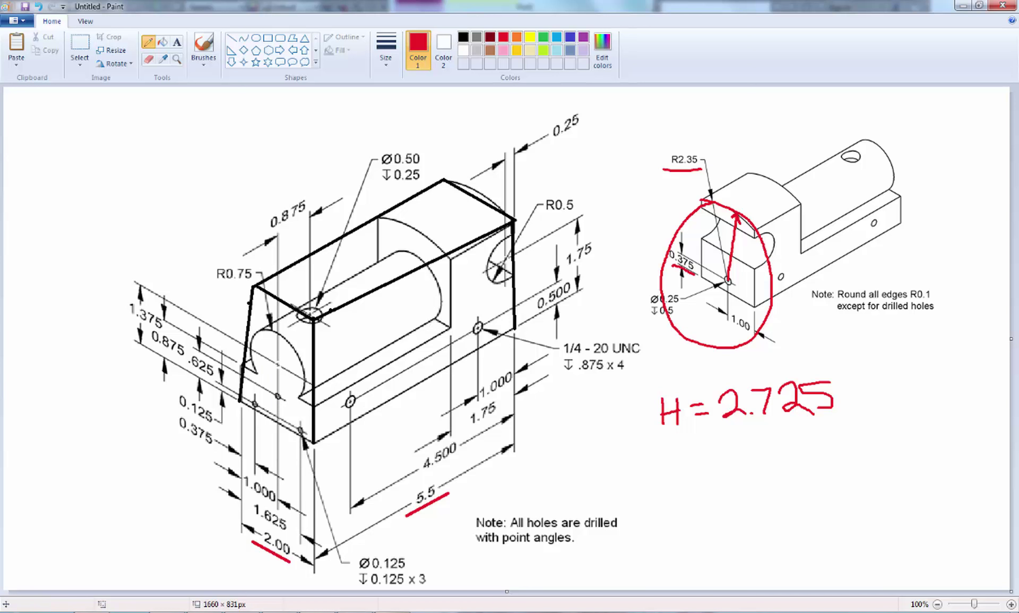
# Switch back to Inventor and start a 2D sketch on the block's front end face.
pyautogui.moveTo(393, 611)
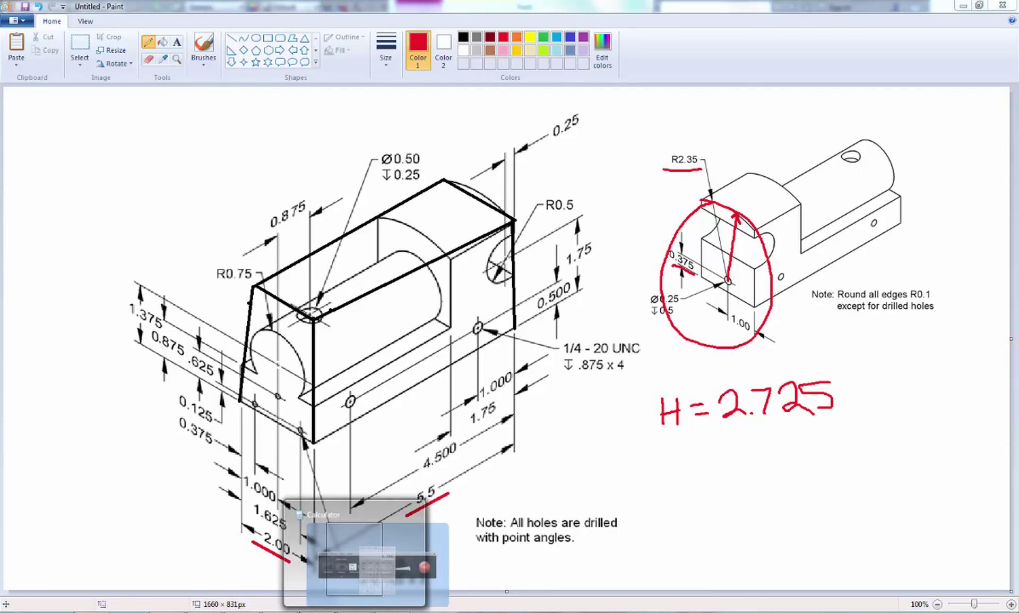
pyautogui.click(323, 611)
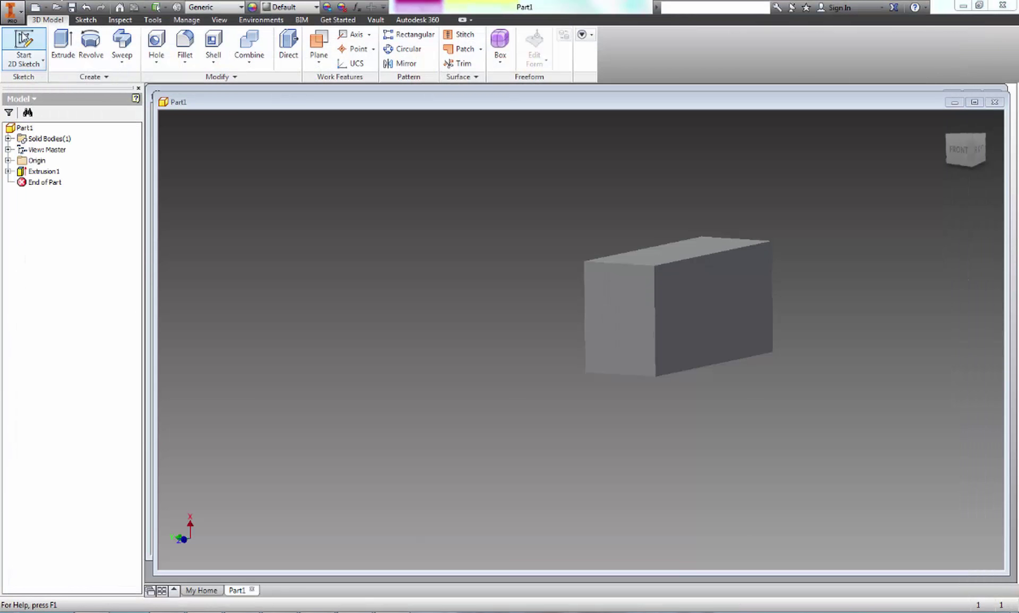
pyautogui.click(23, 51)
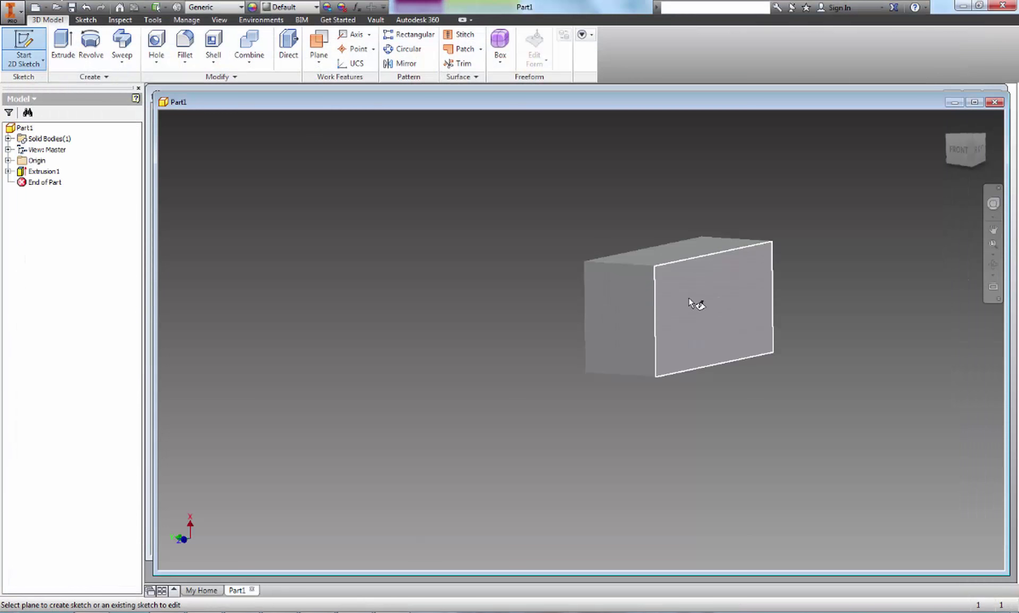
pyautogui.click(624, 306)
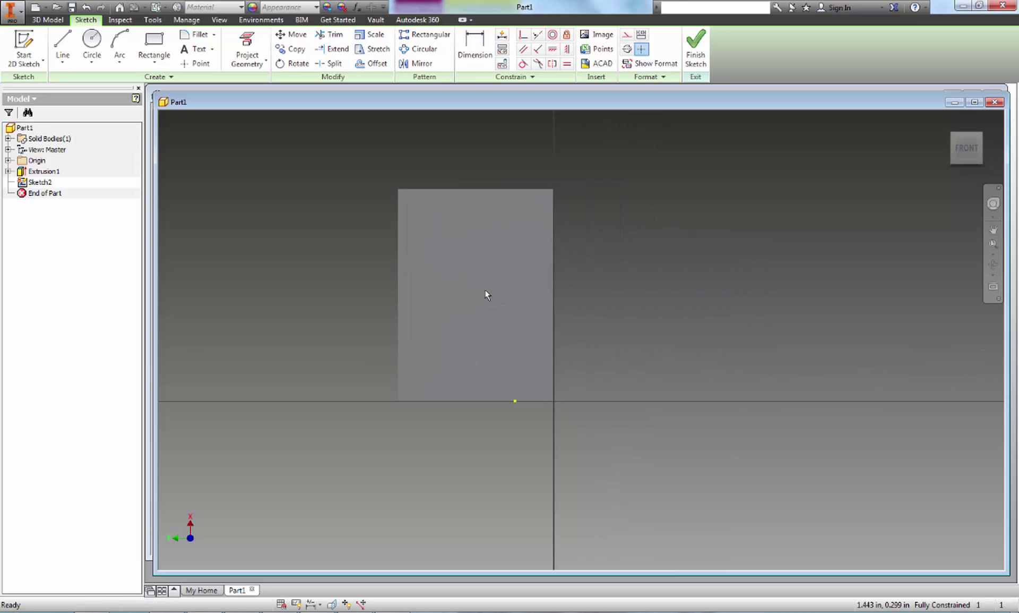
# Draw a centre-point circle within the front face, midway across its width and slightly below mid-height.
pyautogui.click(92, 45)
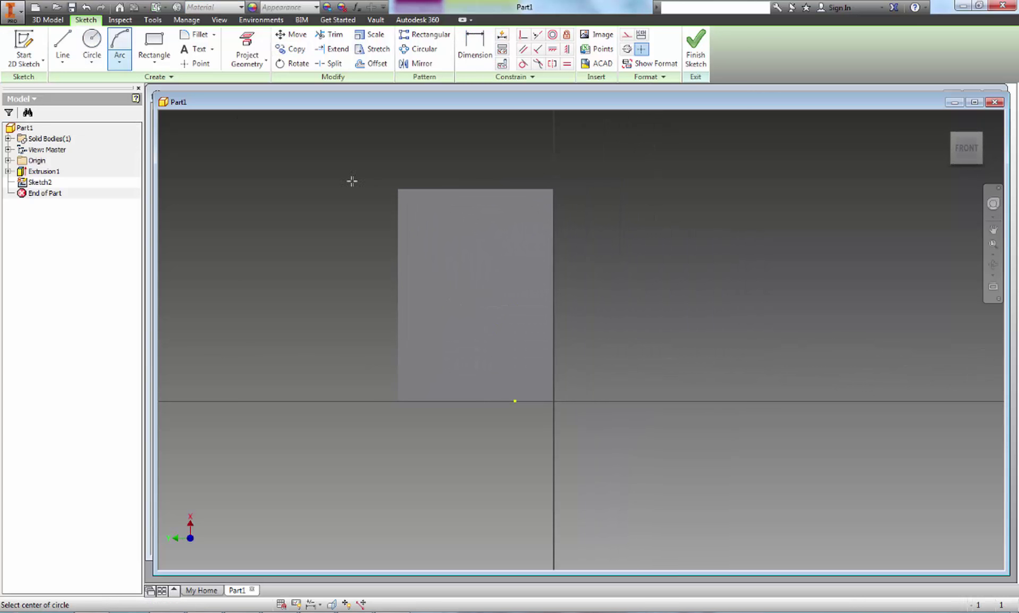
pyautogui.click(475, 303)
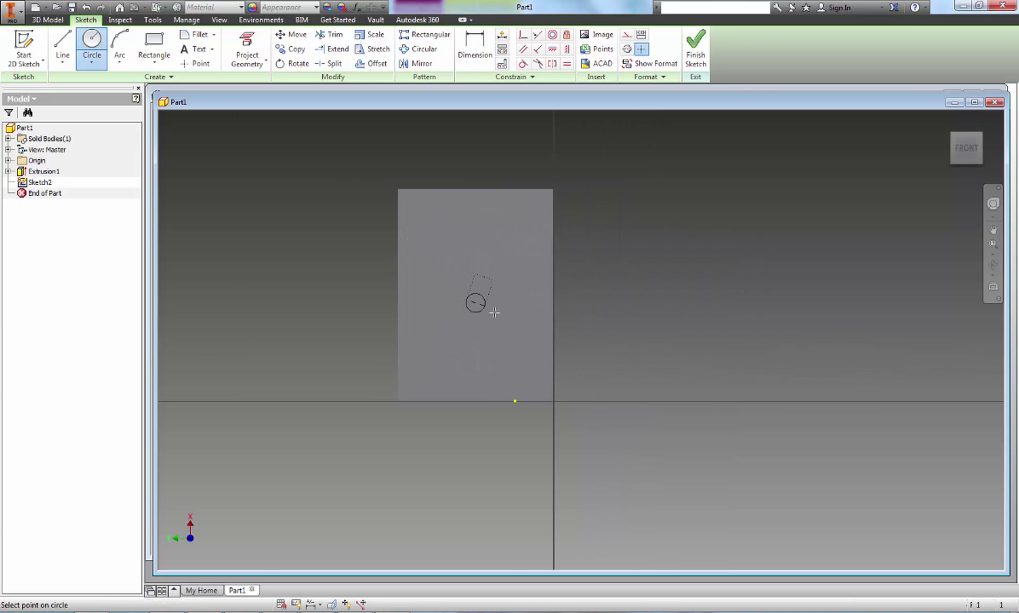
pyautogui.click(523, 328)
pyautogui.press('Escape')
# Draw a horizontal line across the full width of the front face, about 0.8 in above its bottom edge, cutting through the circle.
pyautogui.press('l')
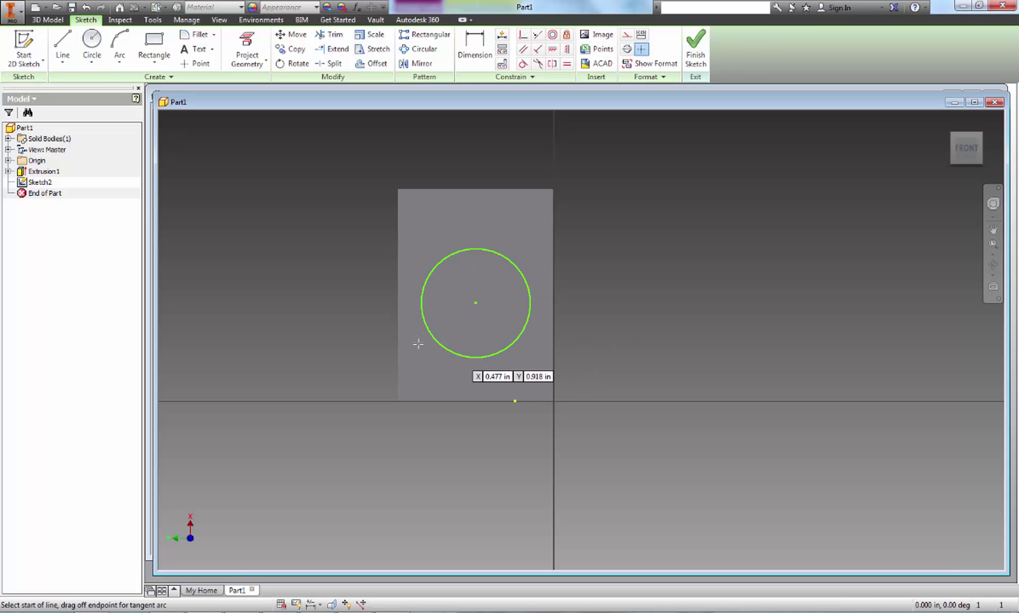
pyautogui.click(398, 338)
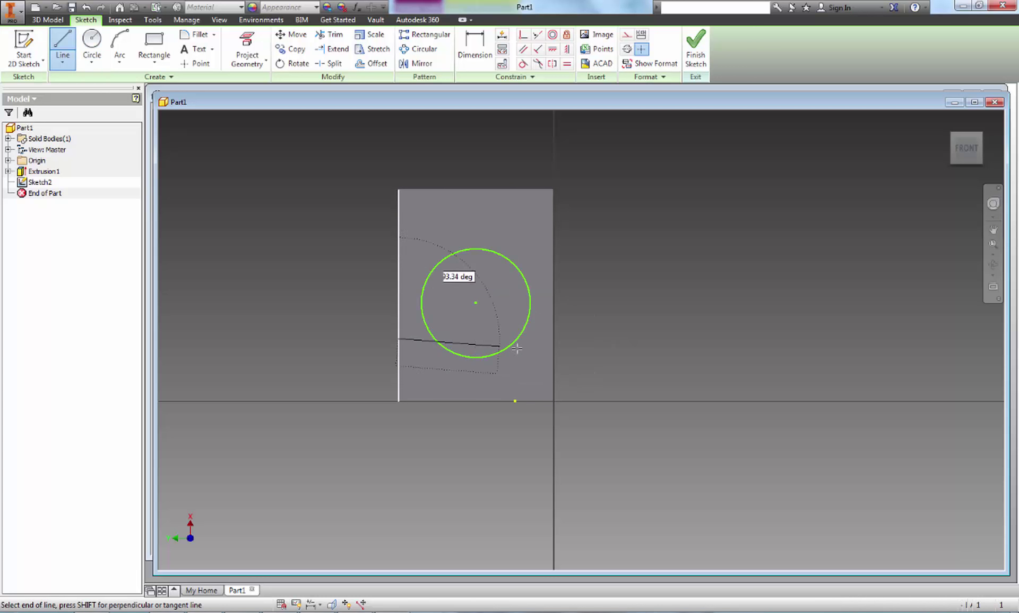
pyautogui.click(554, 338)
pyautogui.press('Escape')
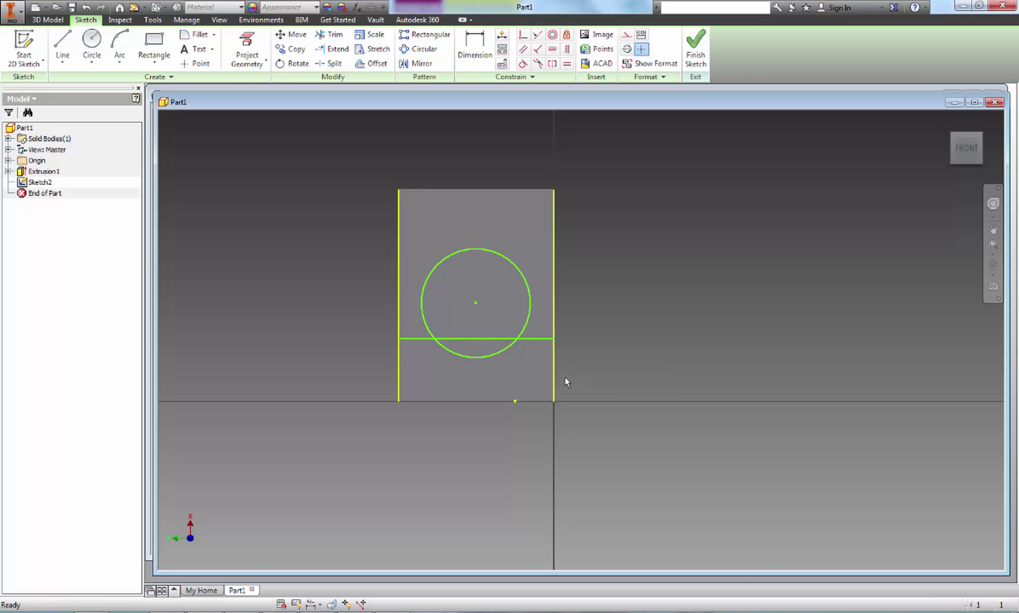
# Project the front face's outline into the sketch.
pyautogui.moveTo(483, 373); pyautogui.dragTo(413, 345, button='middle')
pyautogui.scroll(3, 375, 341)
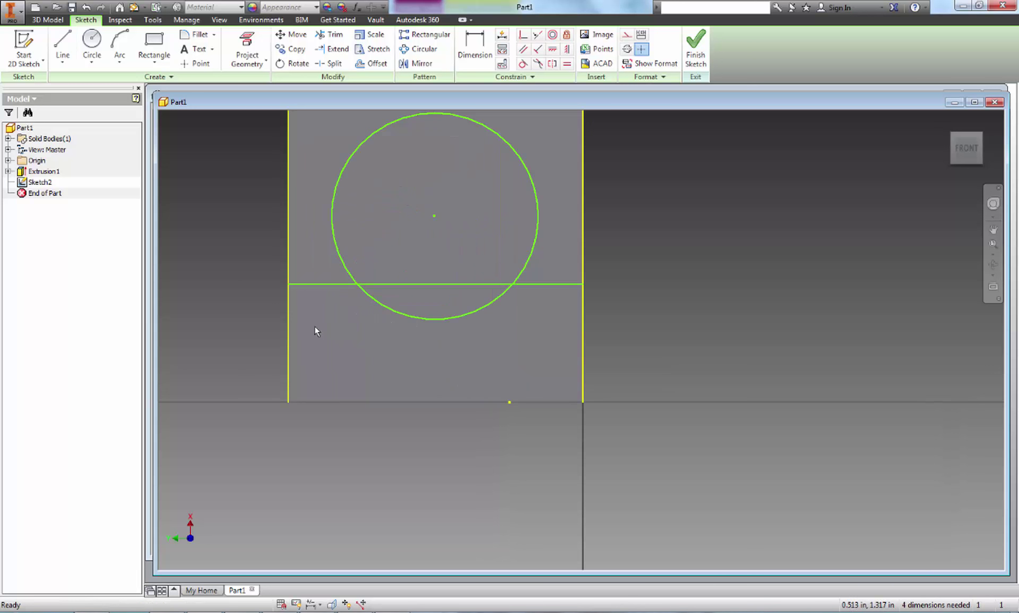
pyautogui.click(244, 40)
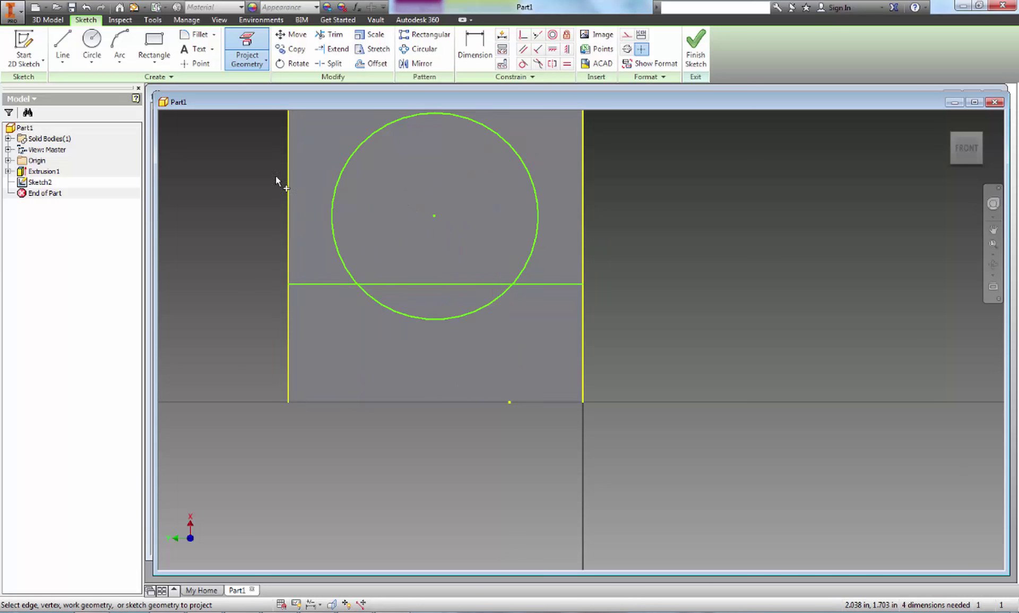
pyautogui.click(320, 387)
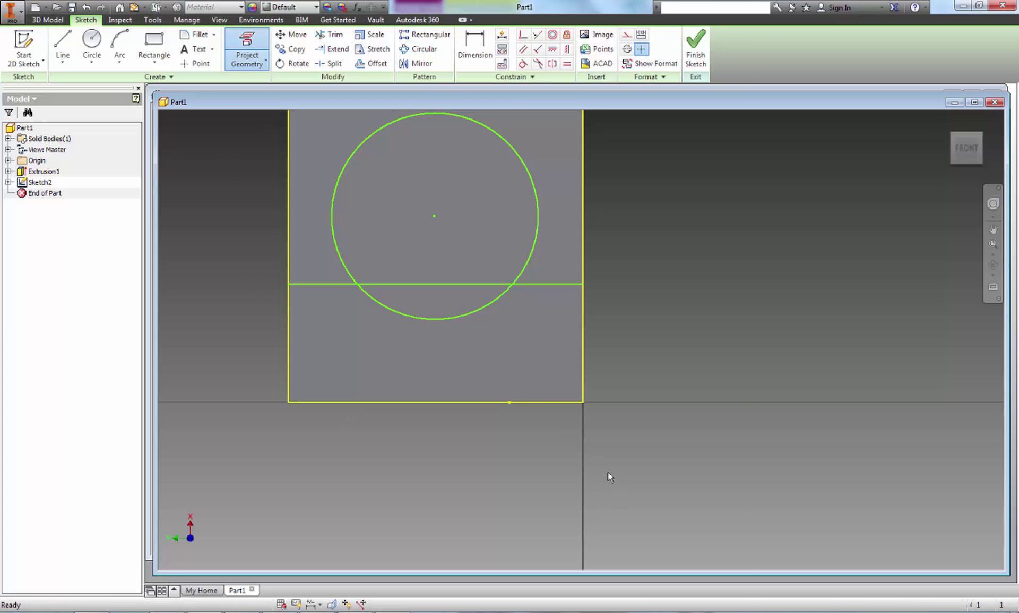
pyautogui.scroll(-2, 526, 428)
pyautogui.scroll(-1, 525, 427)
pyautogui.press('Escape')
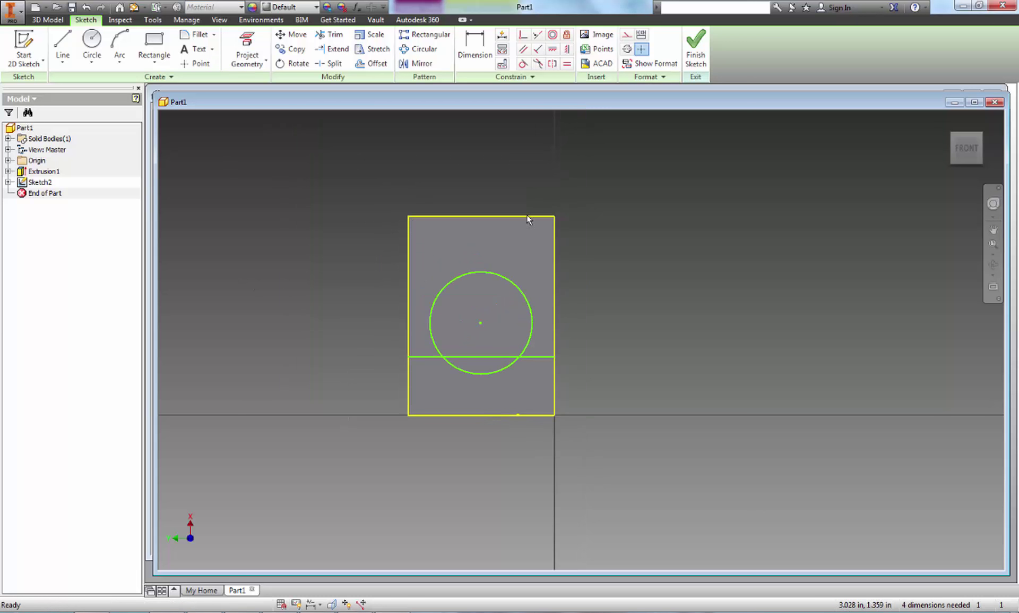
# Check the drawing in Paint, return to the Inventor sketch and dimension the large circle's diameter as 1.5 in.
pyautogui.scroll(3, 485, 391)
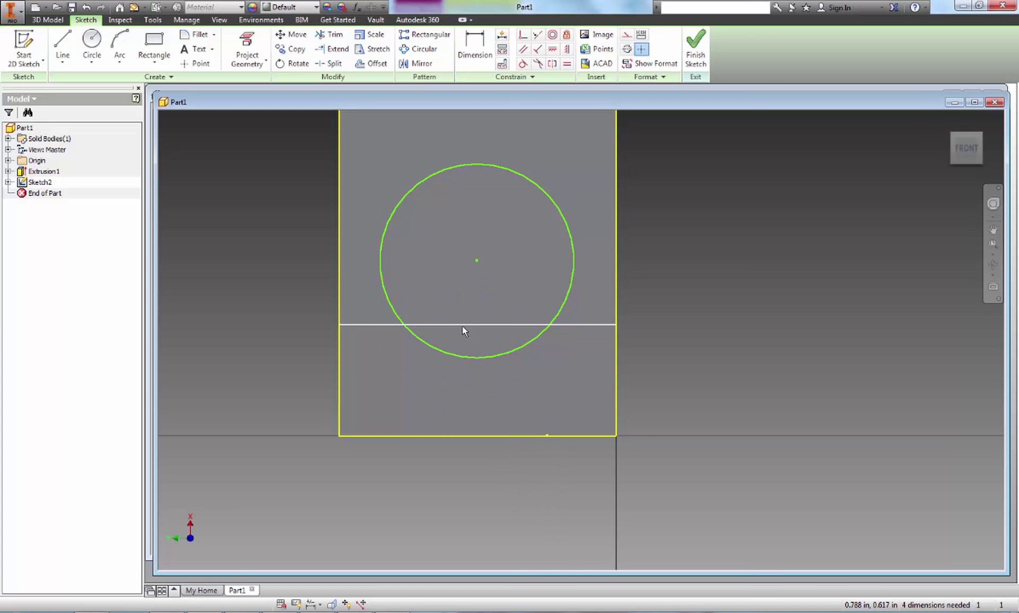
pyautogui.click(325, 612)
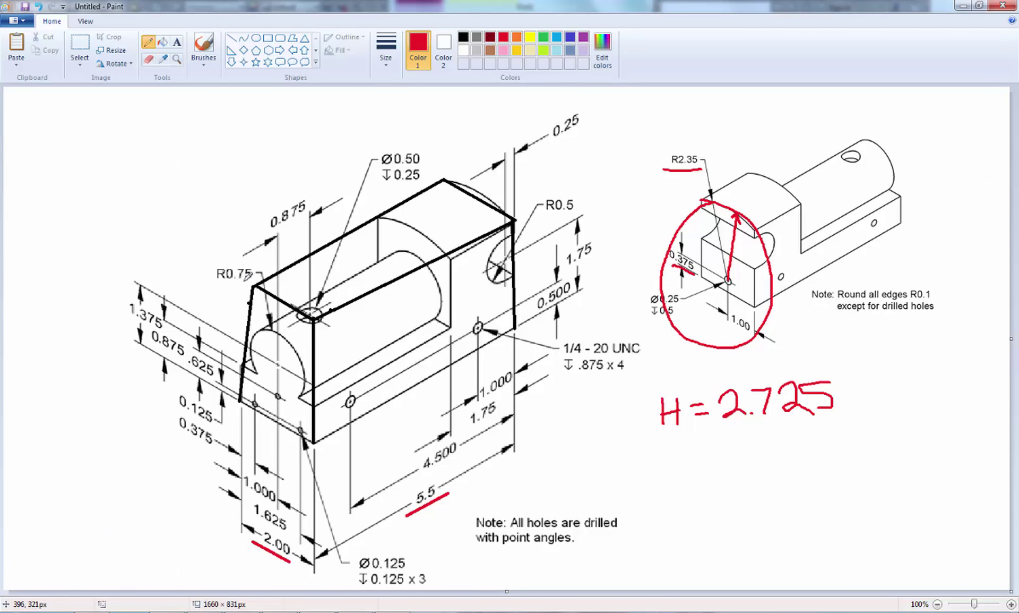
pyautogui.hotkey('alt', 'Tab')
pyautogui.press('d')
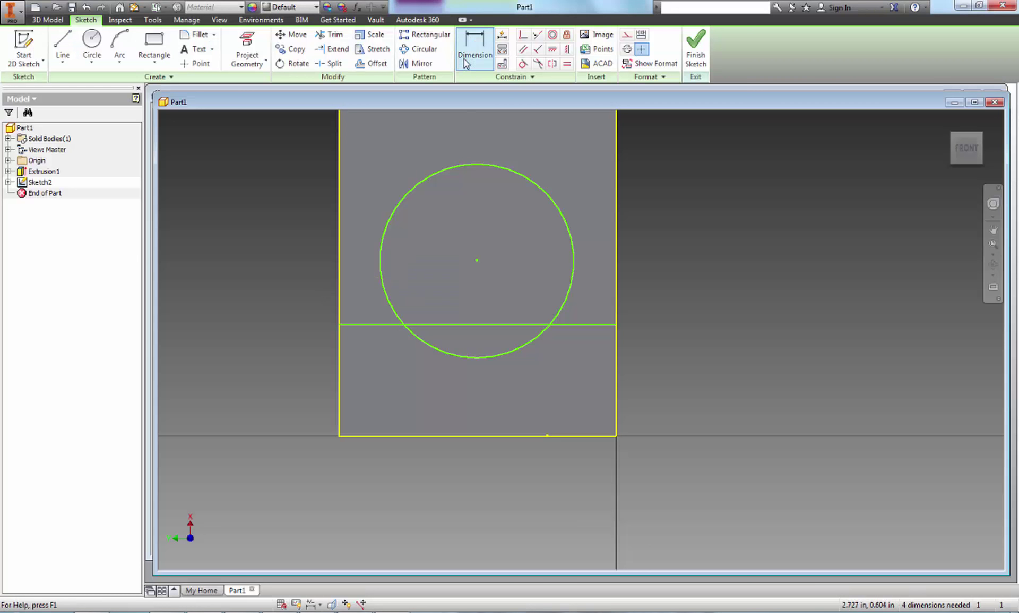
pyautogui.moveTo(573, 173); pyautogui.dragTo(559, 221, button='middle')
pyautogui.click(523, 234)
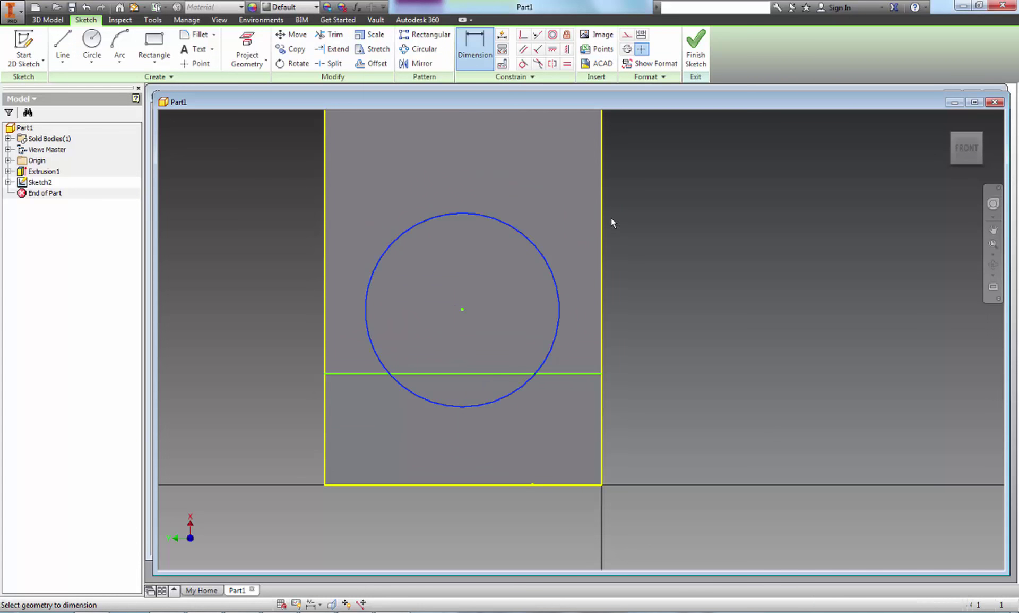
pyautogui.click(566, 210)
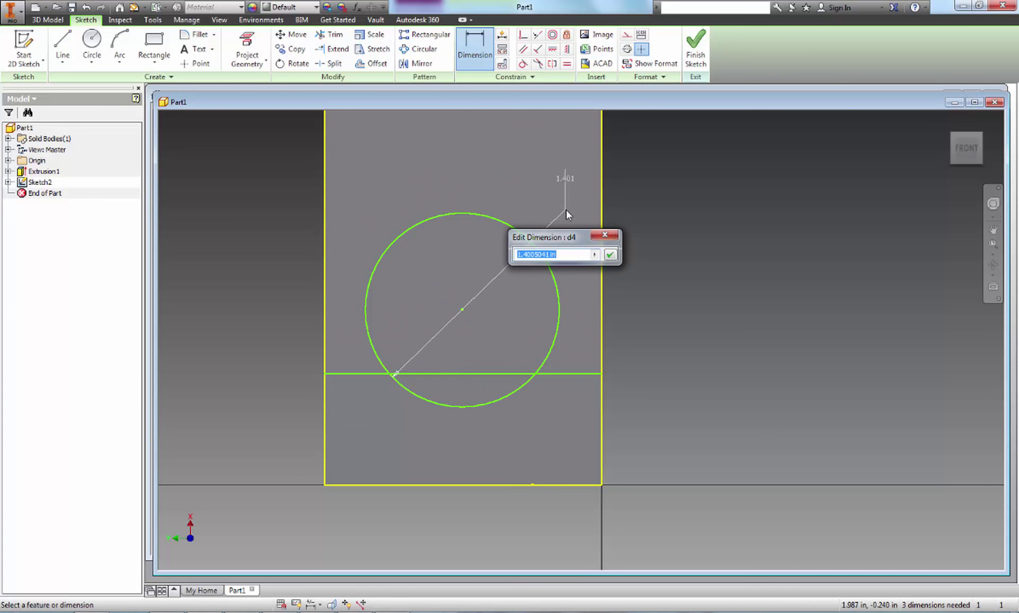
pyautogui.write('1.5')
pyautogui.press('Return')
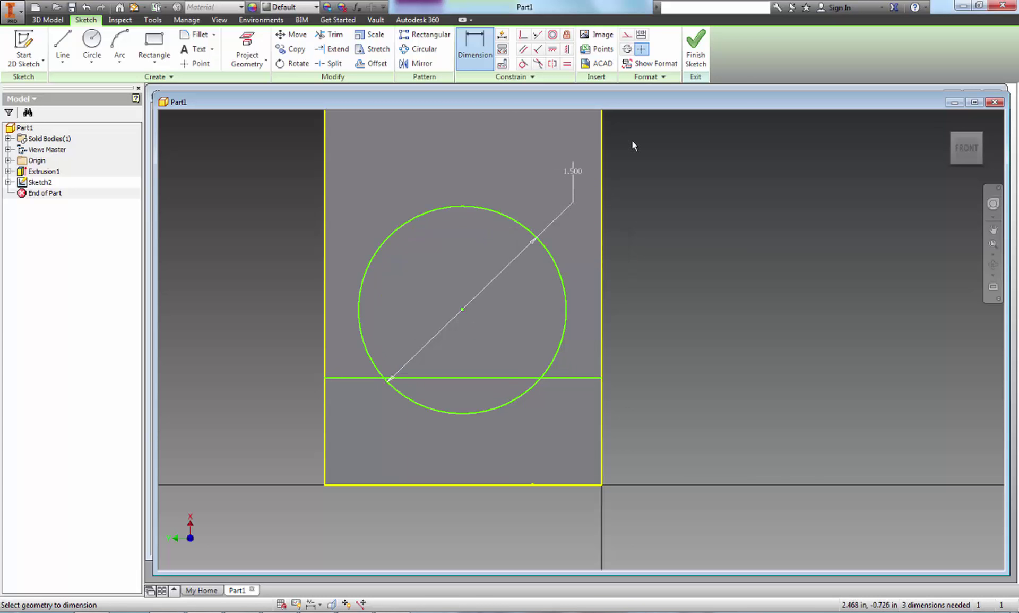
# Consult the drawing again and dimension the horizontal line 0.875 in above the face's bottom edge.
pyautogui.hotkey('alt', 'Tab')
pyautogui.click(336, 378)
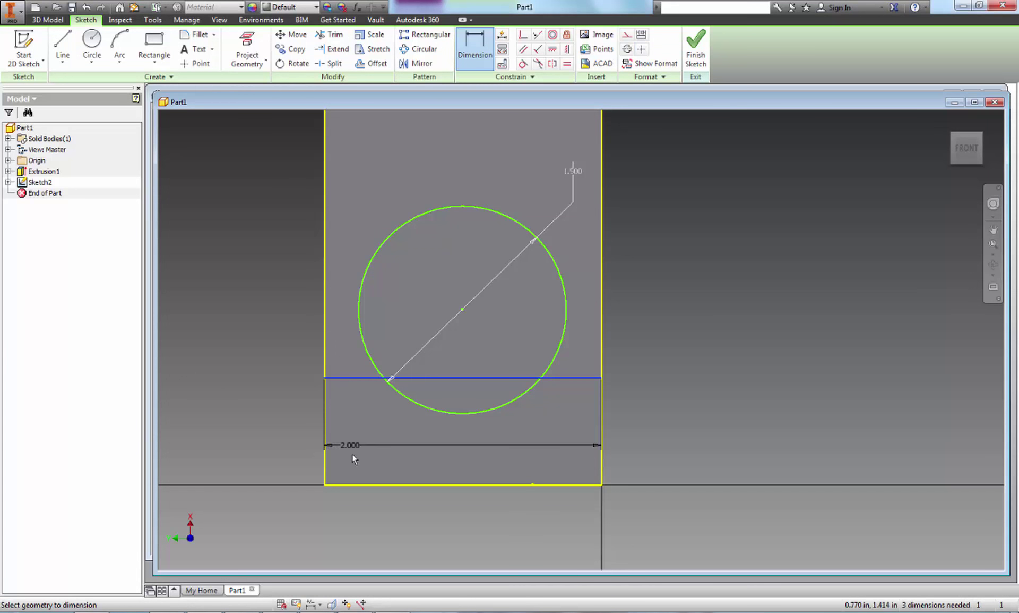
pyautogui.click(352, 484)
pyautogui.click(266, 430)
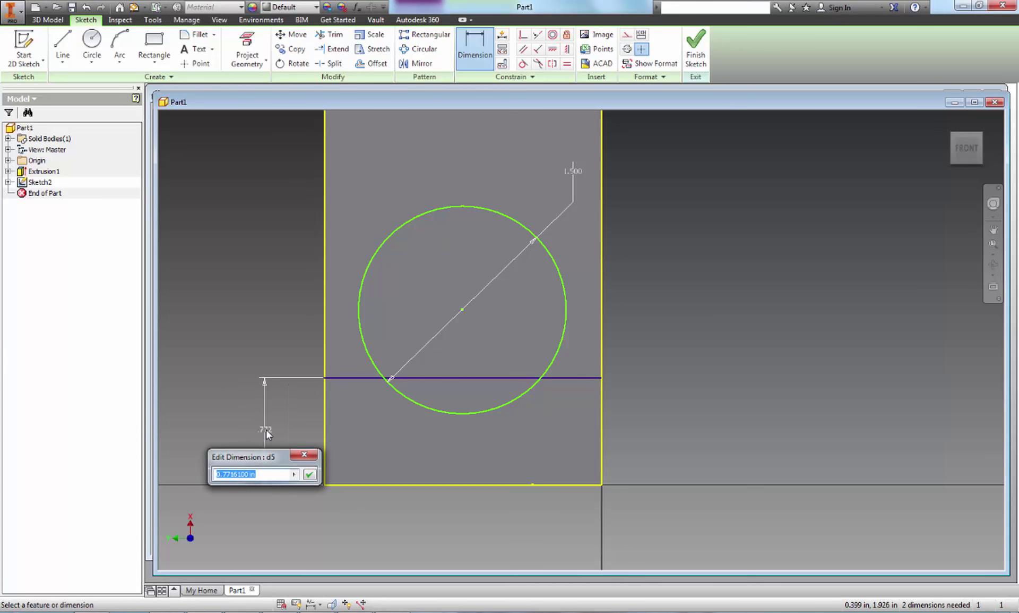
pyautogui.write('.875')
pyautogui.press('Return')
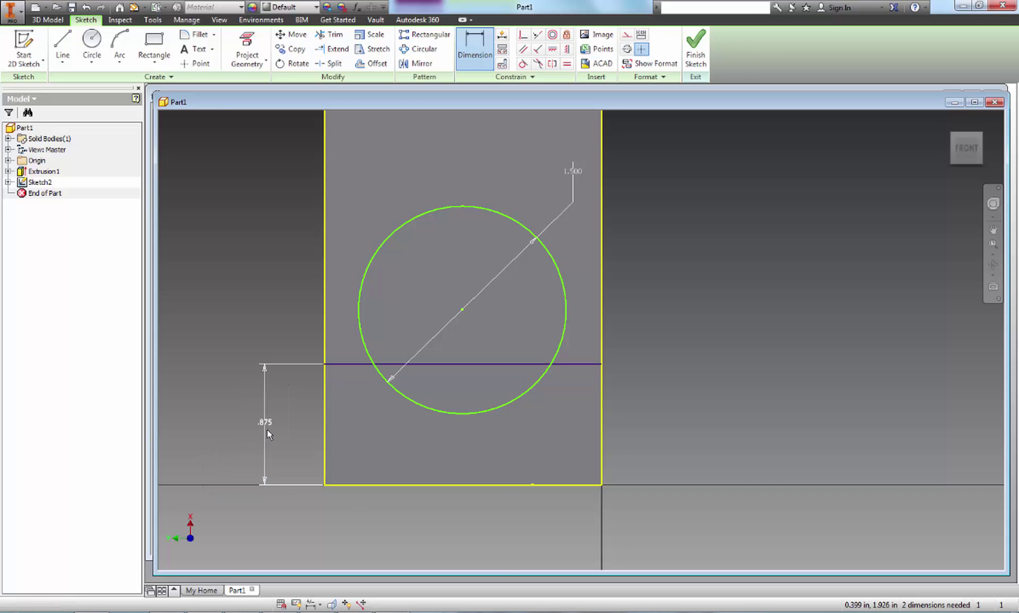
# Switch to the drawing in Paint and examine the small-hole callout below the isometric view, marking it with a selection frame.
pyautogui.hotkey('alt', 'Tab')
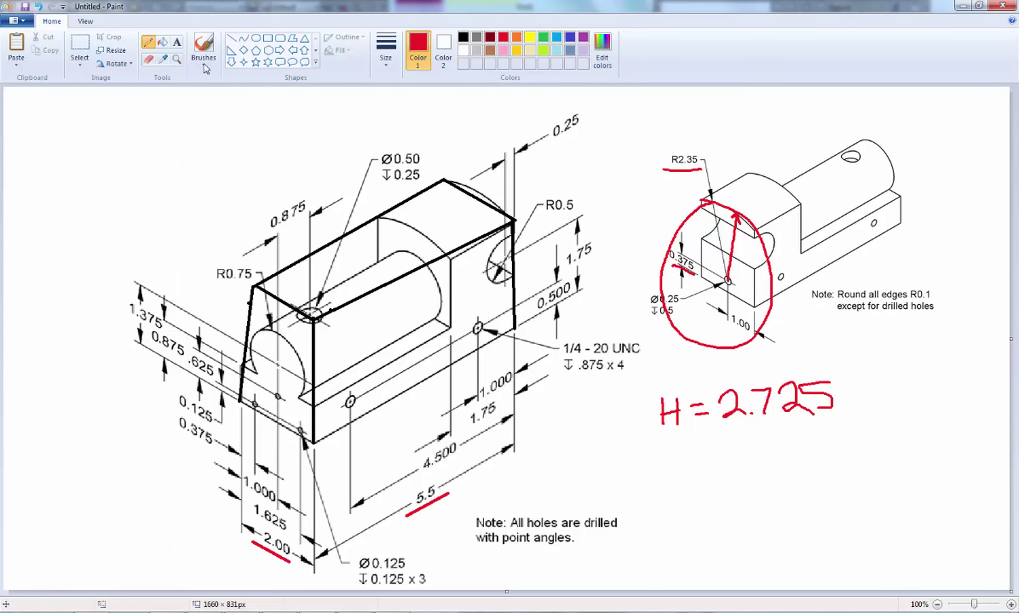
pyautogui.click(79, 48)
pyautogui.moveTo(355, 552); pyautogui.dragTo(433, 587)
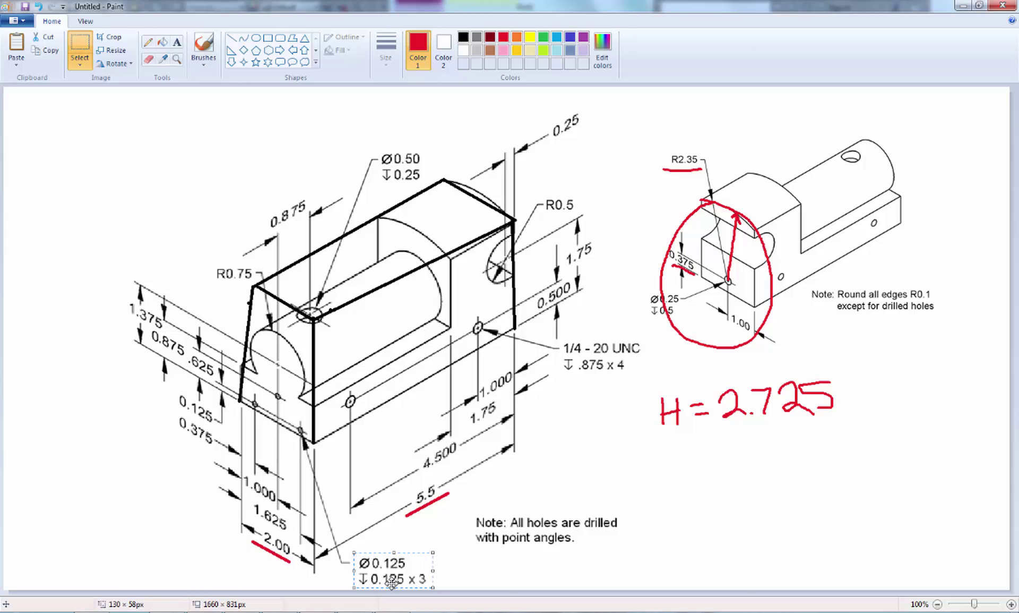
pyautogui.click(452, 576)
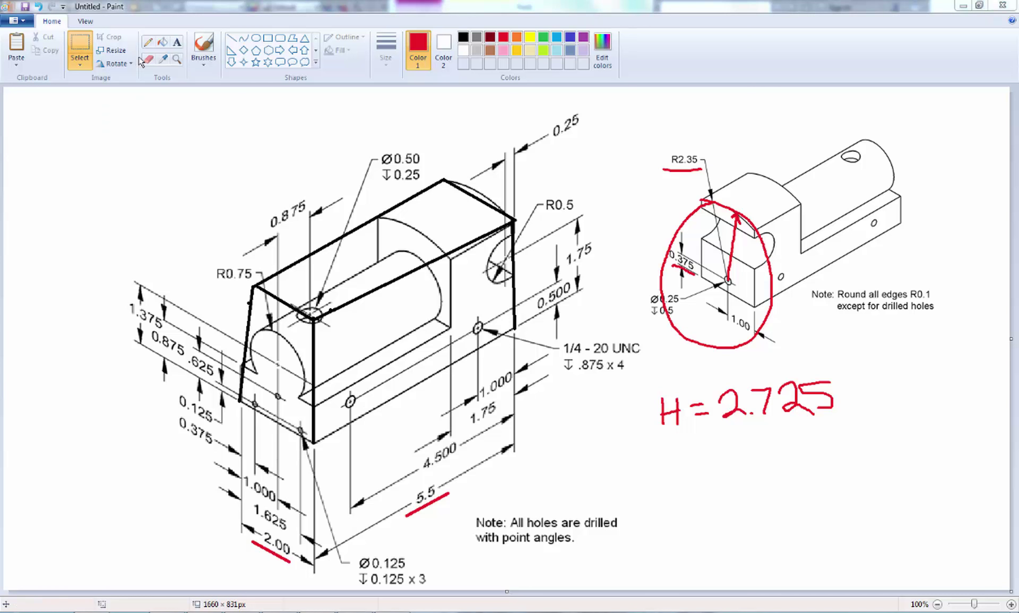
# Switch back to Inventor and draw a circle about 0.11 in in diameter near the face's lower right corner.
pyautogui.hotkey('alt', 'Tab')
pyautogui.click(92, 42)
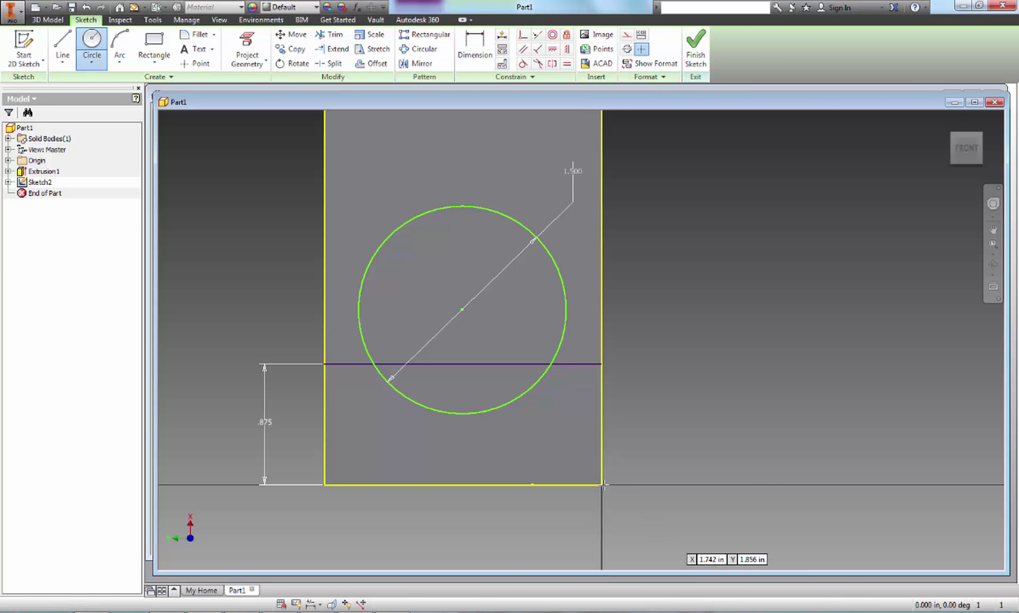
pyautogui.click(575, 468)
pyautogui.click(580, 472)
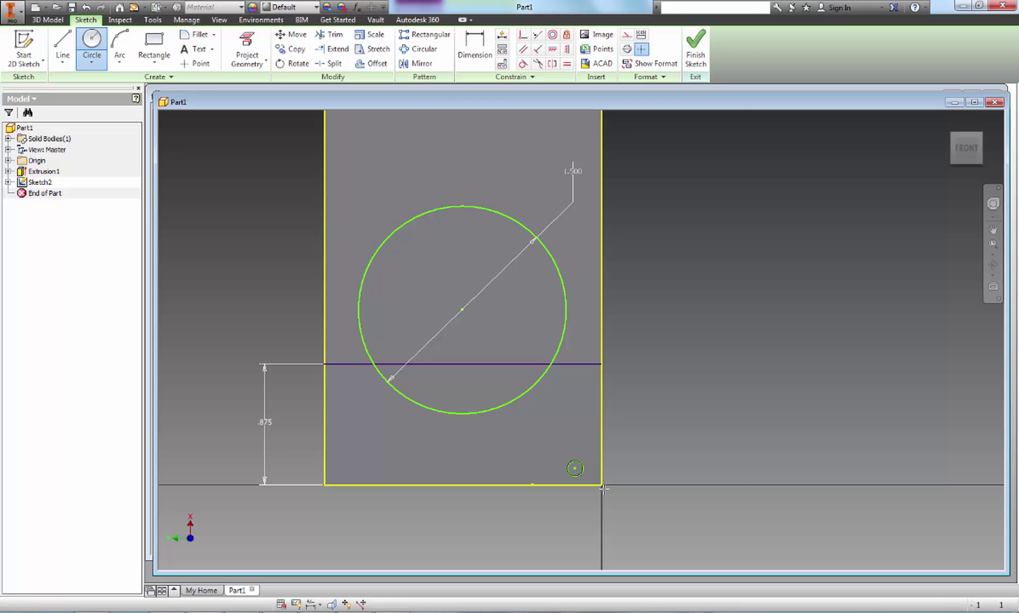
pyautogui.press('Escape')
# Recheck the hole callout in the drawing and set the lower right circle's diameter to 0.125 in.
pyautogui.hotkey('alt', 'Tab')
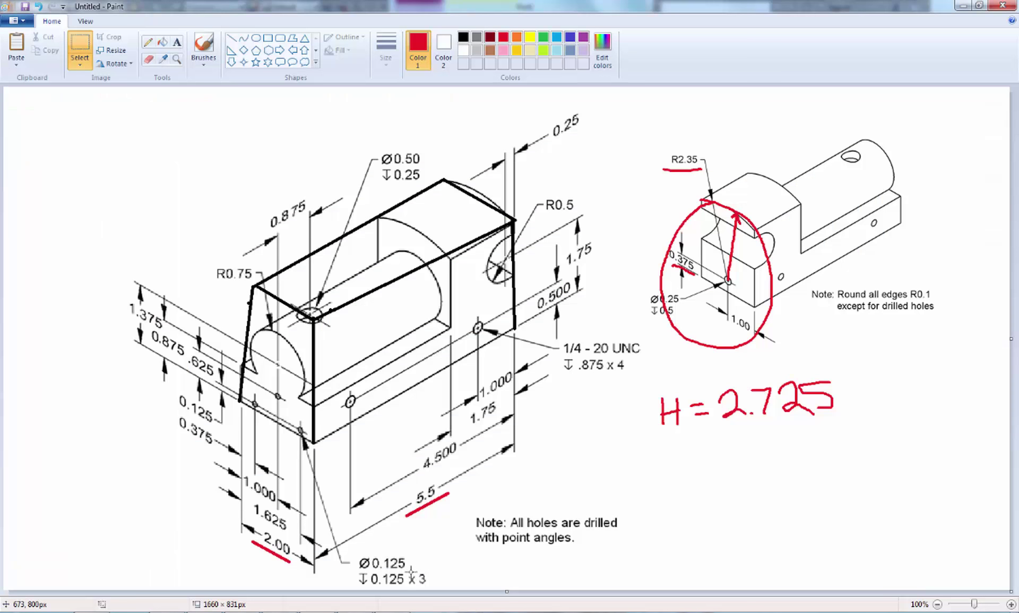
pyautogui.hotkey('alt', 'Tab')
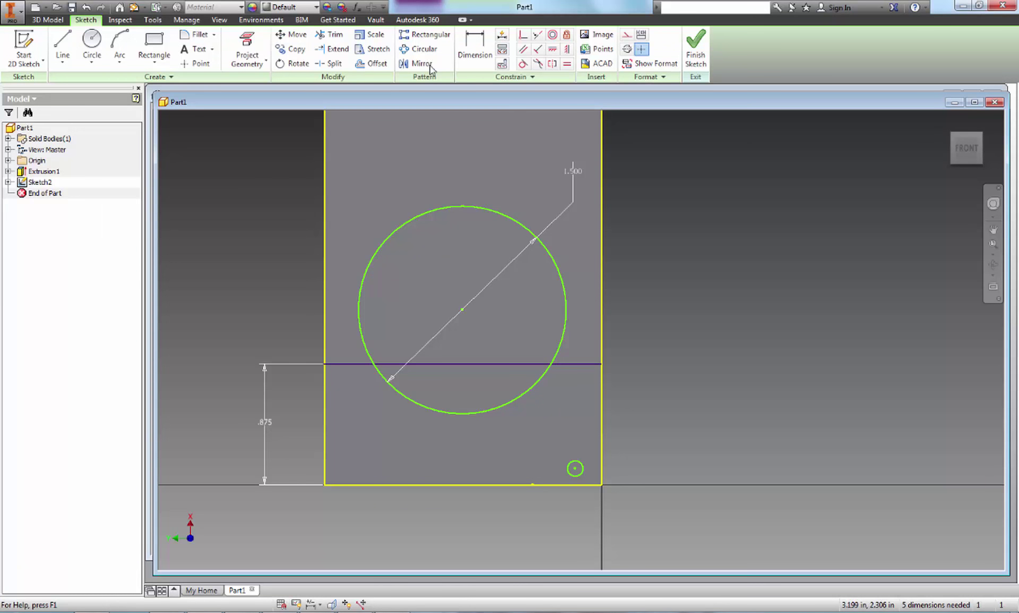
pyautogui.click(476, 49)
pyautogui.click(577, 466)
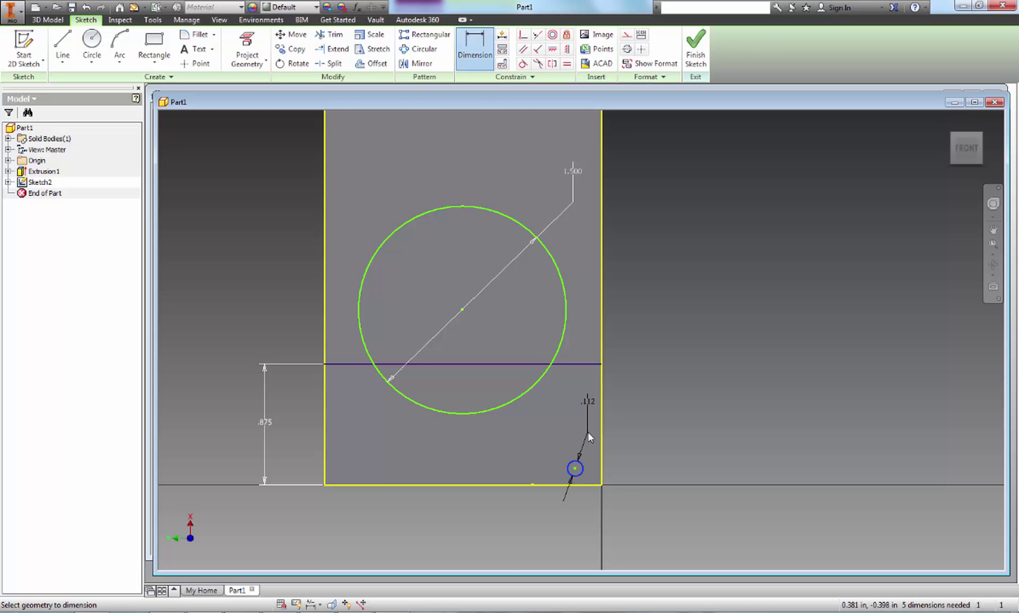
pyautogui.click(589, 436)
pyautogui.write('.125')
pyautogui.press('Return')
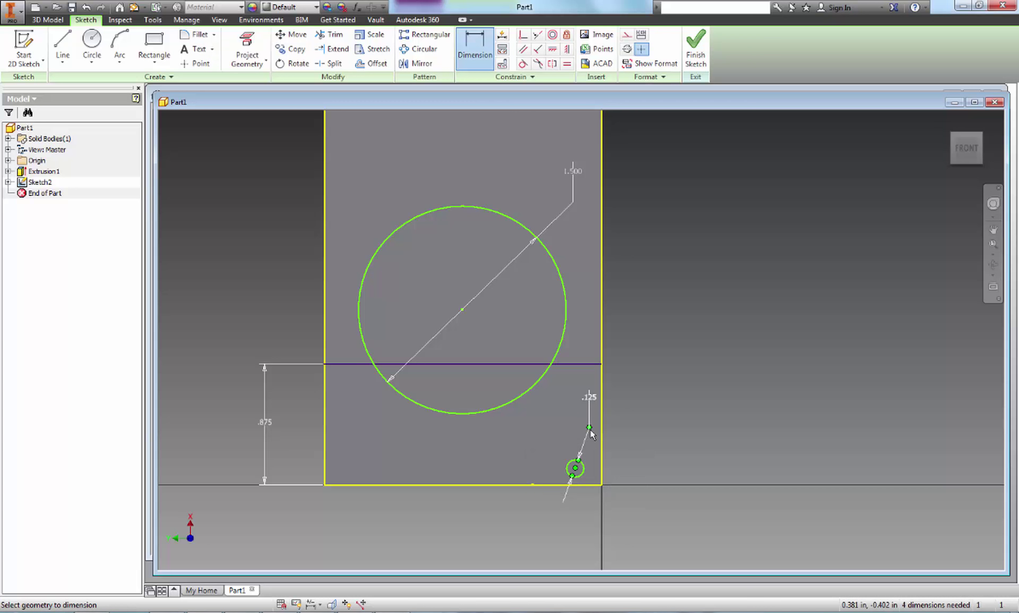
# Draw two more small circles, about 0.13 in below the large circle's centre and about 0.16 in near the face's lower left corner.
pyautogui.click(92, 43)
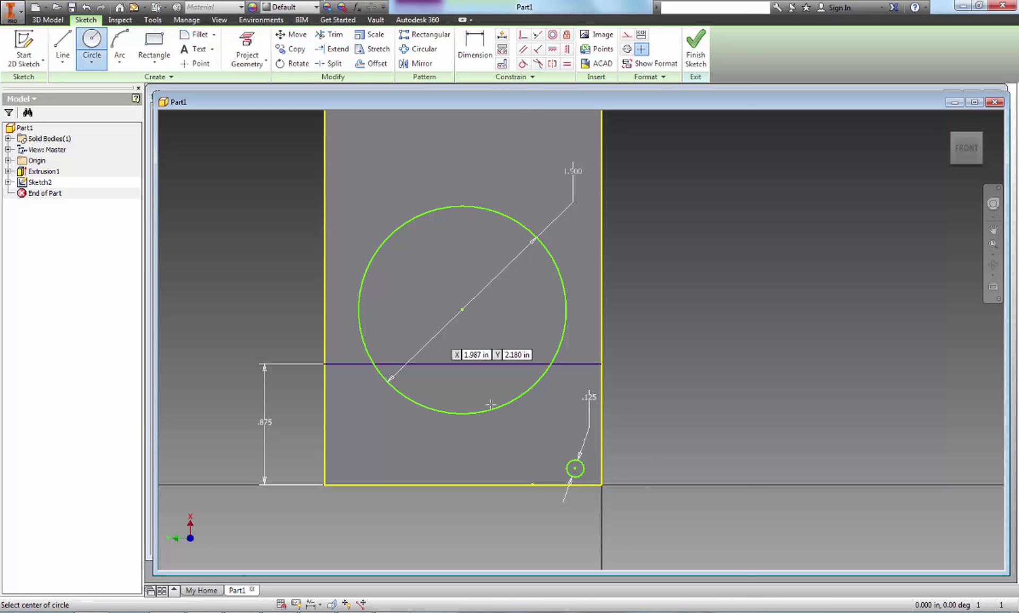
pyautogui.click(462, 394)
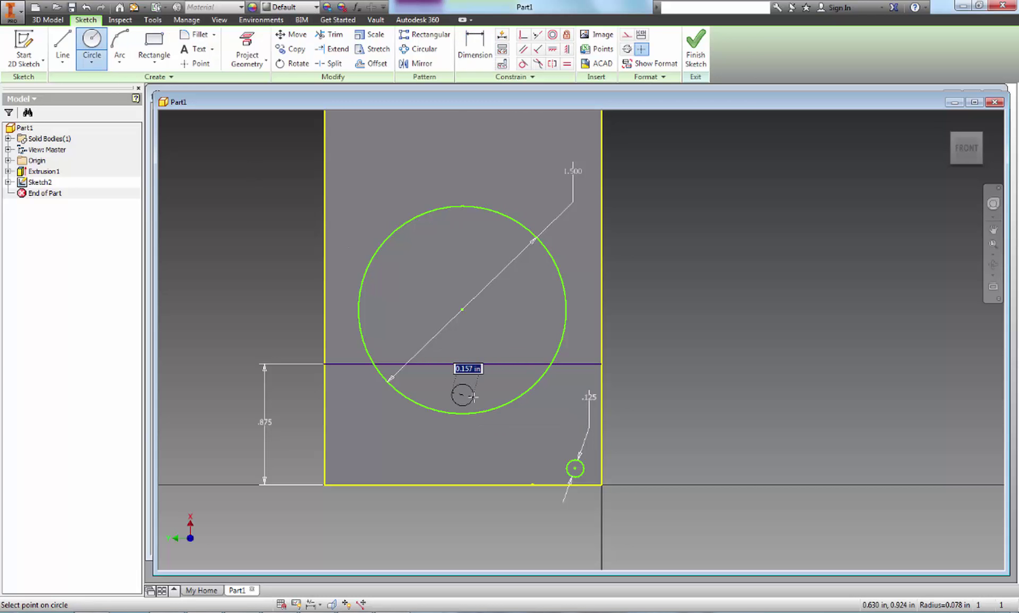
pyautogui.click(471, 395)
pyautogui.click(366, 460)
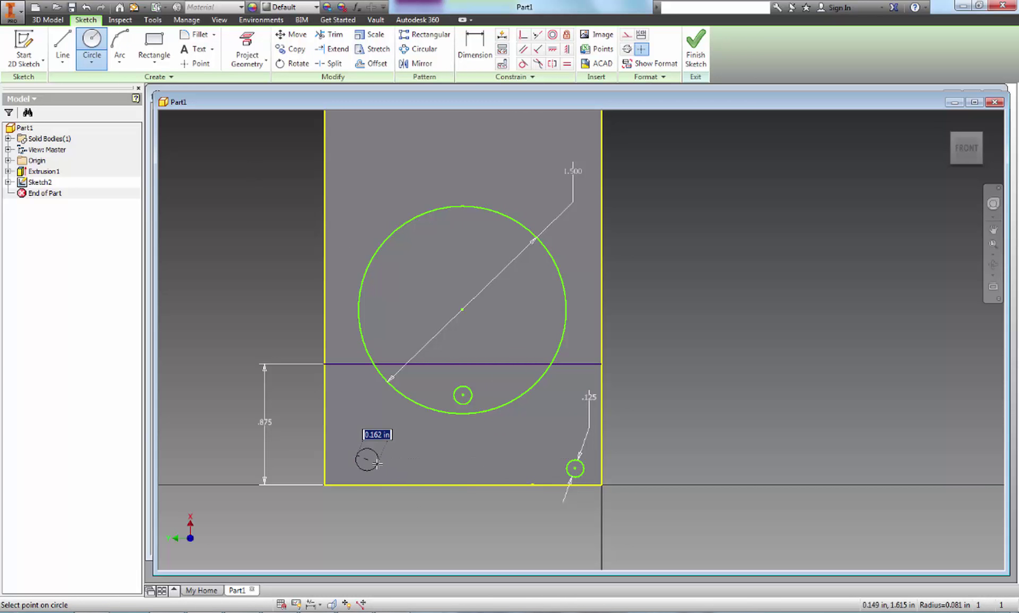
pyautogui.click(377, 463)
pyautogui.press('Escape')
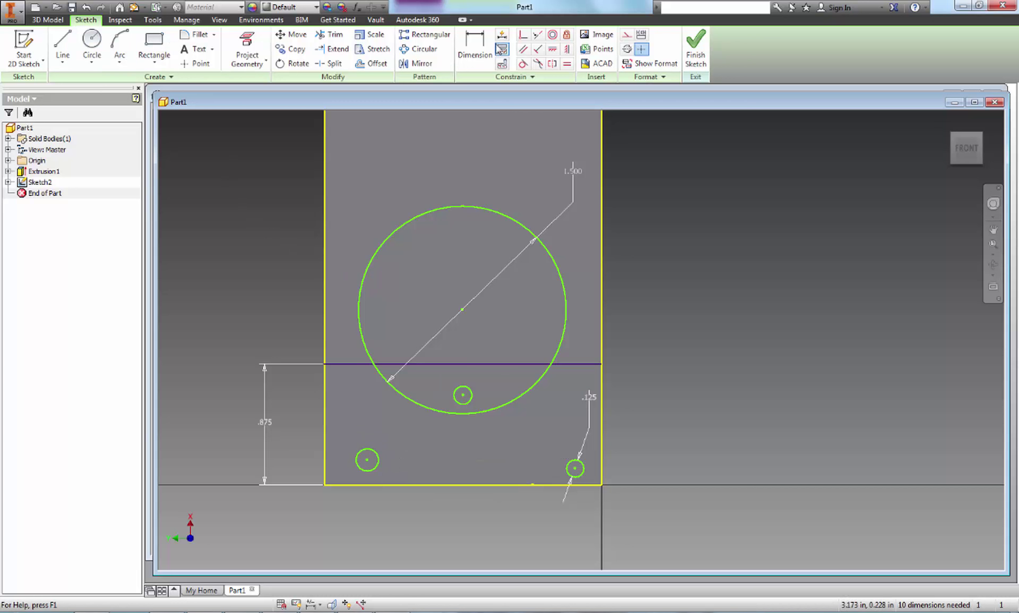
# Set the diameters of the middle and lower left small circles to 0.125 in each.
pyautogui.press('d')
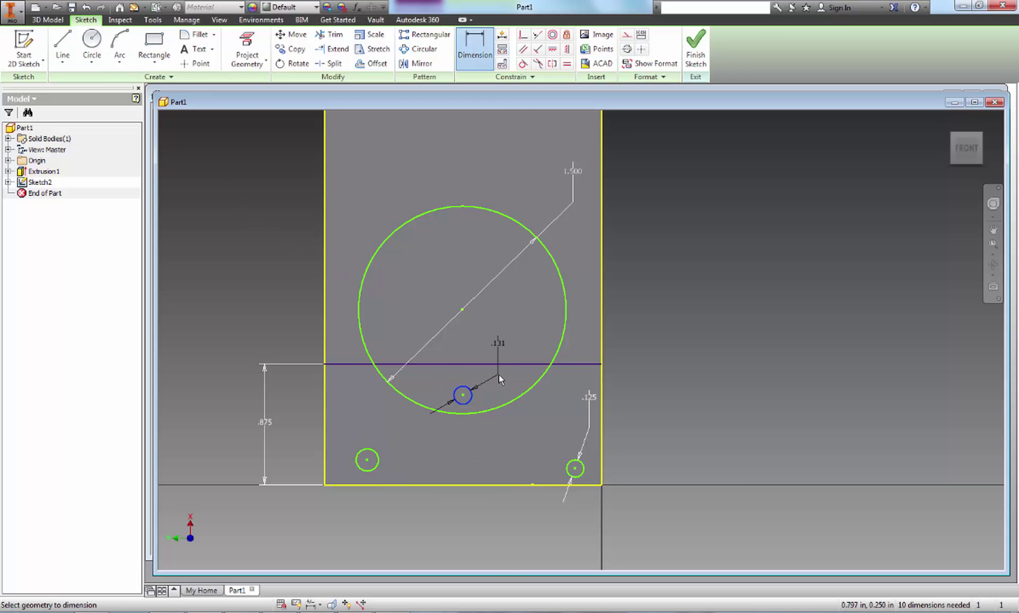
pyautogui.click(499, 375)
pyautogui.write('.125')
pyautogui.press('Return')
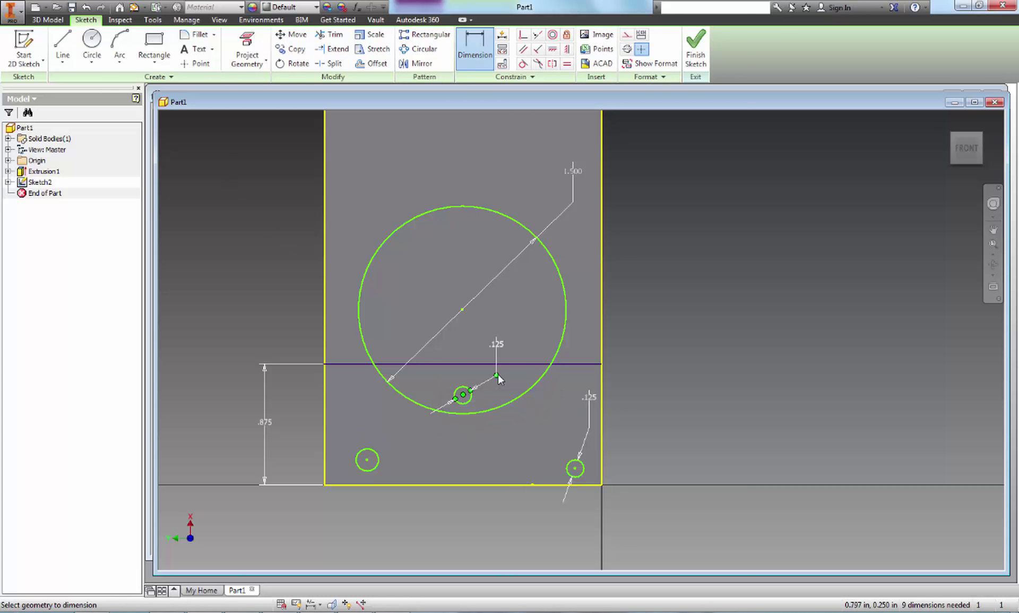
pyautogui.click(374, 467)
pyautogui.click(349, 428)
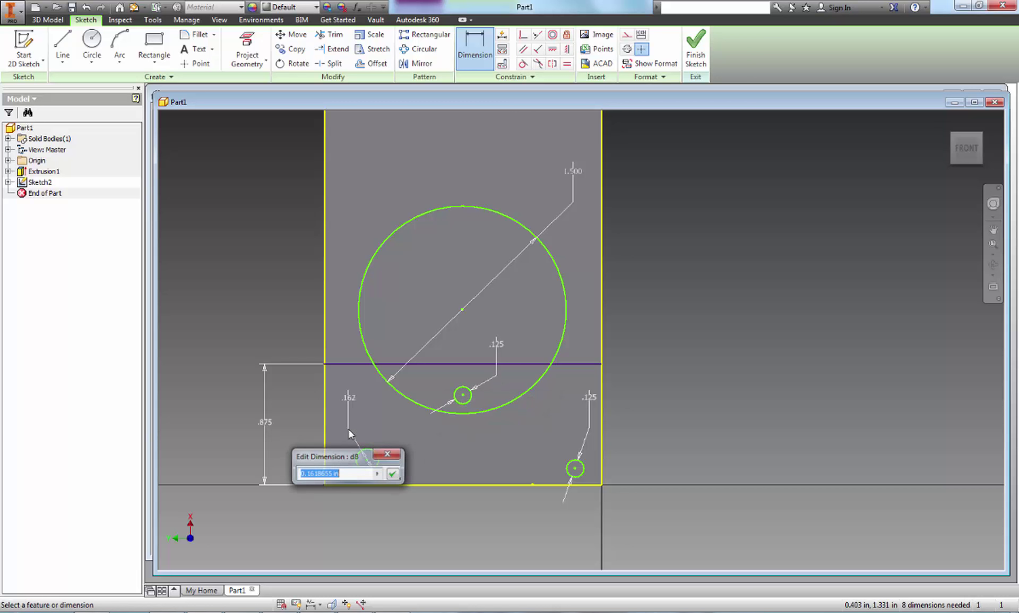
pyautogui.write('.125')
pyautogui.press('Return')
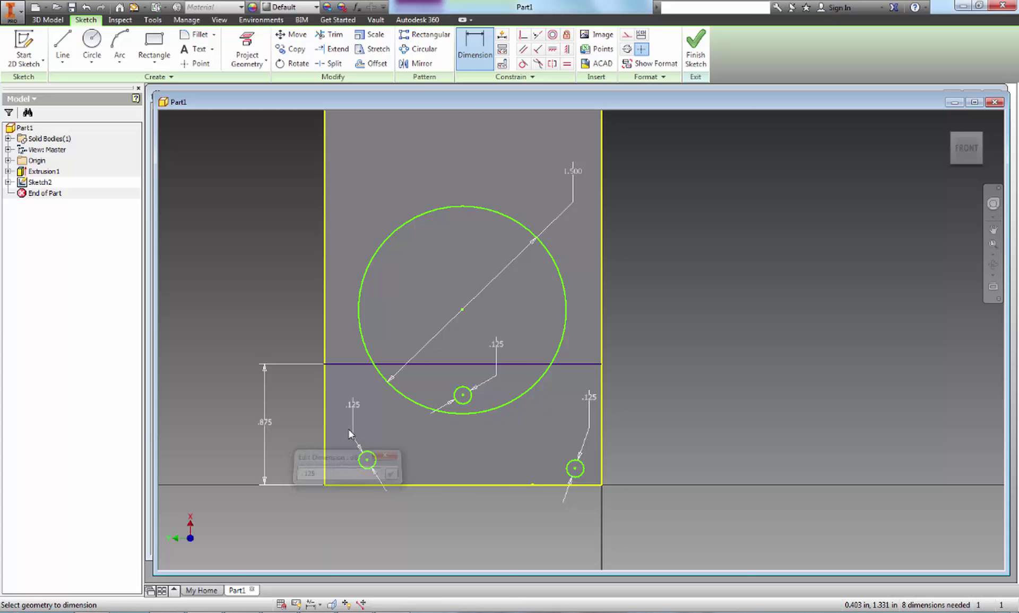
# Check the hole positions in the drawing and set the lower left circle's distance from the face's left edge to 0.375 in.
pyautogui.moveTo(504, 474); pyautogui.dragTo(470, 400, button='middle')
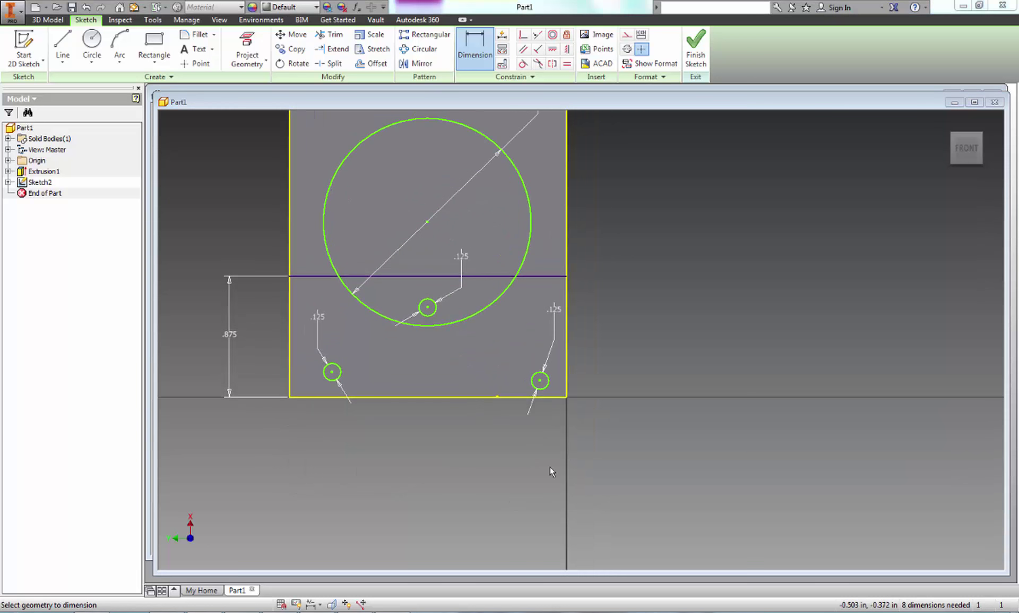
pyautogui.hotkey('alt', 'Tab')
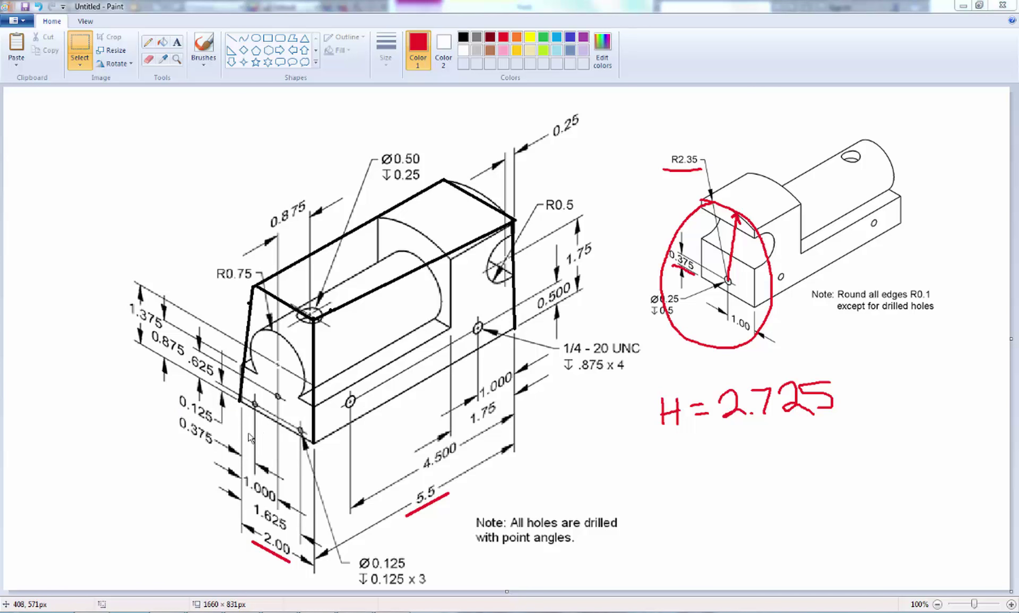
pyautogui.hotkey('alt', 'Tab')
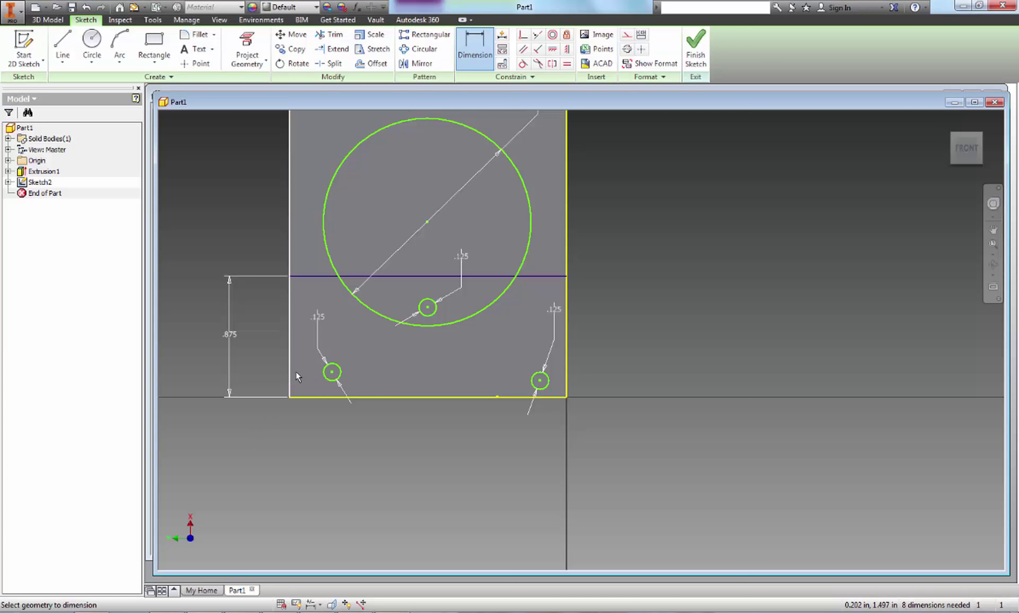
pyautogui.click(292, 372)
pyautogui.click(316, 412)
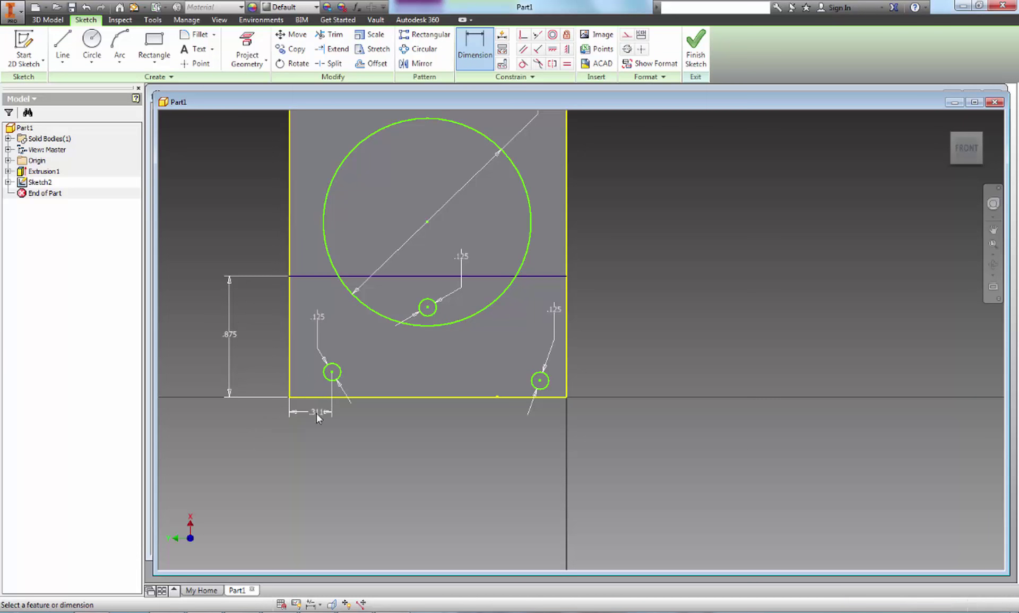
pyautogui.write('.375')
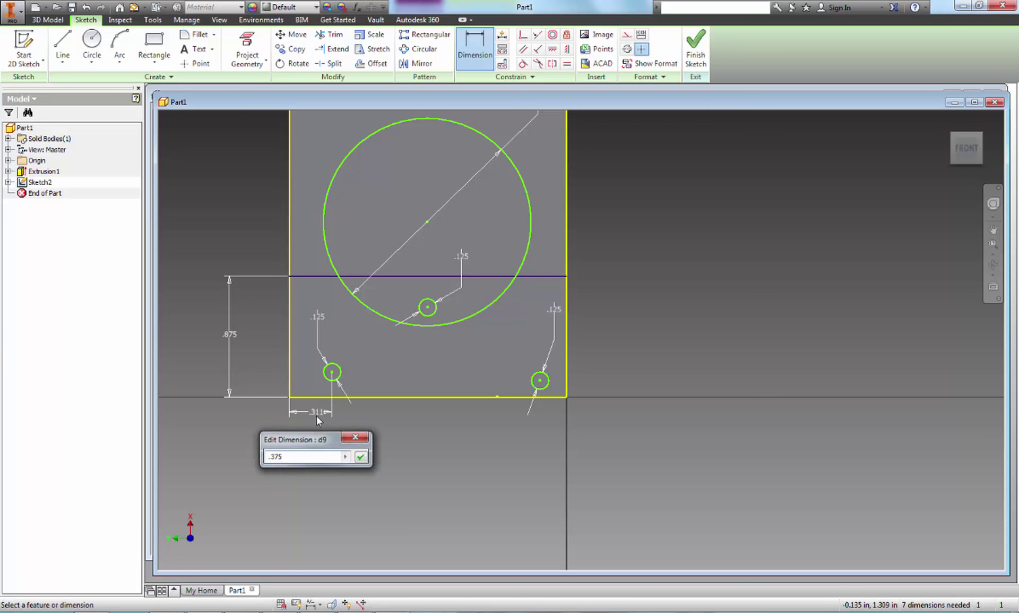
pyautogui.press('Return')
# Set the lower left circle's height above the face's bottom edge to 0.125 in.
pyautogui.click(345, 396)
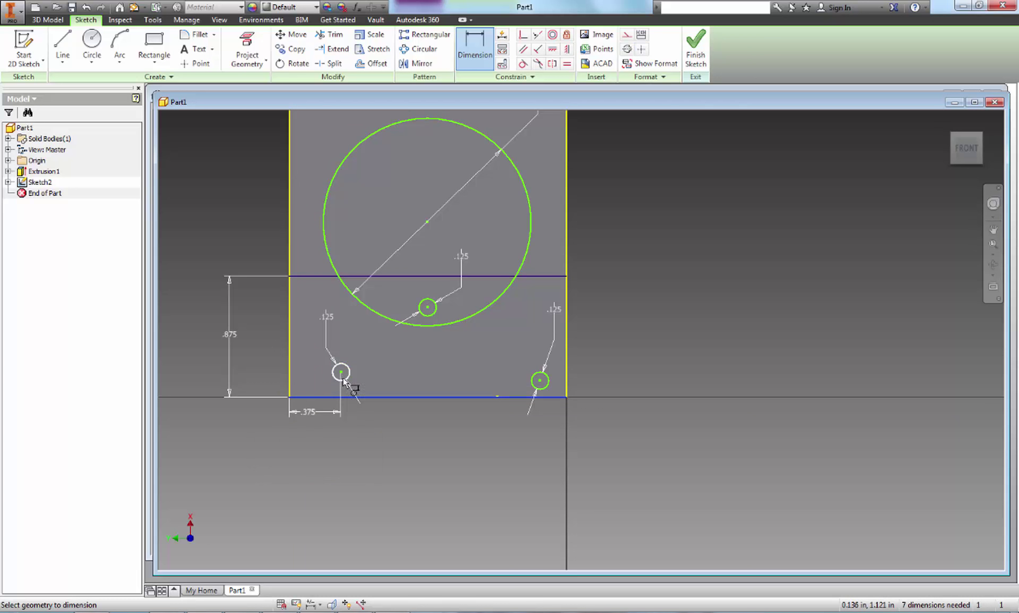
pyautogui.click(346, 377)
pyautogui.click(259, 385)
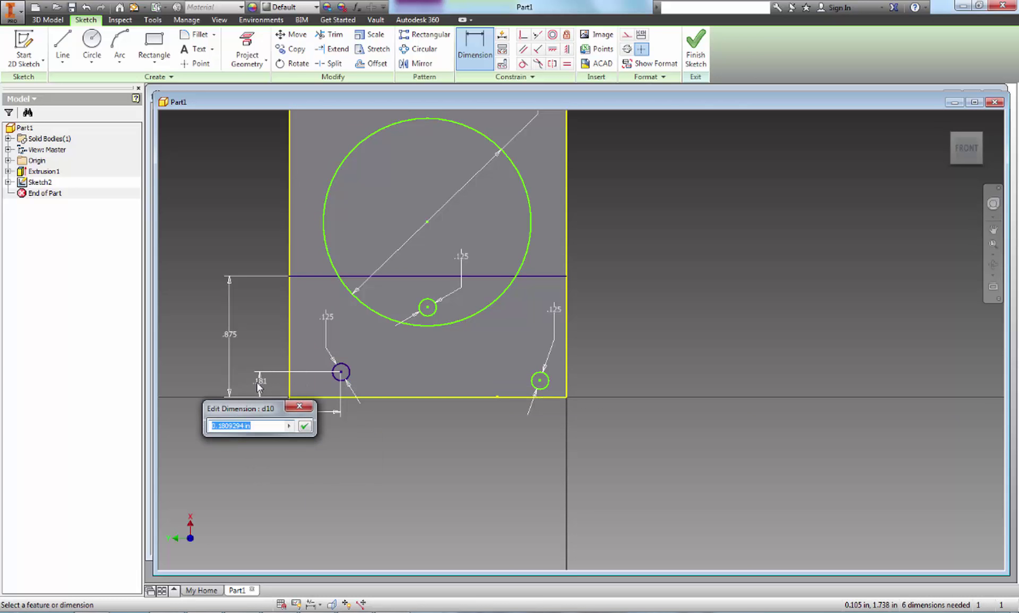
pyautogui.write('.125')
pyautogui.press('Return')
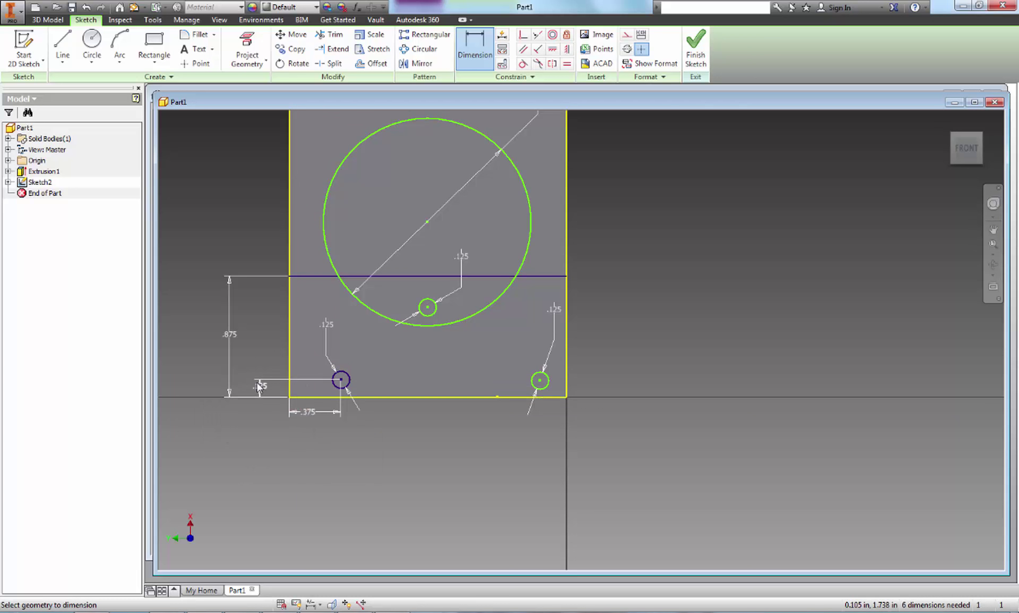
# Set the lower right circle's height above the face's bottom edge to 0.125 in.
pyautogui.click(538, 396)
pyautogui.click(540, 381)
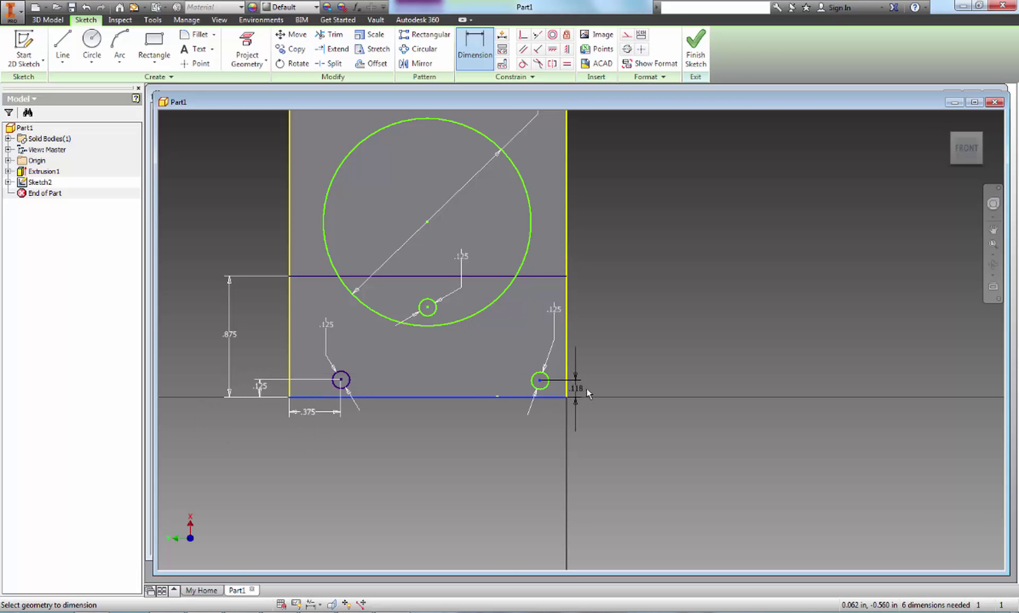
pyautogui.click(587, 388)
pyautogui.write('.125')
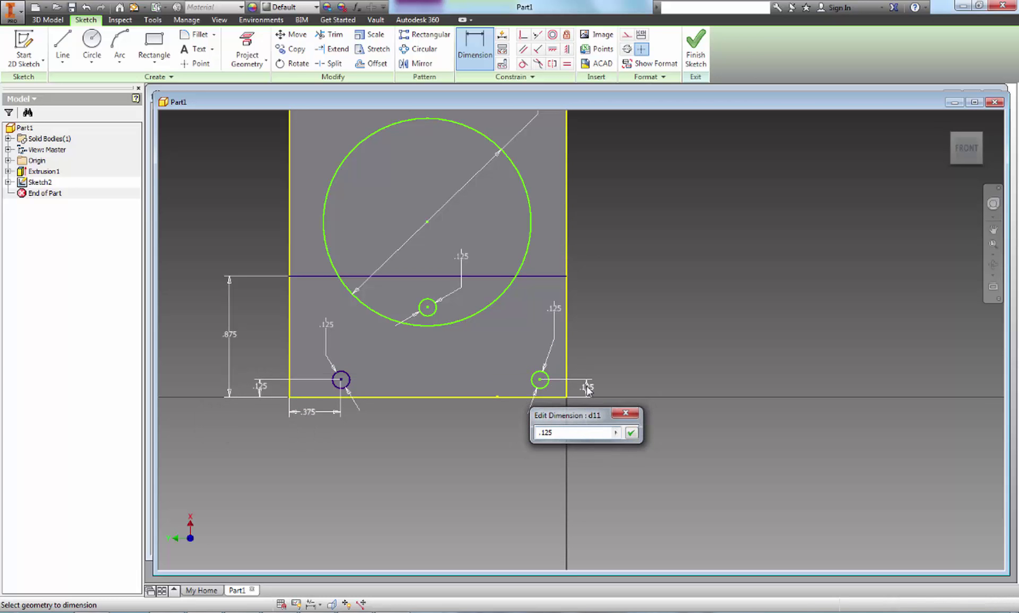
pyautogui.press('Return')
# Set the lower right circle's distance from the face's right edge to 0.375 in.
pyautogui.click(566, 390)
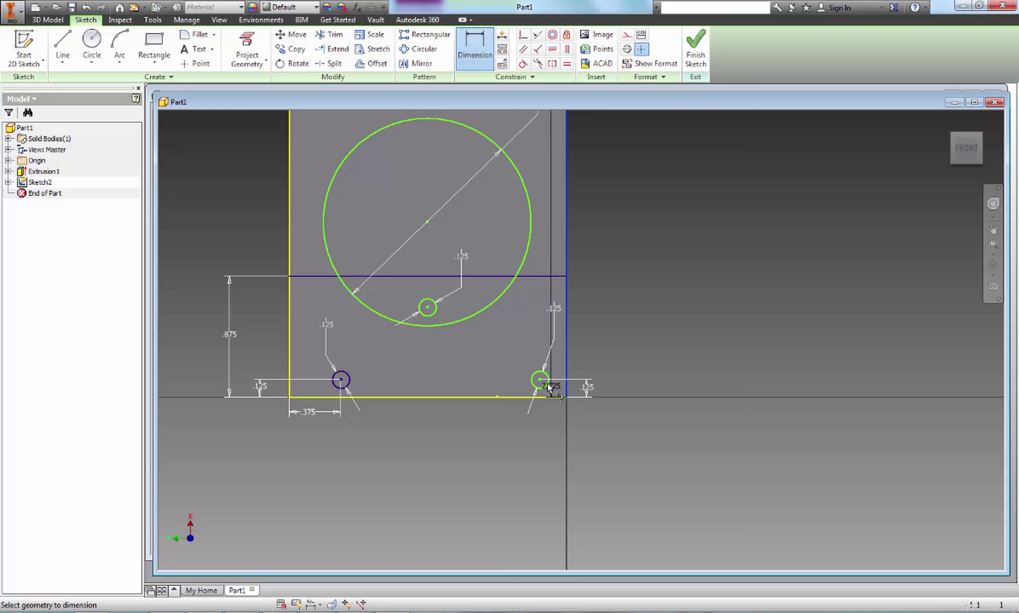
pyautogui.click(547, 383)
pyautogui.click(551, 414)
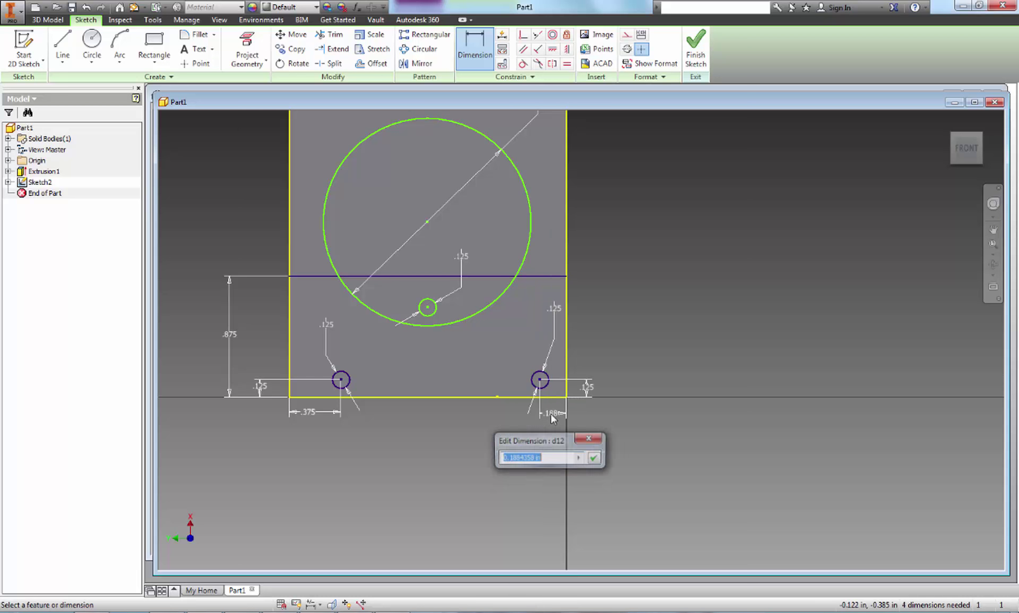
pyautogui.write('.375')
pyautogui.press('Return')
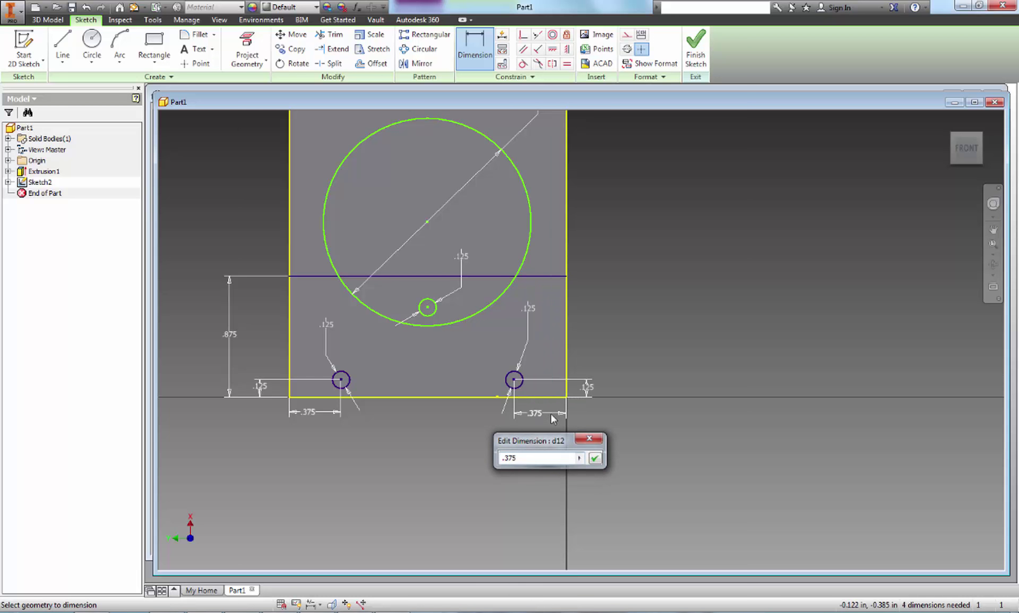
# Recheck the drawing and set the middle small circle's height above the bottom edge to 0.625 in.
pyautogui.hotkey('alt', 'Tab')
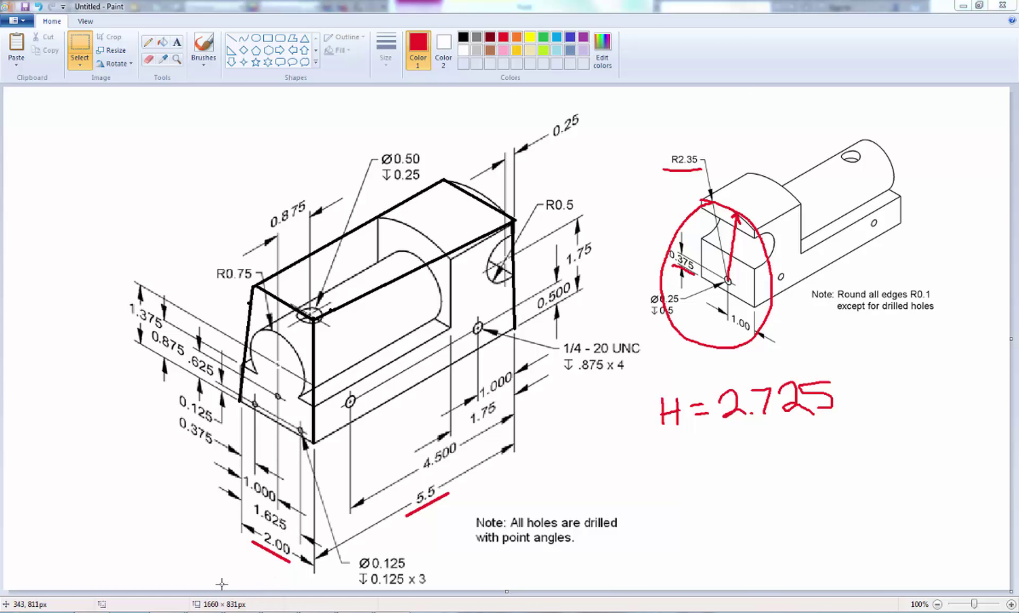
pyautogui.hotkey('alt', 'Tab')
pyautogui.click(464, 48)
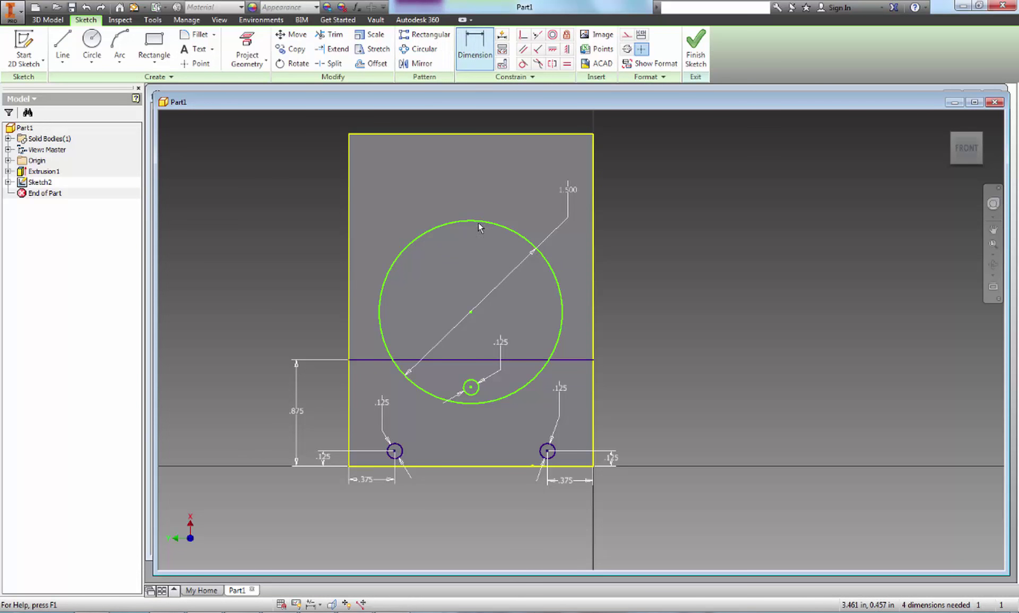
pyautogui.click(471, 387)
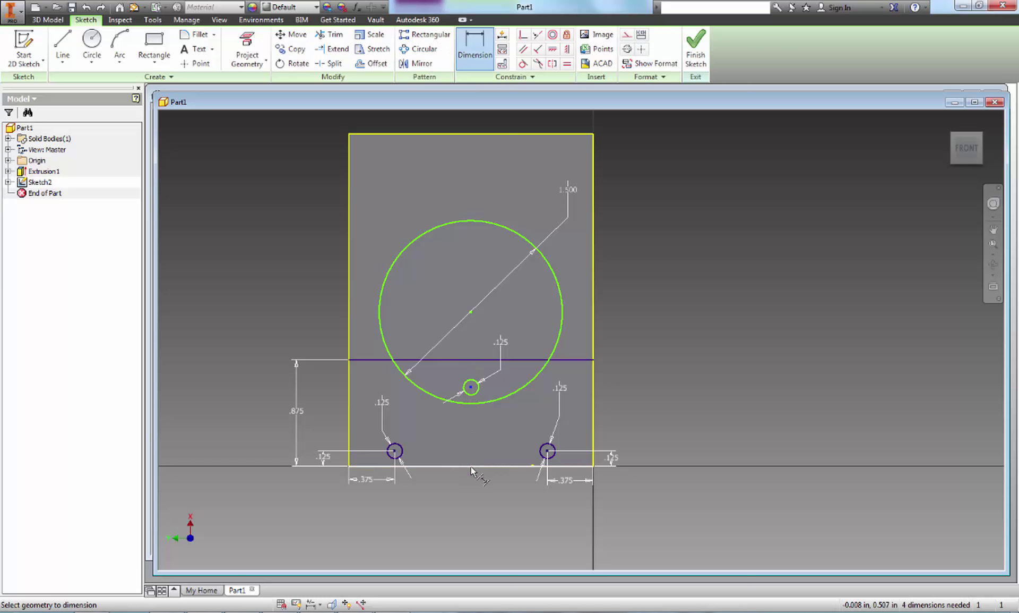
pyautogui.click(471, 466)
pyautogui.click(309, 427)
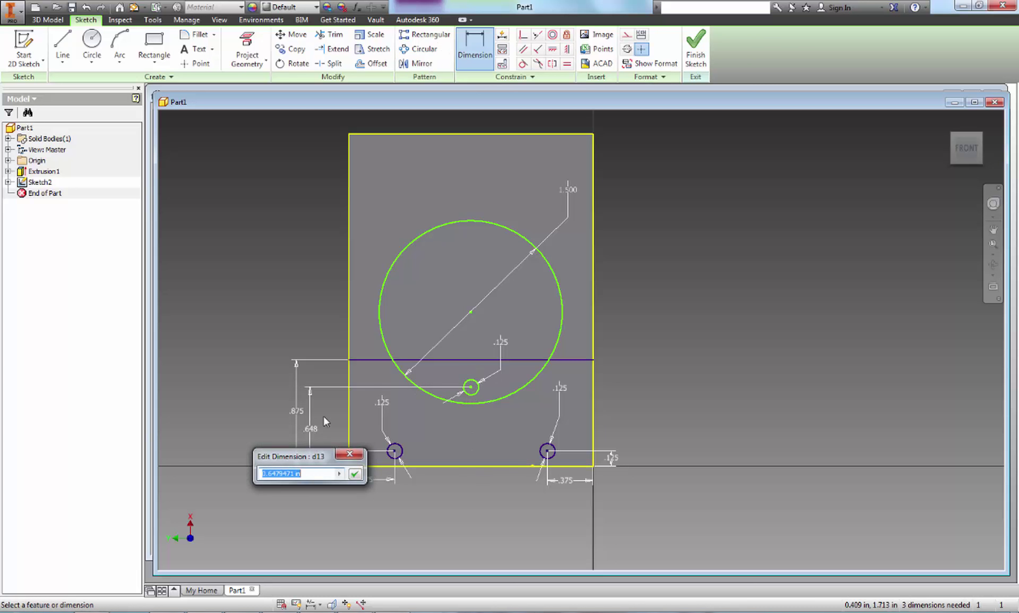
pyautogui.write('.625')
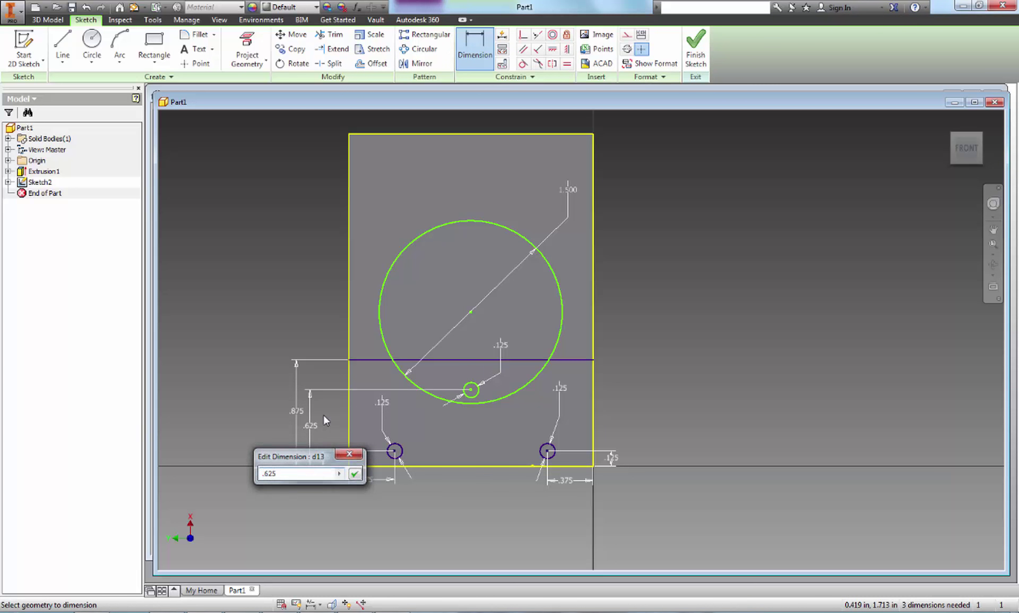
pyautogui.press('Return')
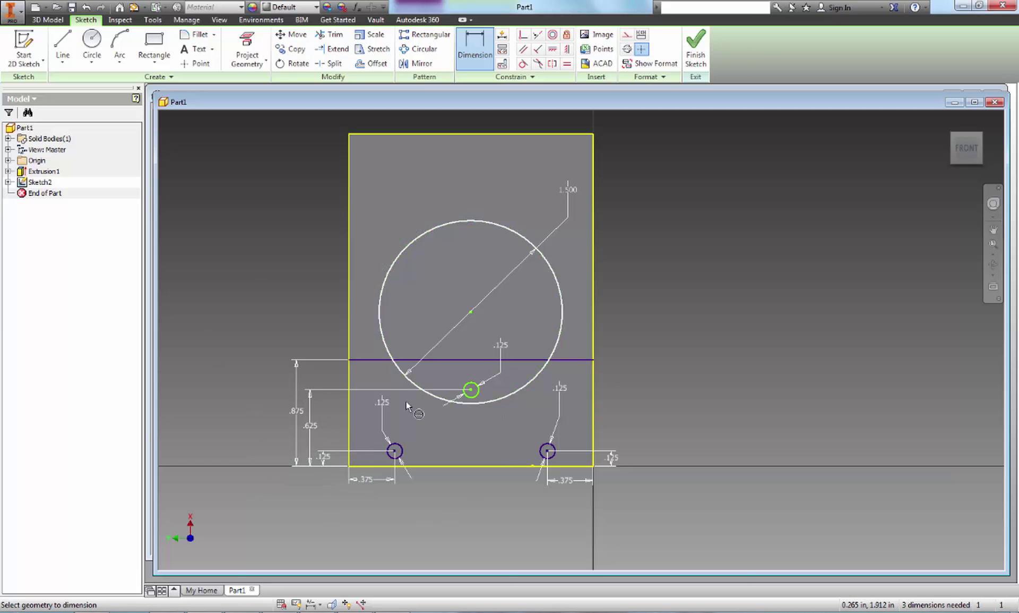
# Dimension the middle small circle horizontally from the face's left edge, accepting 1.000 in.
pyautogui.click(350, 406)
pyautogui.click(471, 390)
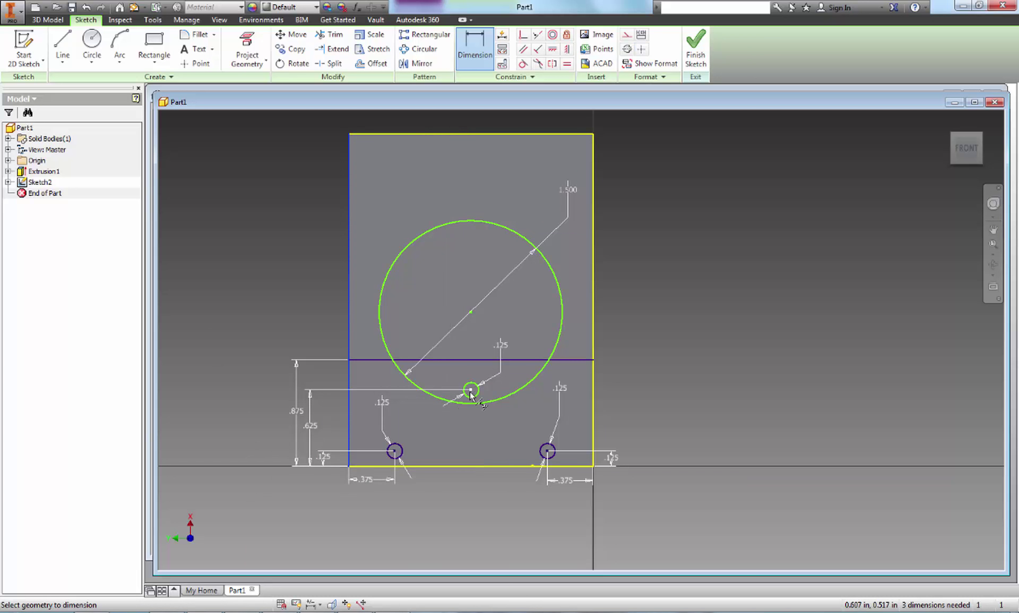
pyautogui.click(404, 501)
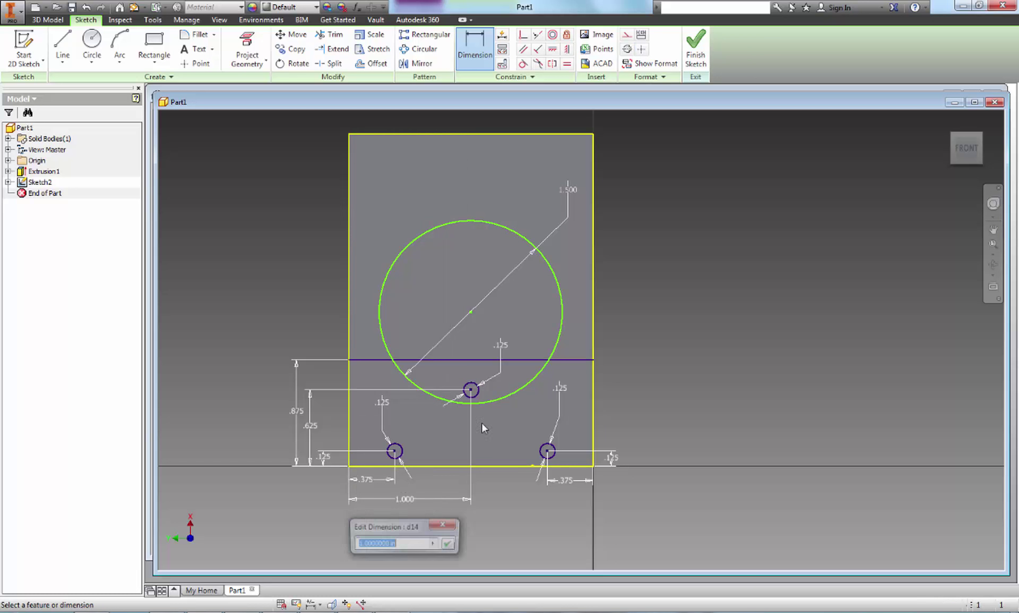
pyautogui.click(448, 544)
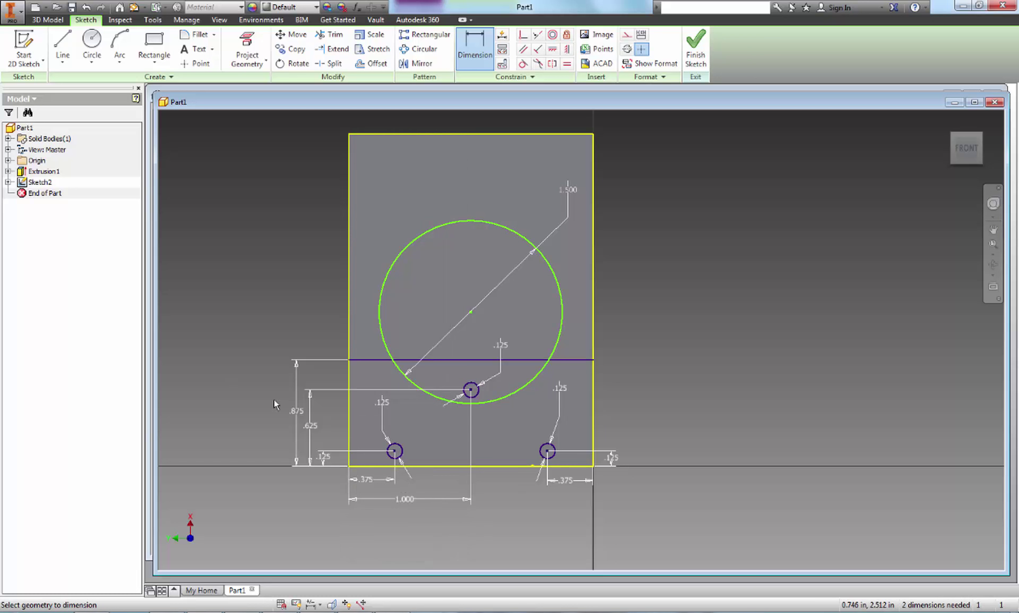
pyautogui.scroll(-3, 394, 341)
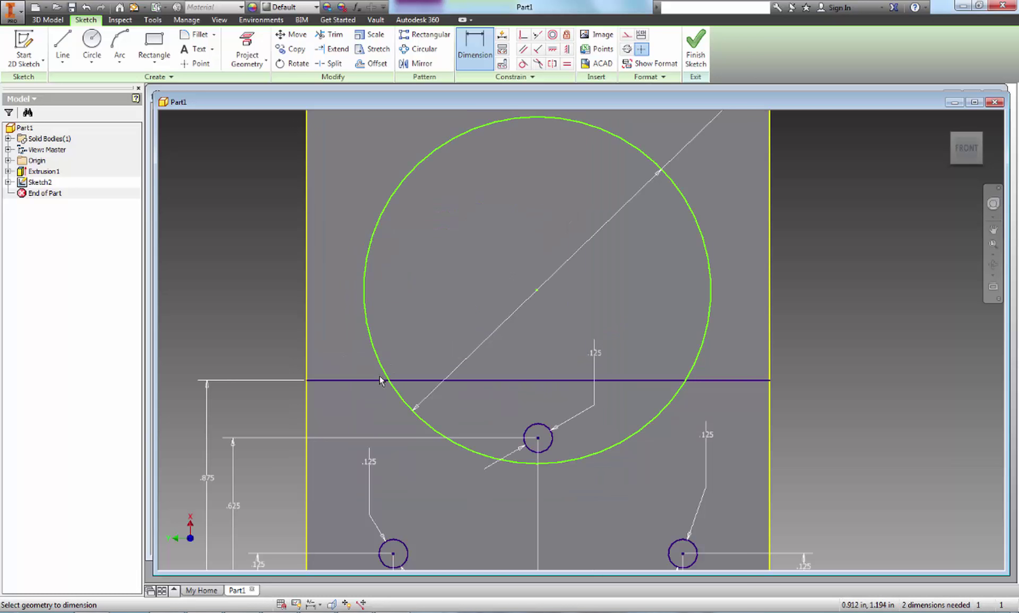
pyautogui.scroll(2, 380, 377)
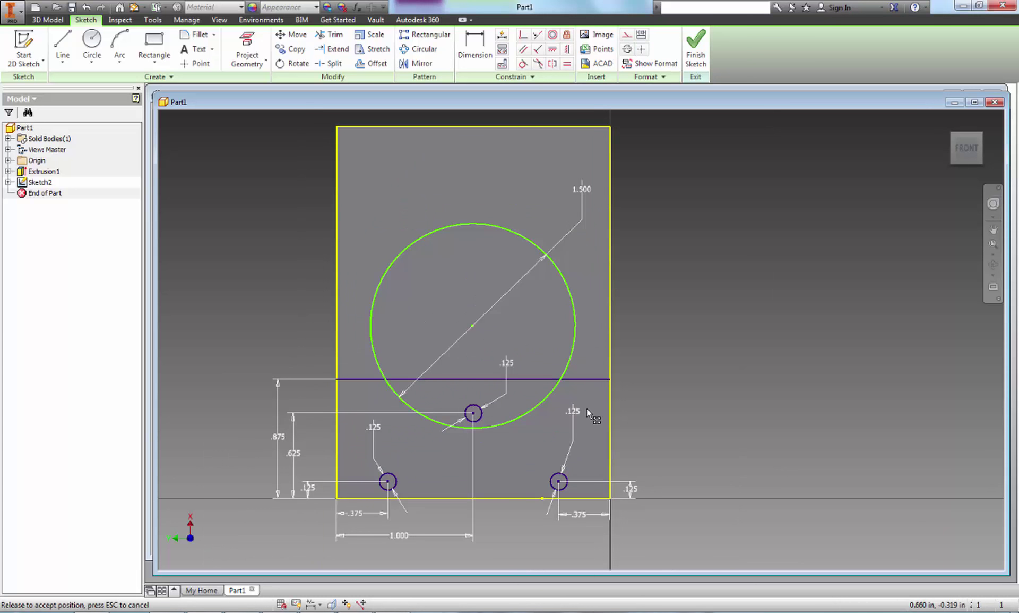
pyautogui.scroll(-2, 601, 383)
pyautogui.scroll(-2, 602, 380)
pyautogui.scroll(4, 603, 382)
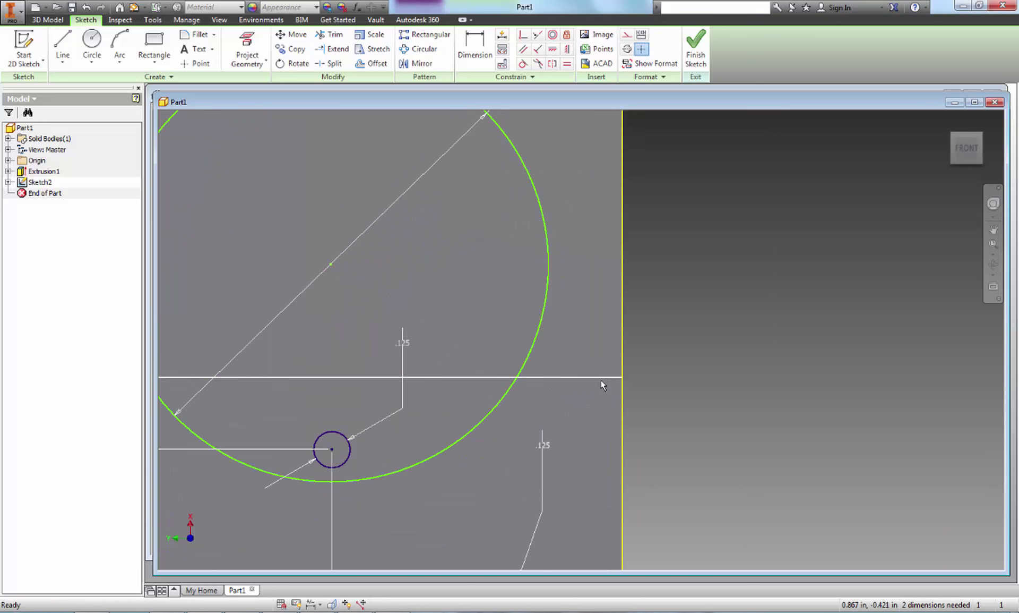
pyautogui.press('l')
pyautogui.press('Escape')
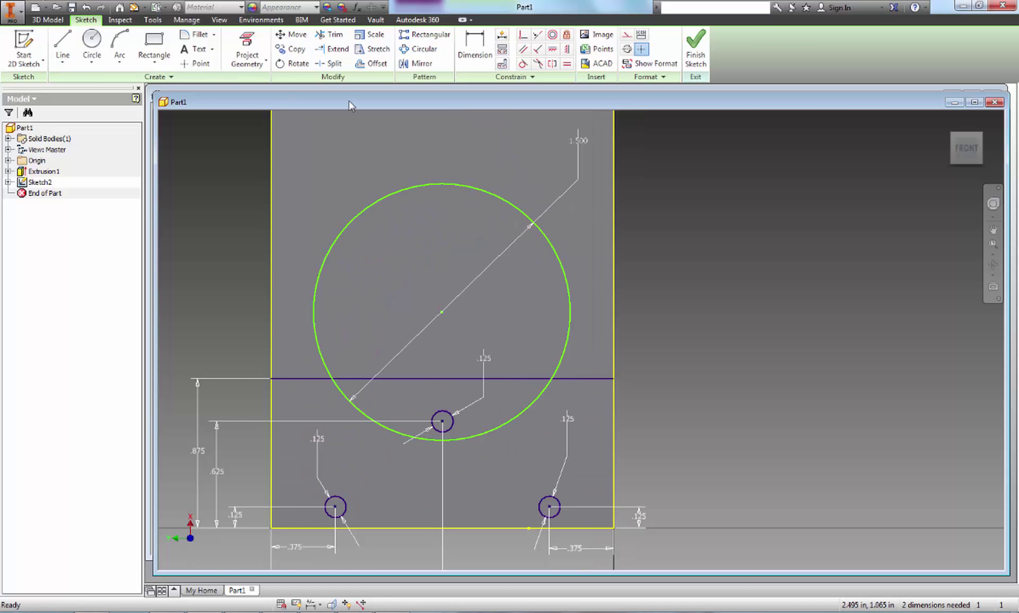
pyautogui.click(333, 48)
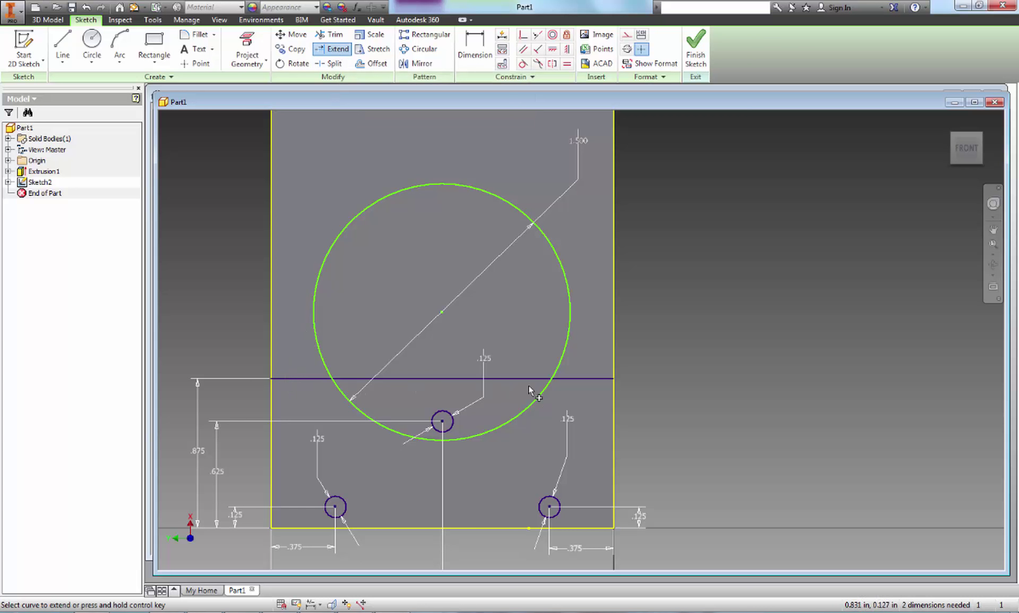
pyautogui.press('Escape')
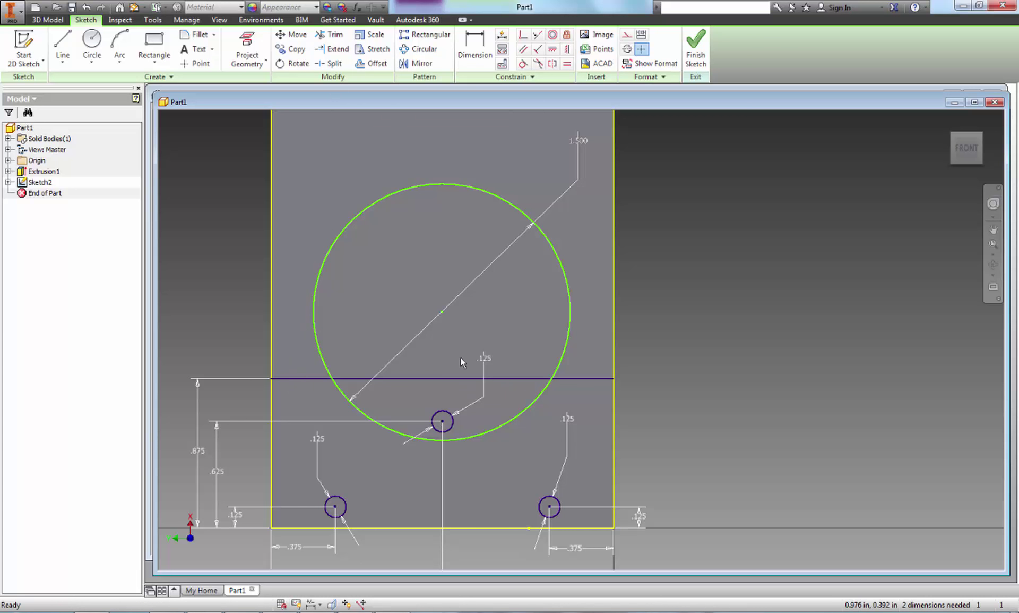
# Trim away the large circle's arc below the horizontal line and the part of that line inside the circle.
pyautogui.scroll(-3, 434, 445)
pyautogui.moveTo(434, 445); pyautogui.dragTo(406, 393, button='middle')
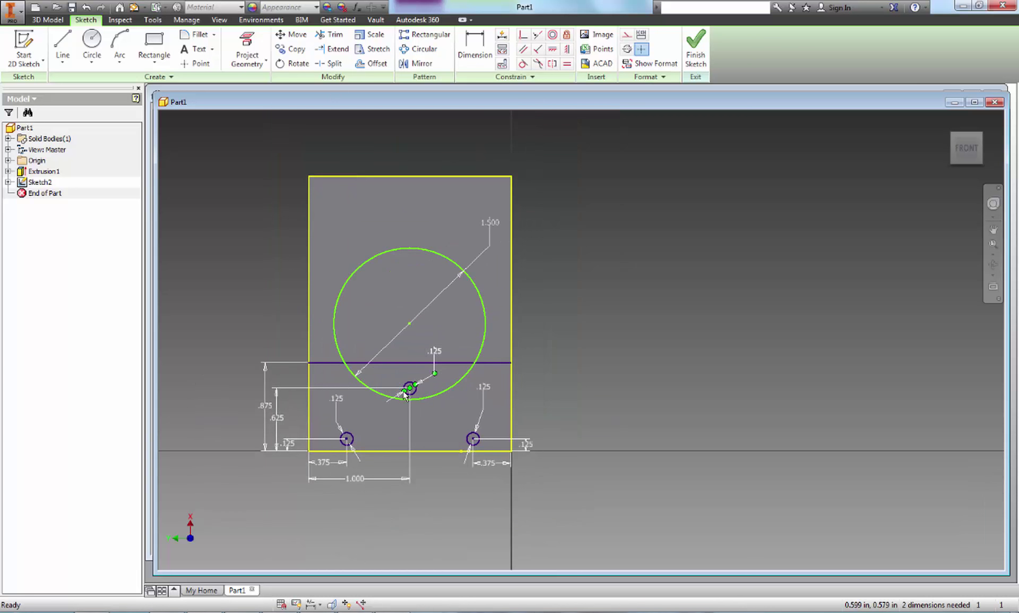
pyautogui.click(329, 34)
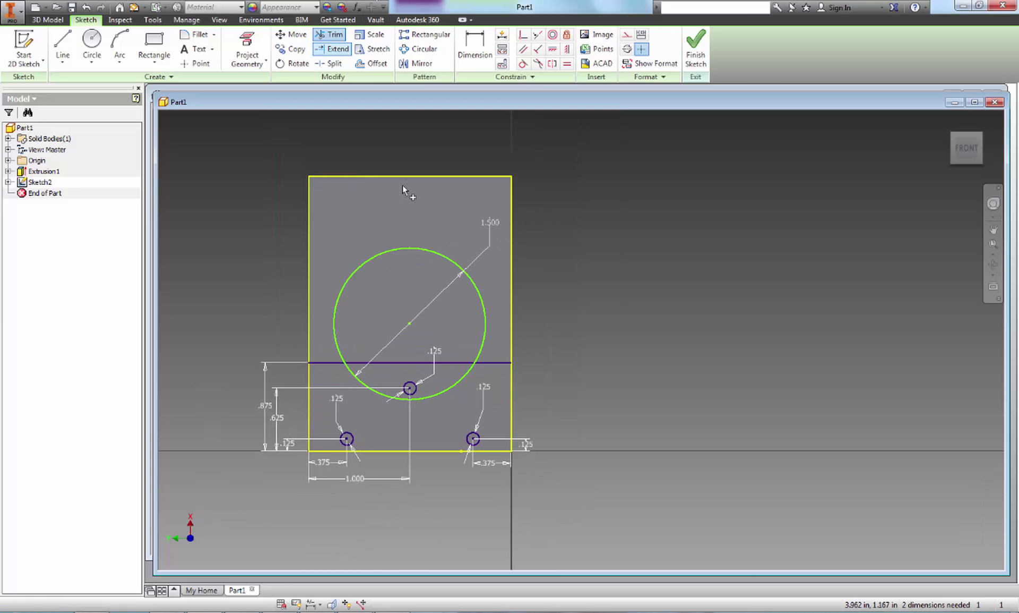
pyautogui.click(454, 370)
pyautogui.click(453, 363)
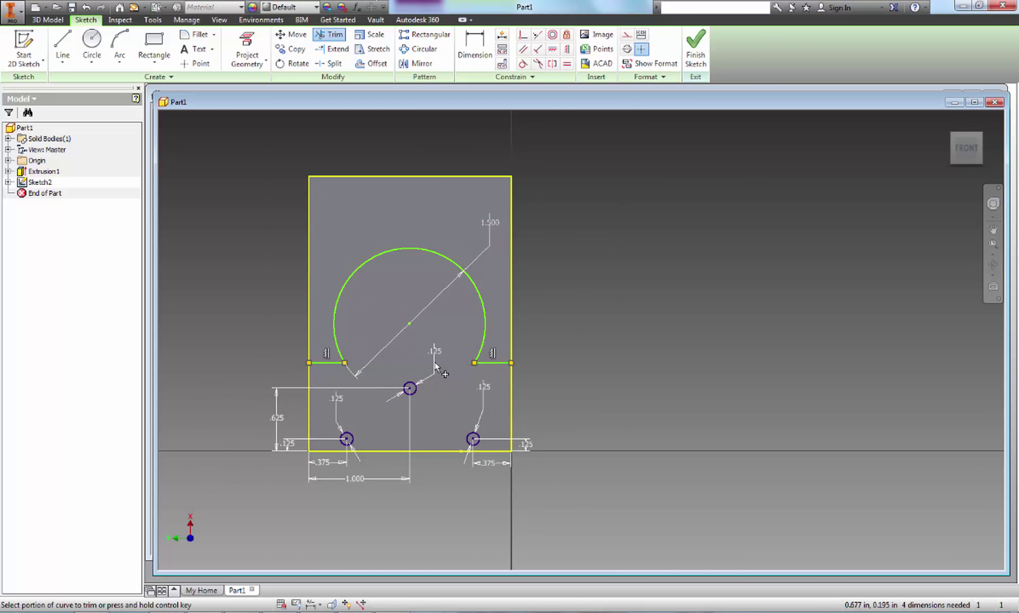
pyautogui.press('Escape')
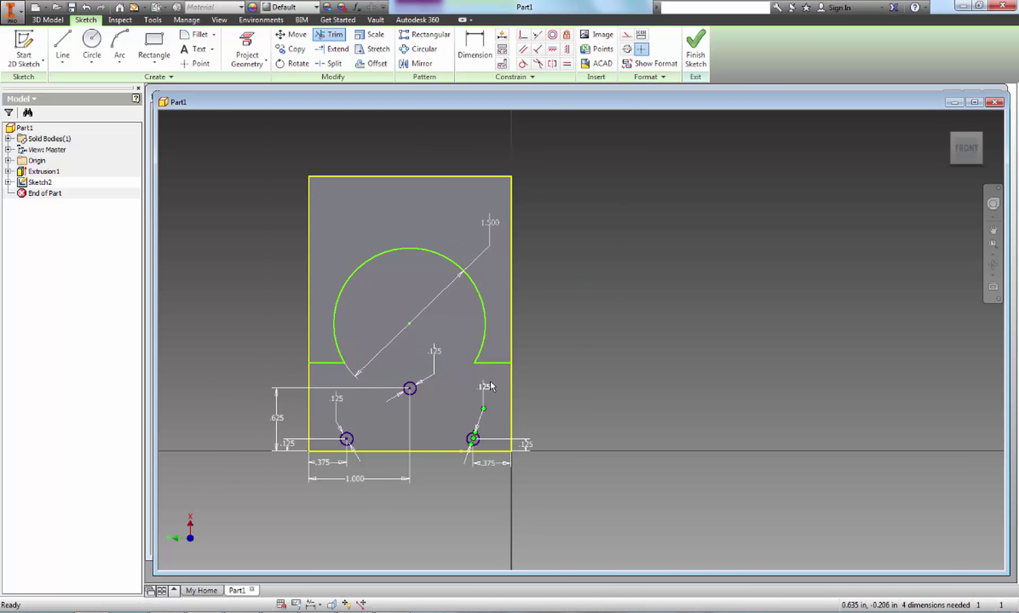
# Try moving the short horizontal line at the arc's right end below the block's bottom edge, and undo the move.
pyautogui.moveTo(499, 366); pyautogui.dragTo(498, 523)
pyautogui.scroll(-3, 458, 549)
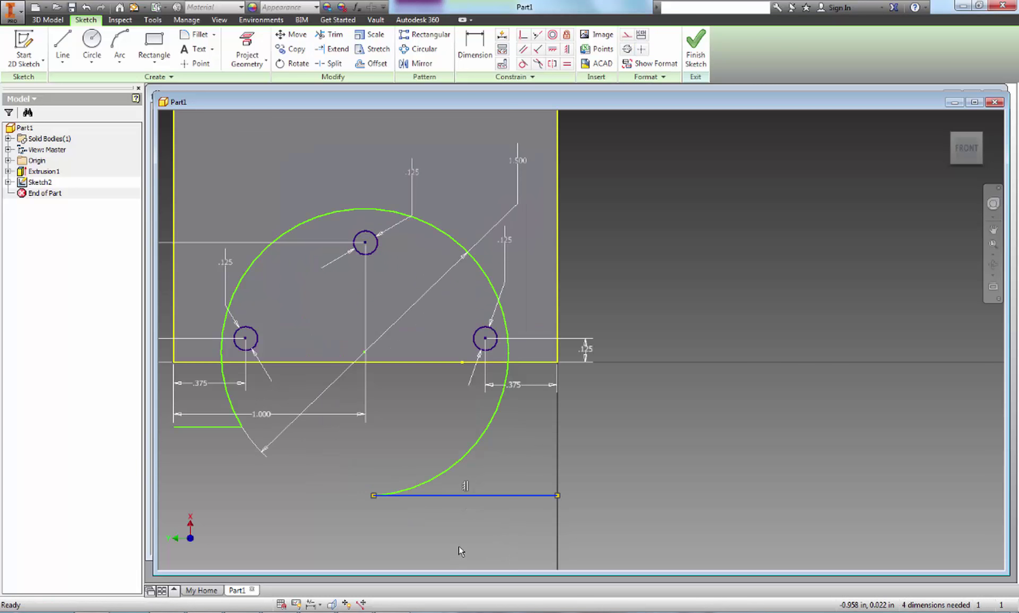
pyautogui.hotkey('ctrl', 'z')
pyautogui.scroll(3, 466, 506)
pyautogui.scroll(-3, 486, 371)
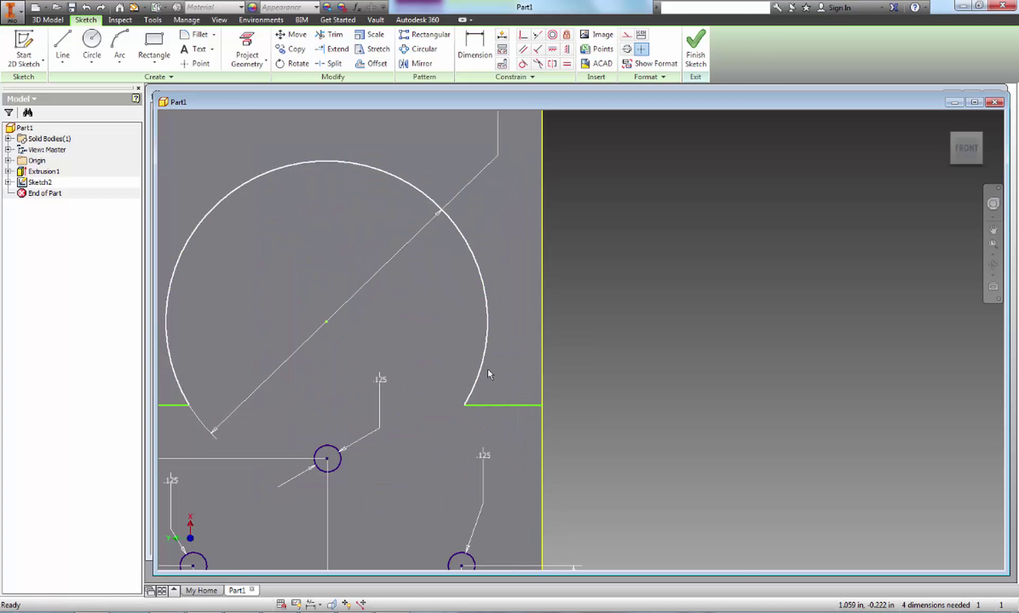
# Draw a short, roughly vertical line across each of the two horizontal ledge lines beside the large arc.
pyautogui.click(63, 49)
pyautogui.click(517, 379)
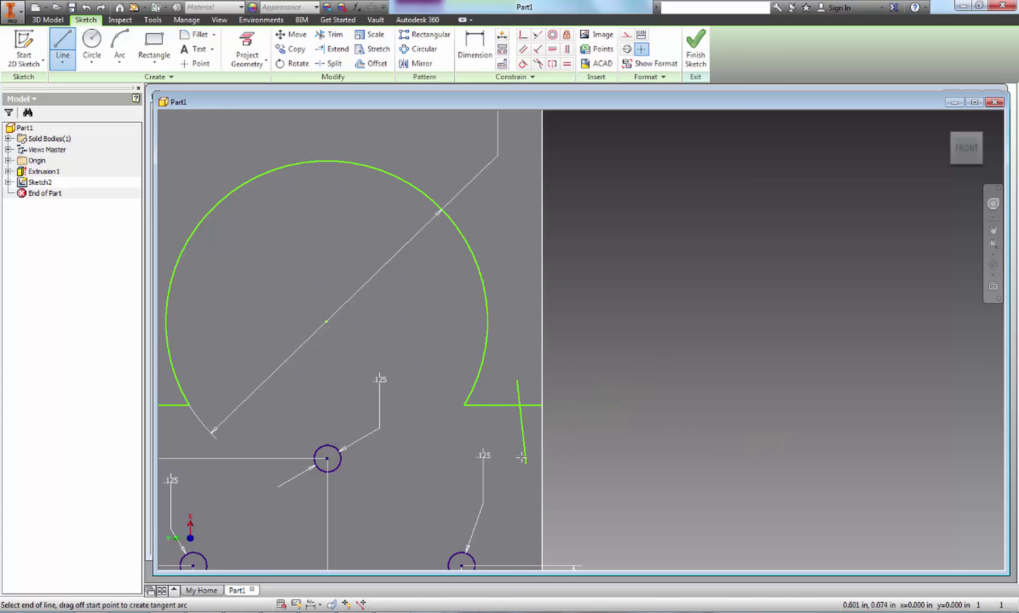
pyautogui.click(526, 463)
pyautogui.press('Escape')
pyautogui.scroll(-5, 305, 367)
pyautogui.moveTo(293, 373); pyautogui.dragTo(361, 339, button='middle')
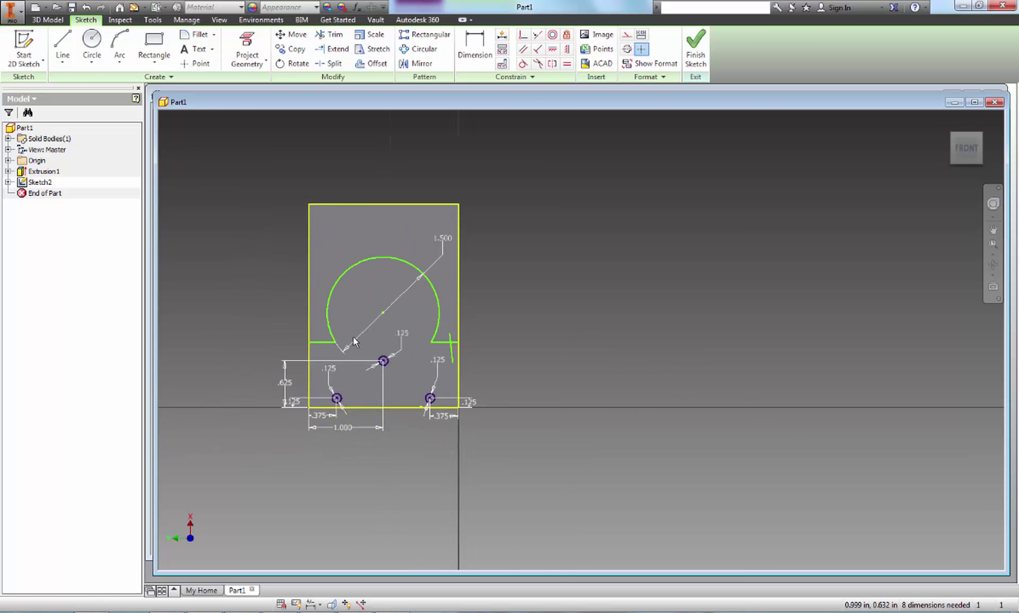
pyautogui.scroll(6, 348, 342)
pyautogui.click(62, 48)
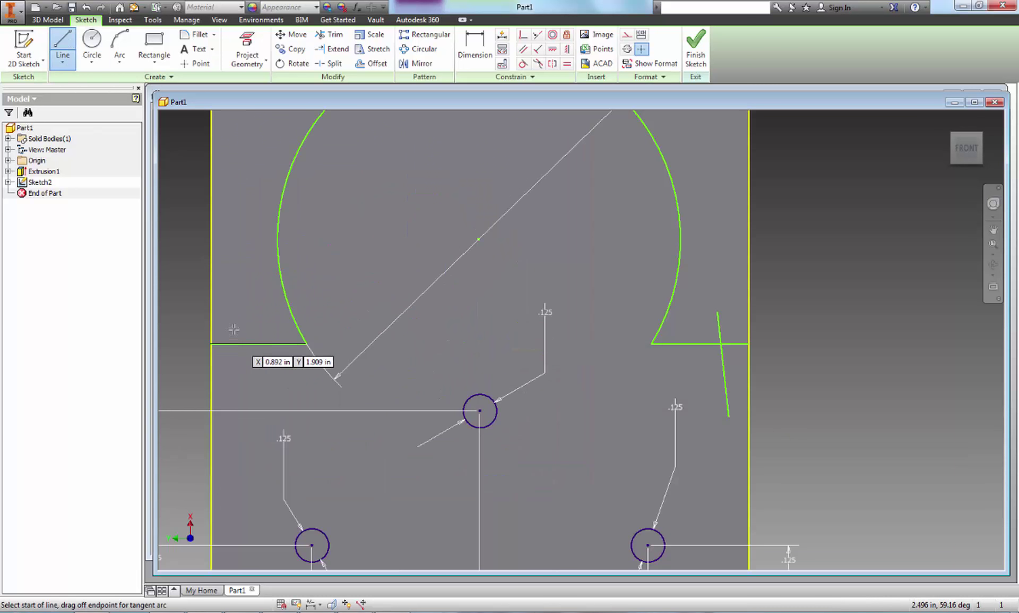
pyautogui.click(233, 322)
pyautogui.click(233, 375)
pyautogui.press('Escape')
# Trim both ledge lines' outer ends between the short crossing lines and the face's side edges.
pyautogui.press('x')
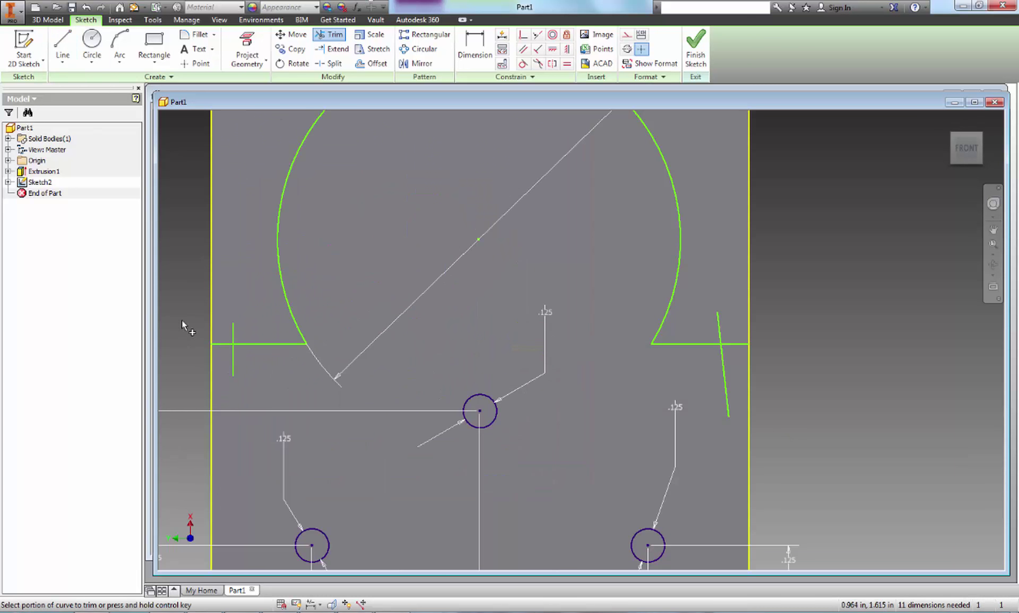
pyautogui.click(223, 343)
pyautogui.click(738, 344)
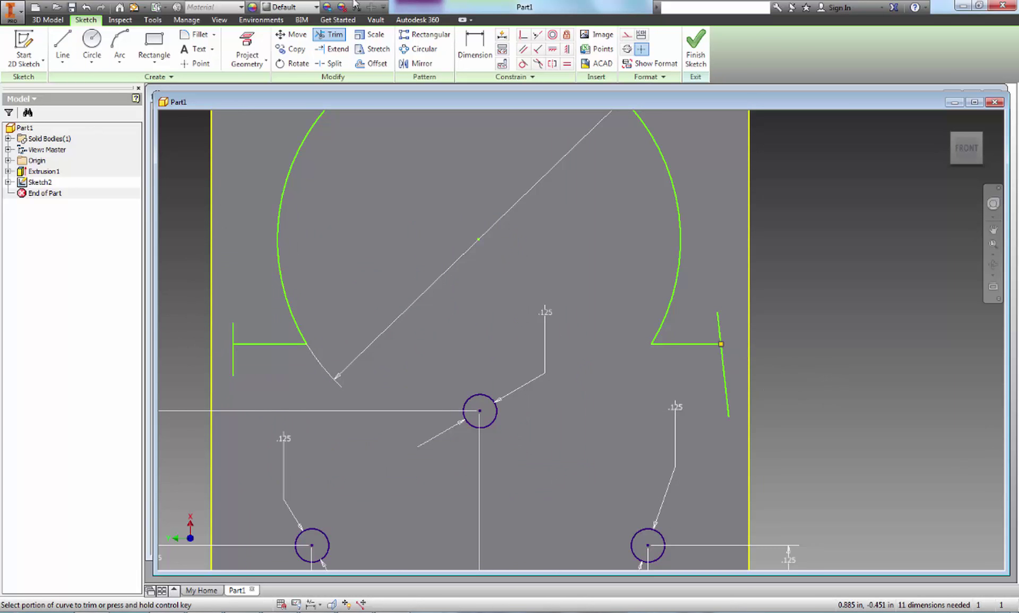
# Extend both ledge lines back to the face's side edges and delete the short crossing lines.
pyautogui.click(327, 49)
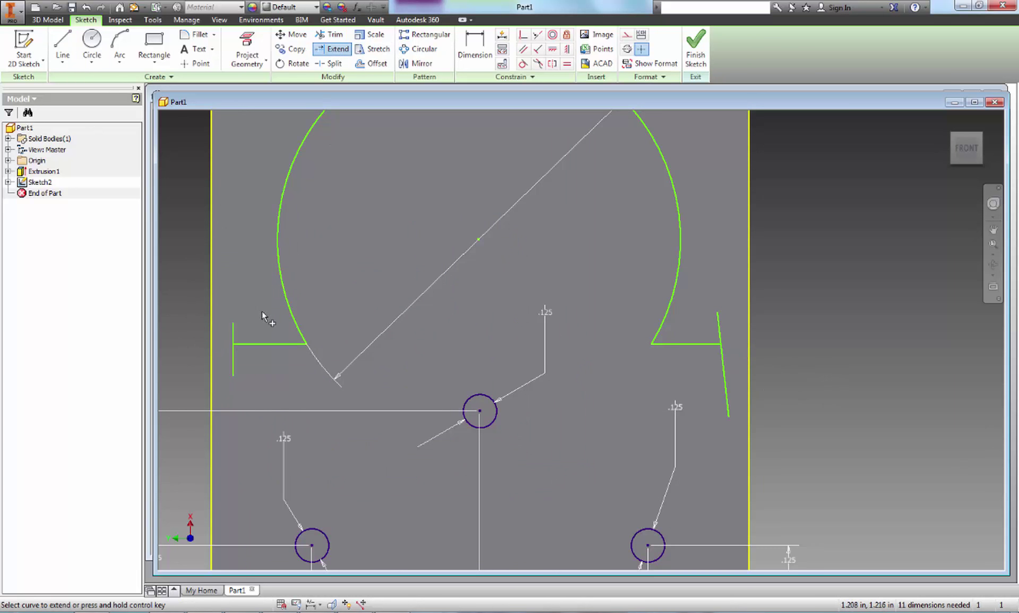
pyautogui.click(250, 344)
pyautogui.click(697, 345)
pyautogui.press('Escape')
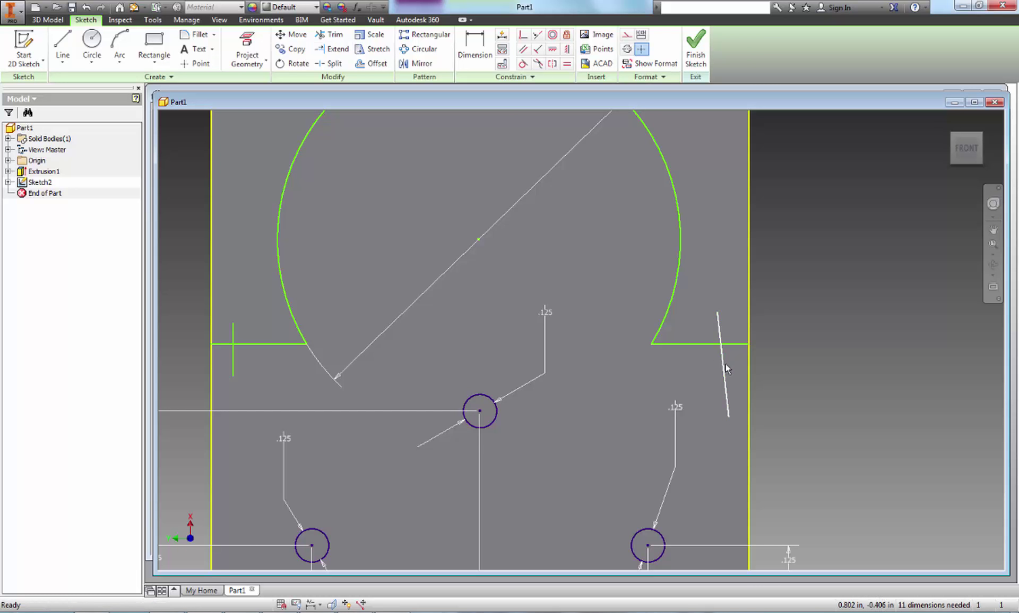
pyautogui.click(724, 363)
pyautogui.press('Delete')
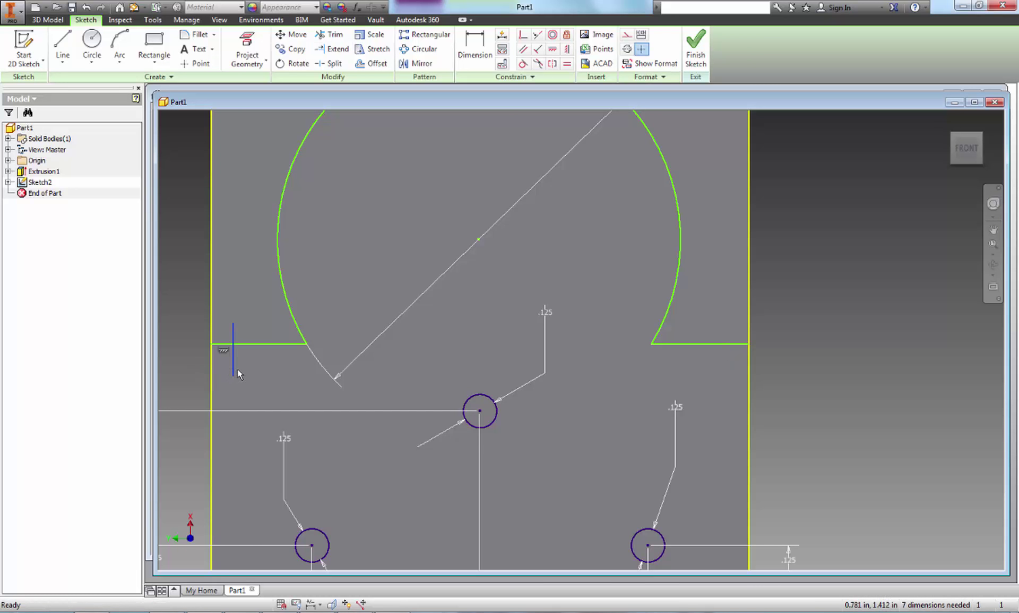
# Finish the front-face sketch and start an Extrude with the region above the ledges and outside the arc as profile.
pyautogui.scroll(5, 237, 368)
pyautogui.scroll(-3, 288, 360)
pyautogui.moveTo(423, 366); pyautogui.dragTo(503, 353, button='middle')
pyautogui.click(696, 53)
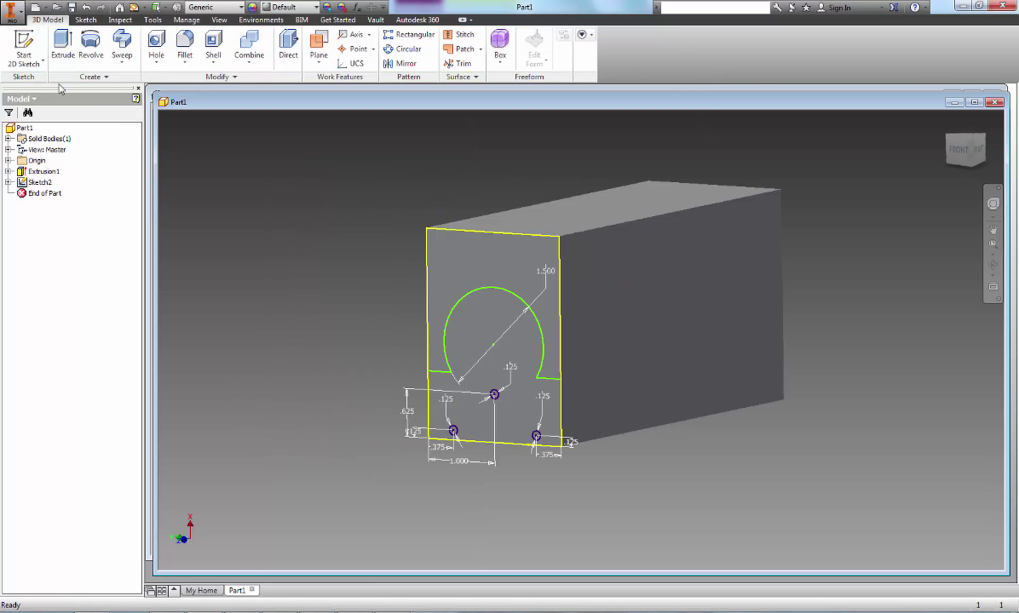
pyautogui.click(67, 53)
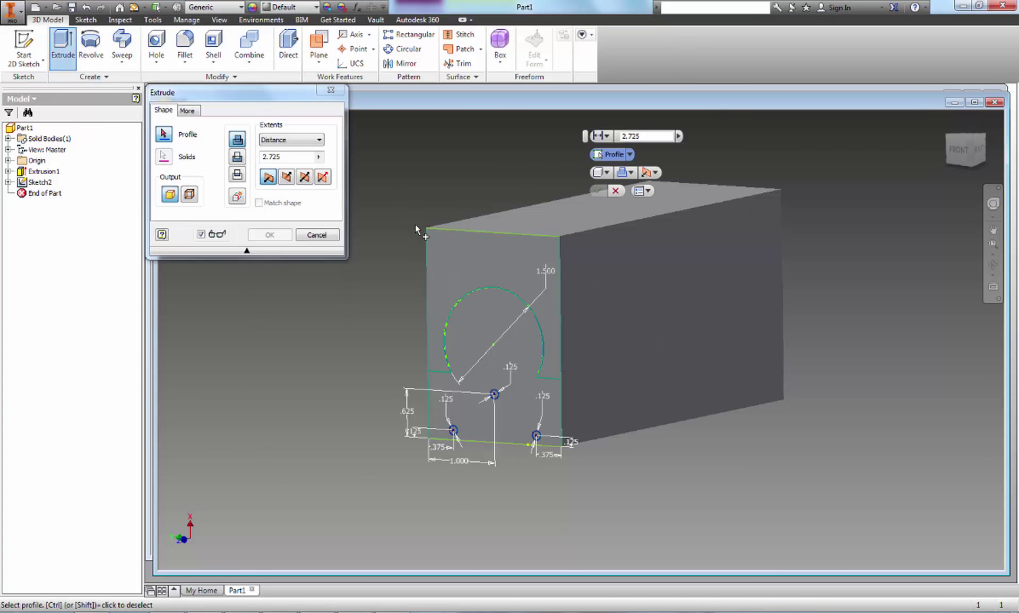
pyautogui.click(507, 256)
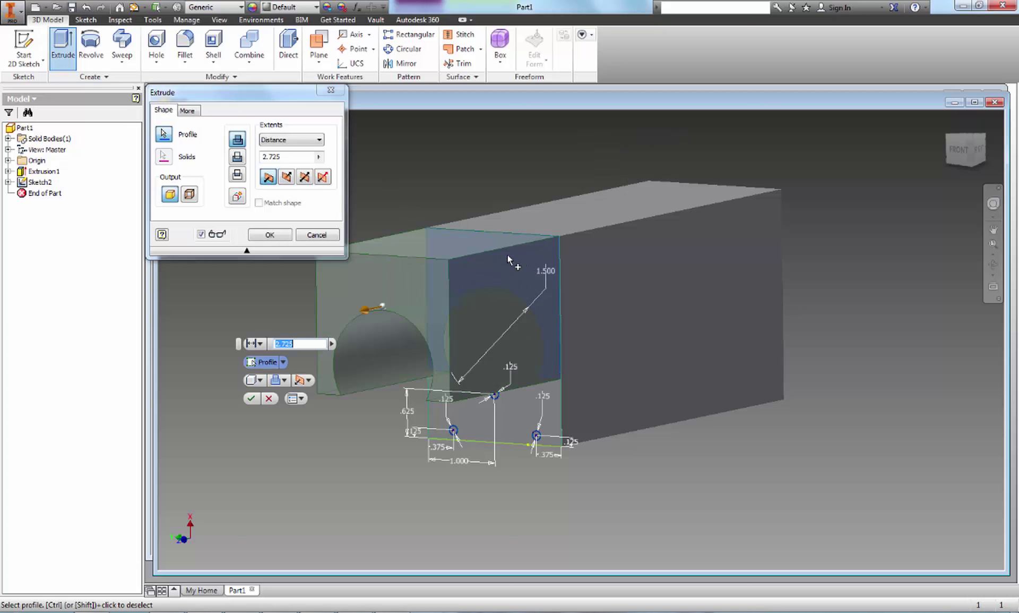
# Switch to the drawing in Paint and mark the cab's front edge and the 1.75 dimension with red straight lines.
pyautogui.press('alt')
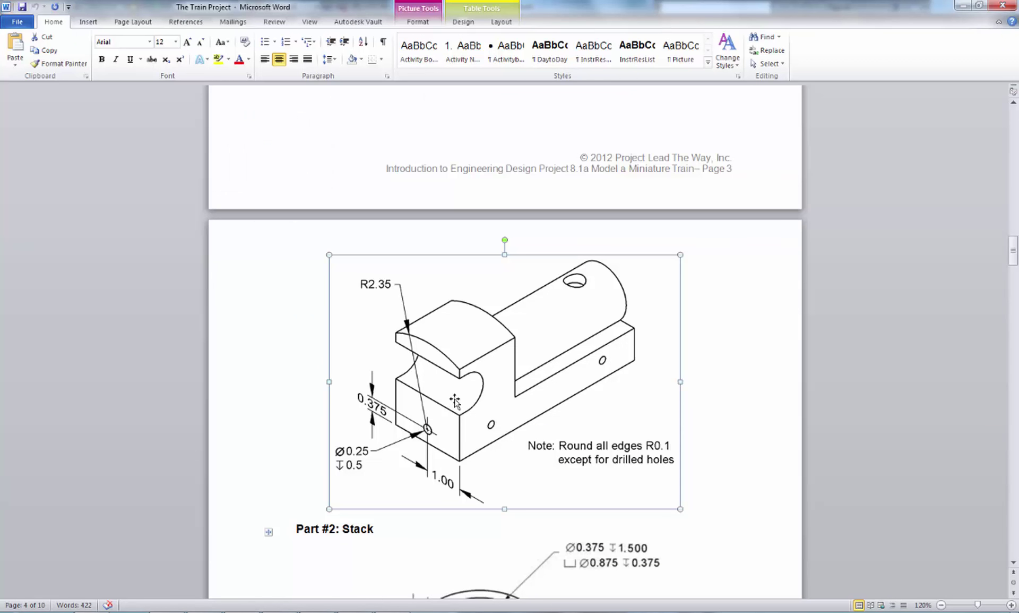
pyautogui.scroll(1, 424, 428)
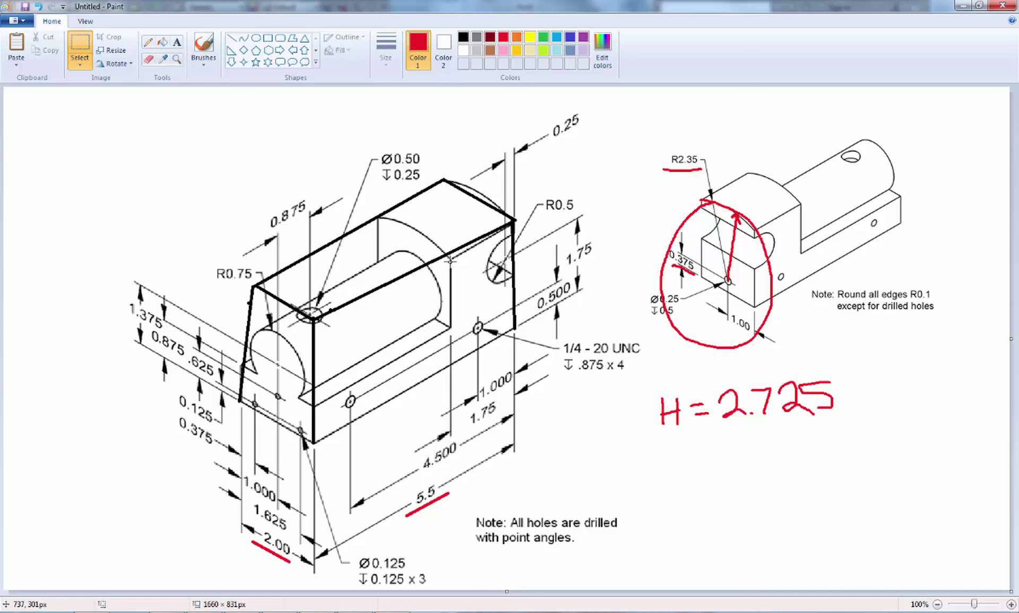
pyautogui.click(232, 38)
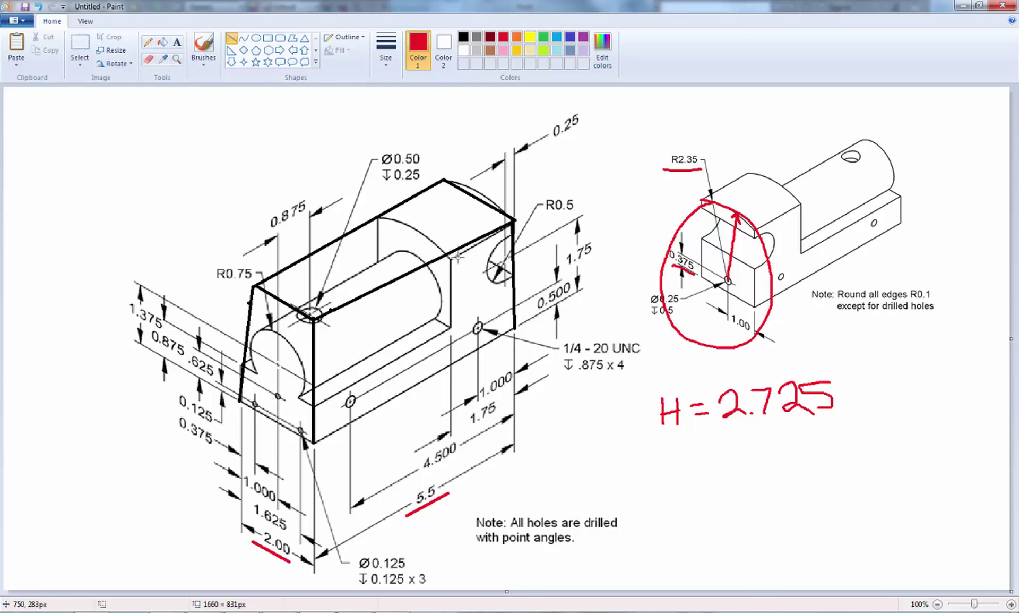
pyautogui.moveTo(450, 257); pyautogui.dragTo(450, 505)
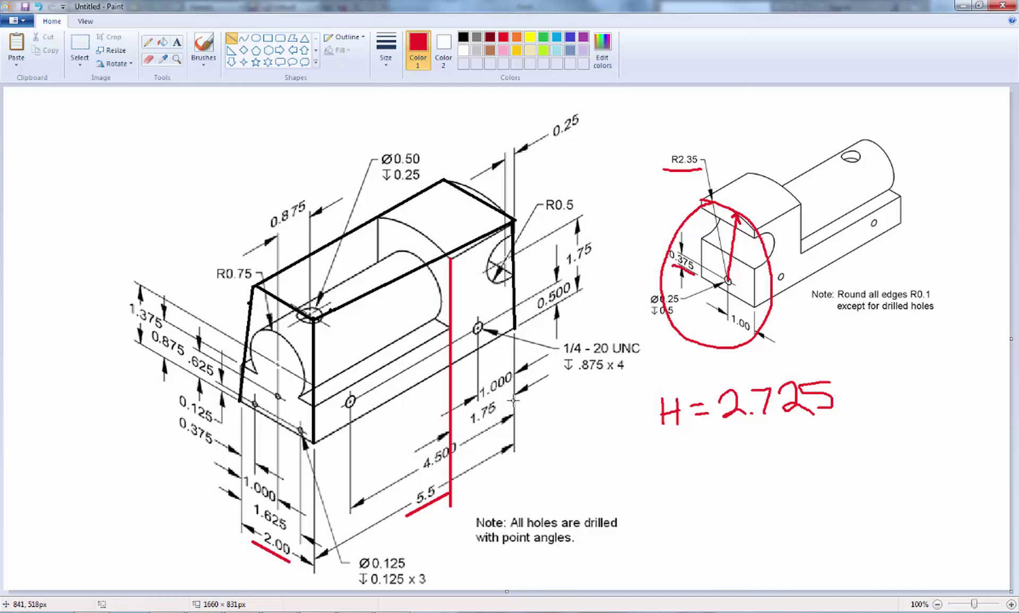
pyautogui.moveTo(513, 399)
pyautogui.mouseDown()
pyautogui.moveTo(451, 428)
pyautogui.moveTo(441, 451)
pyautogui.moveTo(450, 440)
pyautogui.mouseUp()
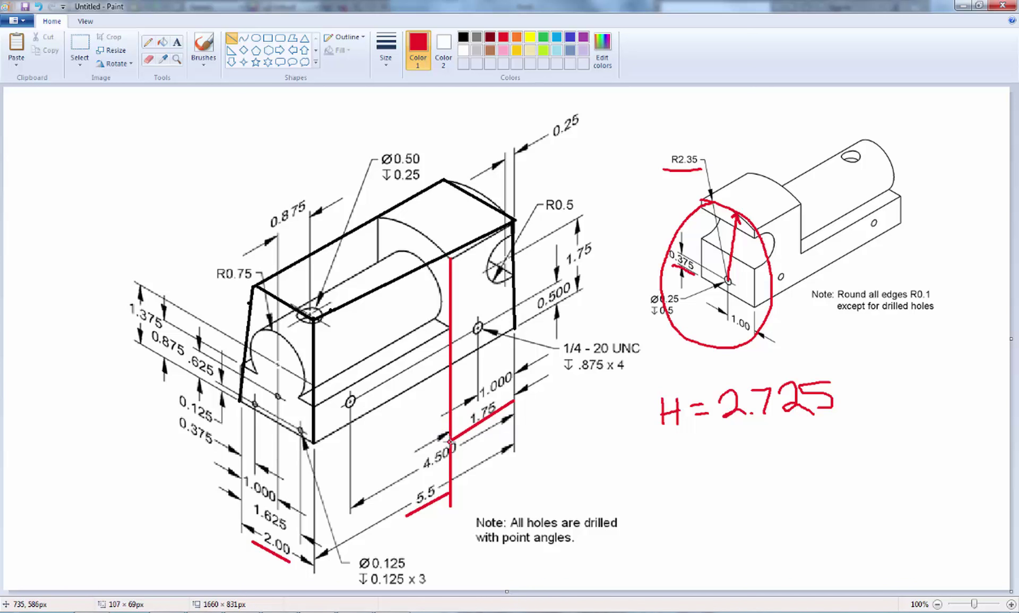
pyautogui.click(467, 440)
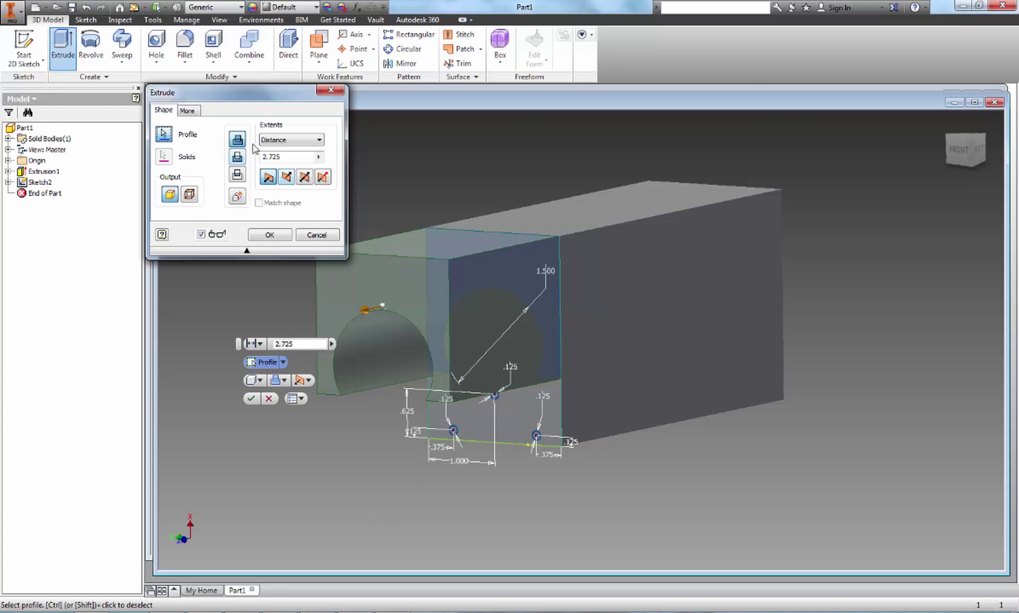
# Cut the selected region 3.75 in into the block, leaving the rounded boiler and the cab.
pyautogui.click(240, 156)
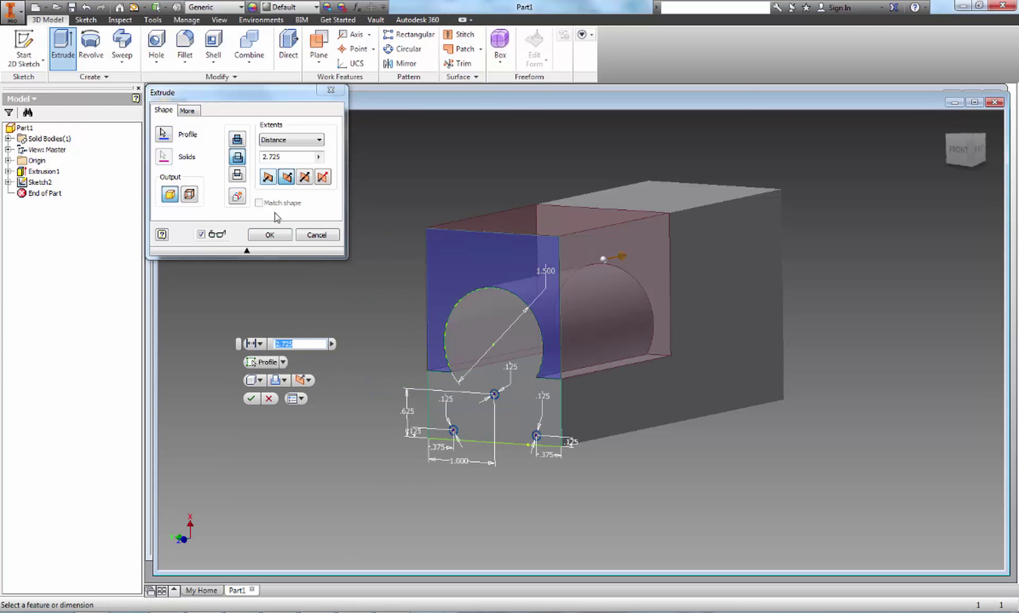
pyautogui.click(294, 156)
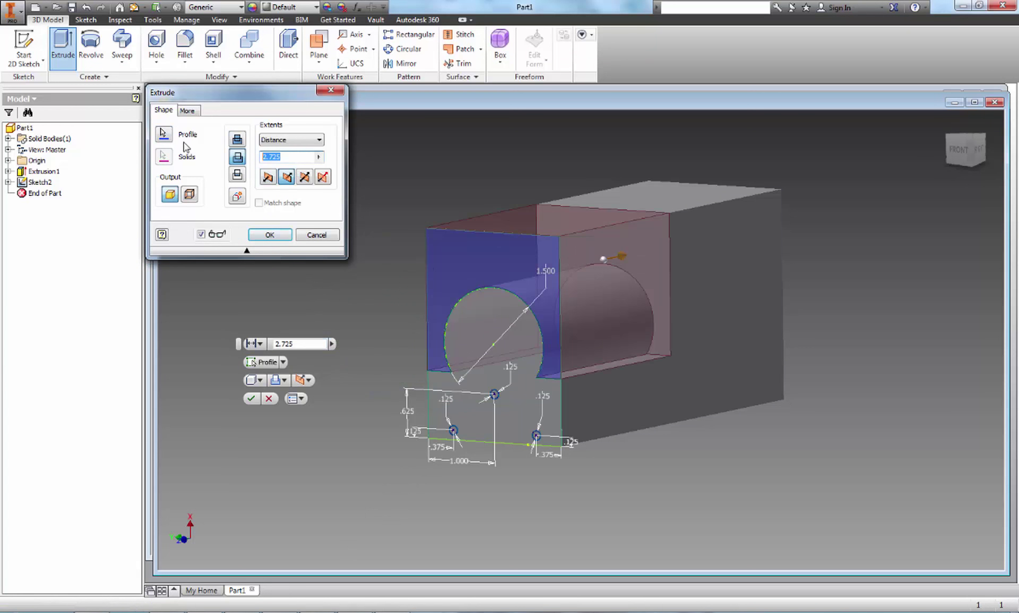
pyautogui.write('3.')
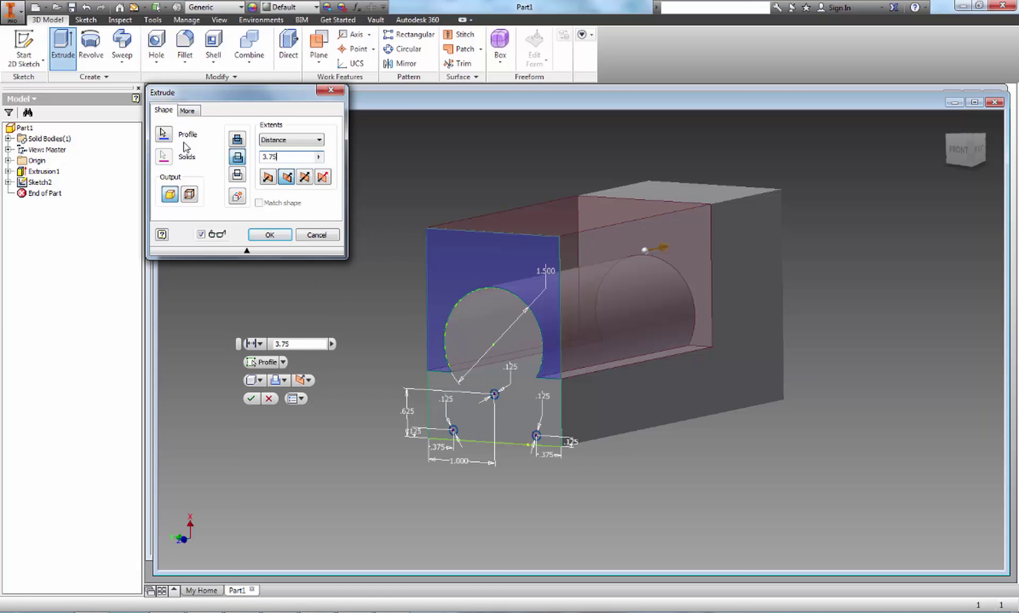
pyautogui.click(269, 235)
# Make Sketch2 under Extrusion2 visible again on the part's front face.
pyautogui.keyDown('shift'); pyautogui.moveTo(774, 360); pyautogui.dragTo(746, 360, button='middle'); pyautogui.keyUp('shift')
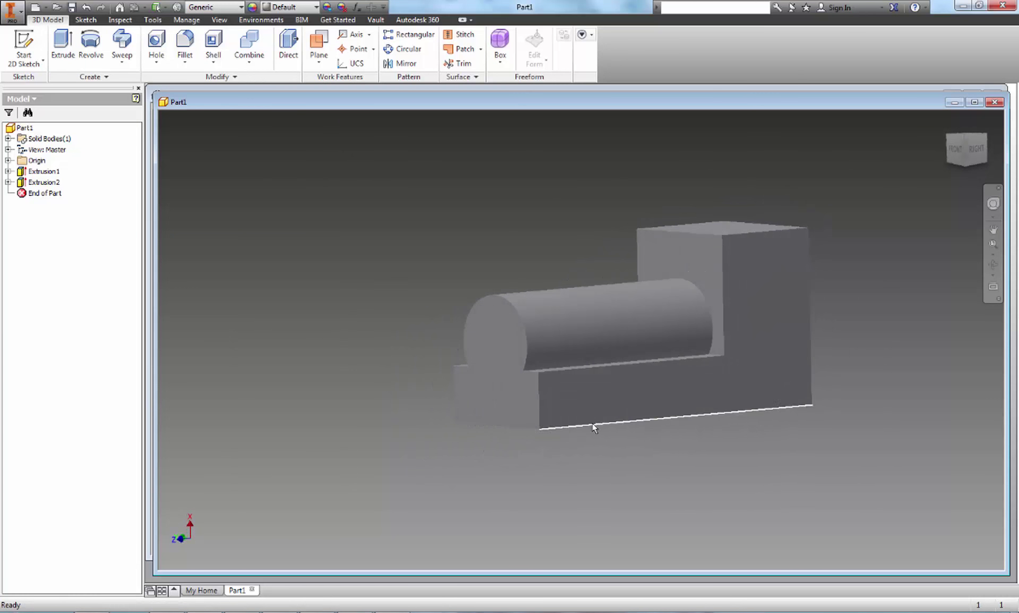
pyautogui.scroll(3, 589, 429)
pyautogui.keyDown('shift'); pyautogui.moveTo(587, 431); pyautogui.dragTo(475, 380, button='middle'); pyautogui.keyUp('shift')
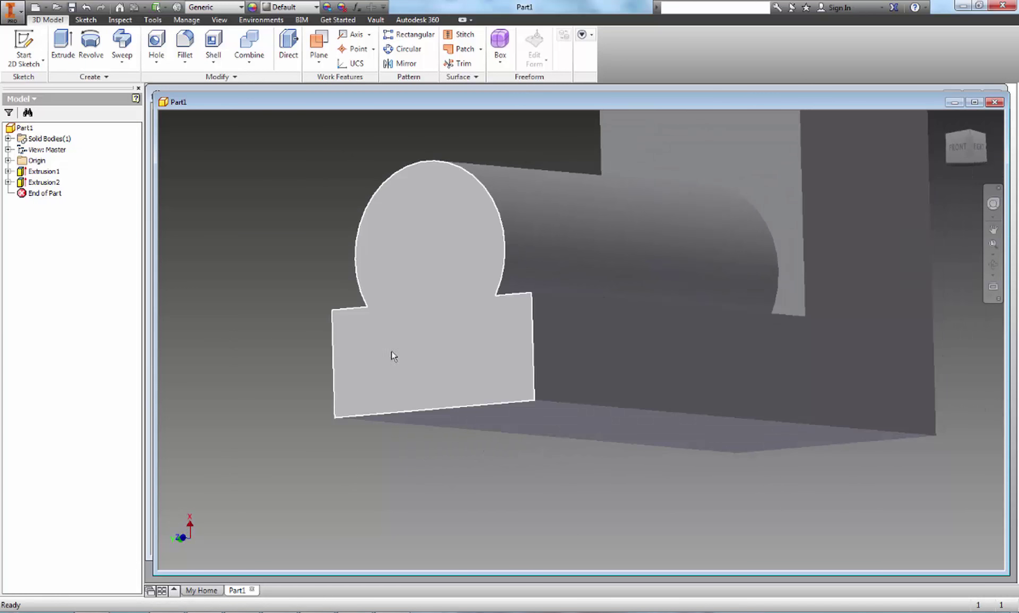
pyautogui.click(8, 182)
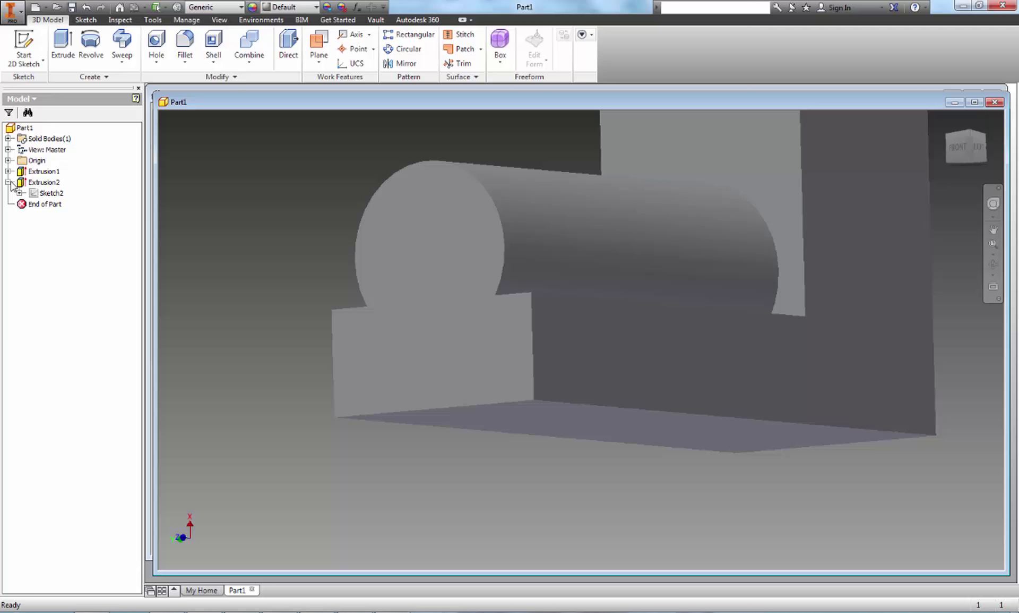
pyautogui.rightClick(51, 194)
pyautogui.click(26, 216)
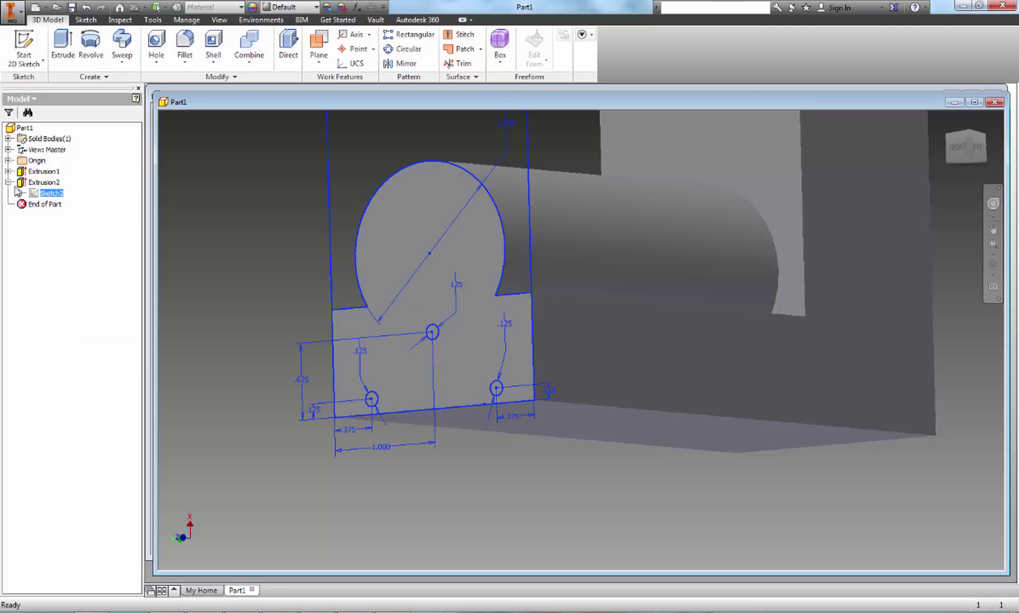
pyautogui.rightClick(48, 193)
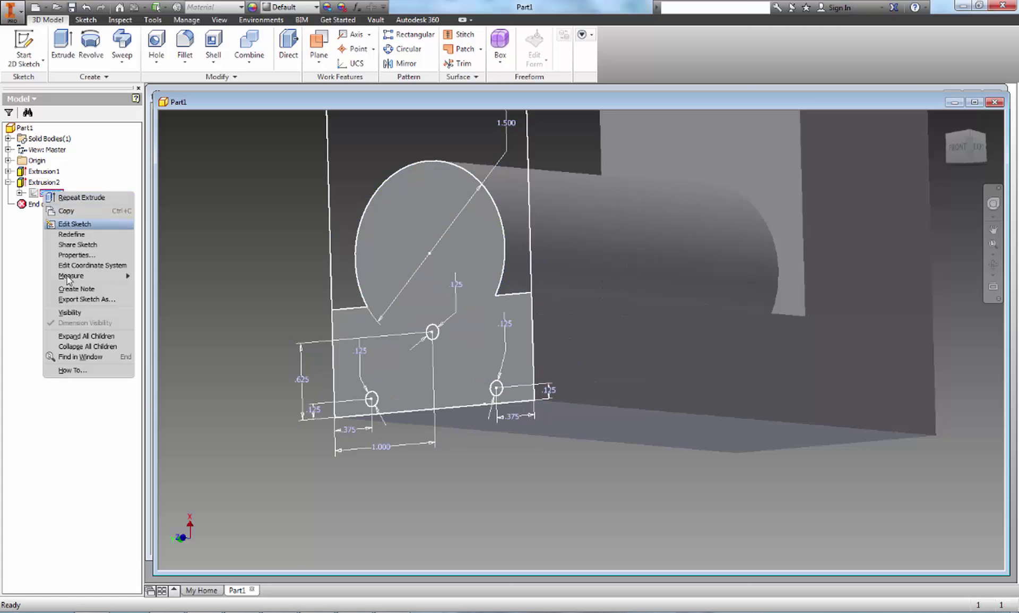
pyautogui.click(69, 313)
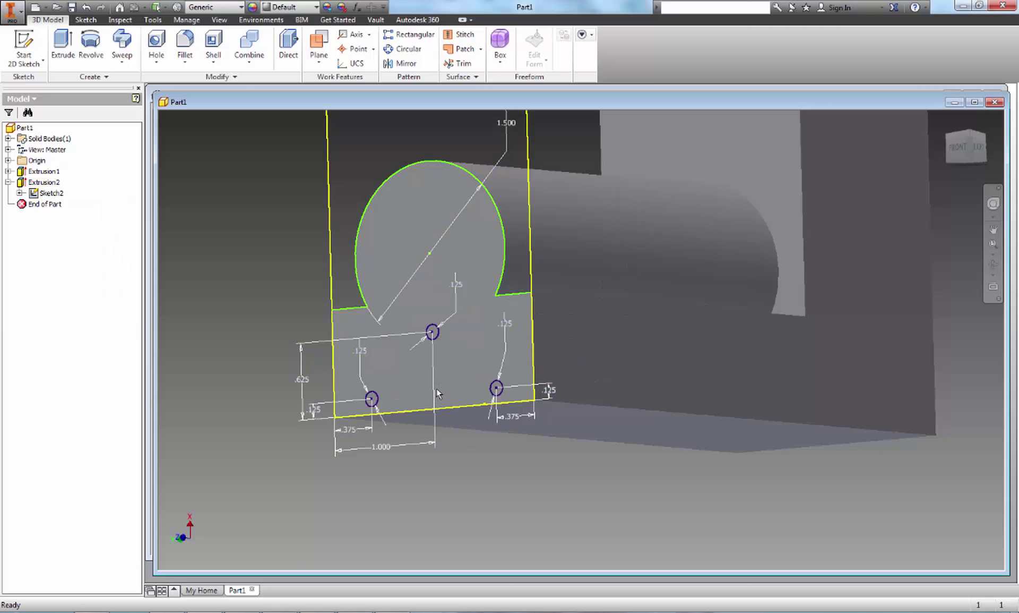
# Start an Extrude with the three small front-face circles as profiles and set the operation to Cut.
pyautogui.moveTo(492, 463)
pyautogui.mouseDown(button='middle')
pyautogui.moveTo(478, 398)
pyautogui.moveTo(487, 389)
pyautogui.mouseUp(button='middle')
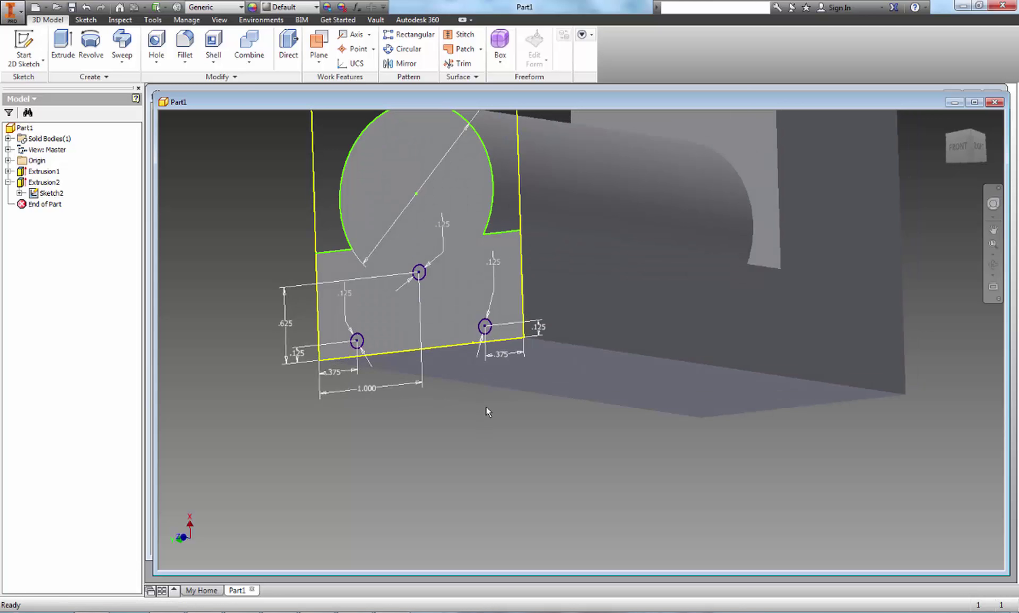
pyautogui.click(62, 48)
pyautogui.click(419, 273)
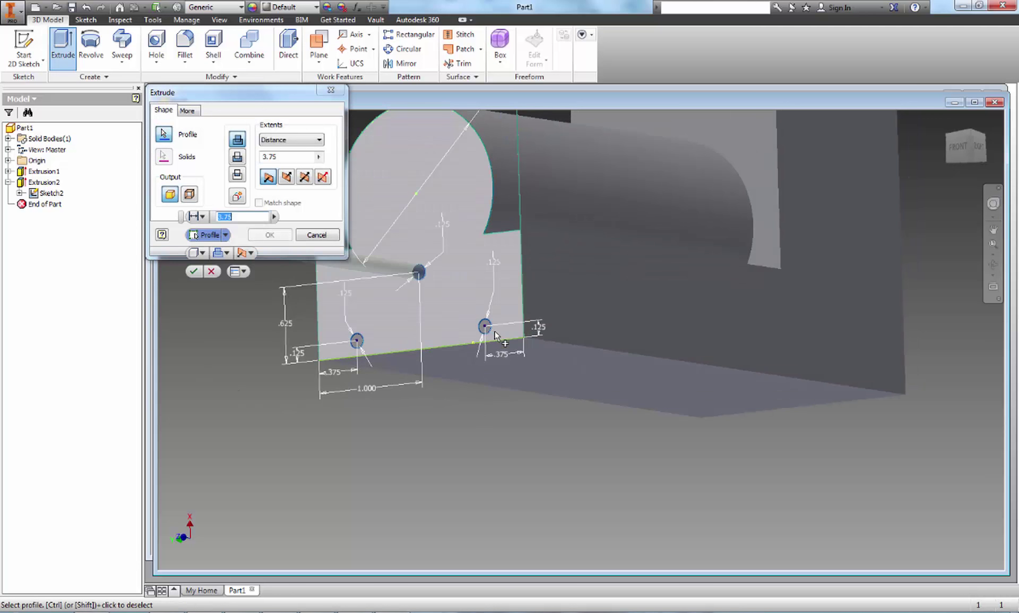
pyautogui.click(485, 326)
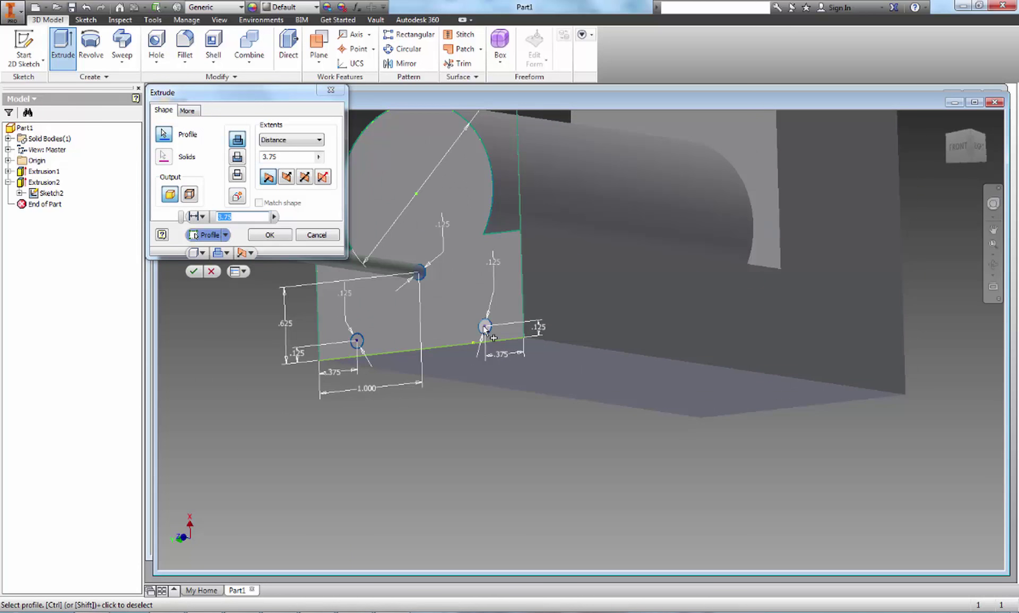
pyautogui.click(356, 340)
pyautogui.keyDown('shift'); pyautogui.moveTo(446, 383); pyautogui.dragTo(459, 342, button='middle'); pyautogui.keyUp('shift')
pyautogui.click(237, 156)
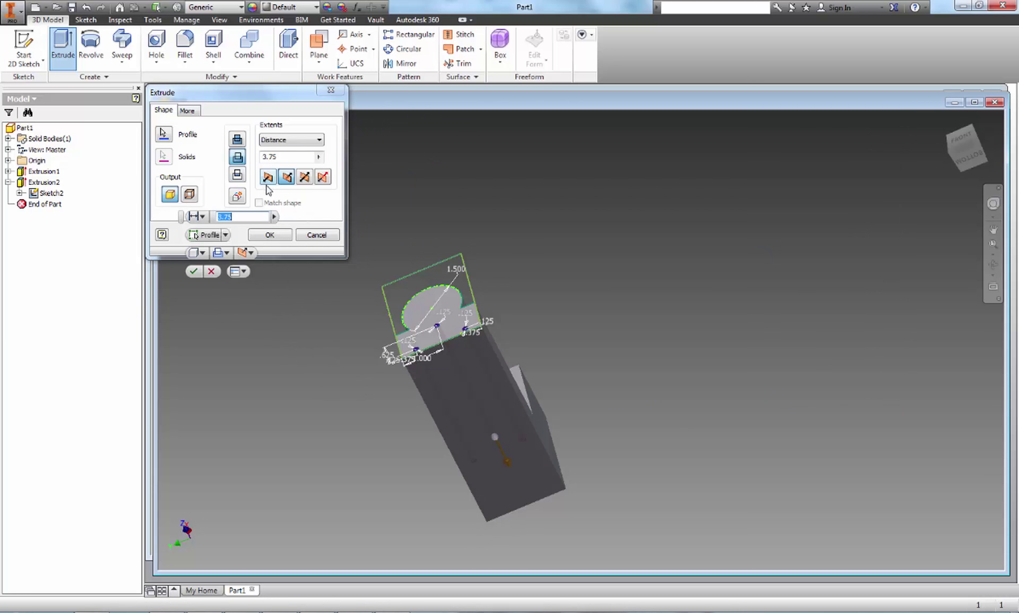
# Check the hole depth on the drawing and cut the three small circles 0.125 in deep.
pyautogui.click(290, 611)
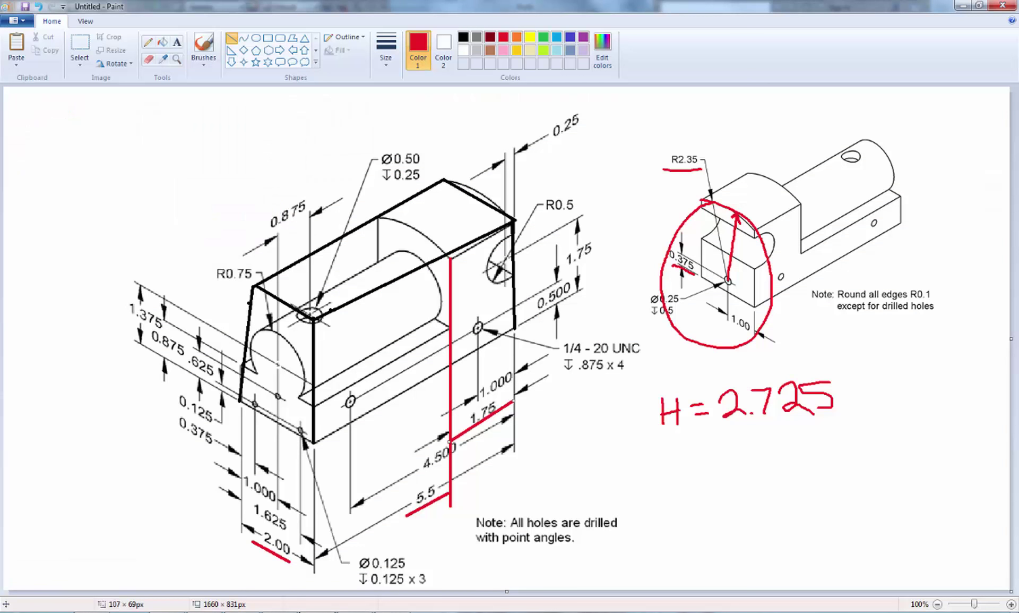
pyautogui.click(282, 612)
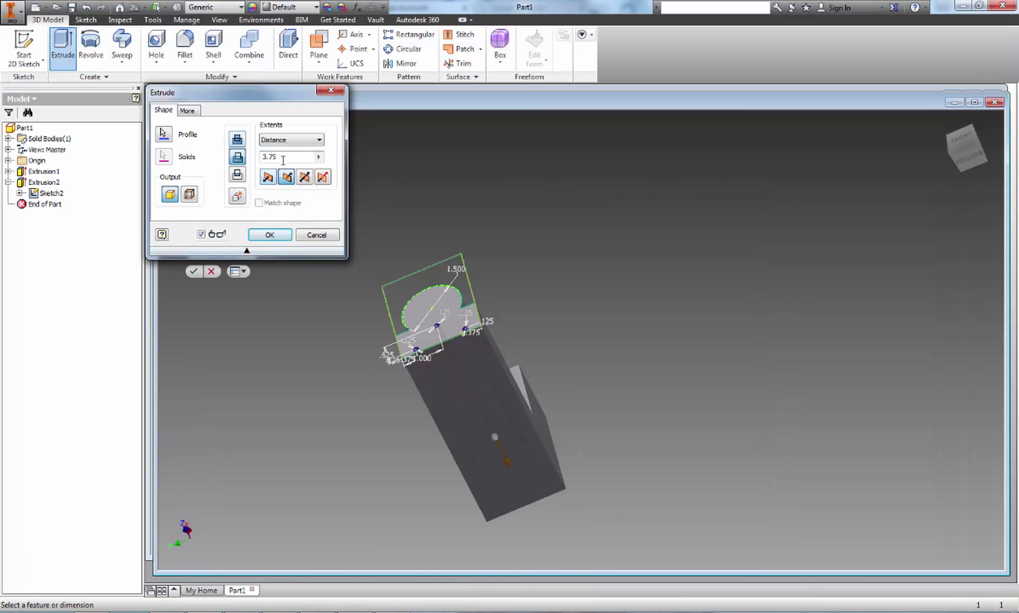
pyautogui.doubleClick(283, 158)
pyautogui.write('.125')
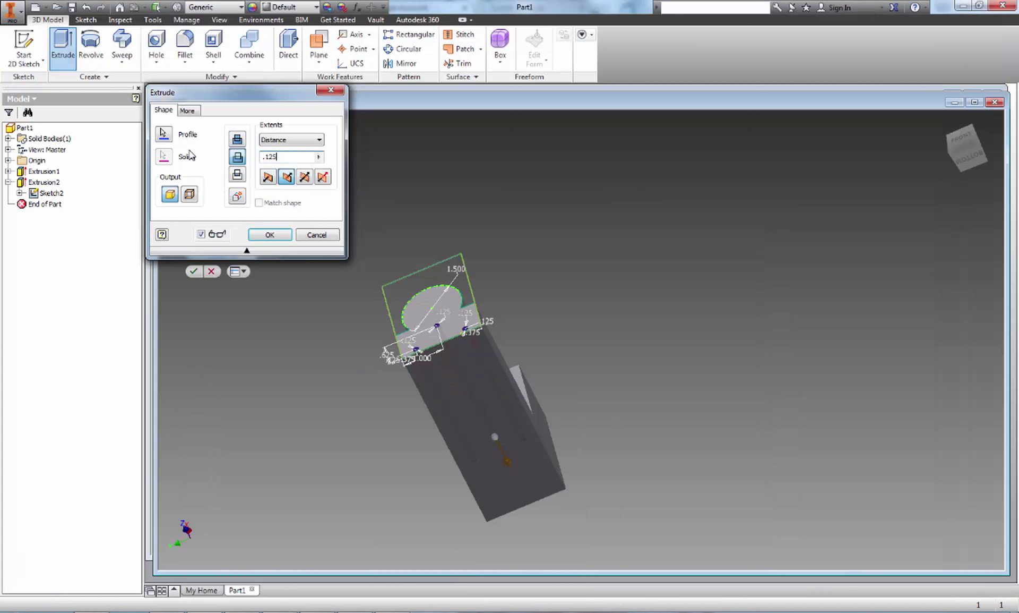
pyautogui.scroll(-2, 445, 326)
pyautogui.scroll(-4, 445, 326)
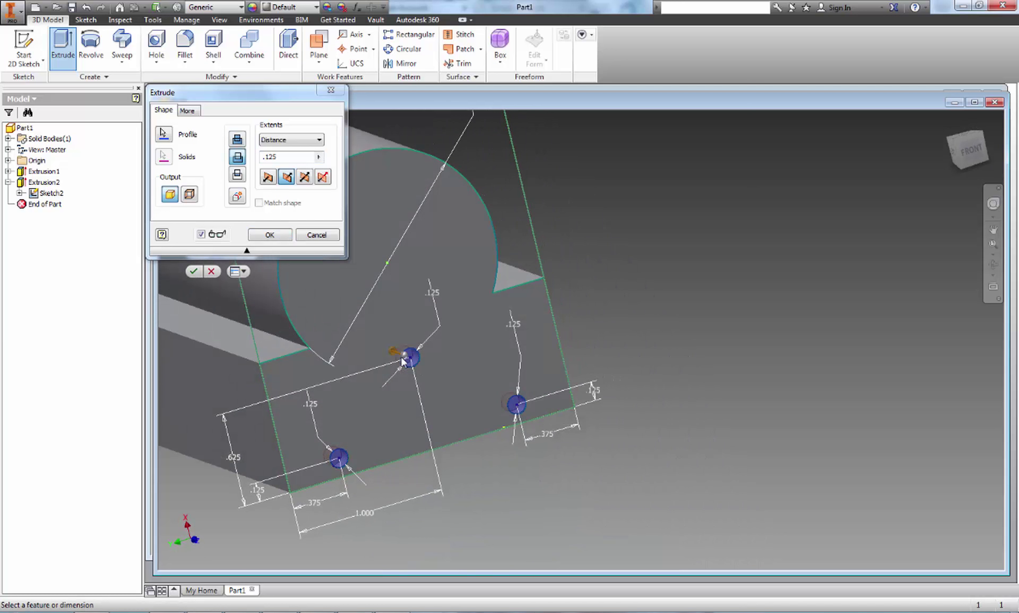
pyautogui.click(269, 235)
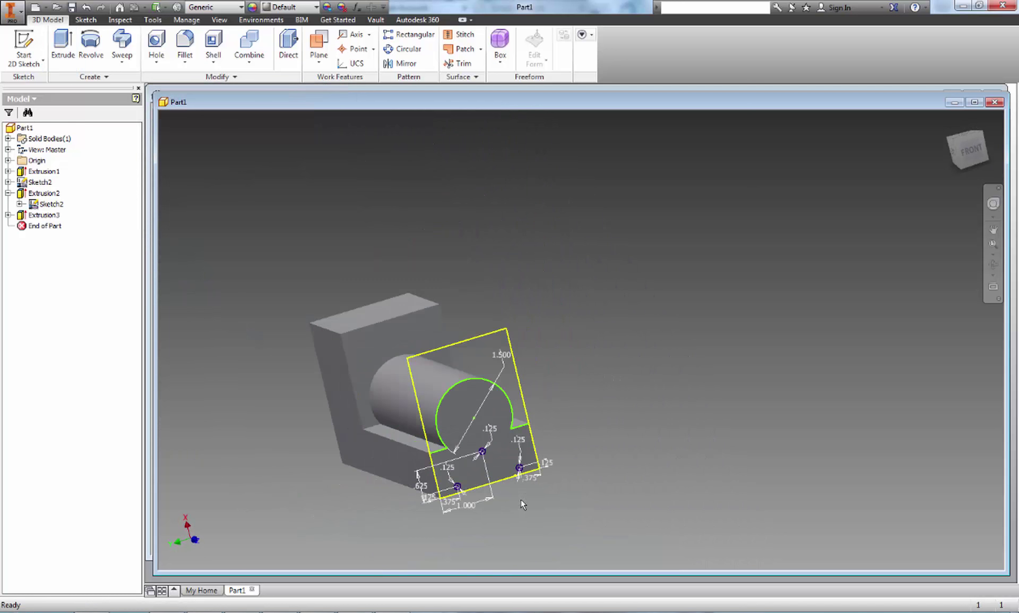
# Hide Sketch2 under Extrusion2 and start a new sketch on the cab's back face.
pyautogui.rightClick(50, 204)
pyautogui.click(72, 317)
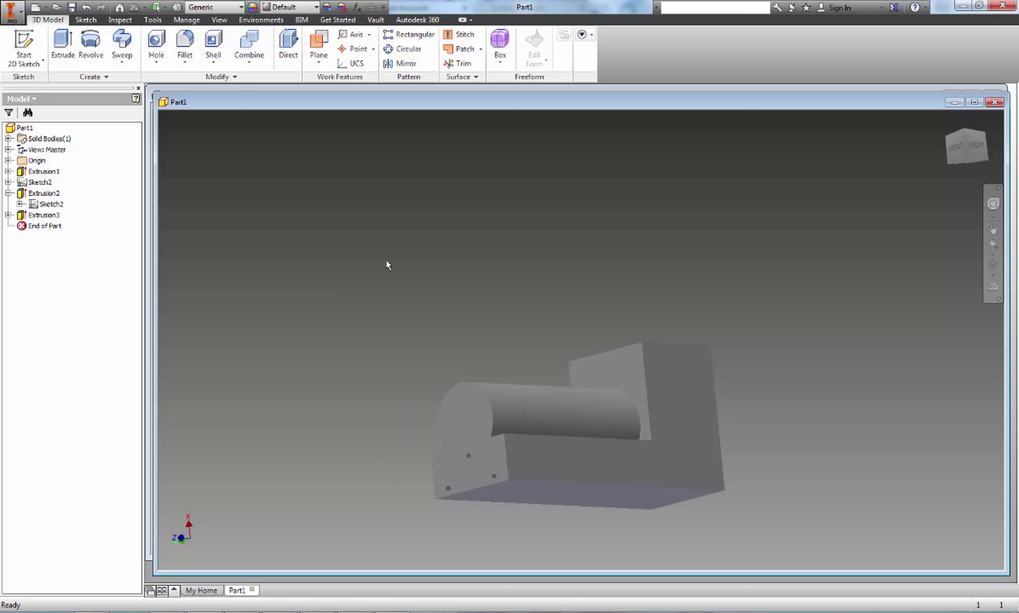
pyautogui.keyDown('shift'); pyautogui.moveTo(568, 318); pyautogui.dragTo(551, 399, button='middle'); pyautogui.keyUp('shift')
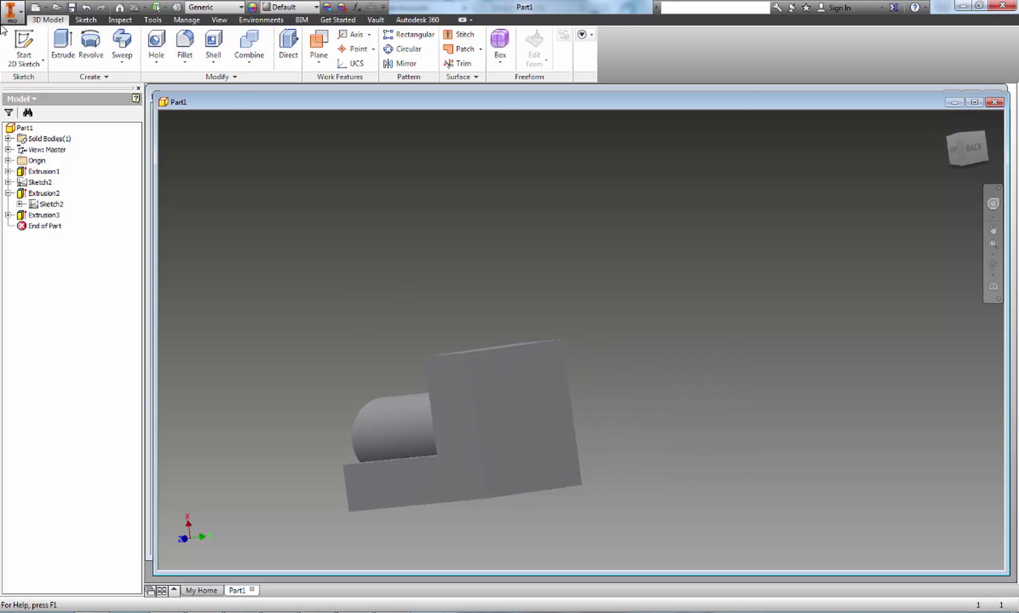
pyautogui.click(24, 50)
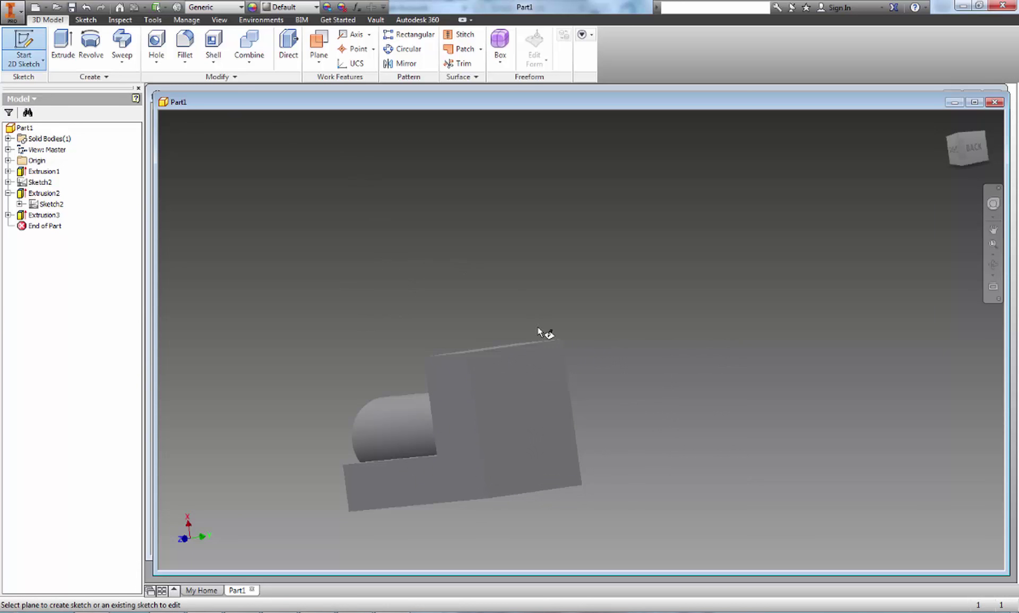
pyautogui.click(535, 446)
pyautogui.moveTo(648, 273); pyautogui.dragTo(524, 293, button='middle')
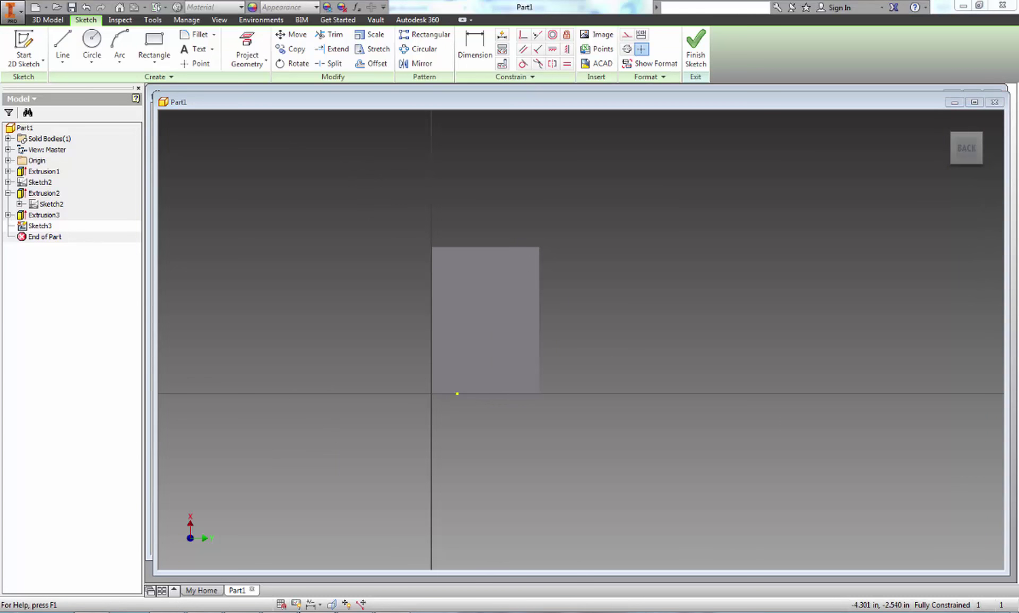
# Draw a circle near the back face's lower edge and set its diameter to 0.25 in.
pyautogui.click(324, 611)
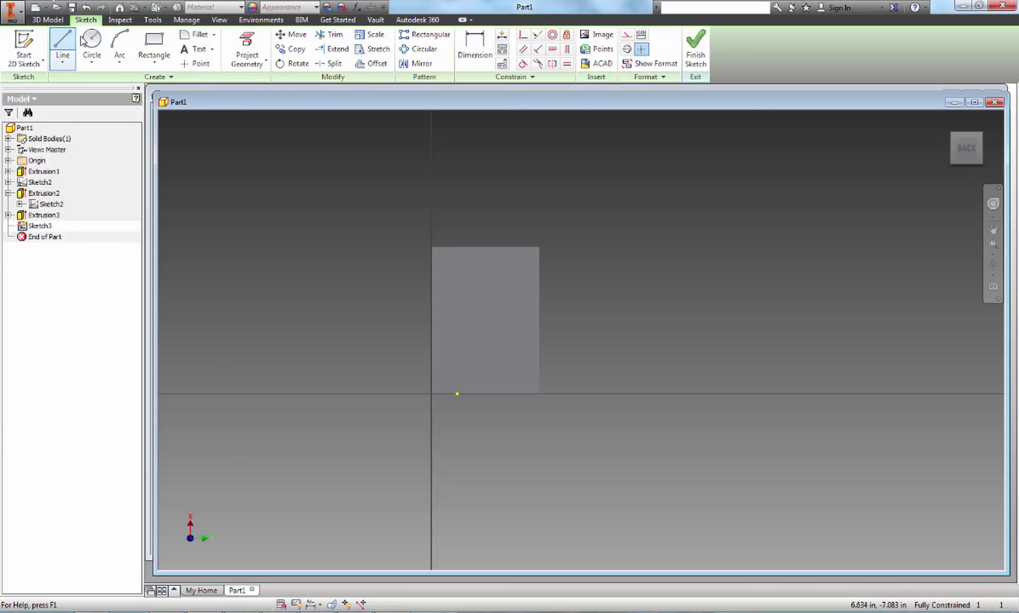
pyautogui.click(92, 48)
pyautogui.scroll(-3, 482, 375)
pyautogui.click(482, 360)
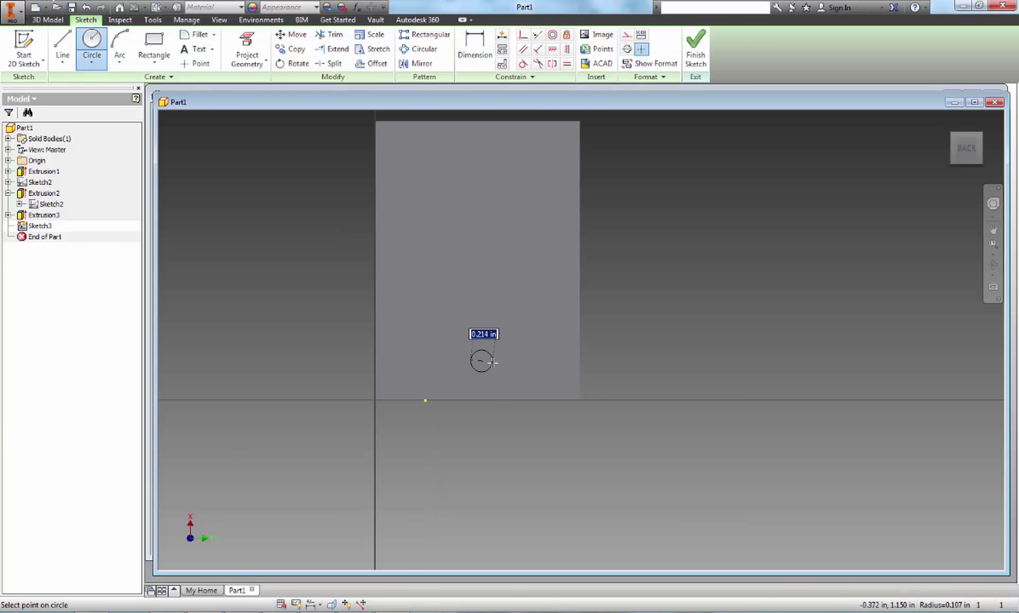
pyautogui.click(494, 361)
pyautogui.press('d')
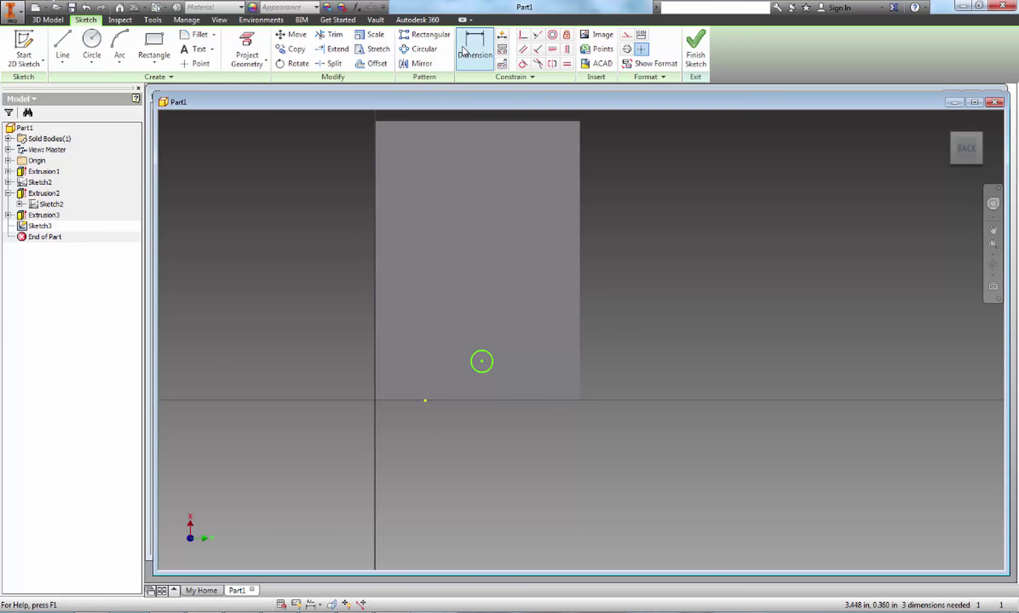
pyautogui.click(490, 354)
pyautogui.click(513, 325)
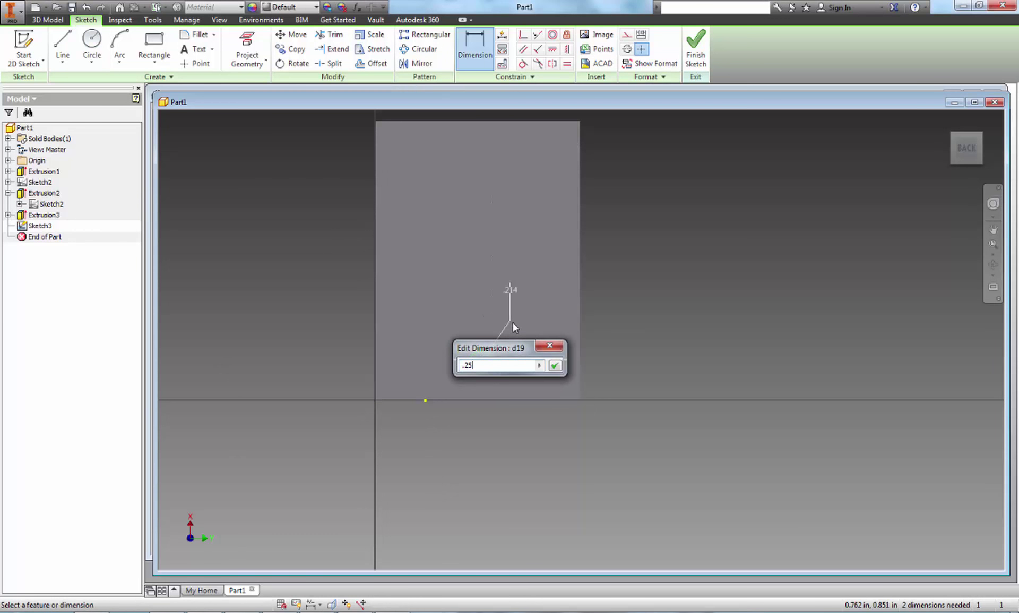
pyautogui.write('.25')
pyautogui.press('Return')
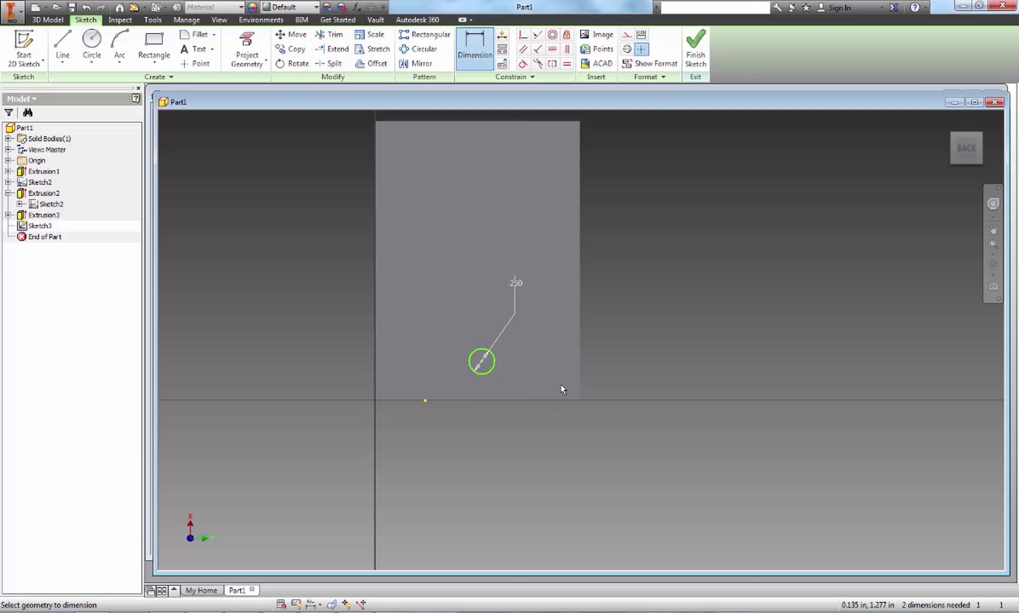
# Position the small circle's center 1 in from the back face's side edge and 0.375 in above its lower edge.
pyautogui.click(579, 375)
pyautogui.click(482, 361)
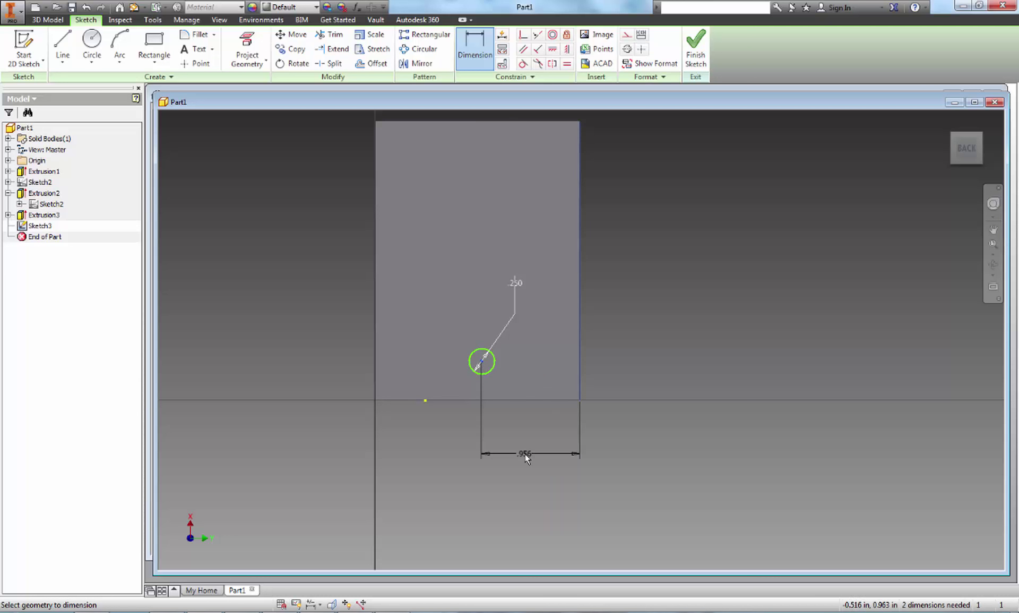
pyautogui.click(524, 454)
pyautogui.write('1')
pyautogui.press('Return')
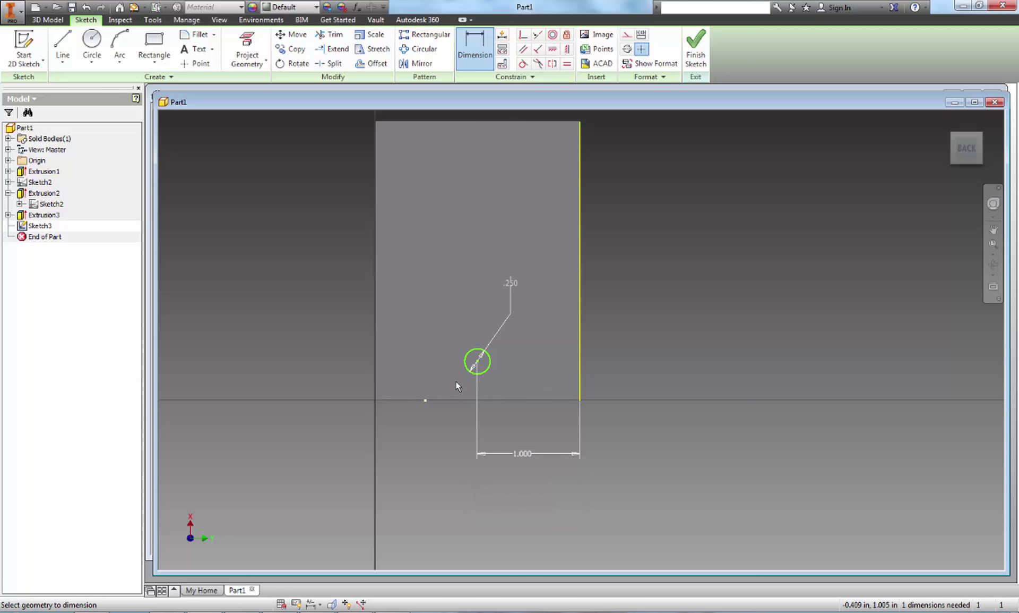
pyautogui.click(495, 400)
pyautogui.click(478, 362)
pyautogui.click(616, 383)
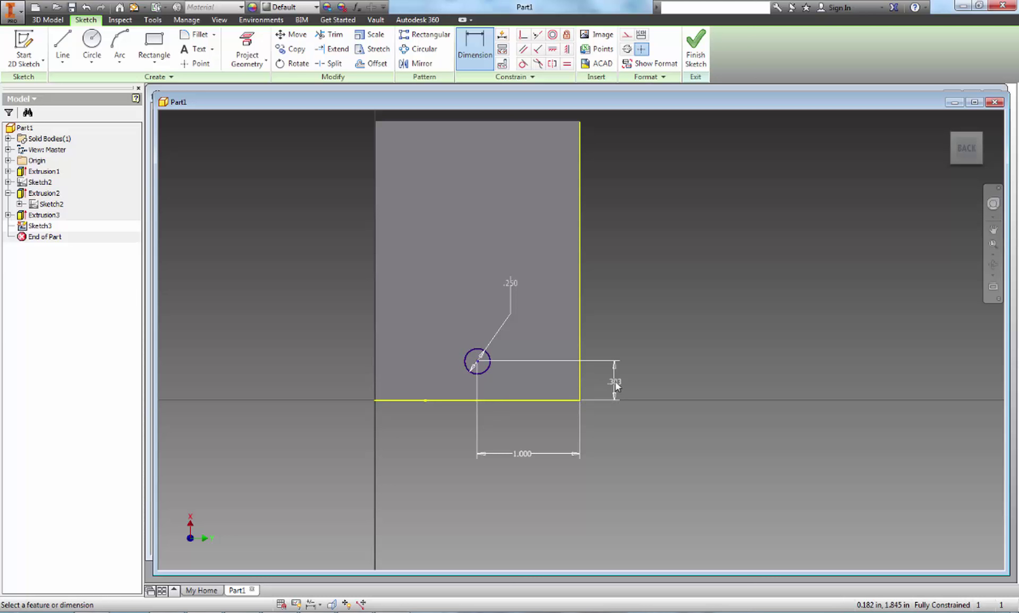
pyautogui.press('Return')
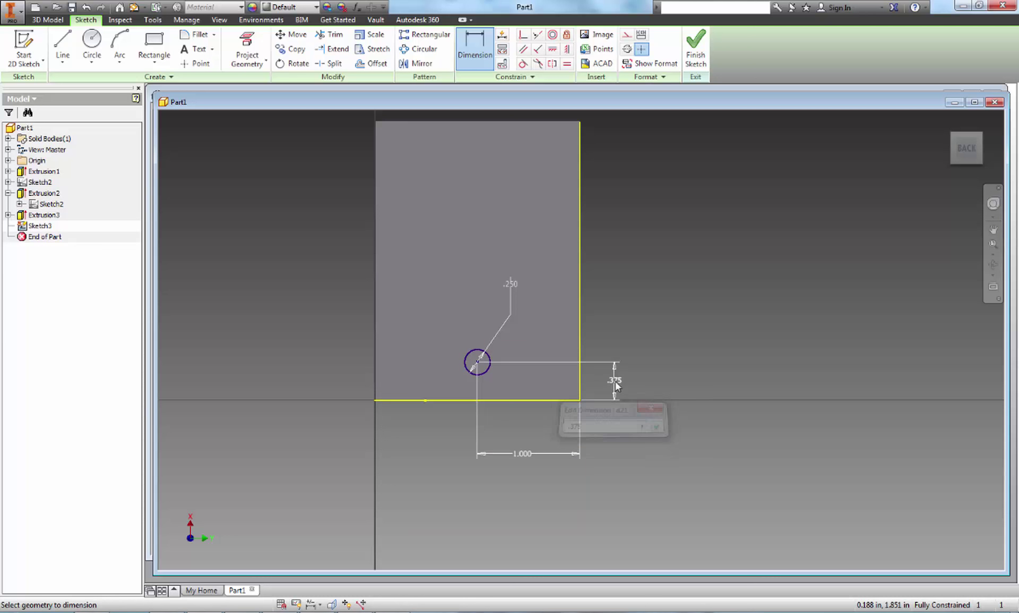
pyautogui.moveTo(584, 256); pyautogui.dragTo(519, 326, button='middle')
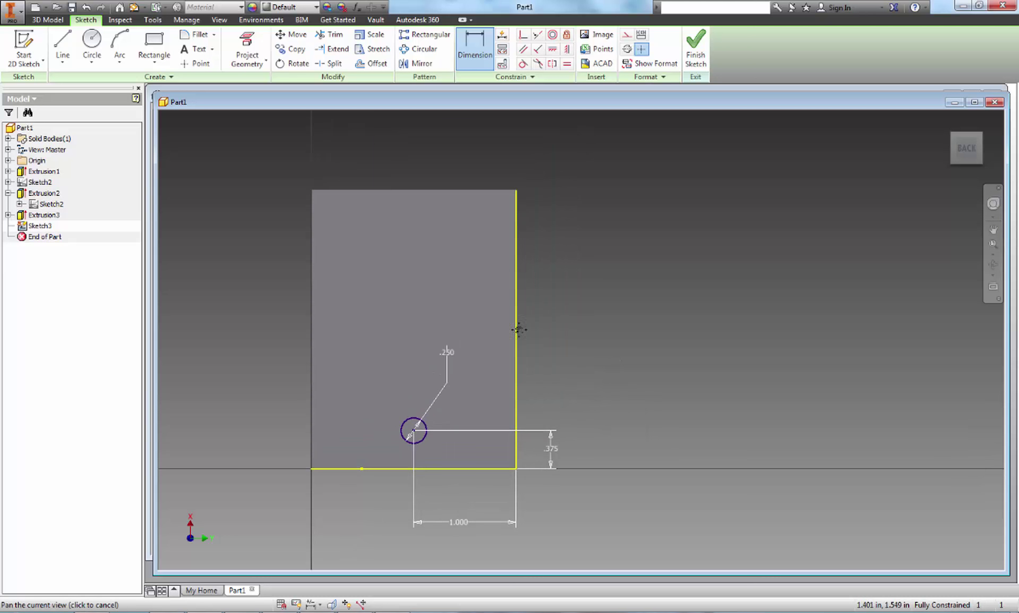
# Draw a large circle about 4.09 in in diameter around the small circle, extending past the back face's sides.
pyautogui.click(91, 43)
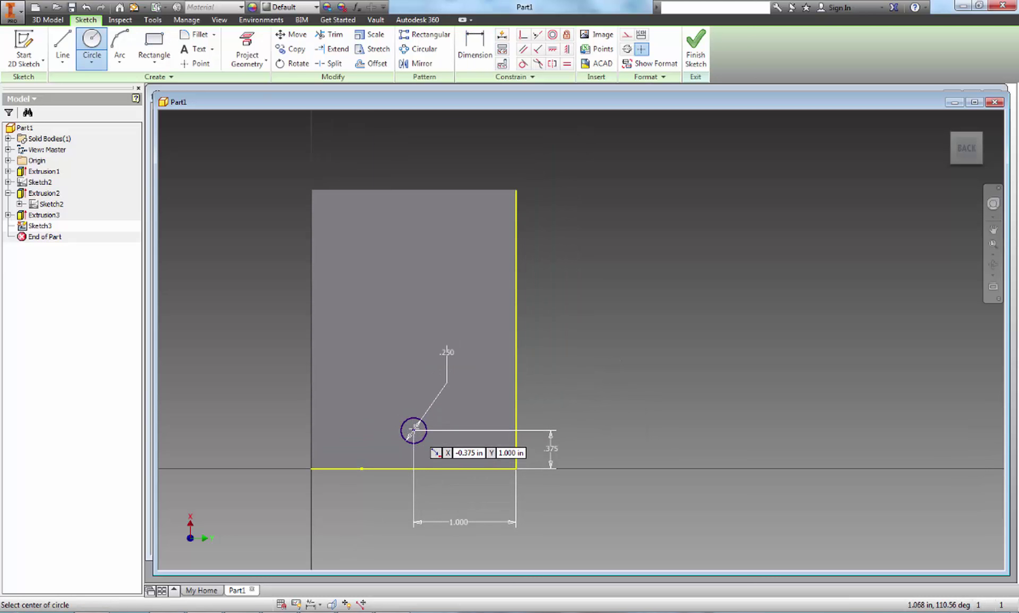
pyautogui.press('Escape')
pyautogui.click(98, 43)
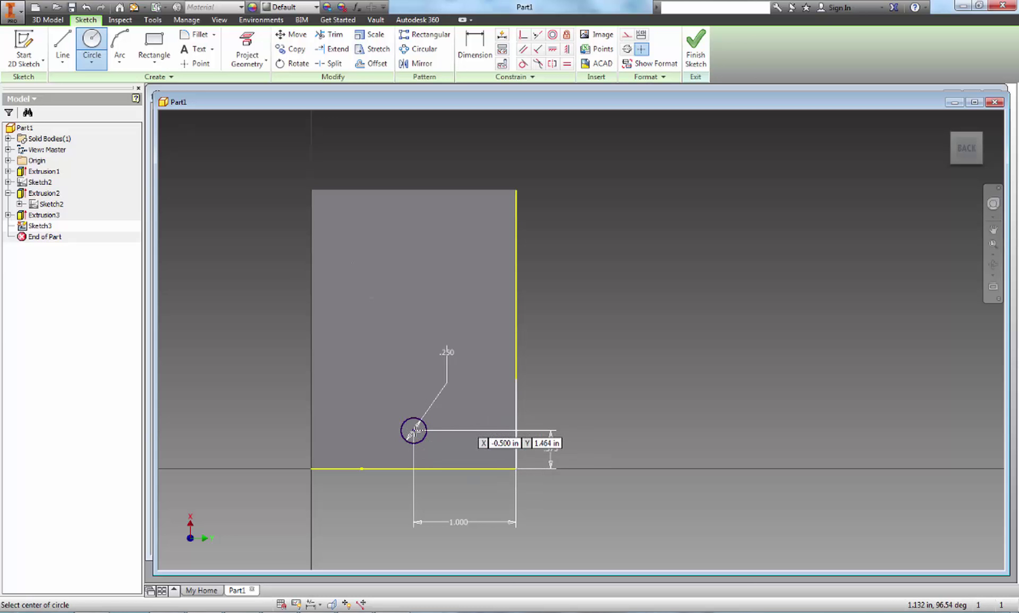
pyautogui.scroll(5, 417, 447)
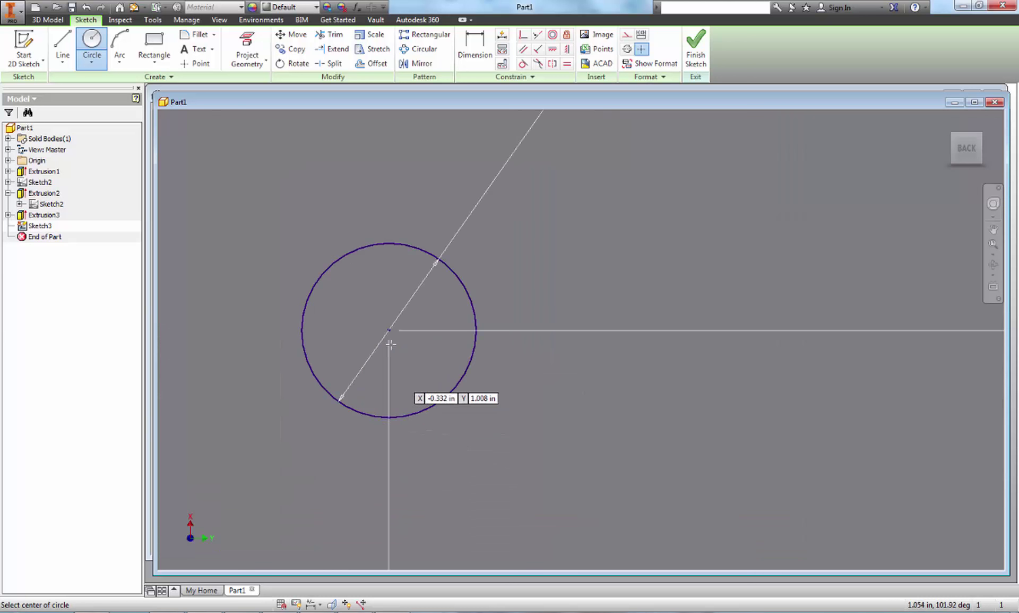
pyautogui.scroll(-4, 401, 333)
pyautogui.scroll(-2, 400, 334)
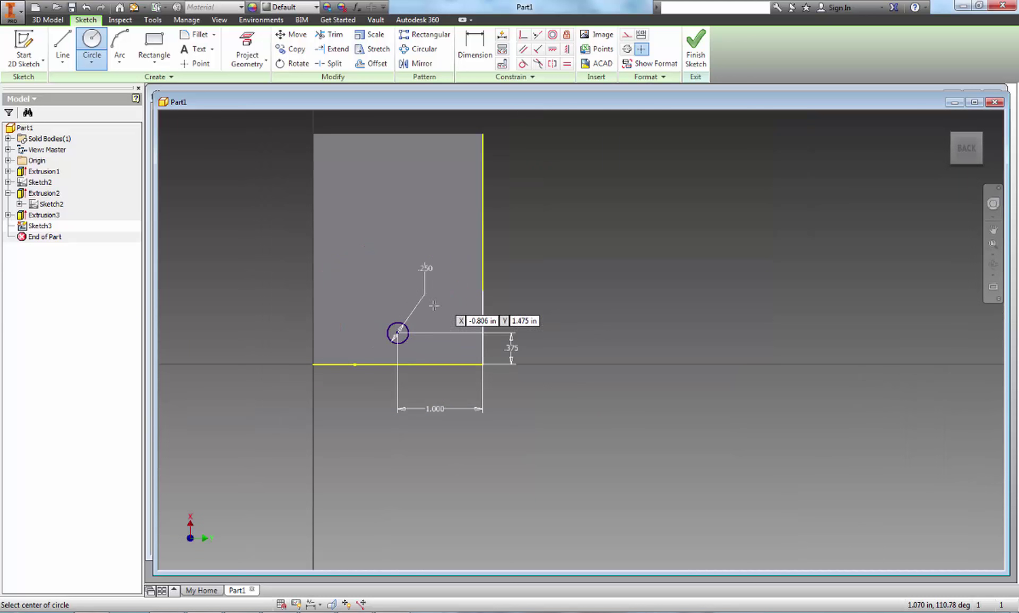
pyautogui.click(397, 331)
pyautogui.click(604, 327)
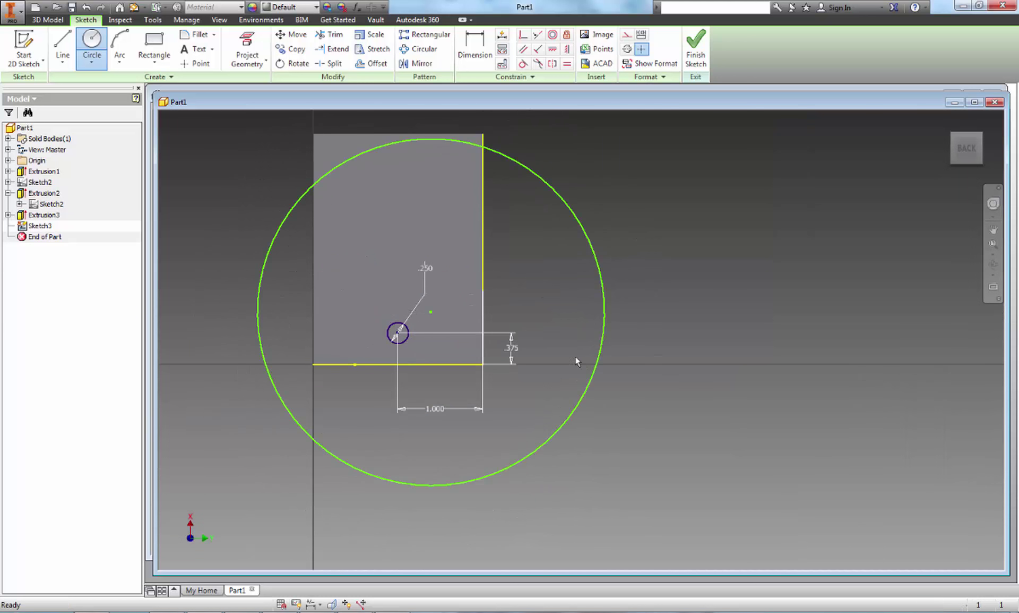
pyautogui.press('Escape')
pyautogui.moveTo(527, 280); pyautogui.dragTo(540, 316, button='middle')
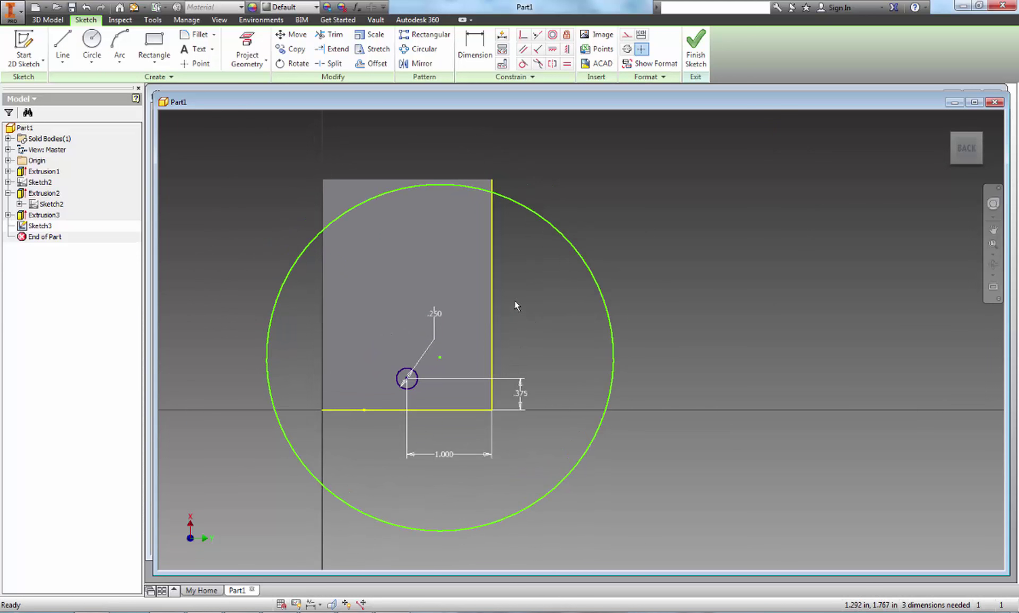
# Constrain the large circle's center to coincide with the small circle's center.
pyautogui.click(524, 38)
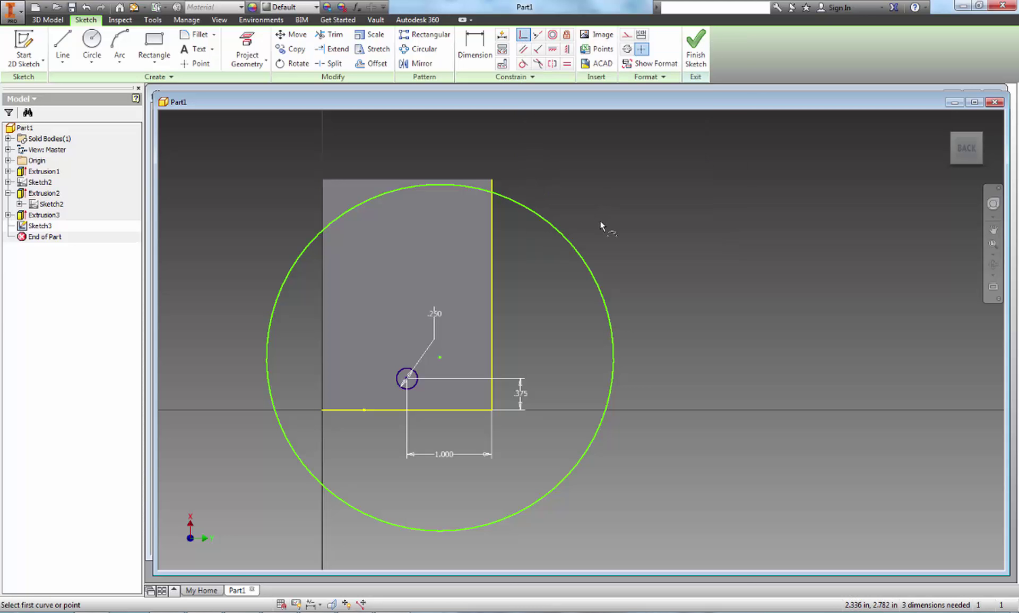
pyautogui.click(440, 357)
pyautogui.click(407, 379)
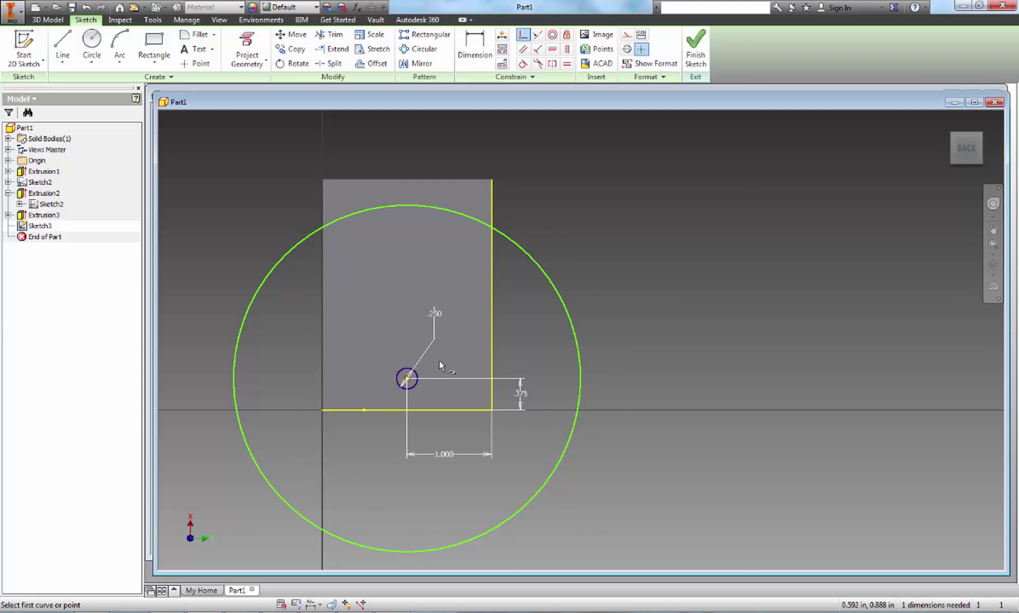
# Check the roof arc size on the drawing and set the large circle's diameter to 4.7 in.
pyautogui.click(475, 47)
pyautogui.click(565, 305)
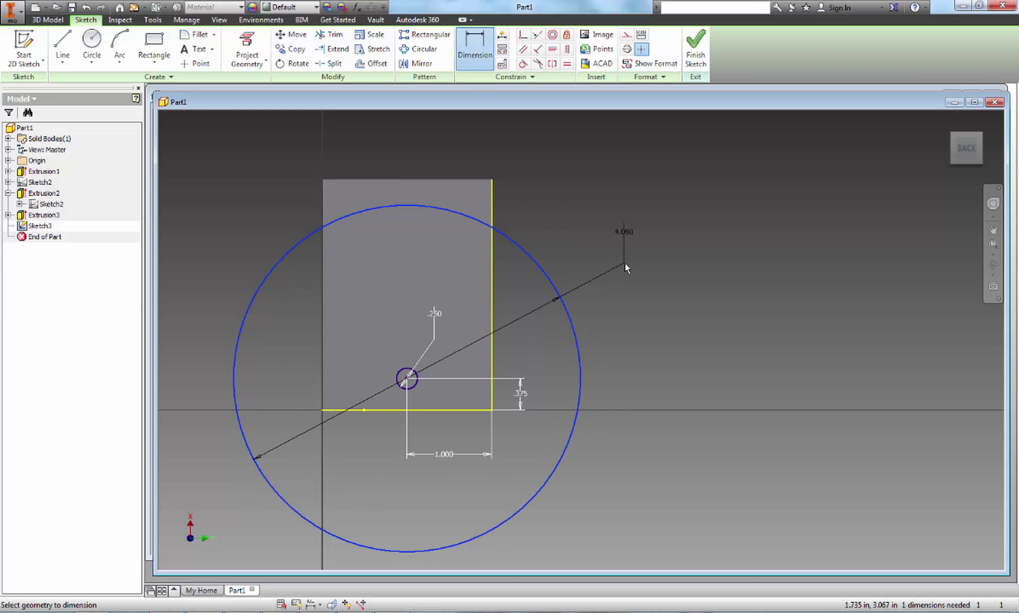
pyautogui.click(626, 262)
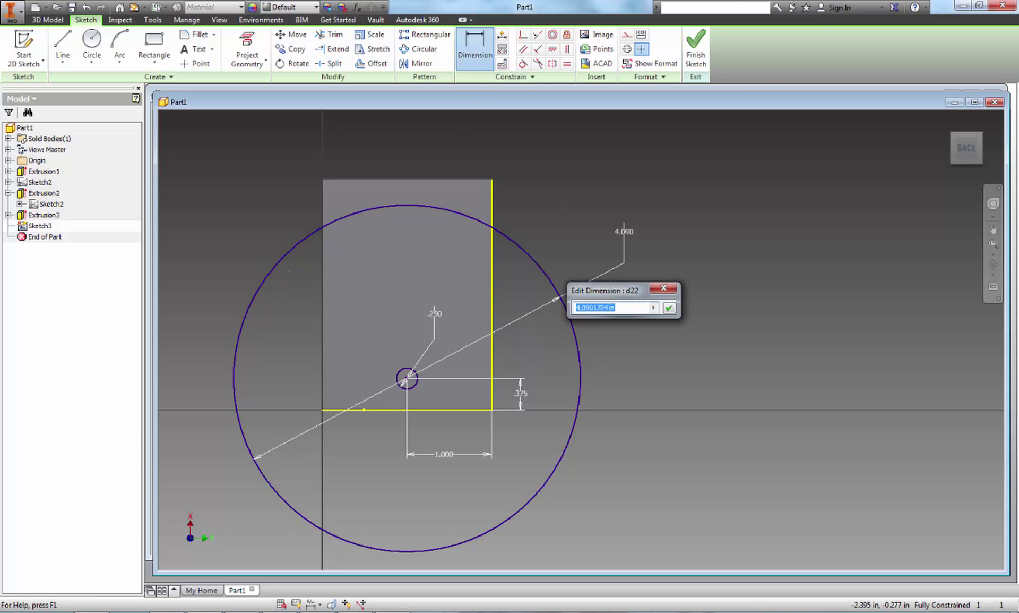
pyautogui.hotkey('alt', 'Tab')
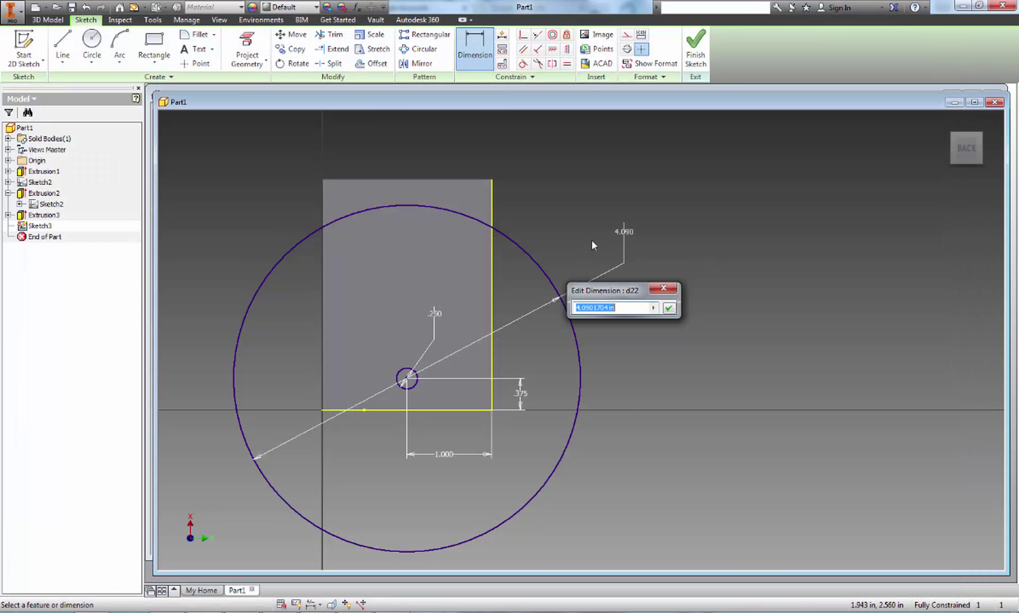
pyautogui.write('4.7')
pyautogui.press('Return')
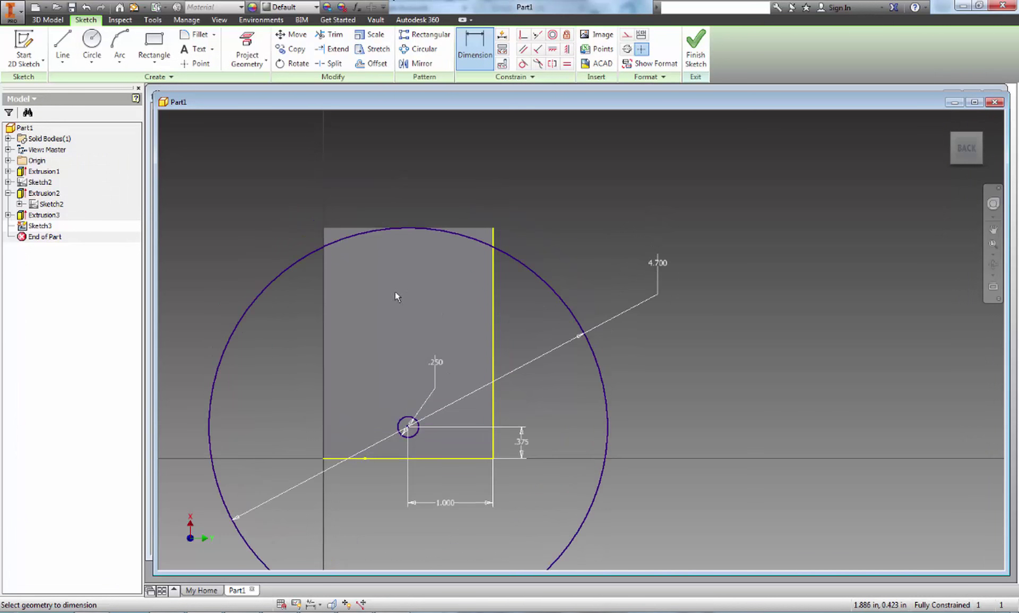
# Project the back face's outline into the sketch.
pyautogui.scroll(5, 332, 238)
pyautogui.scroll(-2, 424, 206)
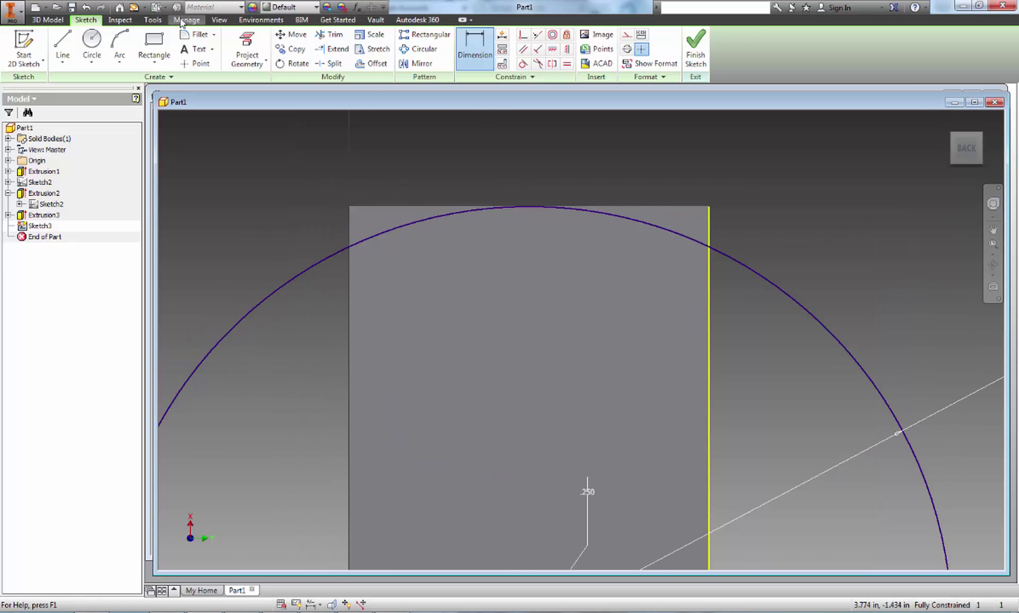
pyautogui.click(245, 43)
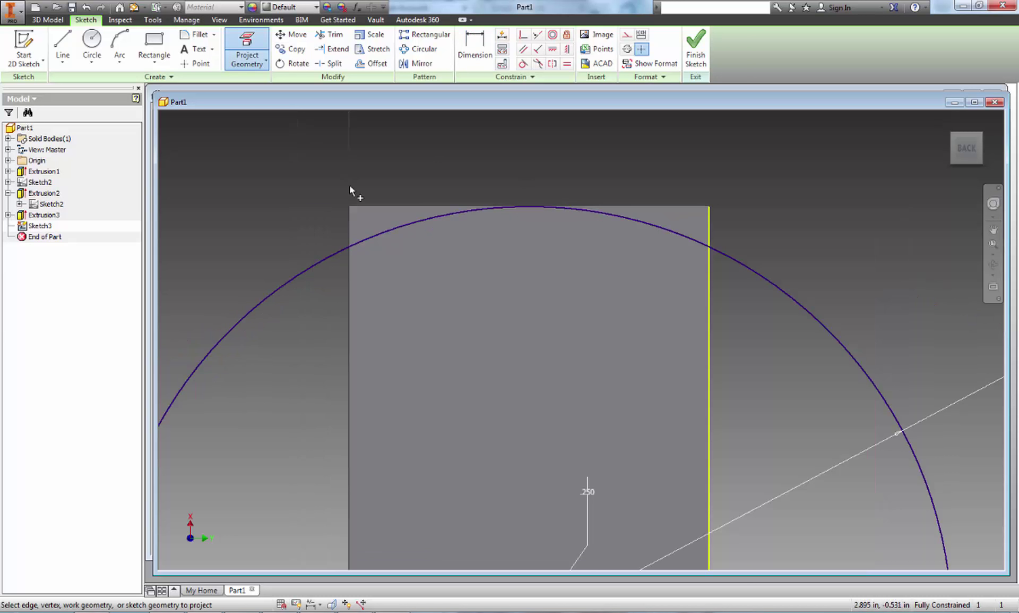
pyautogui.click(683, 265)
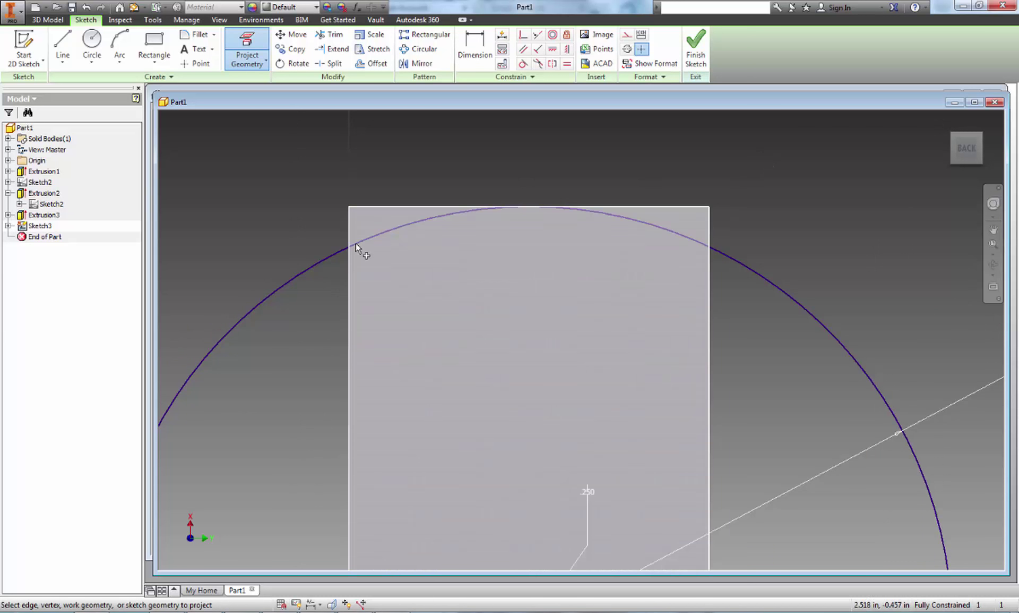
pyautogui.click(328, 64)
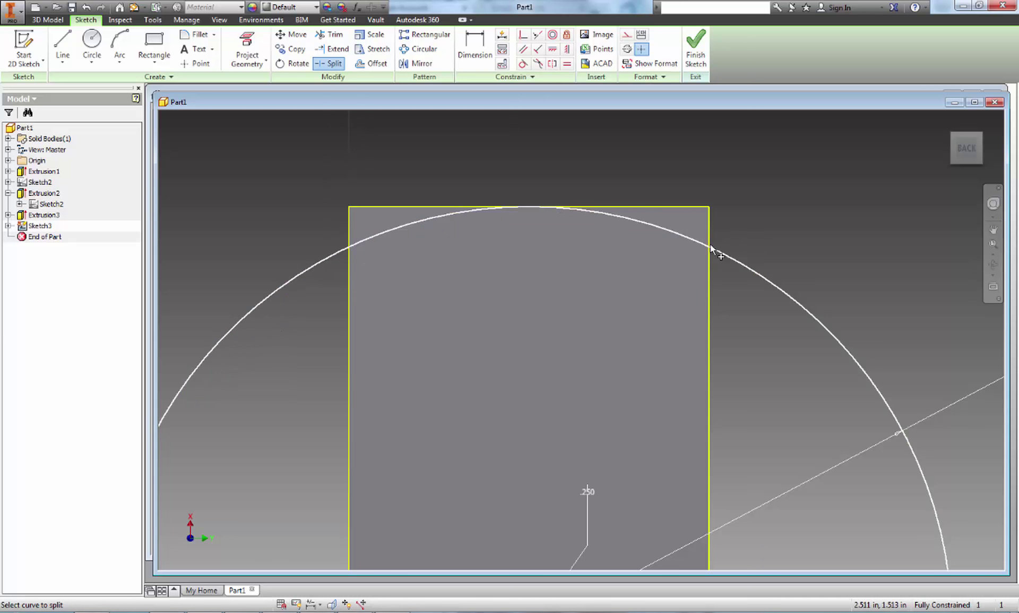
pyautogui.click(696, 48)
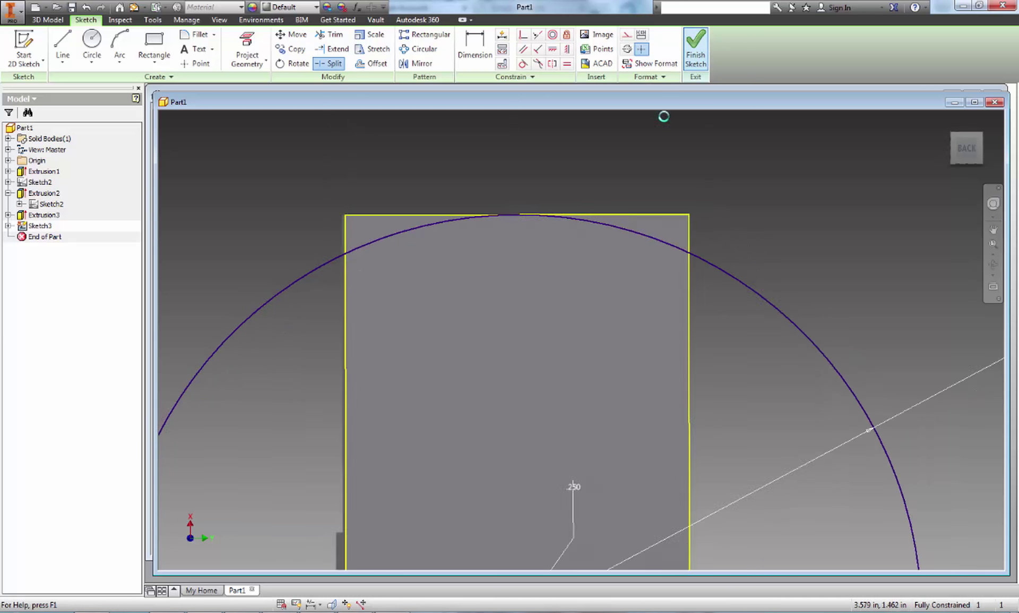
pyautogui.press('e')
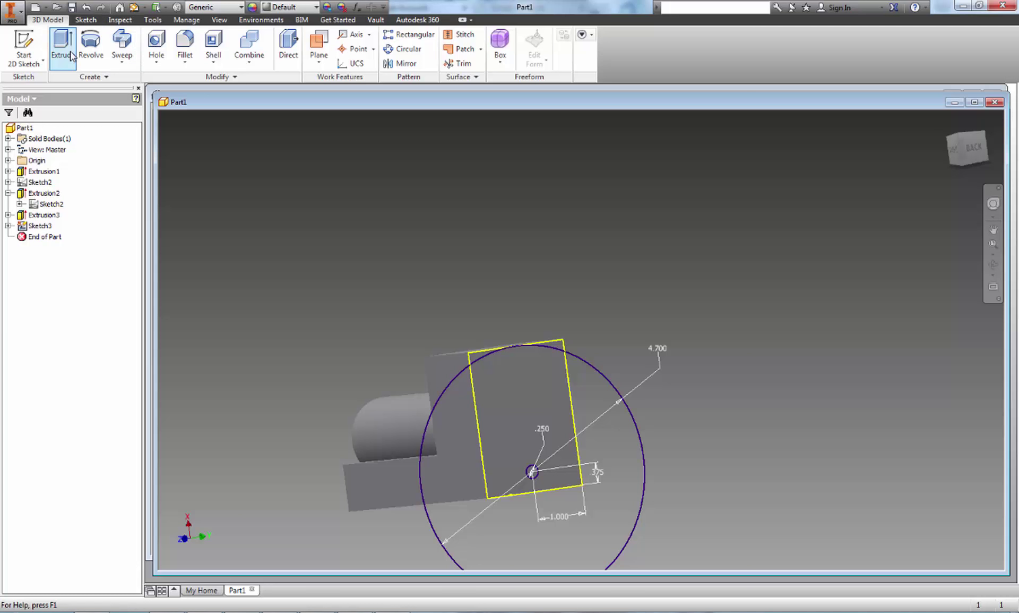
pyautogui.scroll(3, 477, 357)
pyautogui.scroll(2, 474, 352)
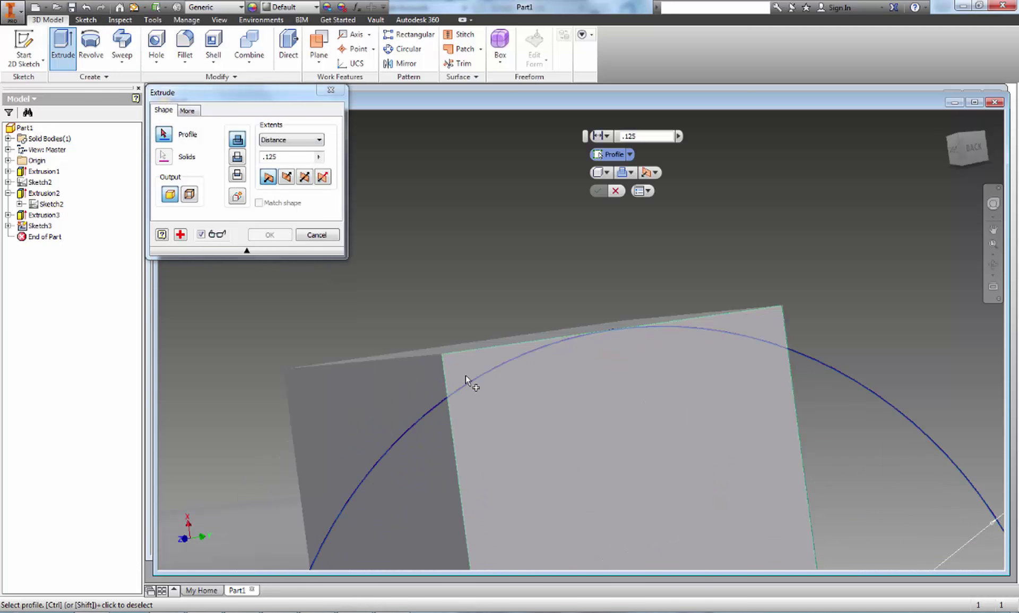
pyautogui.press('Escape')
pyautogui.doubleClick(32, 226)
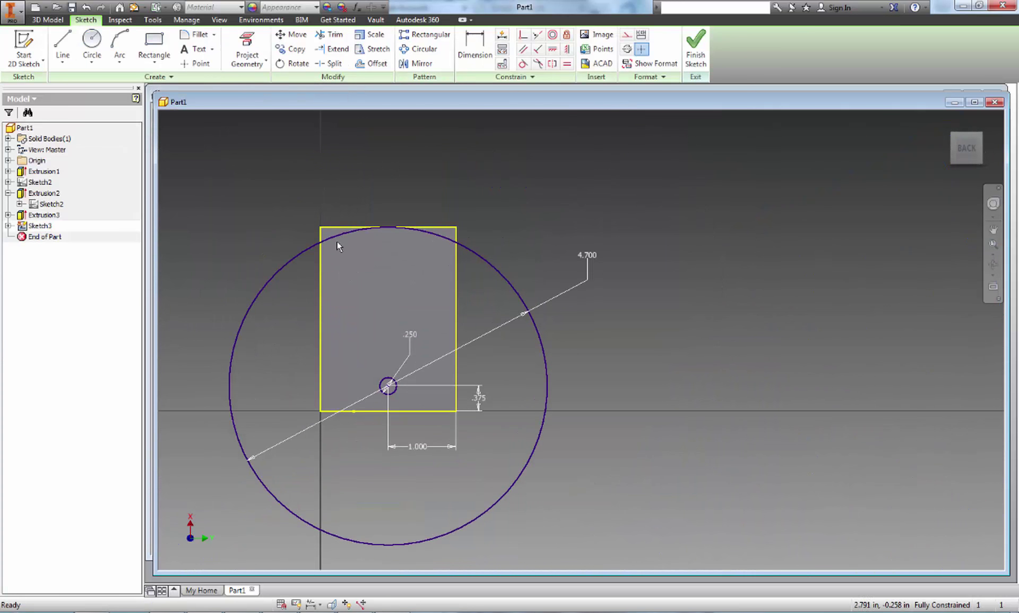
pyautogui.scroll(4, 337, 239)
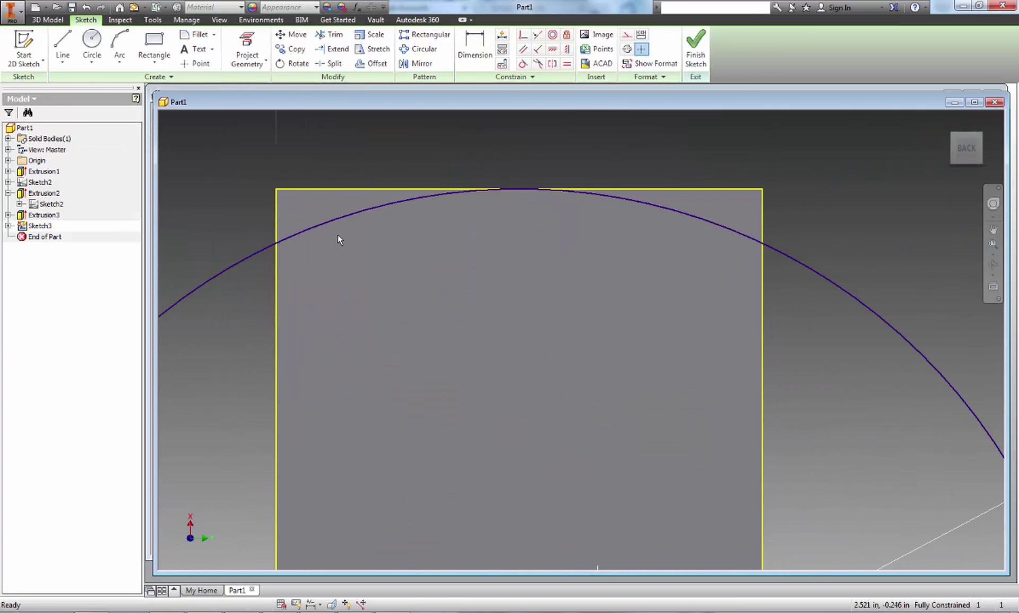
pyautogui.click(278, 224)
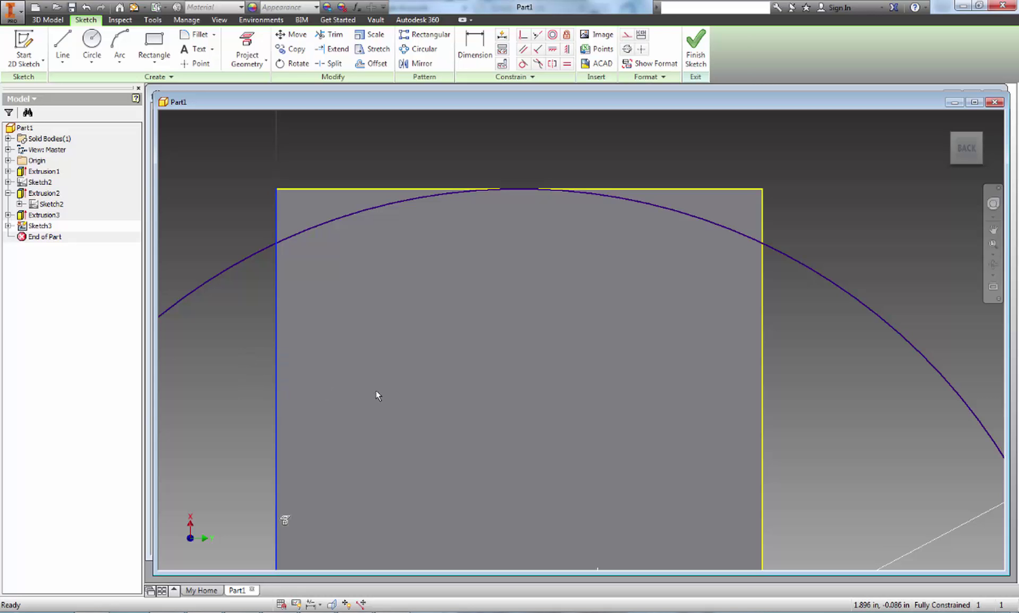
pyautogui.click(278, 399)
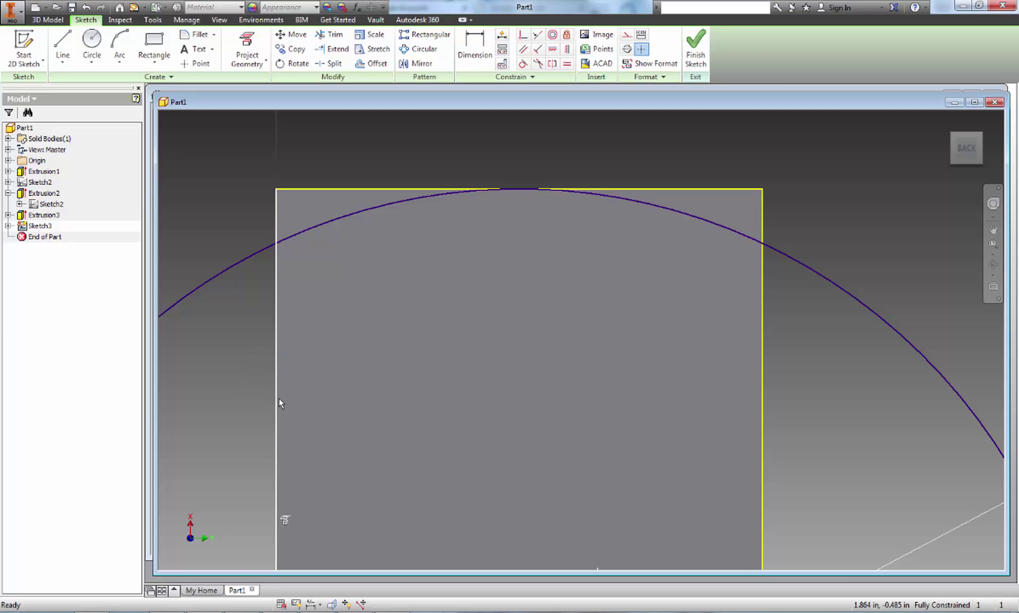
pyautogui.scroll(-4, 310, 416)
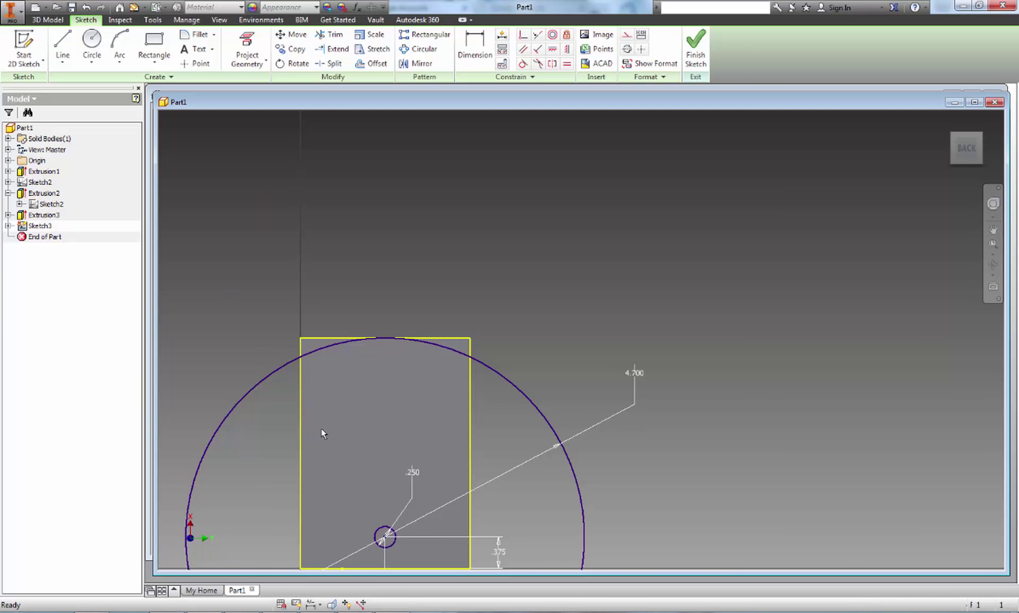
pyautogui.click(301, 462)
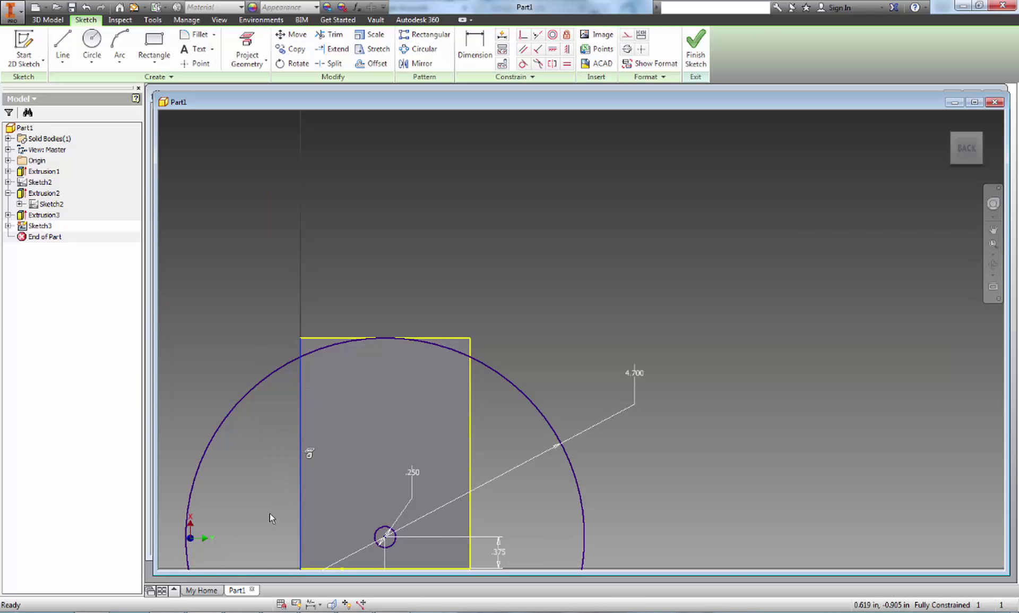
pyautogui.click(431, 426)
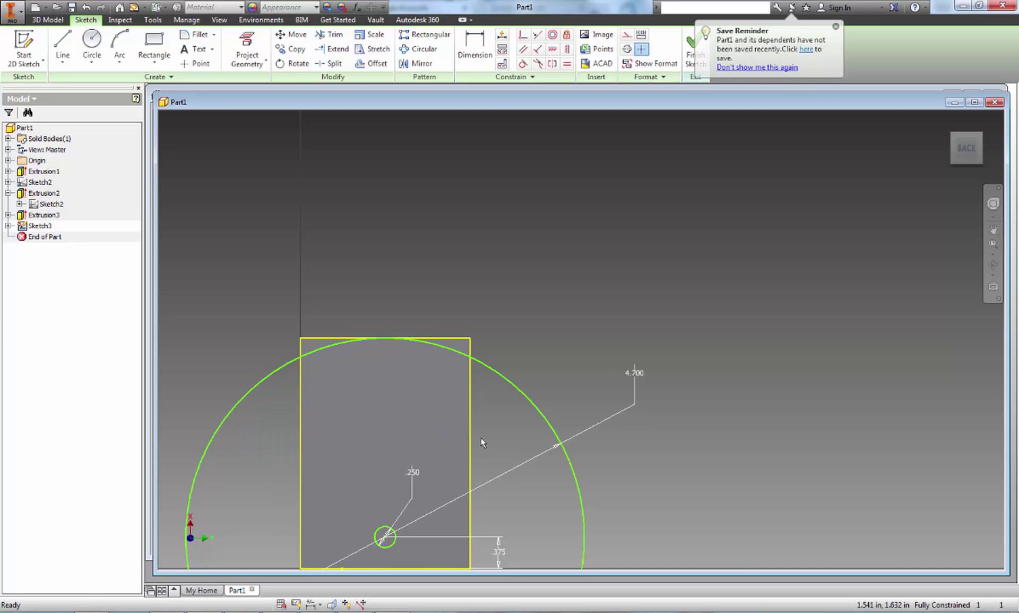
pyautogui.scroll(-2, 449, 433)
pyautogui.scroll(4, 347, 374)
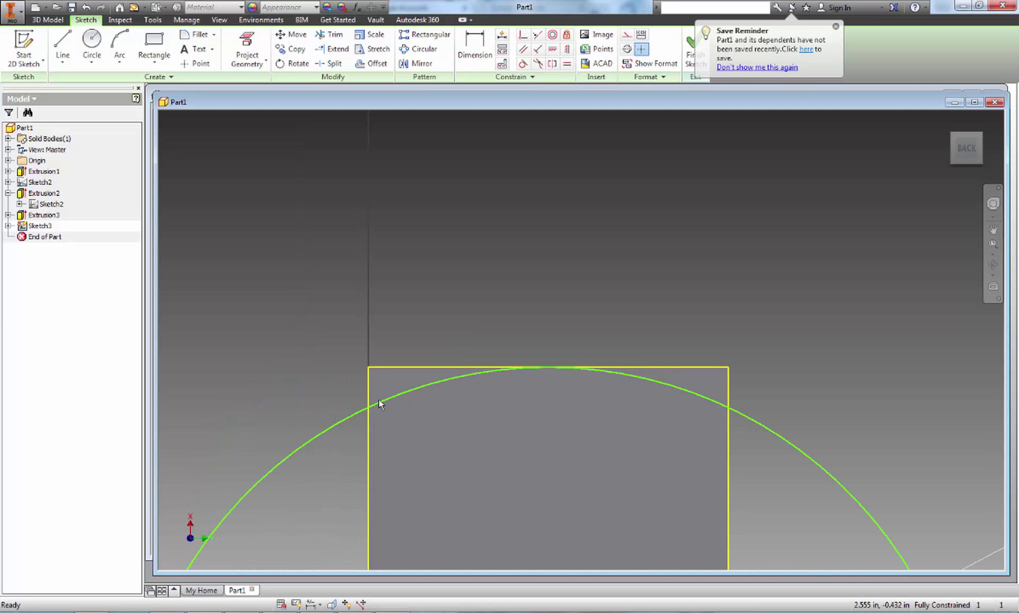
pyautogui.click(61, 50)
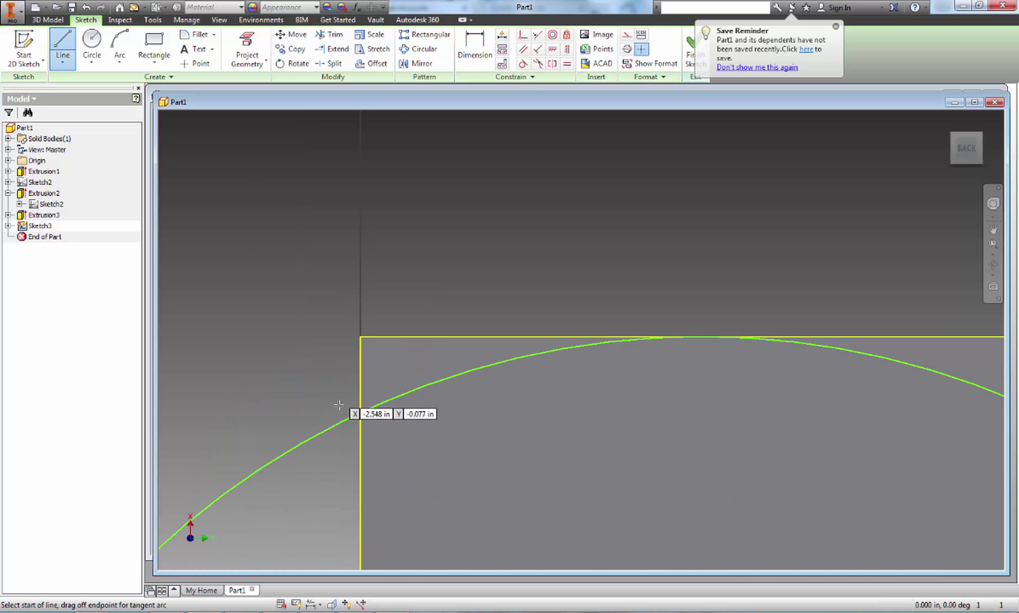
pyautogui.click(361, 412)
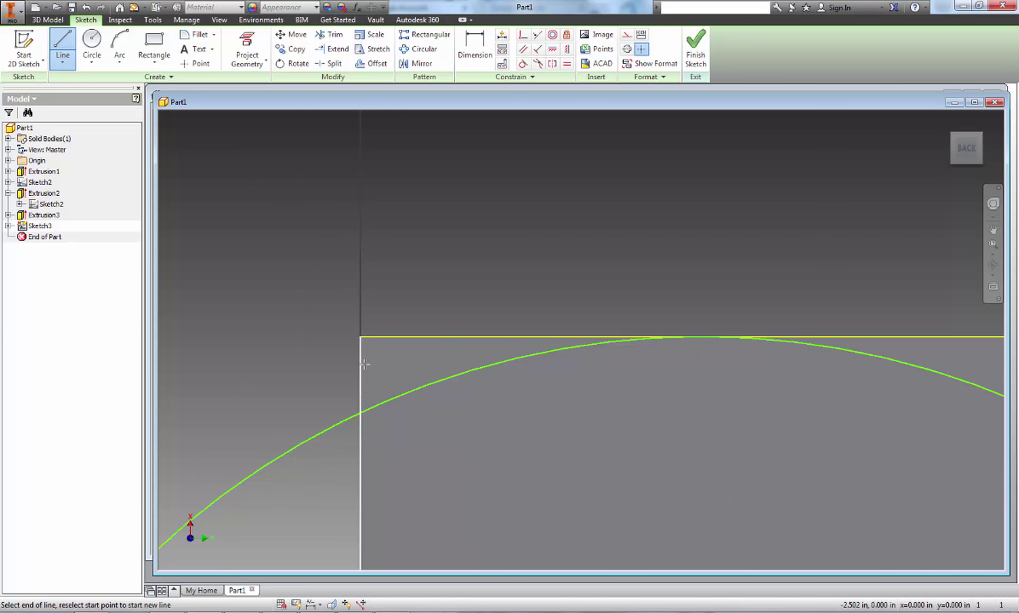
pyautogui.press('Escape')
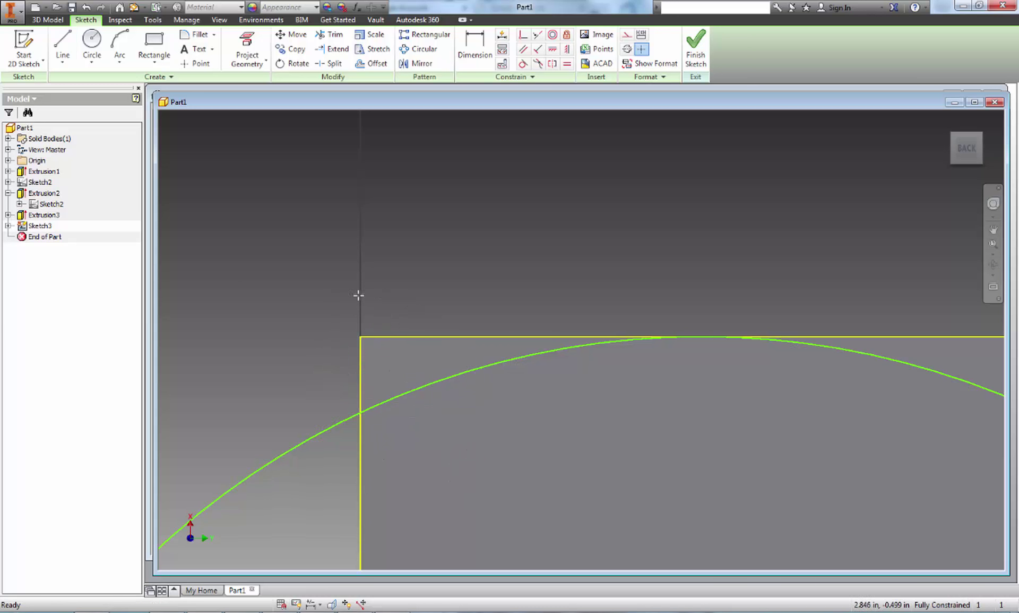
# Draw a horizontal line just above the back face, overhanging both of its sides.
pyautogui.scroll(-5, 372, 303)
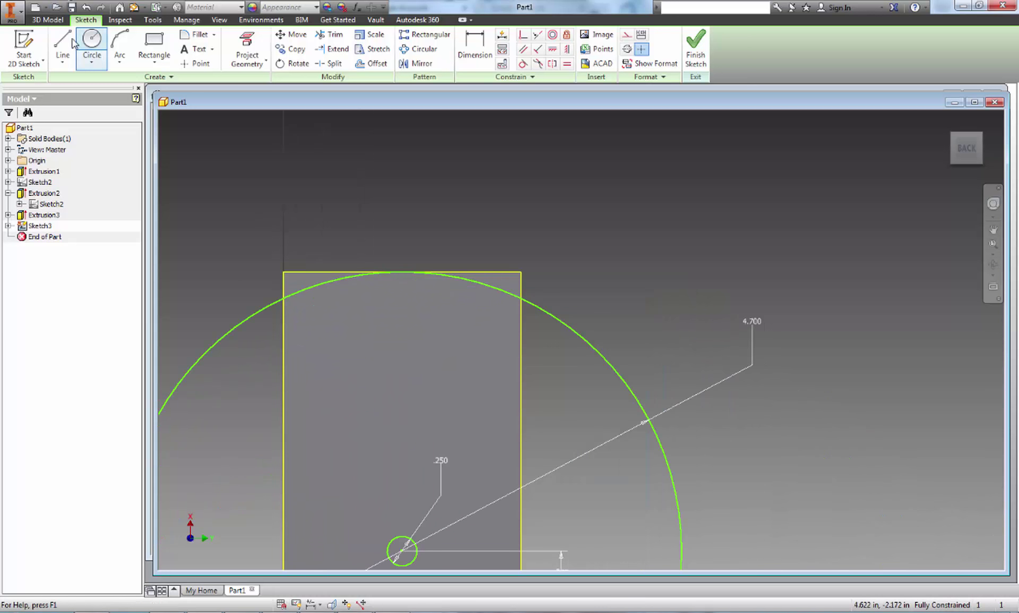
pyautogui.click(62, 50)
pyautogui.click(539, 249)
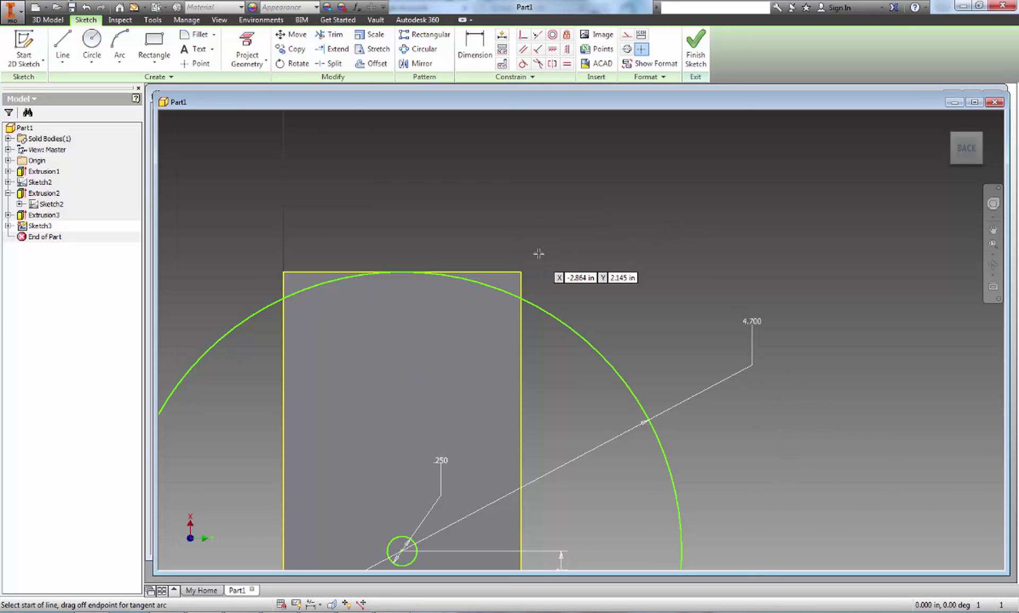
pyautogui.click(264, 250)
pyautogui.press('Escape')
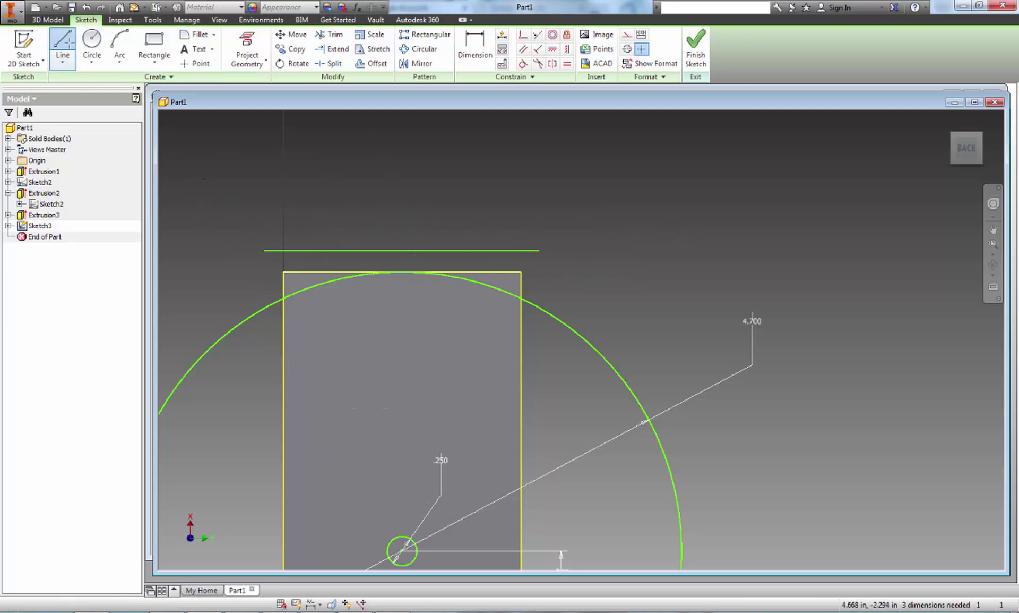
# Draw a short vertical line downward from each end of the horizontal line above the face.
pyautogui.click(62, 50)
pyautogui.click(264, 250)
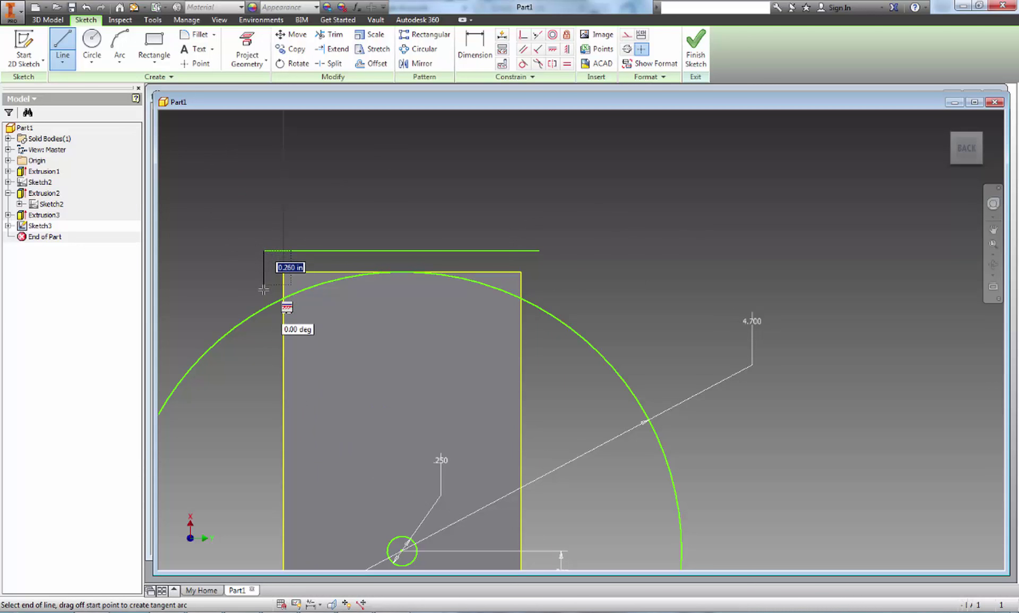
pyautogui.doubleClick(264, 291)
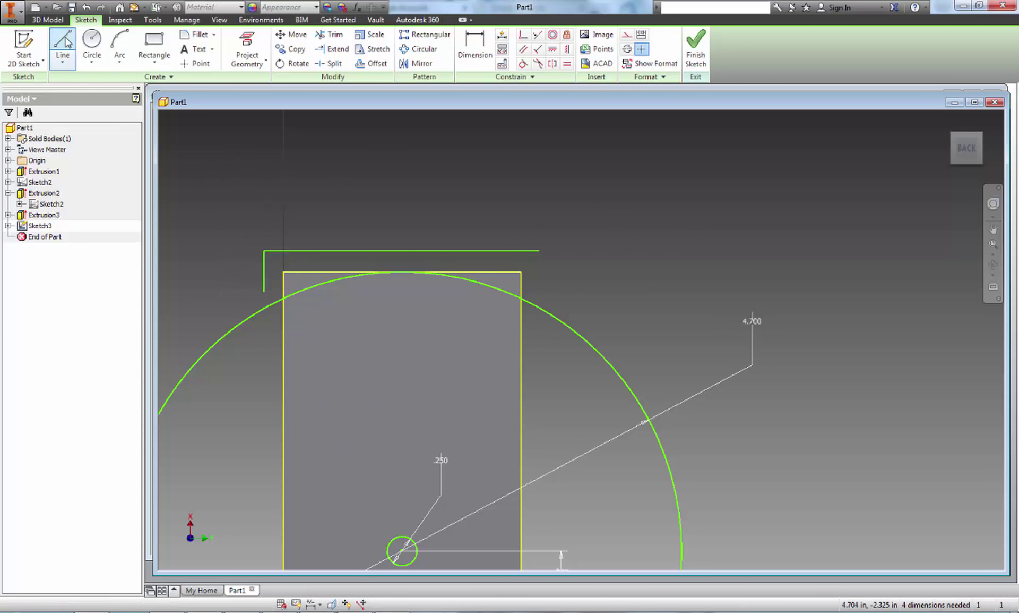
pyautogui.click(538, 250)
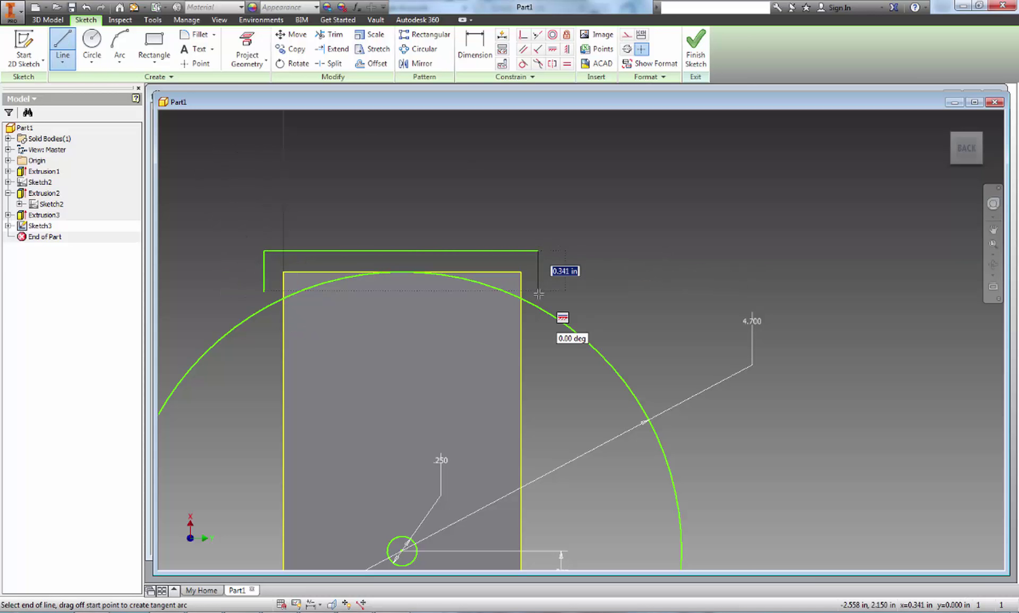
pyautogui.doubleClick(539, 290)
pyautogui.press('Escape')
# Extend both short vertical lines to the 4.7 in circle and finish the sketch.
pyautogui.click(336, 50)
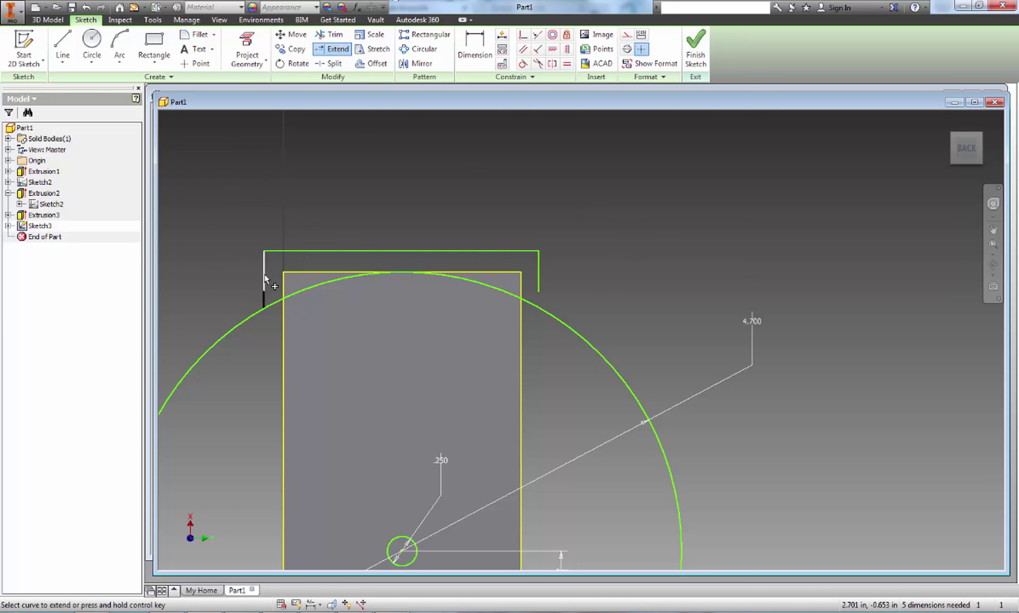
pyautogui.click(265, 279)
pyautogui.click(540, 291)
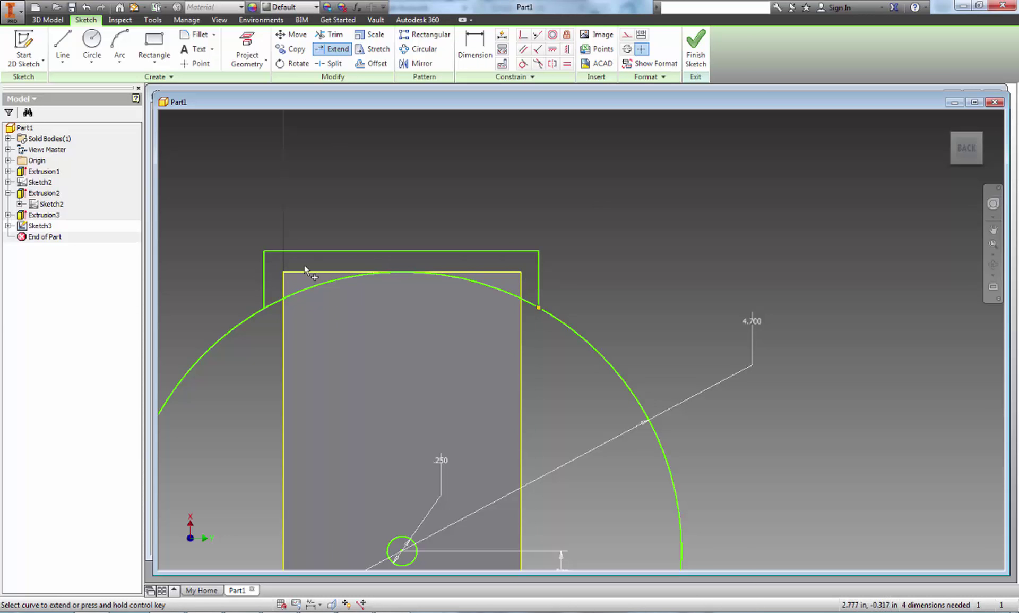
pyautogui.click(696, 51)
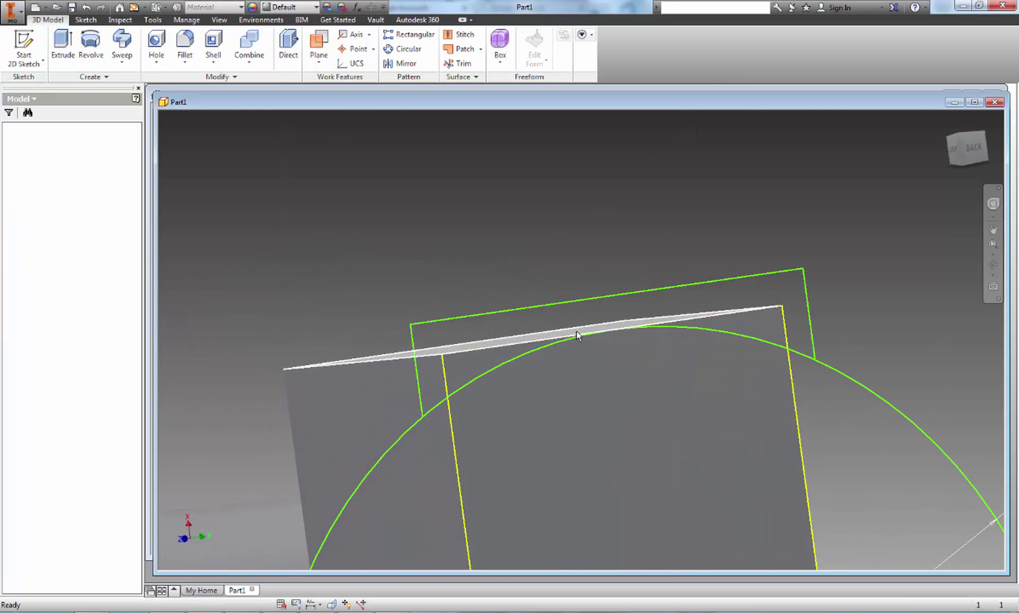
# Cut the profile above the roof arc 2.8125 in toward the front, through the cab's full length.
pyautogui.click(63, 49)
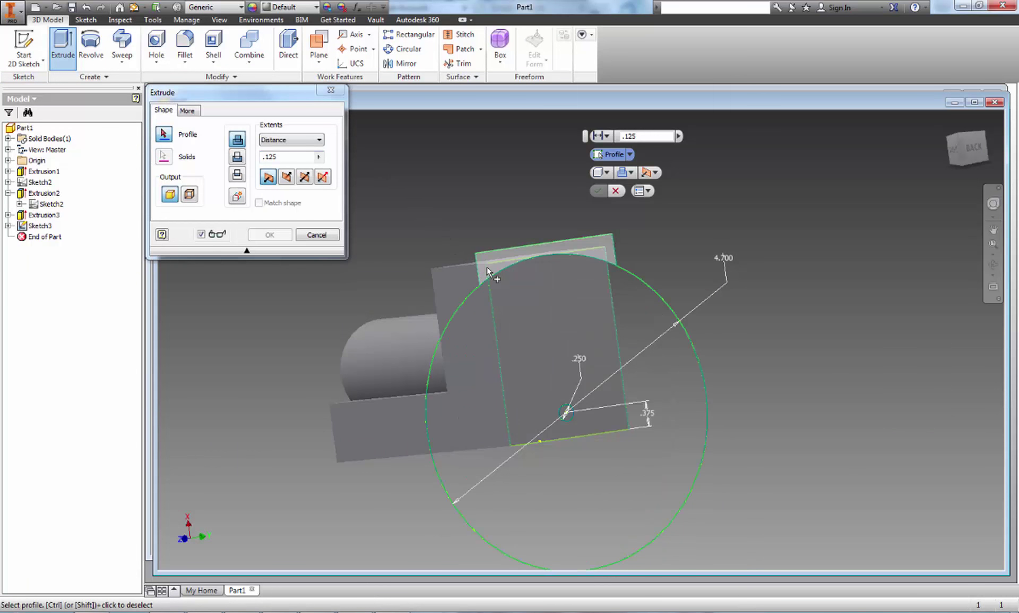
pyautogui.click(486, 265)
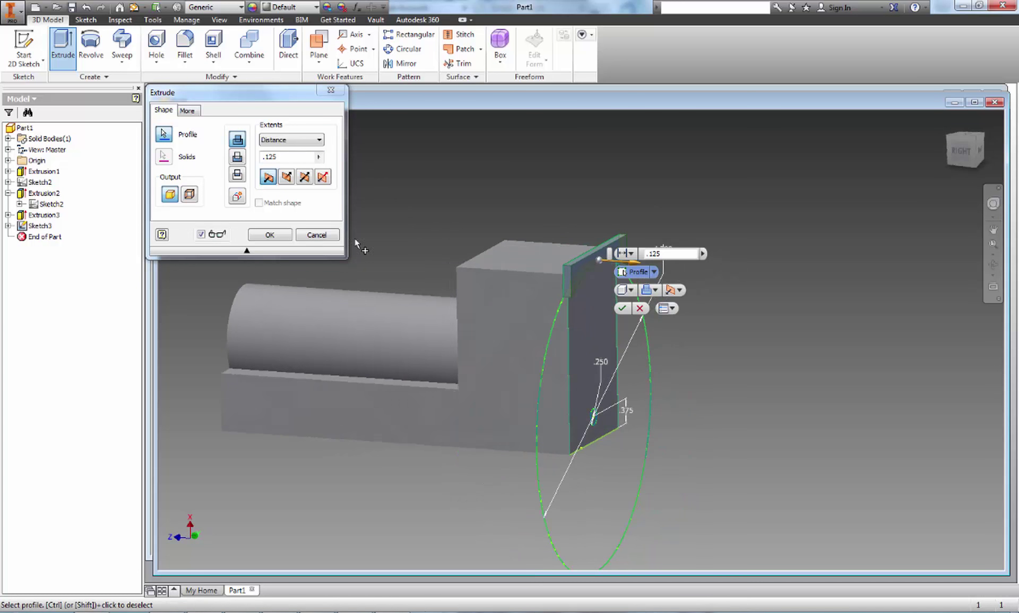
pyautogui.click(237, 156)
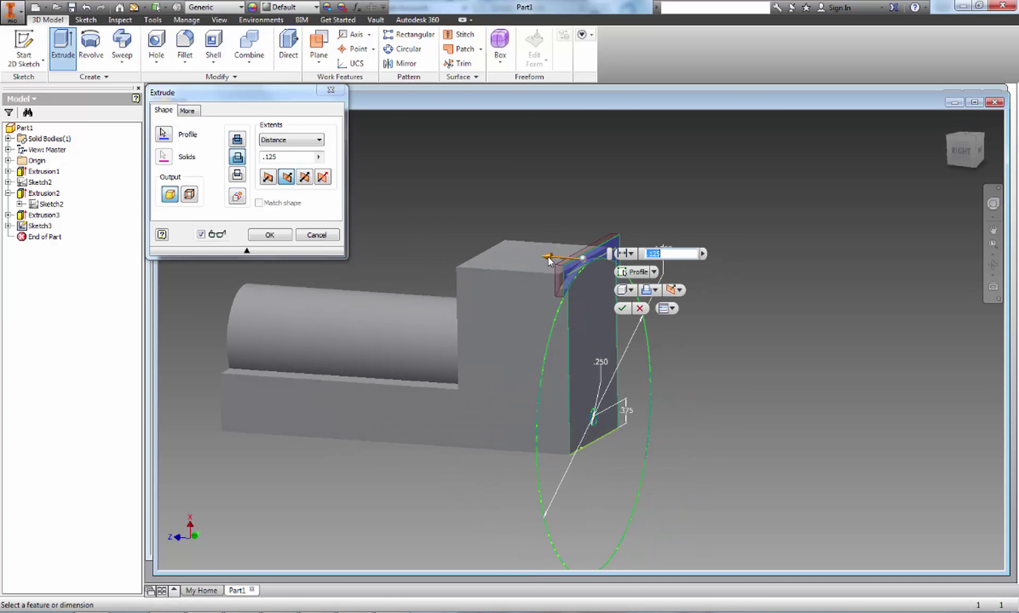
pyautogui.moveTo(550, 260); pyautogui.dragTo(338, 236)
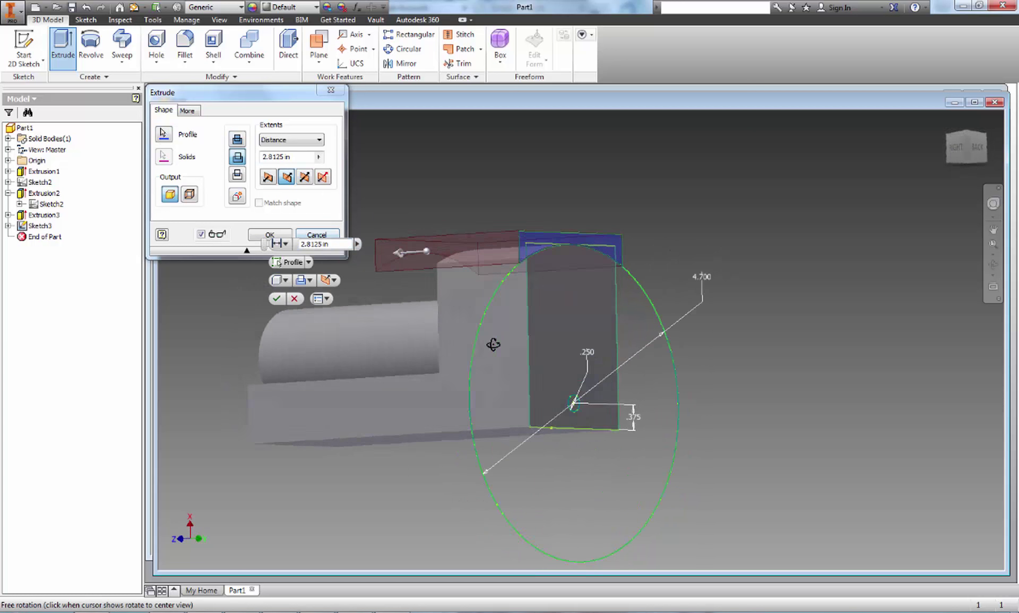
pyautogui.click(267, 235)
pyautogui.moveTo(559, 279)
pyautogui.keyDown('shift'); pyautogui.mouseDown(button='middle')
pyautogui.moveTo(492, 295)
pyautogui.moveTo(546, 291)
pyautogui.mouseUp(button='middle'); pyautogui.keyUp('shift')
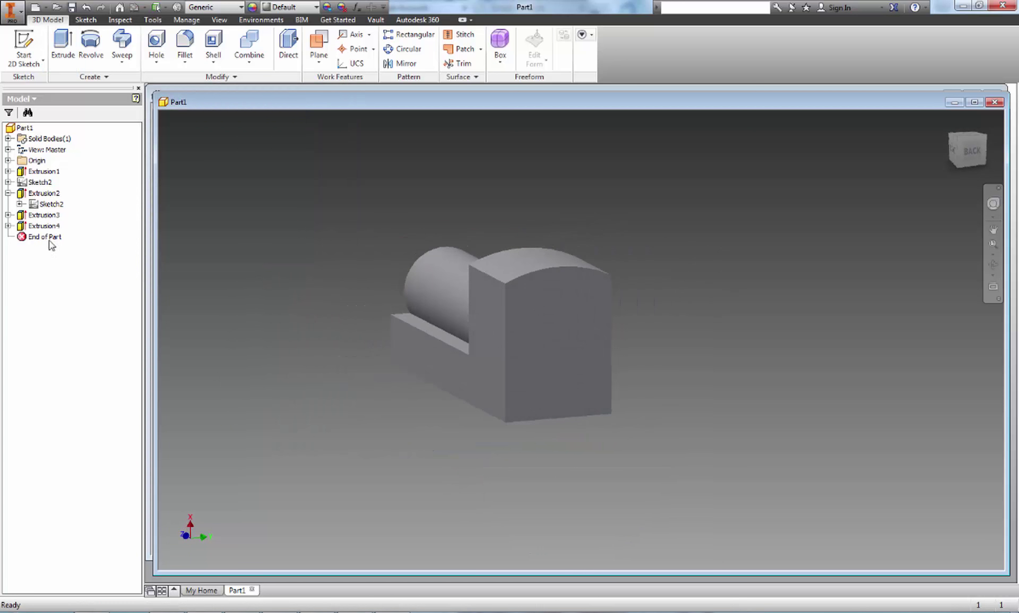
# Make the back-face sketch used by the roof cut visible again.
pyautogui.click(8, 226)
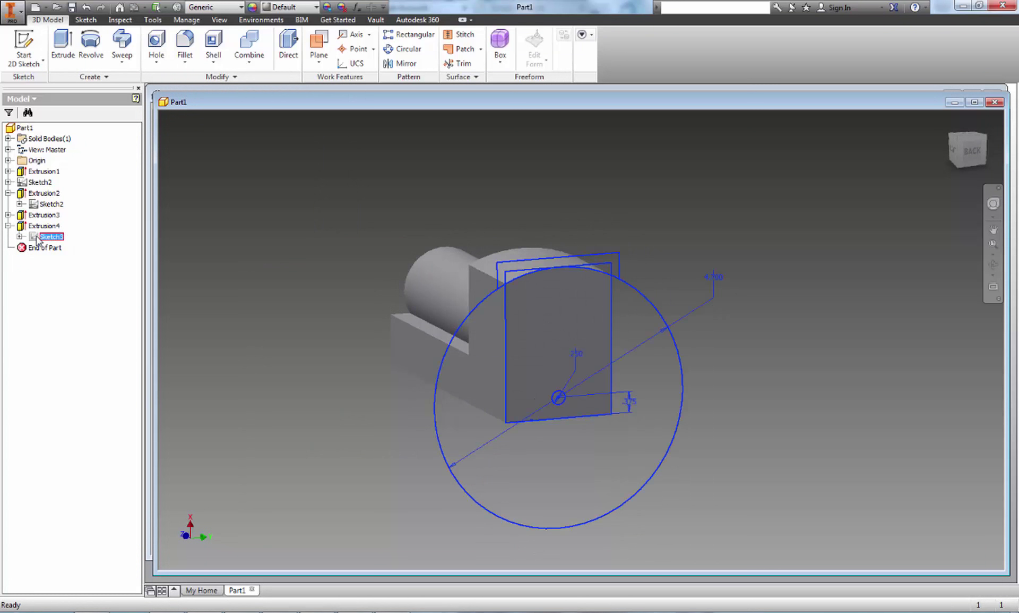
pyautogui.rightClick(37, 238)
pyautogui.click(71, 344)
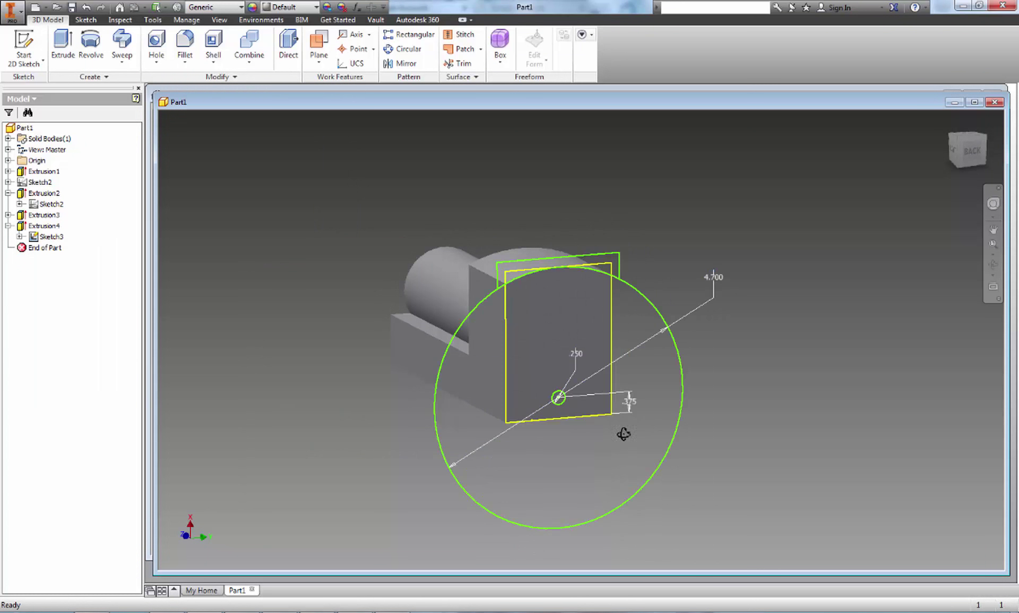
# Check the back hole's depth on the drawing and cut the 0.25 in circle 0.5 in deep into the body.
pyautogui.keyDown('shift'); pyautogui.moveTo(624, 434); pyautogui.dragTo(616, 387, button='middle'); pyautogui.keyUp('shift')
pyautogui.scroll(-6, 560, 400)
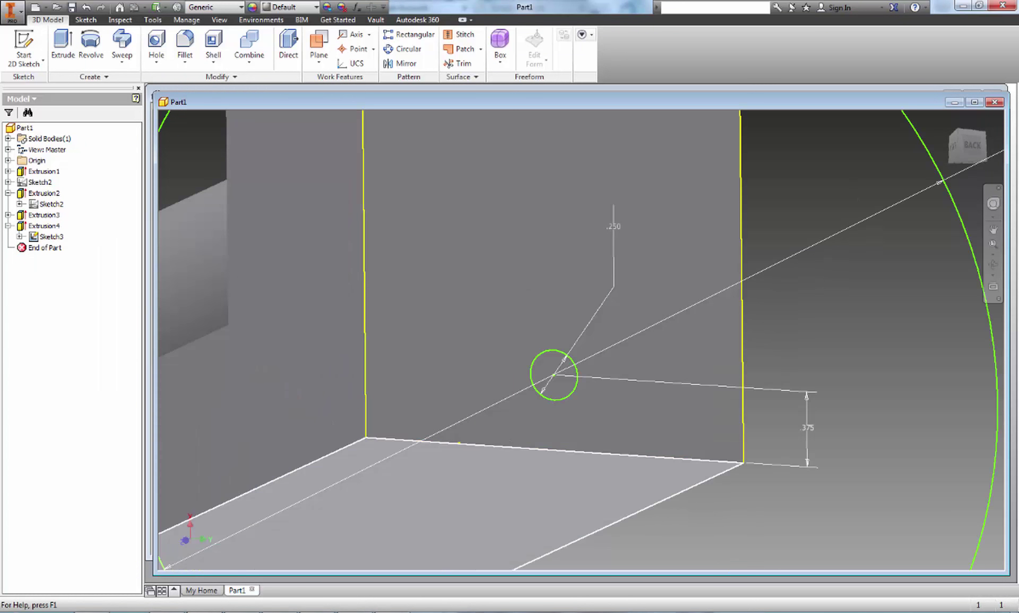
pyautogui.click(340, 612)
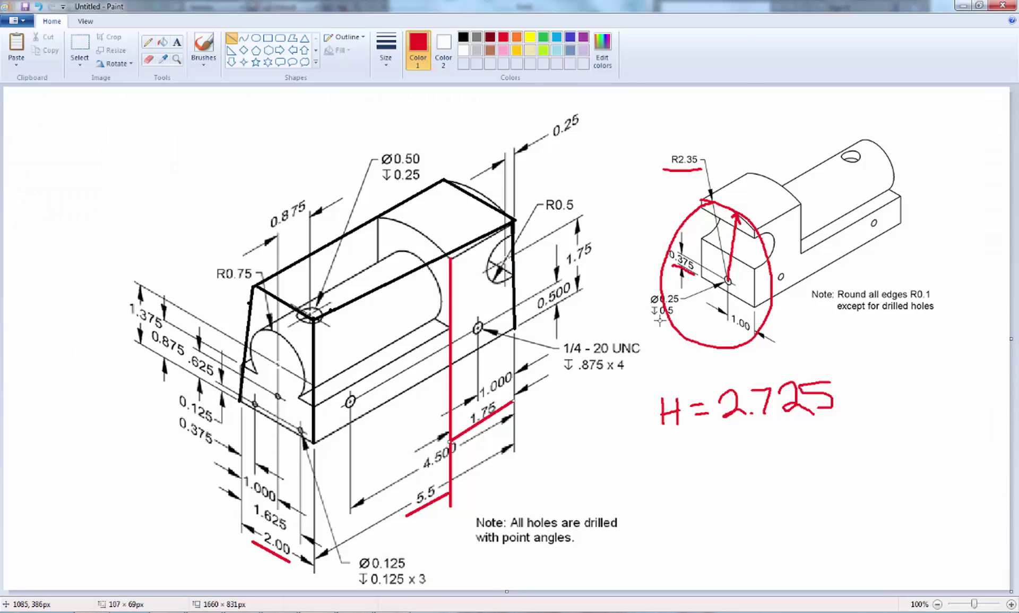
pyautogui.click(961, 5)
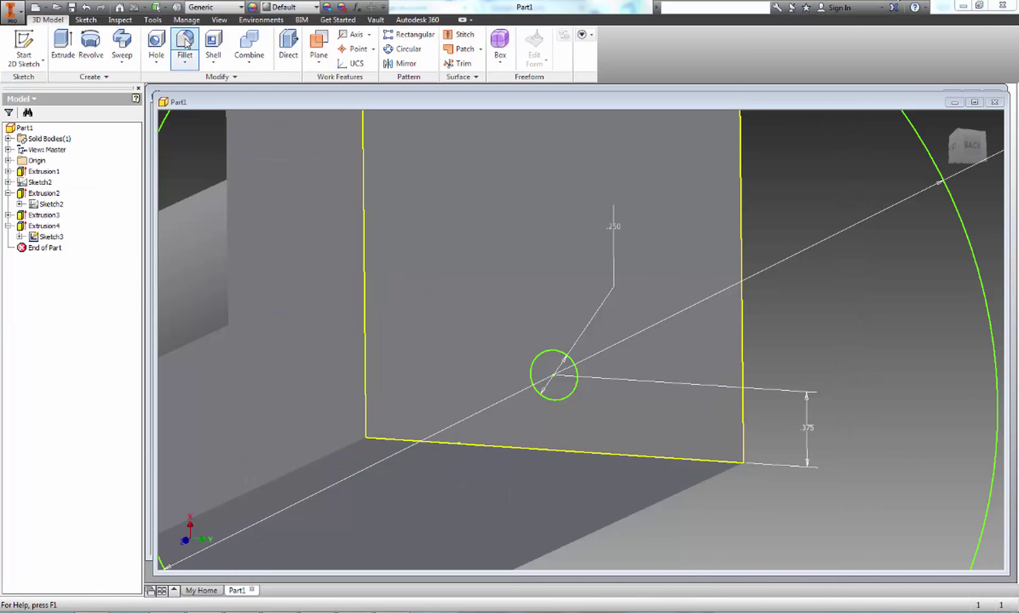
pyautogui.click(63, 47)
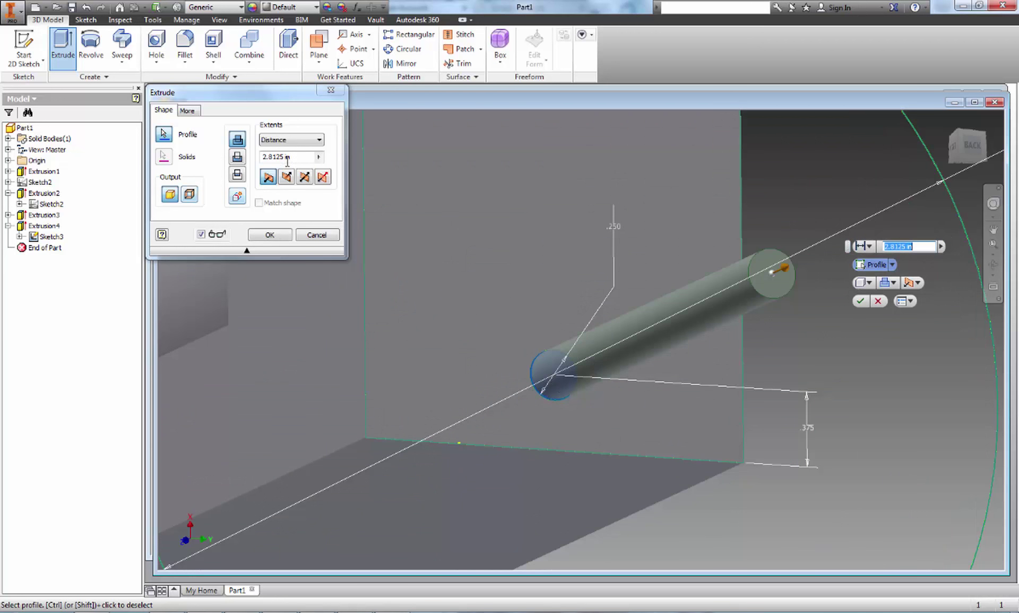
pyautogui.moveTo(290, 157); pyautogui.dragTo(184, 145)
pyautogui.write('.5')
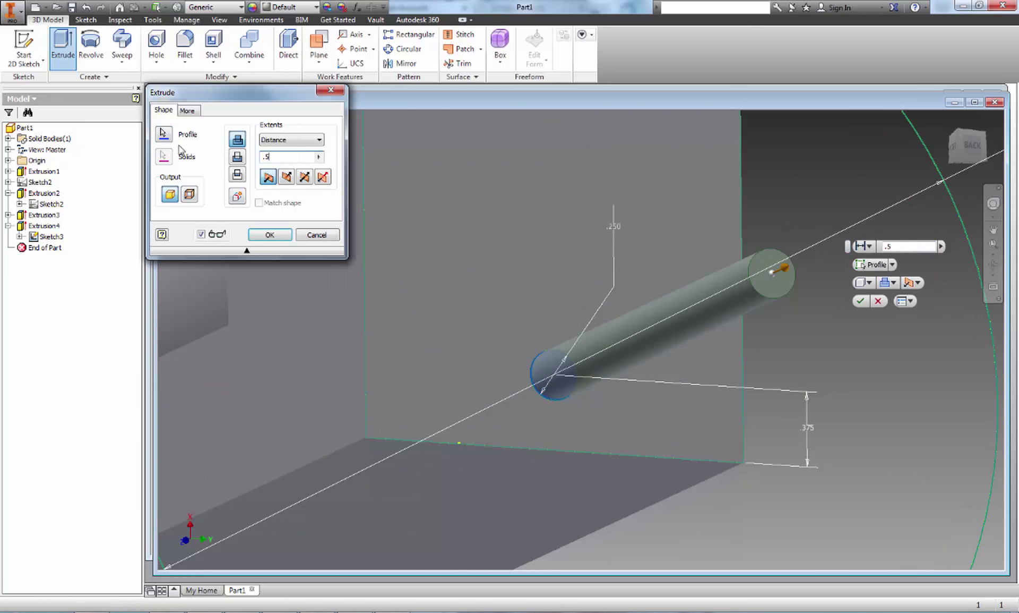
pyautogui.click(237, 157)
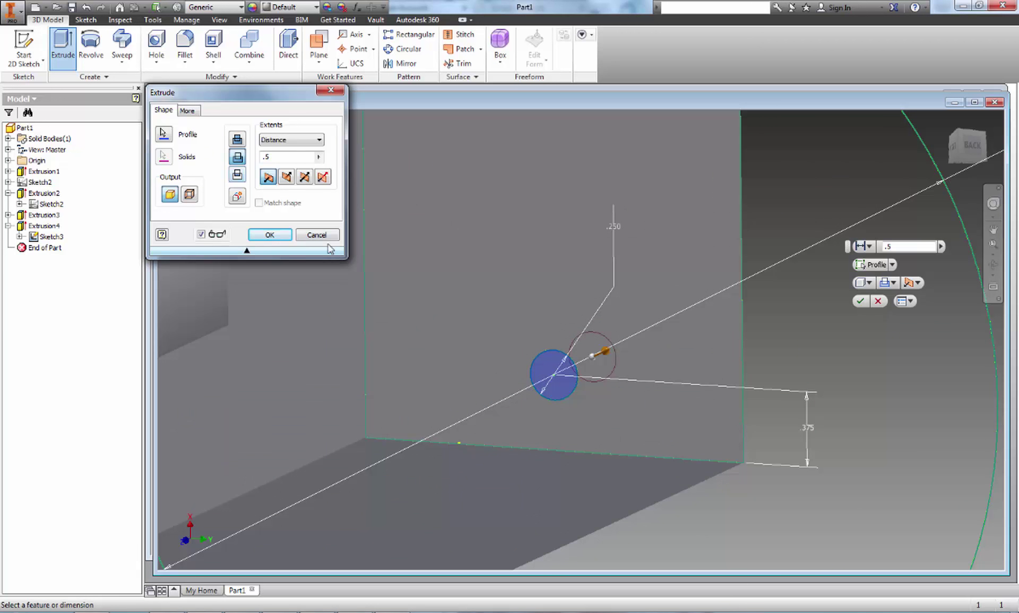
pyautogui.click(289, 180)
pyautogui.scroll(5, 476, 284)
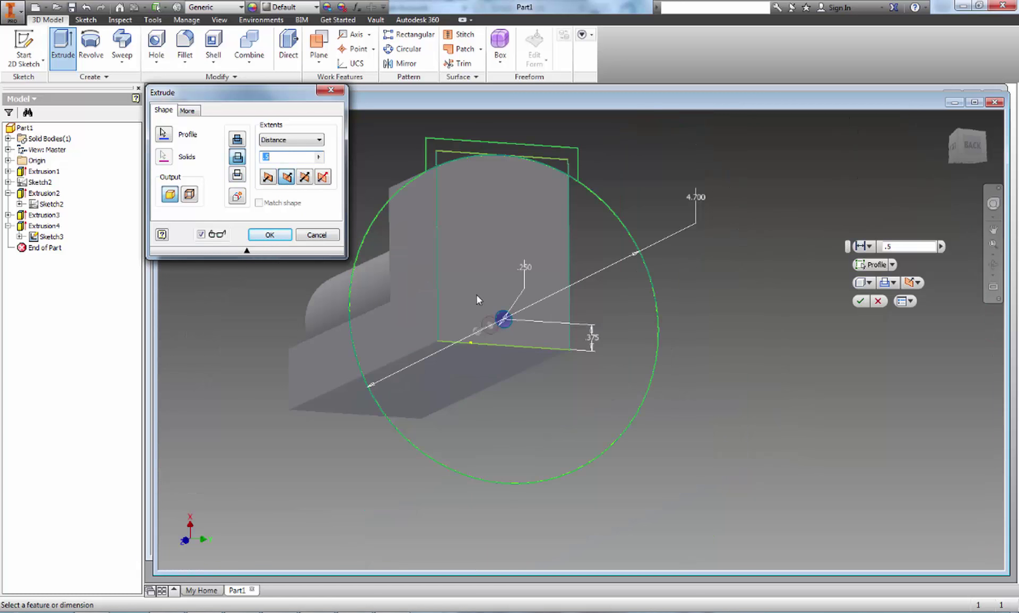
pyautogui.keyDown('shift'); pyautogui.moveTo(477, 295); pyautogui.dragTo(507, 310, button='middle'); pyautogui.keyUp('shift')
pyautogui.click(274, 235)
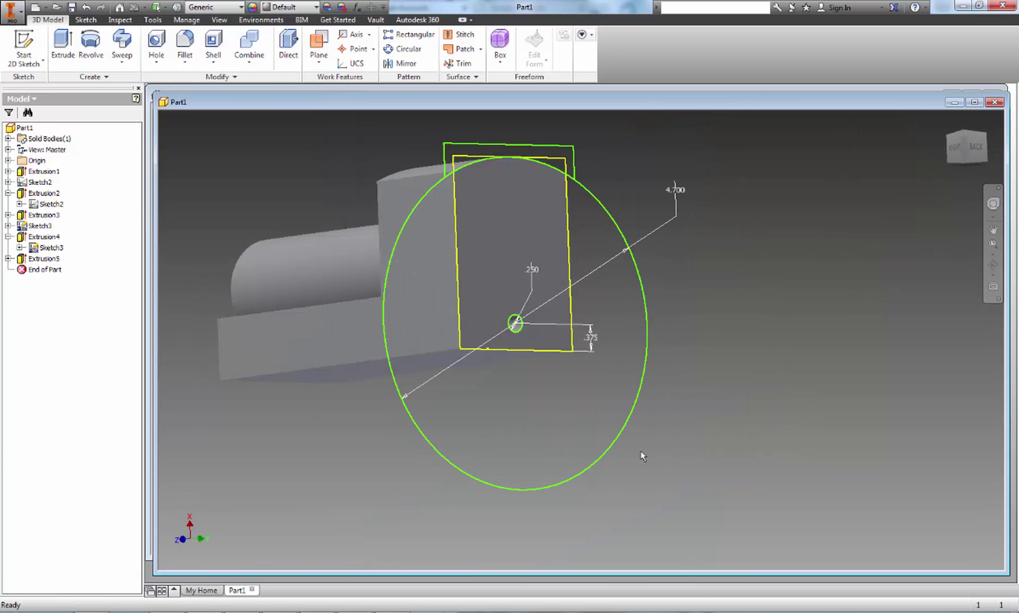
# Hide the back-face sketch and orbit to inspect the body from its right side.
pyautogui.rightClick(41, 247)
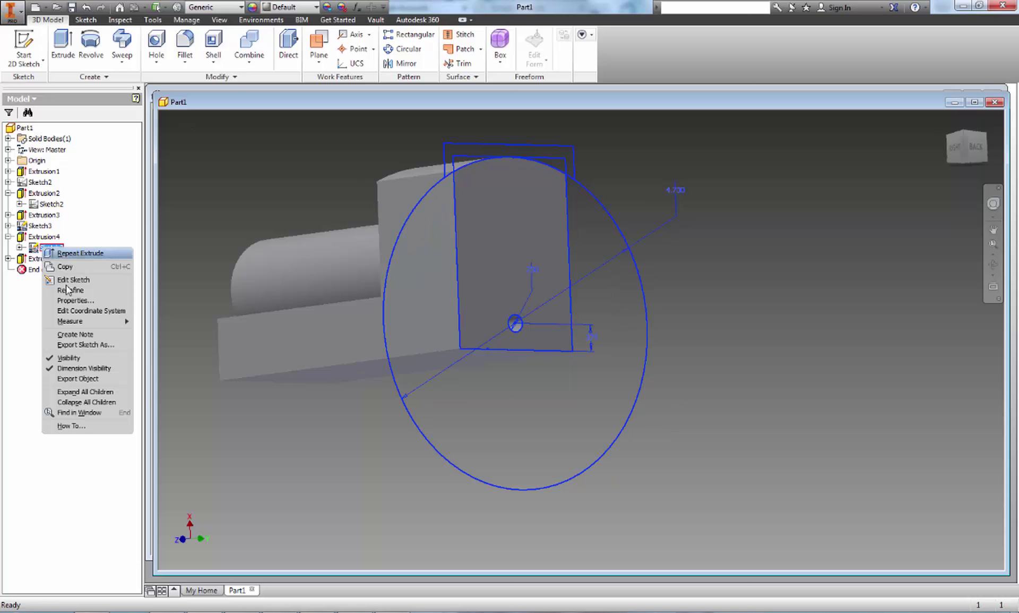
pyautogui.click(88, 359)
pyautogui.keyDown('shift'); pyautogui.moveTo(594, 360); pyautogui.dragTo(639, 352, button='middle'); pyautogui.keyUp('shift')
pyautogui.keyDown('shift'); pyautogui.moveTo(536, 368); pyautogui.dragTo(711, 333, button='middle'); pyautogui.keyUp('shift')
pyautogui.press('F5')
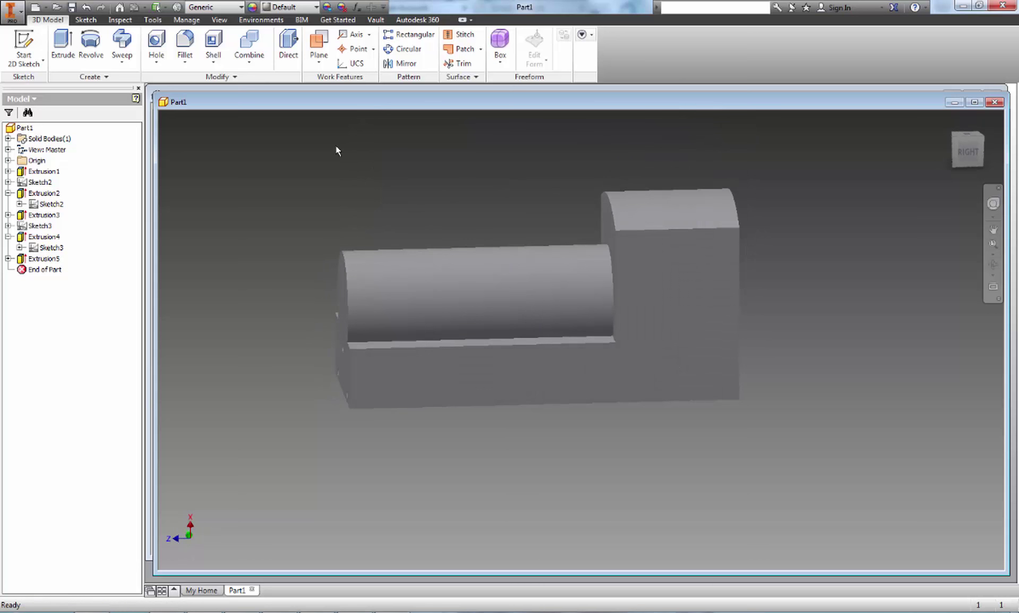
# Start a sketch on the body's right side face and underline the R0.5 and 0.25 dimensions on the Paint drawing.
pyautogui.click(23, 49)
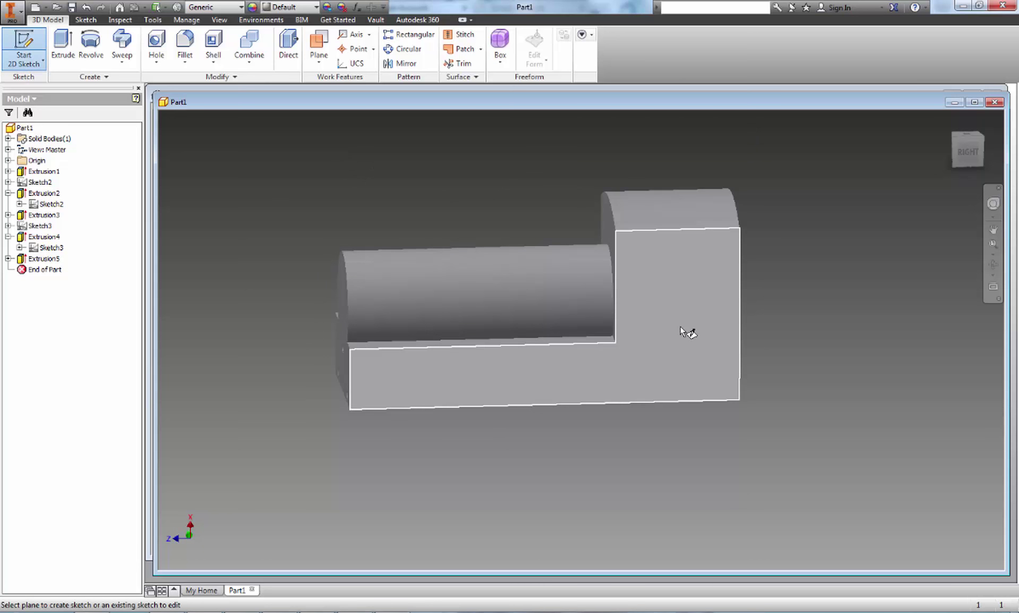
pyautogui.click(686, 332)
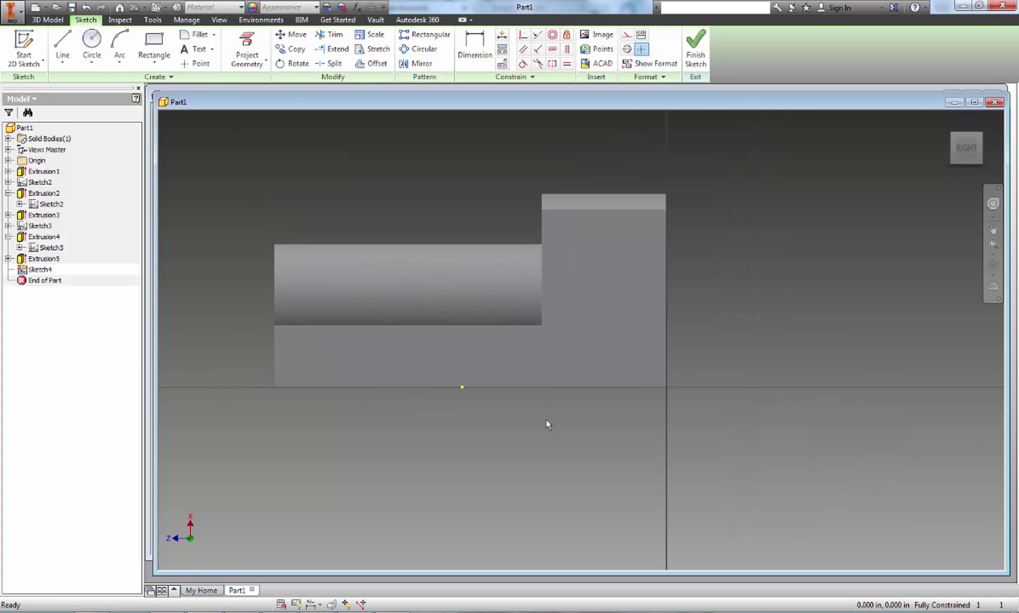
pyautogui.click(332, 609)
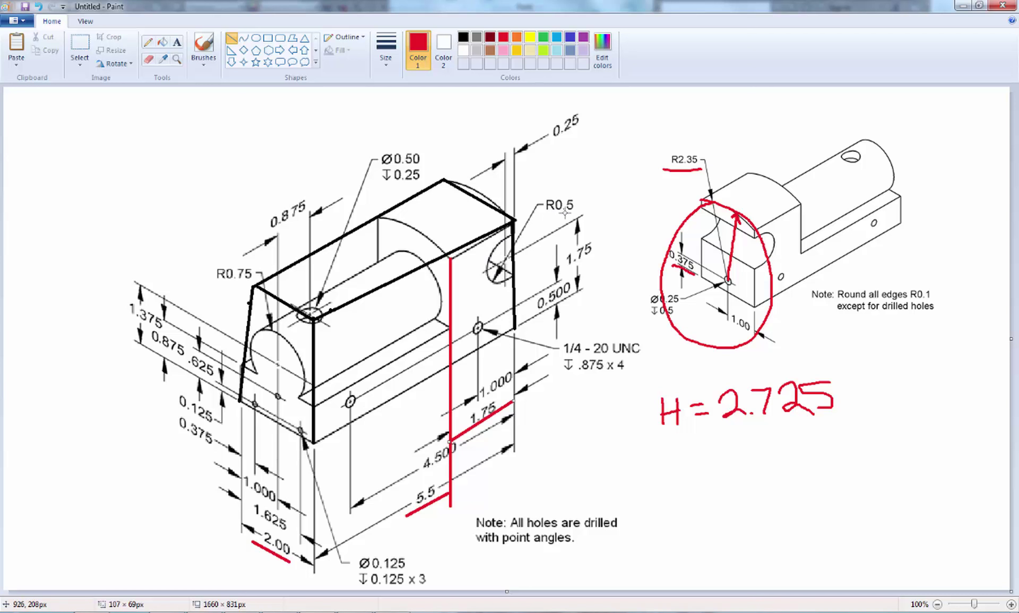
pyautogui.click(148, 42)
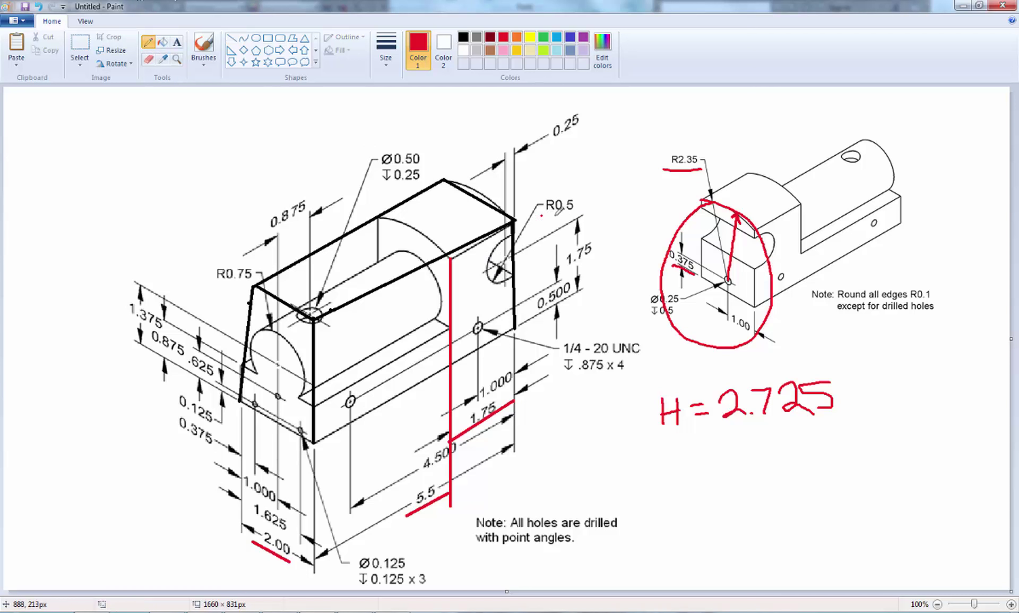
pyautogui.moveTo(542, 216); pyautogui.dragTo(593, 213)
pyautogui.moveTo(552, 143); pyautogui.dragTo(586, 120)
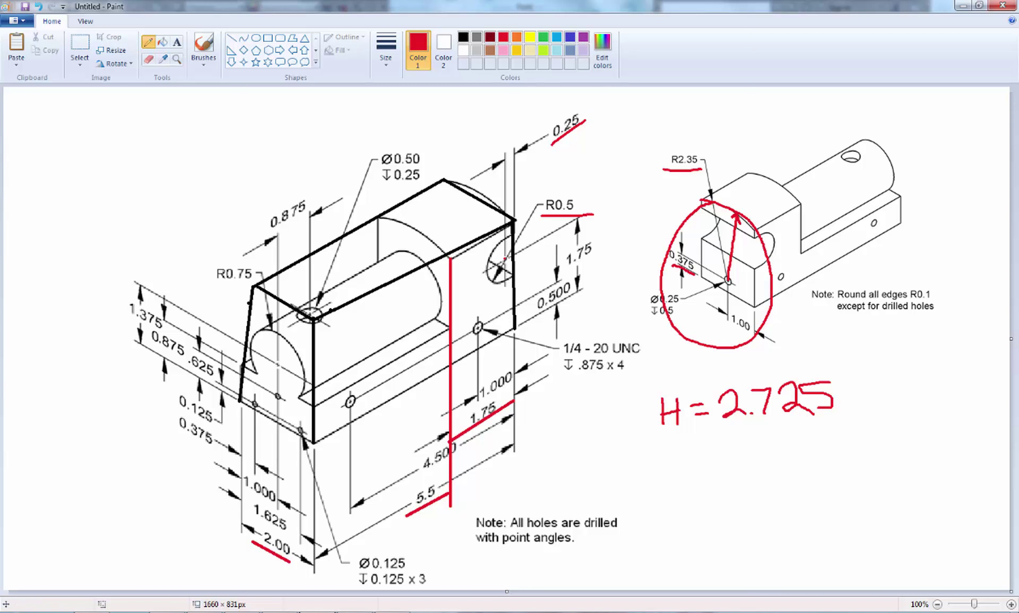
pyautogui.hotkey('alt', 'Tab')
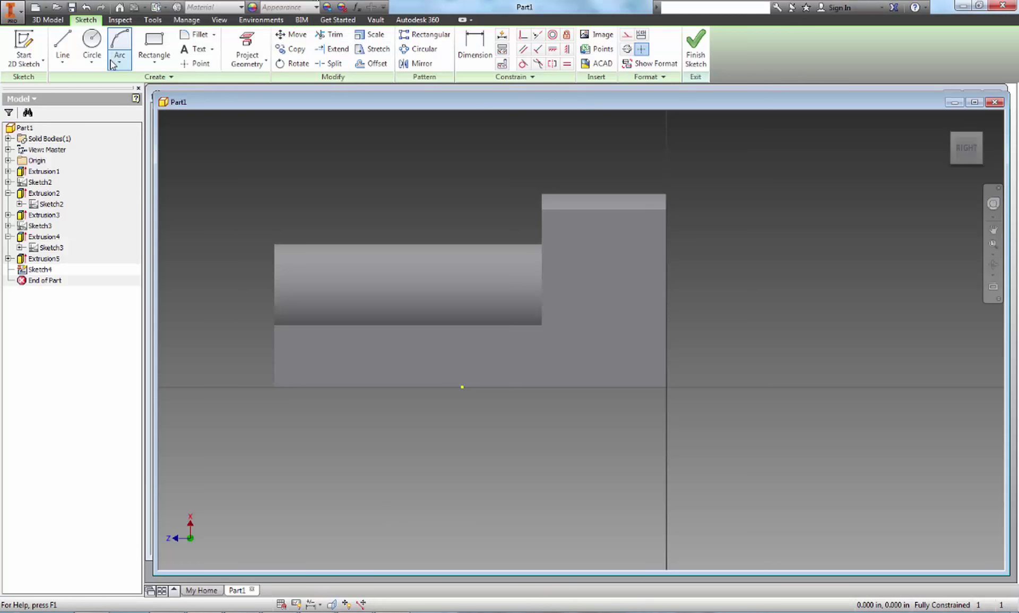
# Back in Inventor, sketch a circle about 0.89 in in diameter overlapping the cab's back edge.
pyautogui.click(93, 44)
pyautogui.scroll(-3, 663, 256)
pyautogui.click(626, 249)
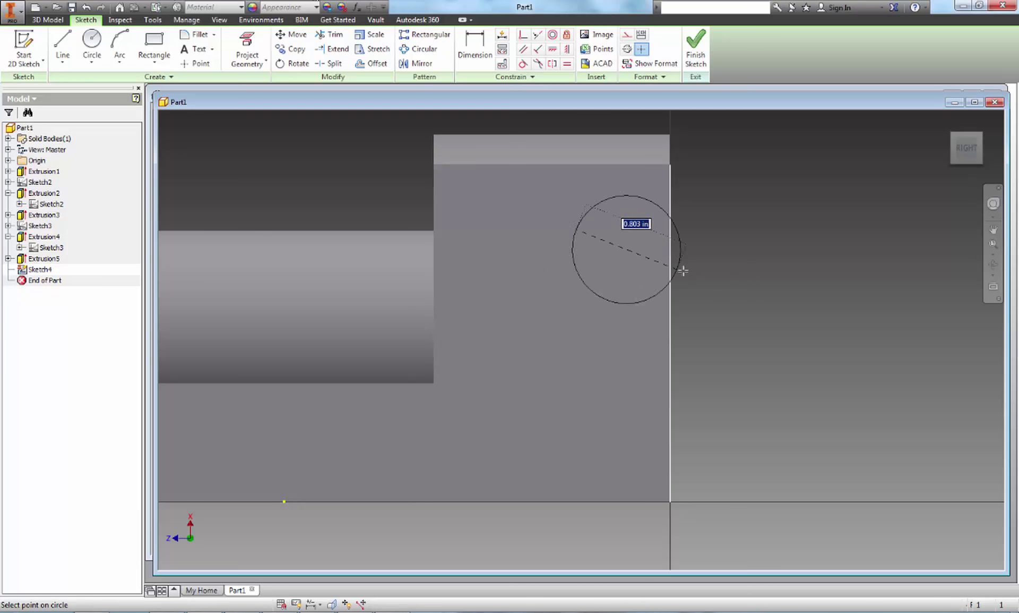
pyautogui.click(683, 268)
# Dimension the circle's diameter at 1 in.
pyautogui.click(475, 51)
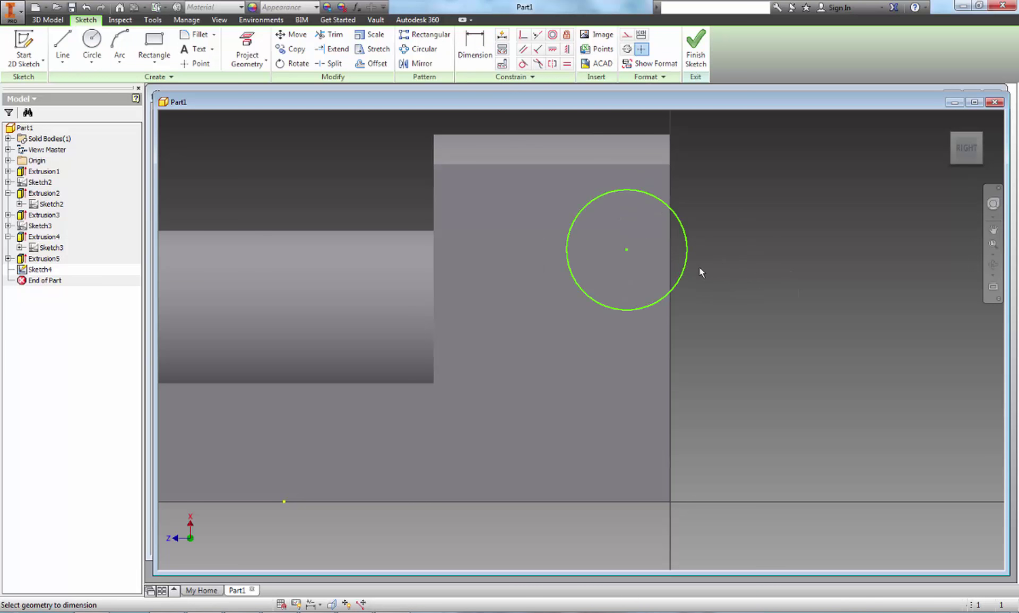
pyautogui.click(686, 273)
pyautogui.click(726, 312)
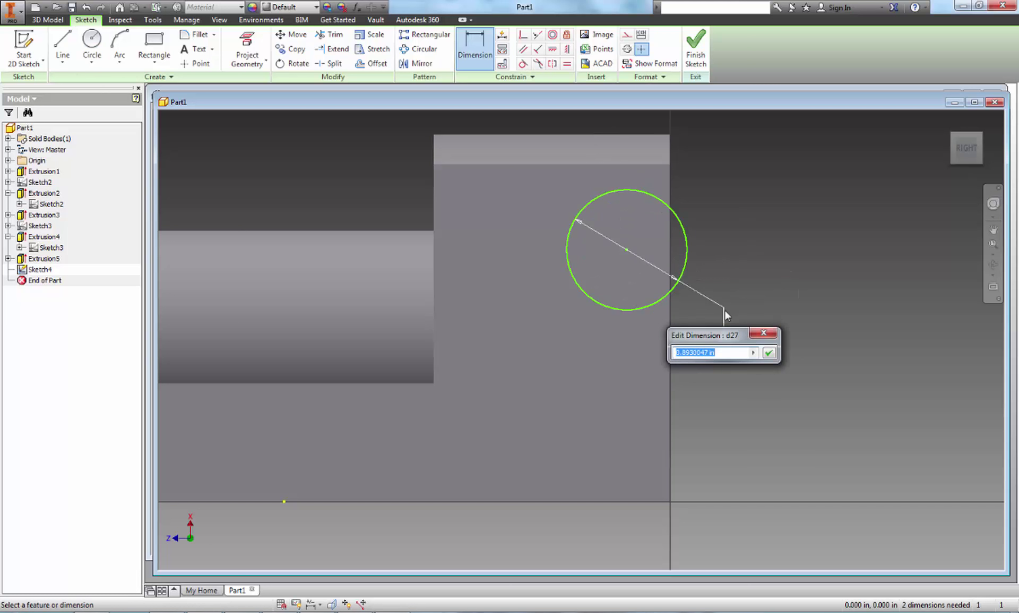
pyautogui.write('1')
pyautogui.press('Return')
pyautogui.scroll(3, 716, 230)
pyautogui.rightClick(716, 230)
pyautogui.press('Escape')
pyautogui.press('Escape')
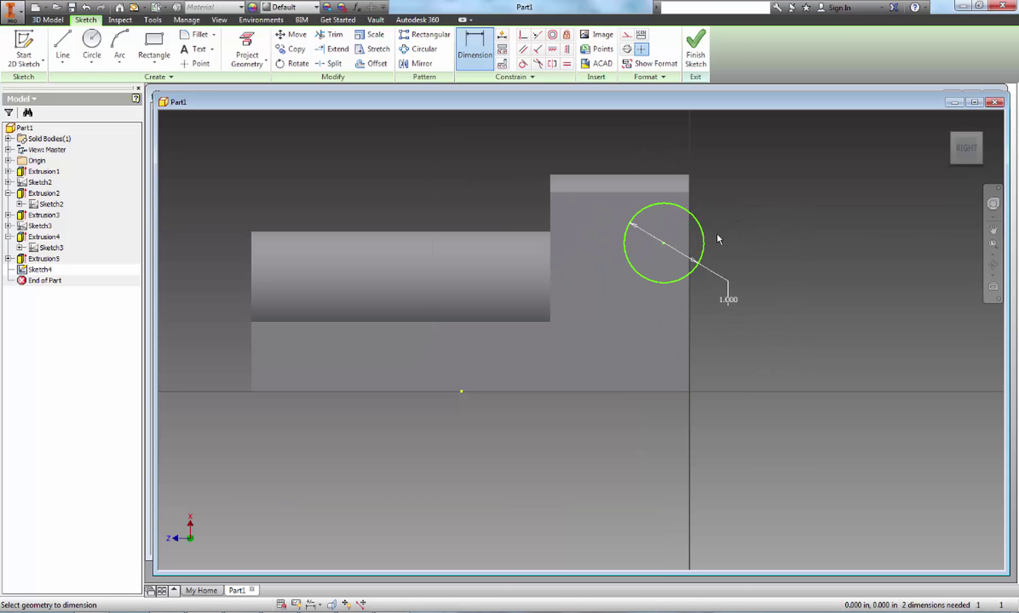
# Dimension the circle's center 0.25 in horizontally from the cab's back edge.
pyautogui.moveTo(691, 217); pyautogui.dragTo(579, 279, button='middle')
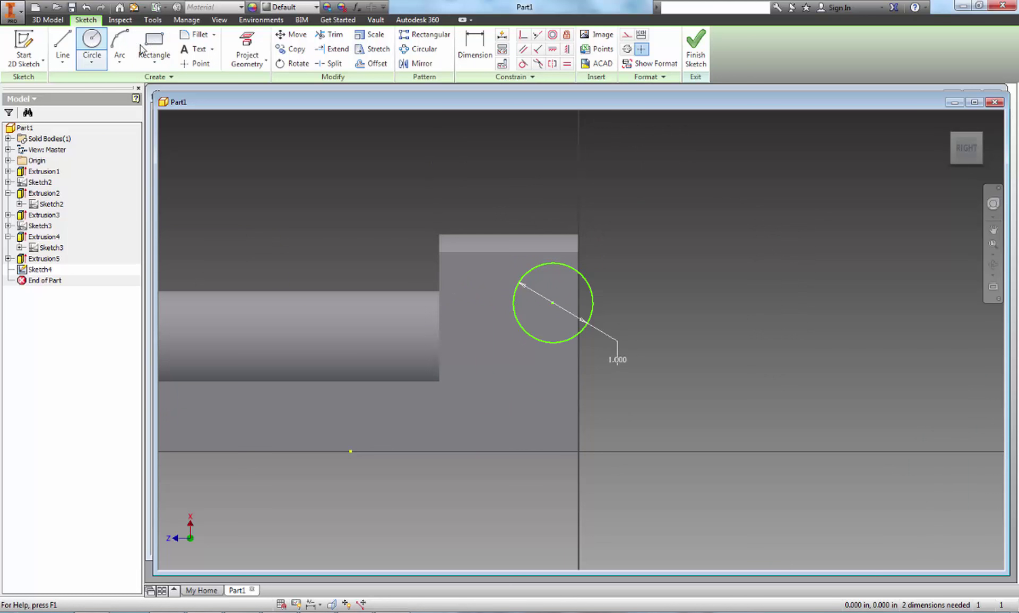
pyautogui.click(475, 48)
pyautogui.click(553, 307)
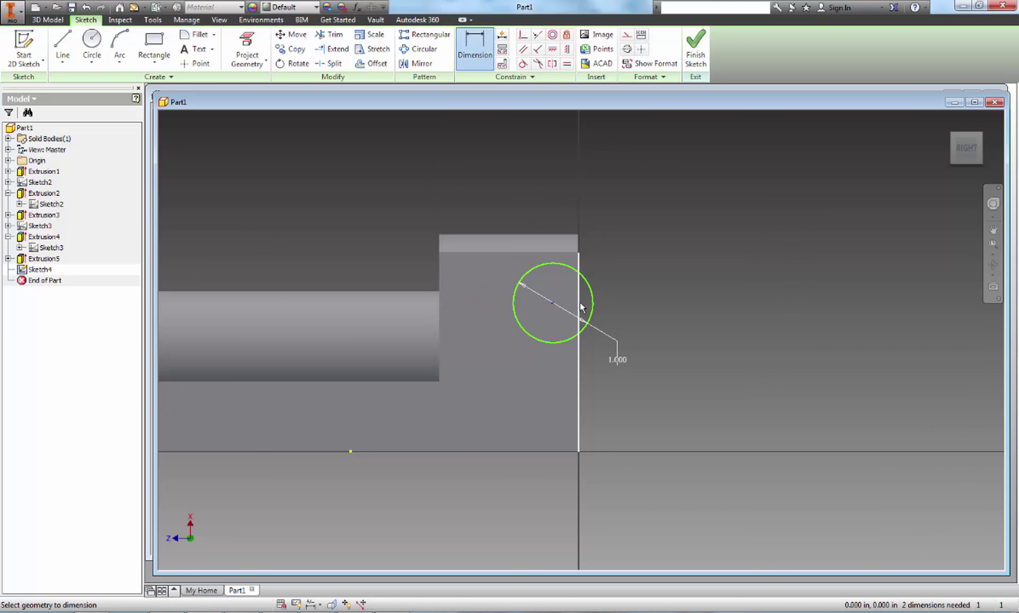
pyautogui.click(579, 302)
pyautogui.click(564, 207)
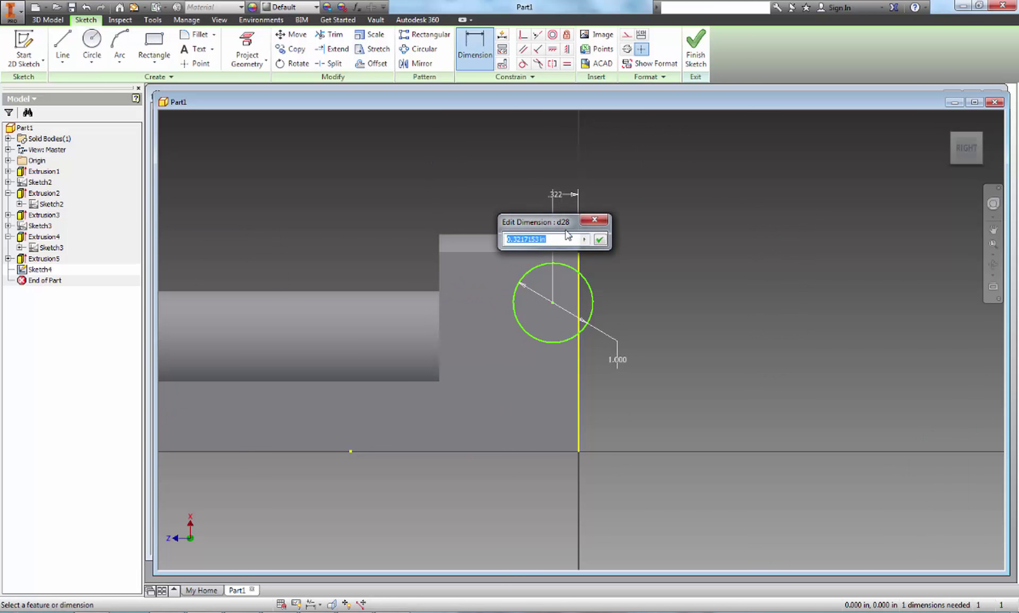
pyautogui.press('Escape')
pyautogui.moveTo(562, 201); pyautogui.dragTo(568, 200)
pyautogui.doubleClick(567, 200)
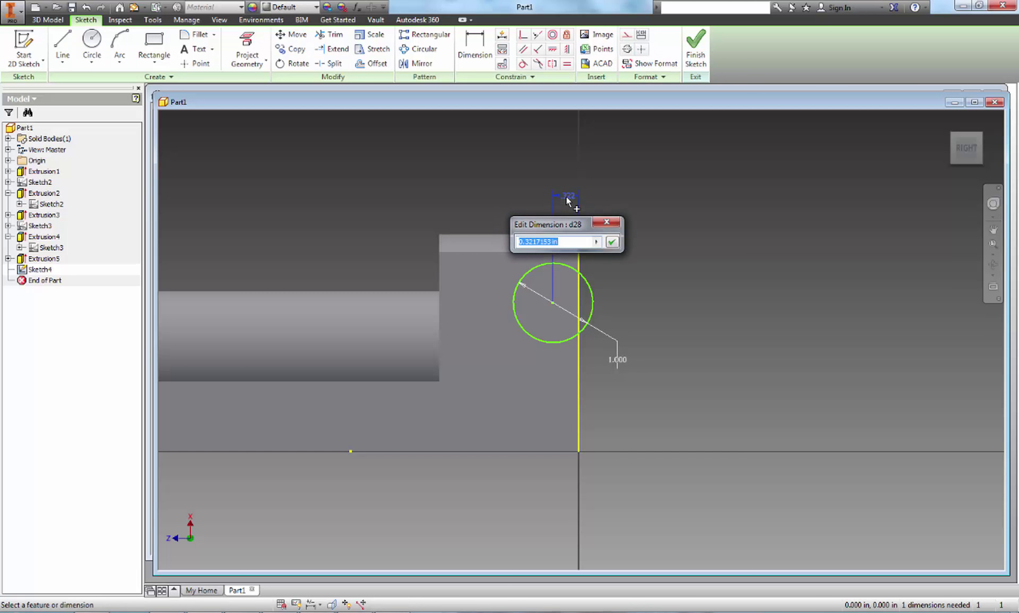
pyautogui.write('.25')
pyautogui.press('Return')
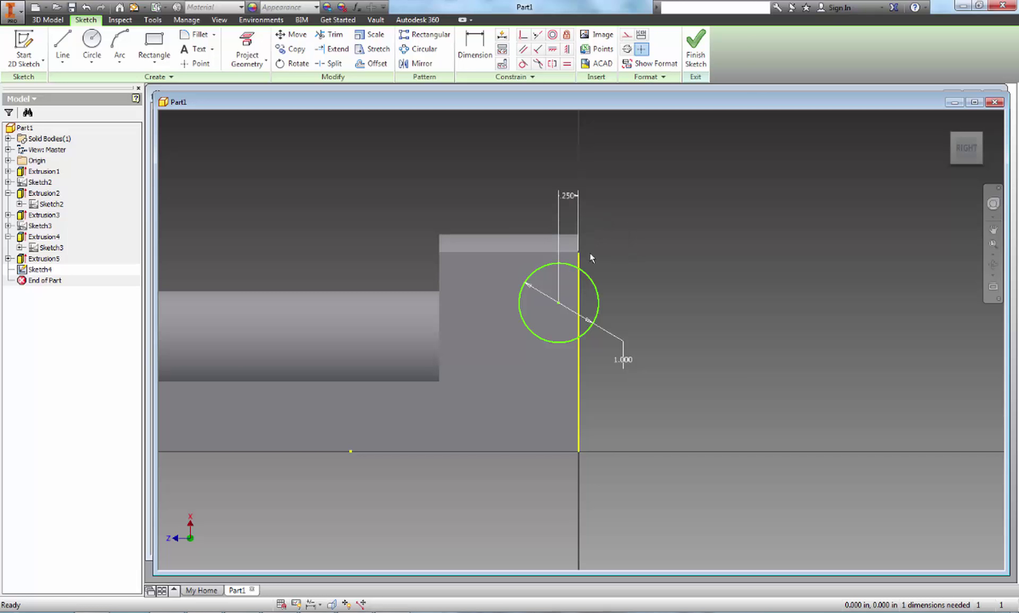
# Check the notch's height on the drawing and dimension the circle's center 1.75 in above the body's bottom edge.
pyautogui.press('alt')
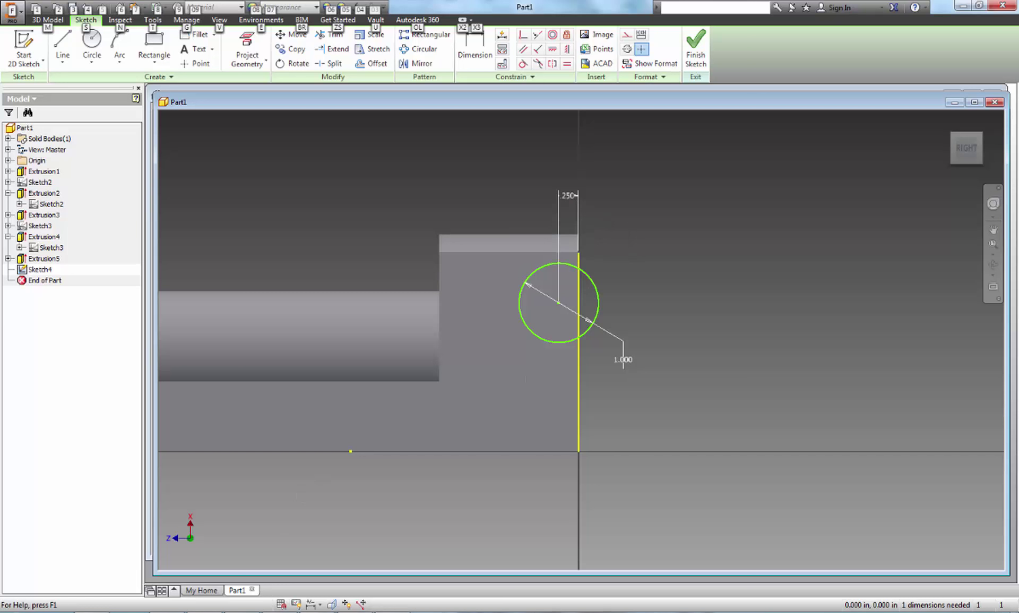
pyautogui.hotkey('alt', 'Tab')
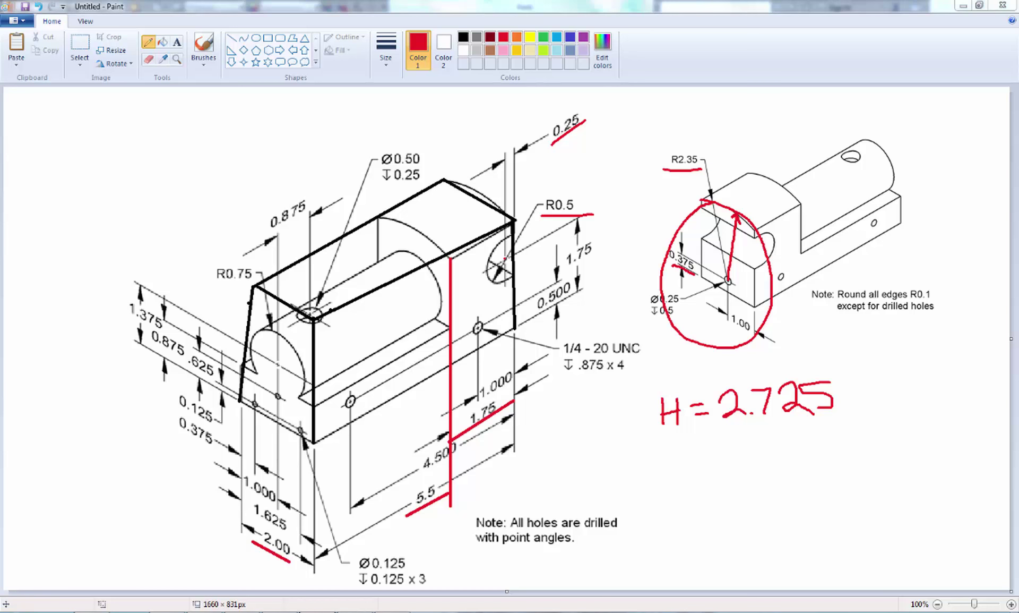
pyautogui.hotkey('alt', 'Tab')
pyautogui.press('d')
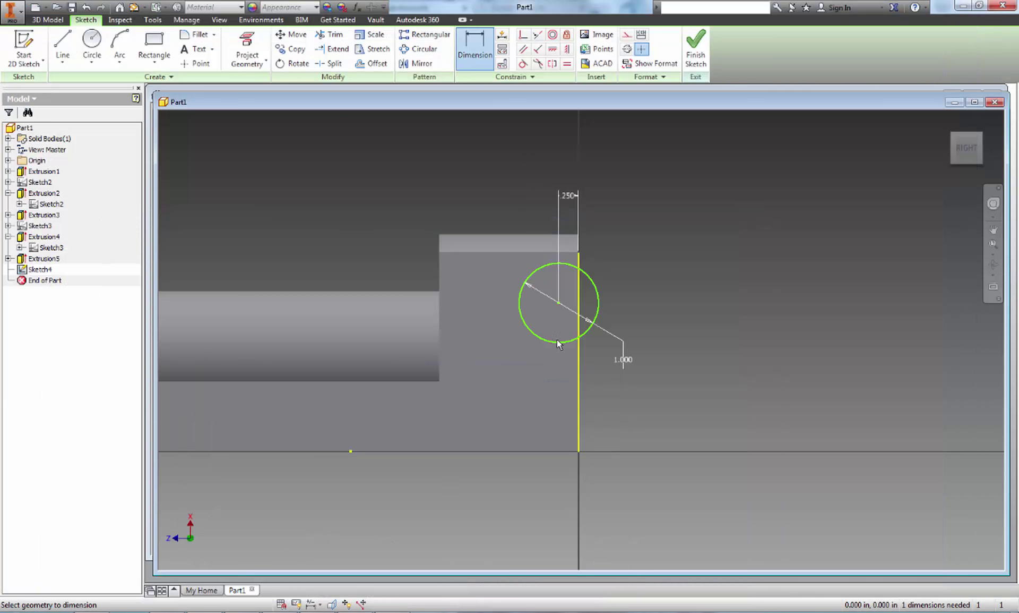
pyautogui.click(550, 451)
pyautogui.click(559, 303)
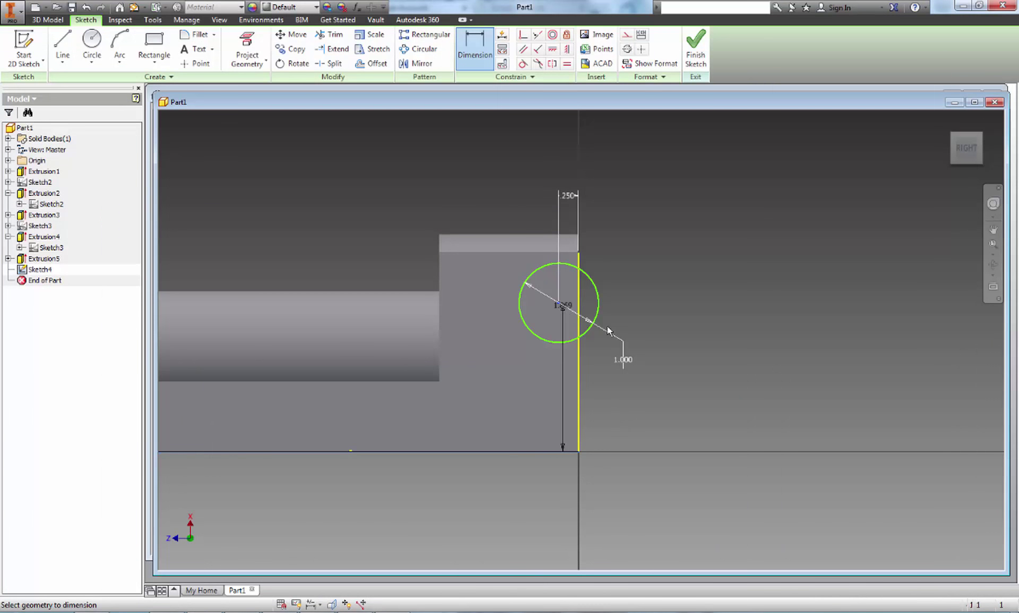
pyautogui.click(657, 374)
pyautogui.write('1.')
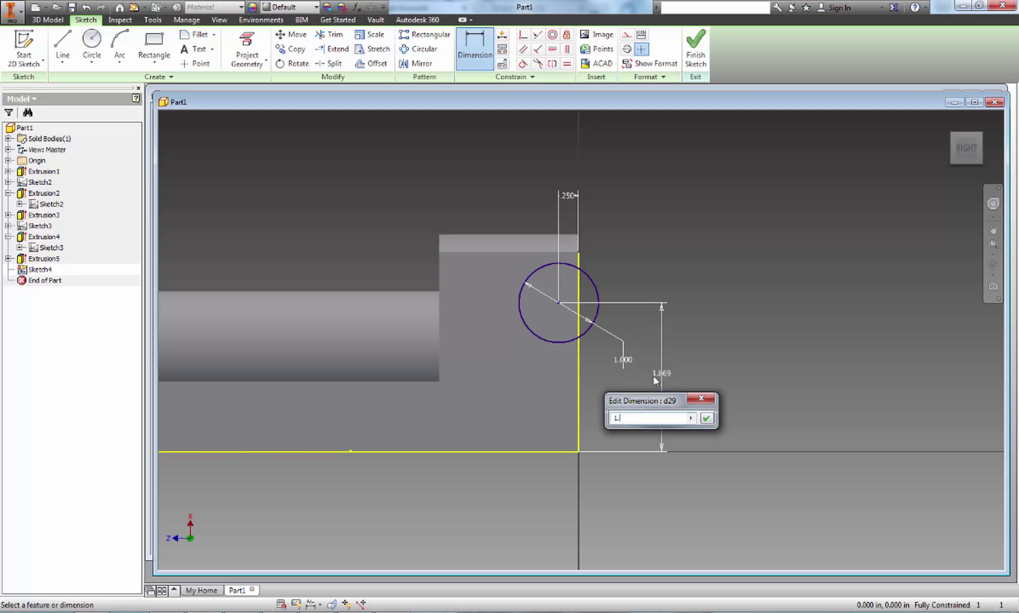
pyautogui.write('75')
pyautogui.press('Return')
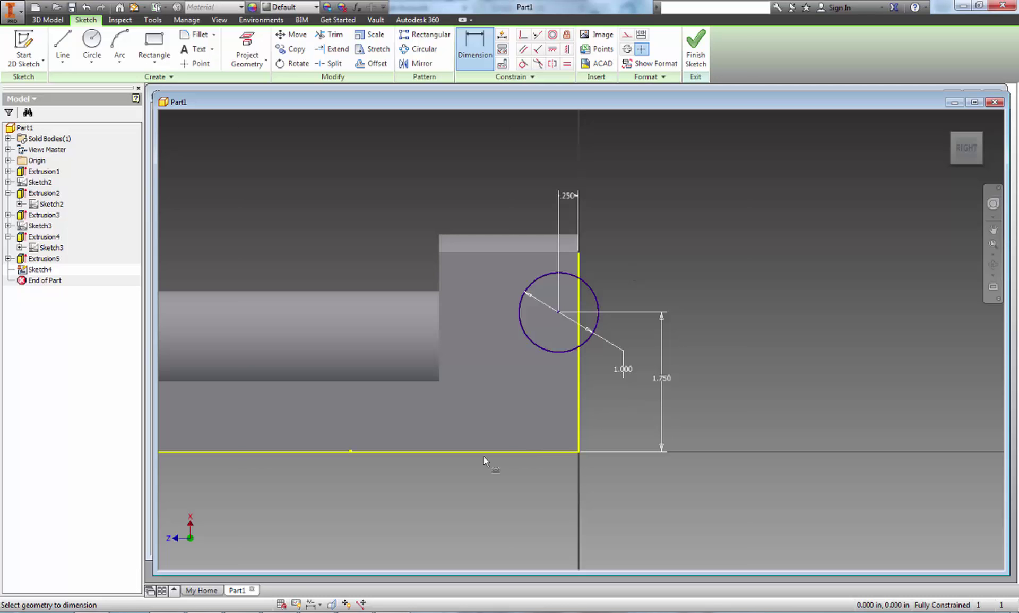
# Mark the notch's straight edges on the drawing, and draw a horizontal line from the circle's top point past the cab's back edge.
pyautogui.click(311, 611)
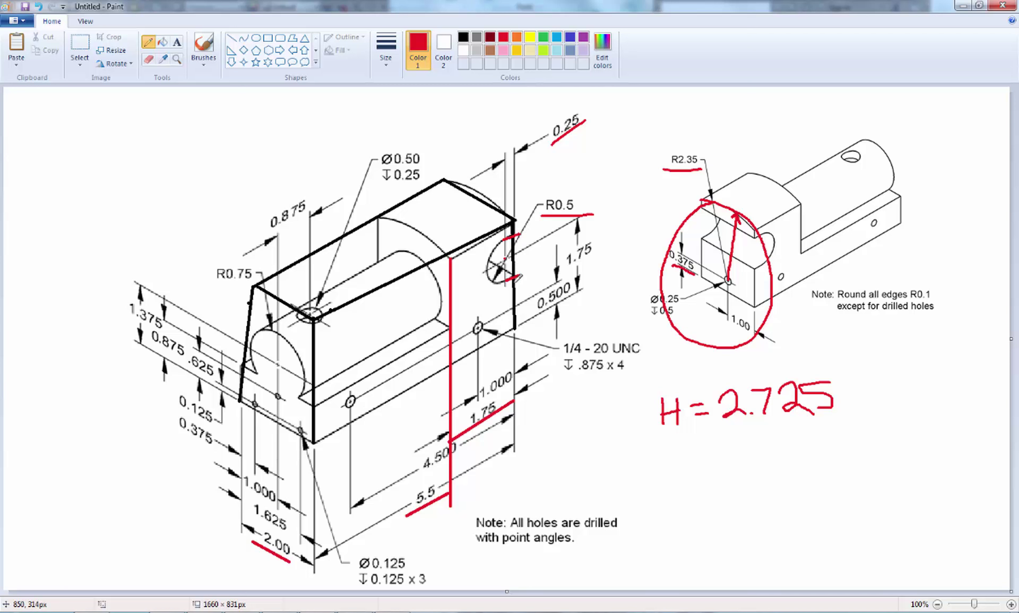
pyautogui.click(311, 612)
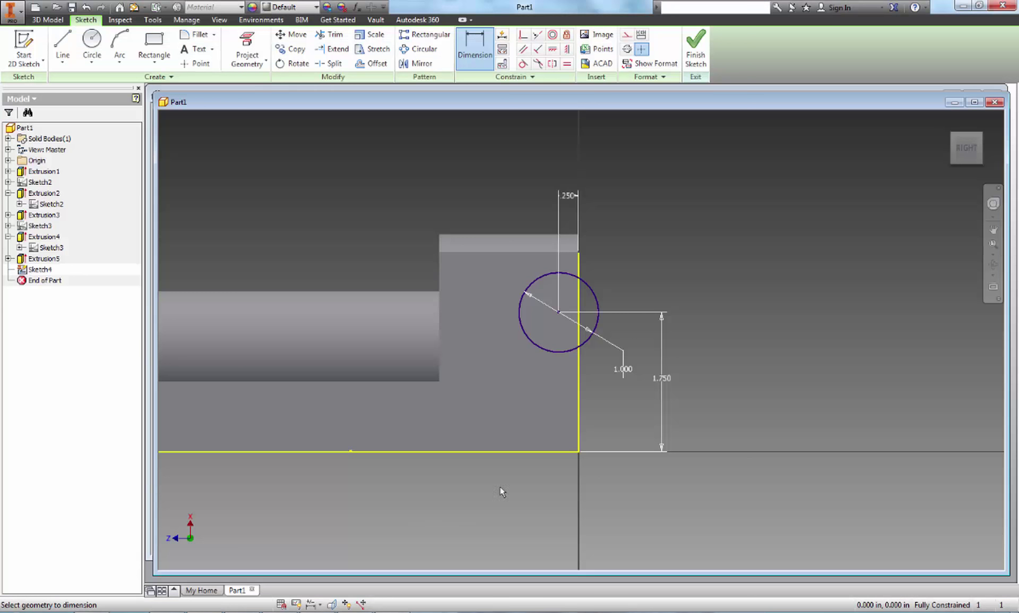
pyautogui.click(574, 275)
pyautogui.scroll(2, 575, 280)
pyautogui.scroll(2, 575, 281)
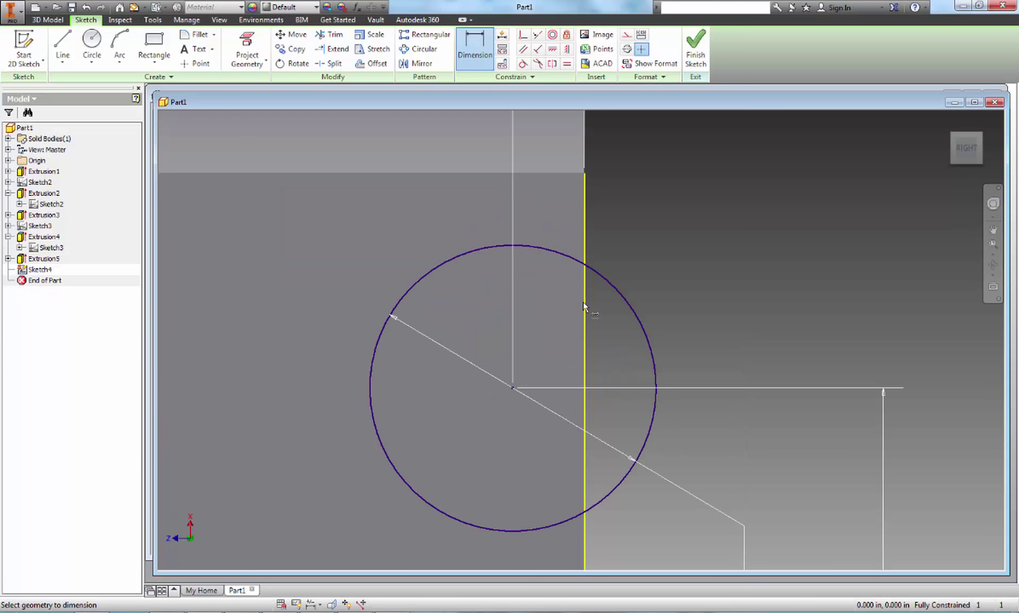
pyautogui.click(62, 45)
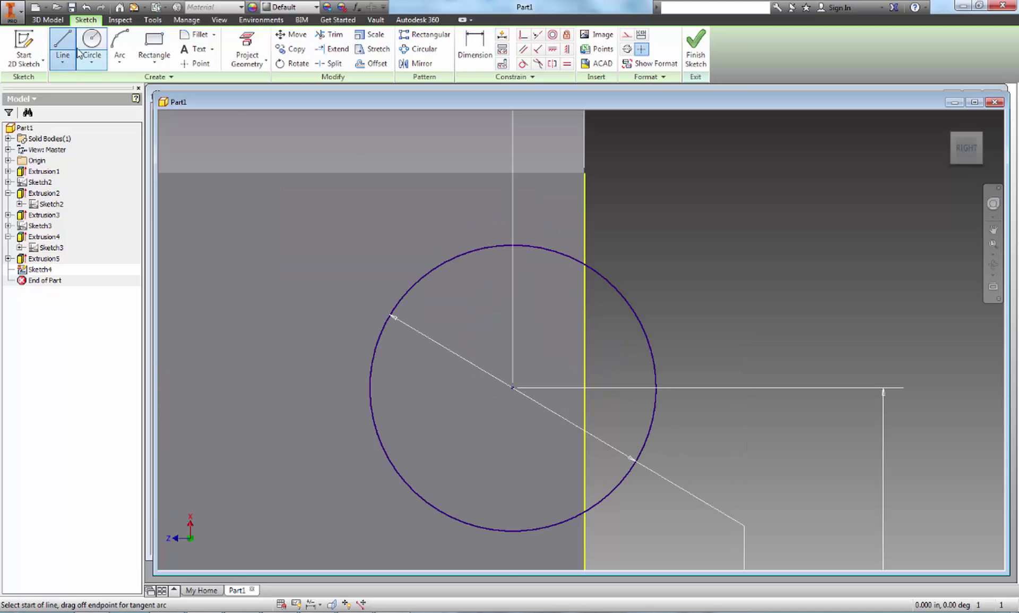
pyautogui.click(513, 246)
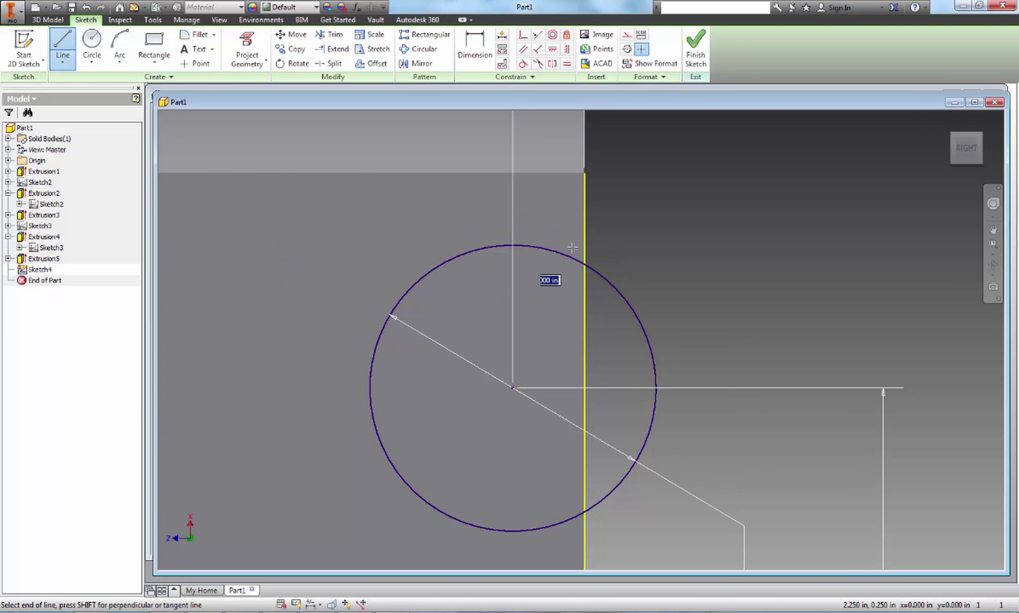
pyautogui.click(647, 246)
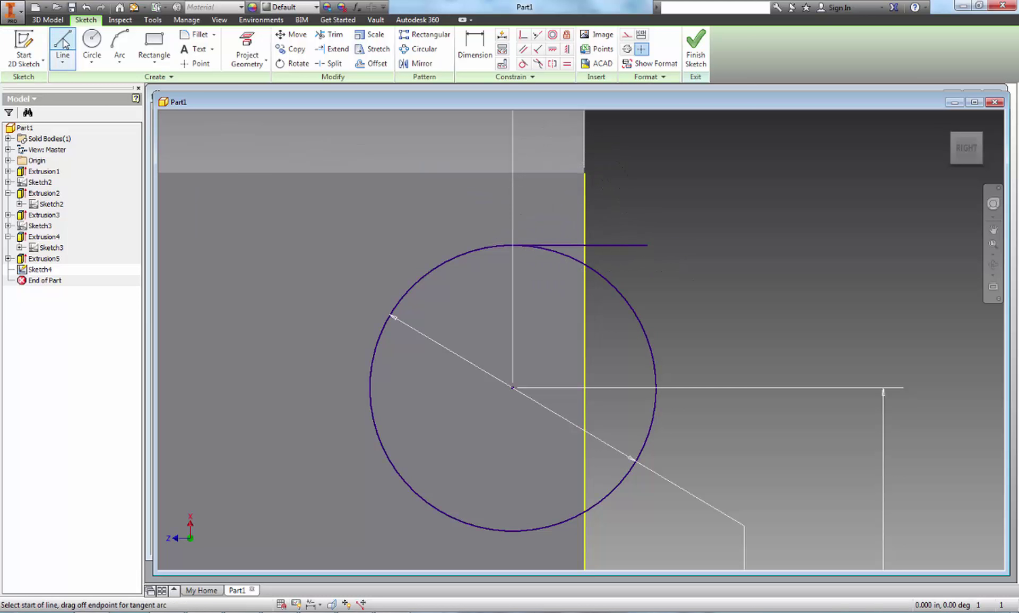
# Draw a horizontal line from the circle's bottom past the back edge and join it to the upper line with a vertical line.
pyautogui.moveTo(559, 504); pyautogui.dragTo(530, 464, button='middle')
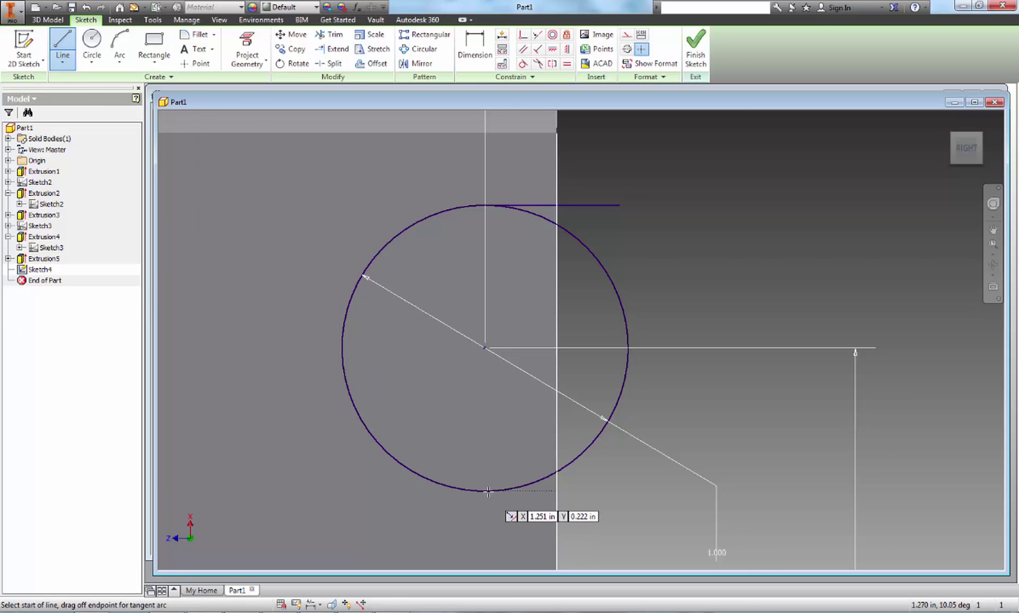
pyautogui.click(489, 490)
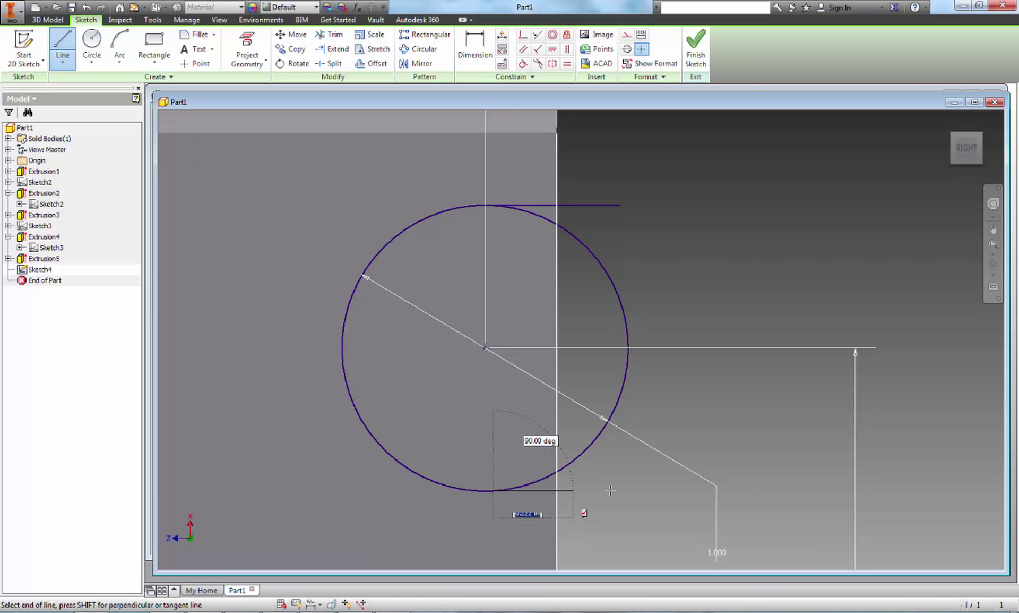
pyautogui.click(638, 489)
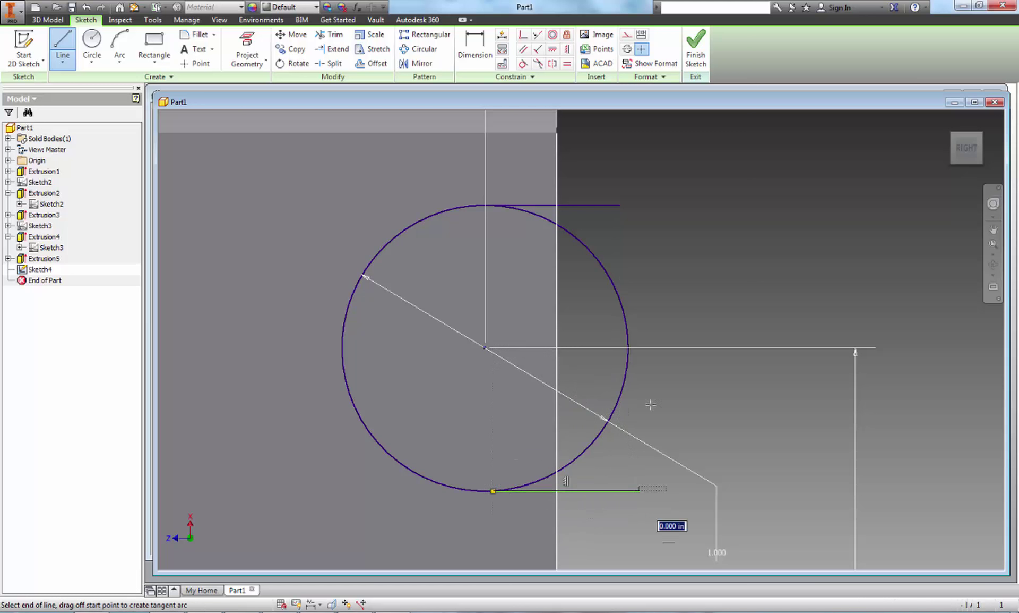
pyautogui.click(639, 205)
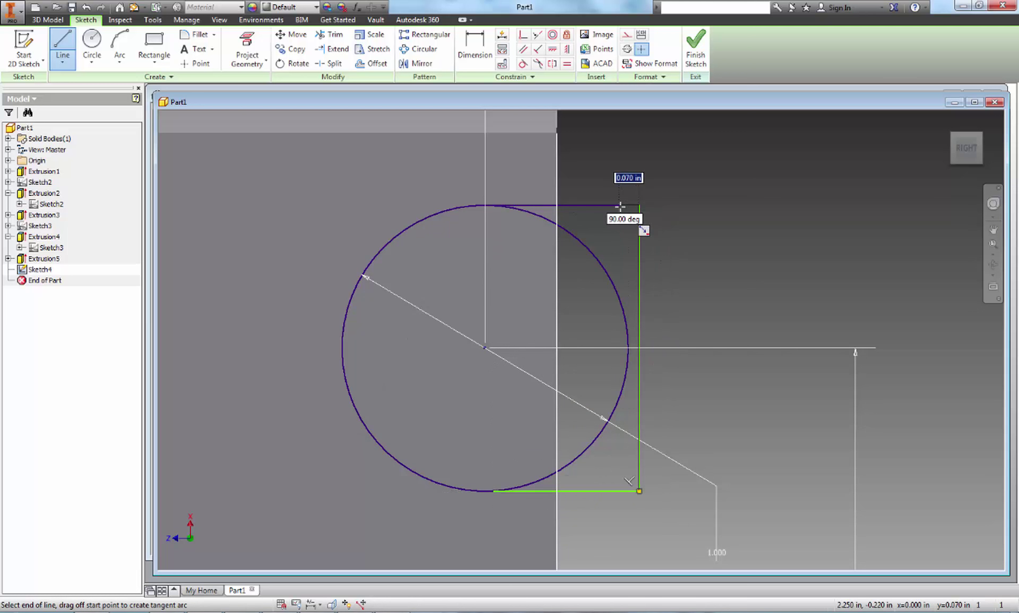
pyautogui.press('Escape')
# Trim away the circle's back half between the two horizontal lines to leave an open-ended U-shaped notch profile.
pyautogui.scroll(-4, 616, 484)
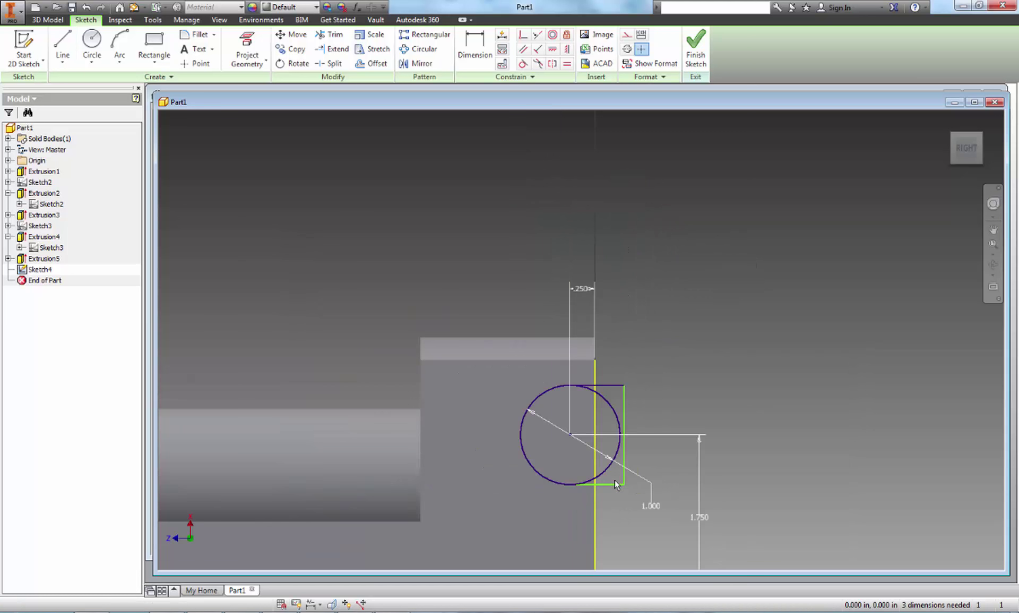
pyautogui.moveTo(616, 485); pyautogui.dragTo(560, 431, button='middle')
pyautogui.scroll(3, 565, 436)
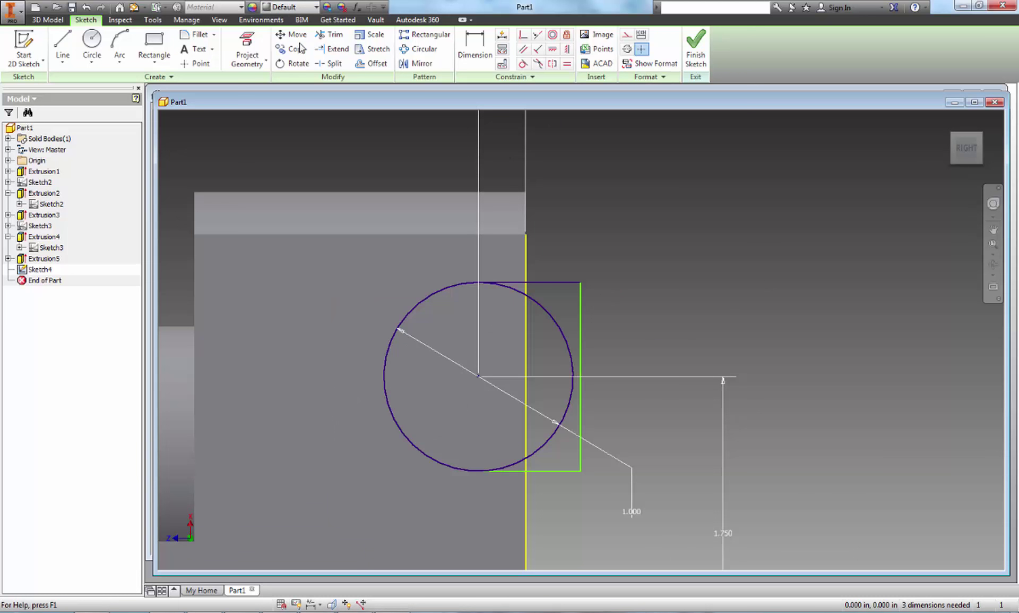
pyautogui.click(329, 34)
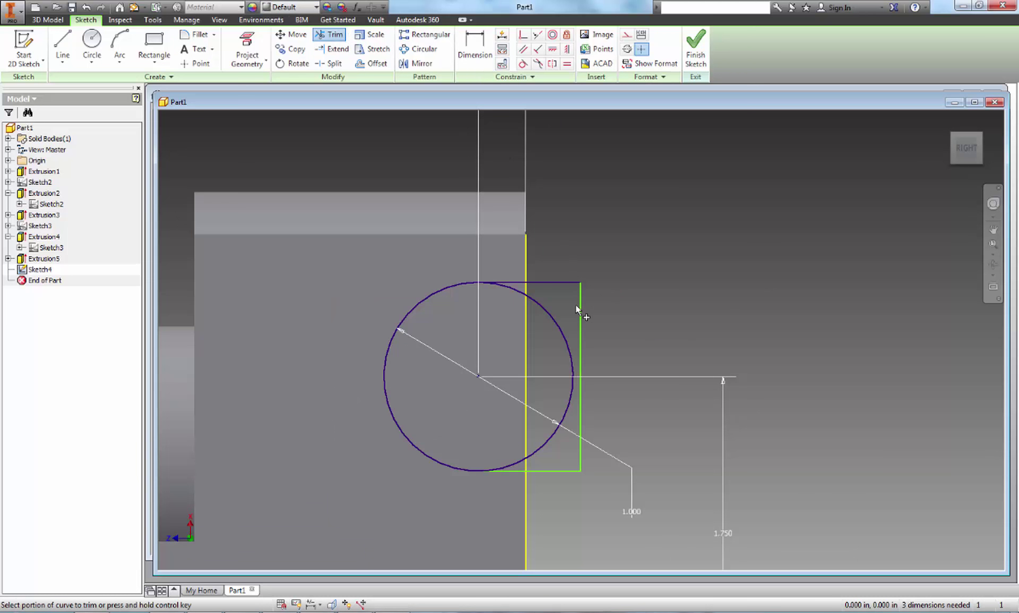
pyautogui.click(558, 325)
pyautogui.click(513, 289)
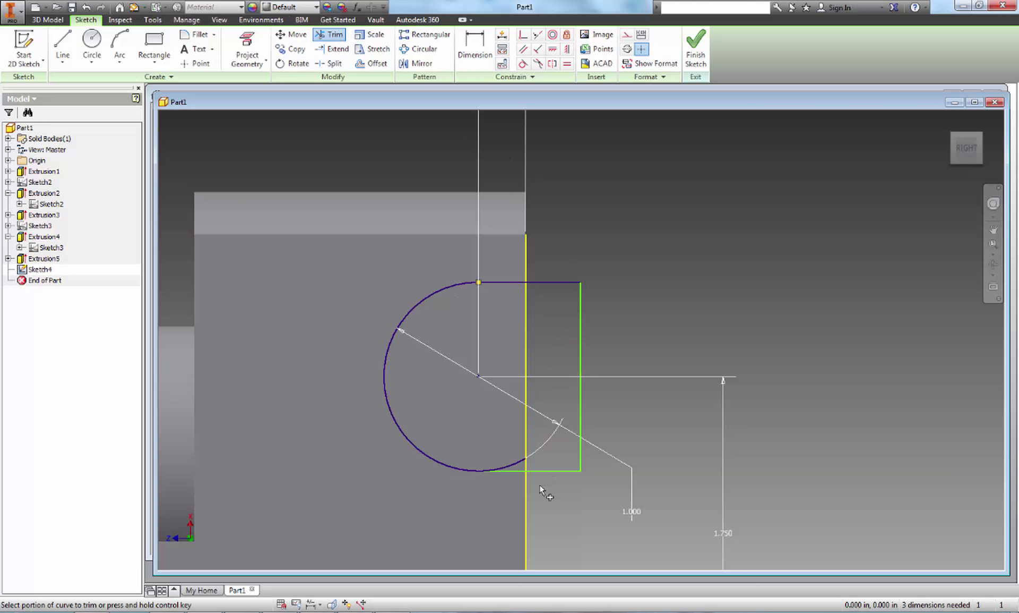
pyautogui.click(515, 463)
pyautogui.scroll(-3, 513, 371)
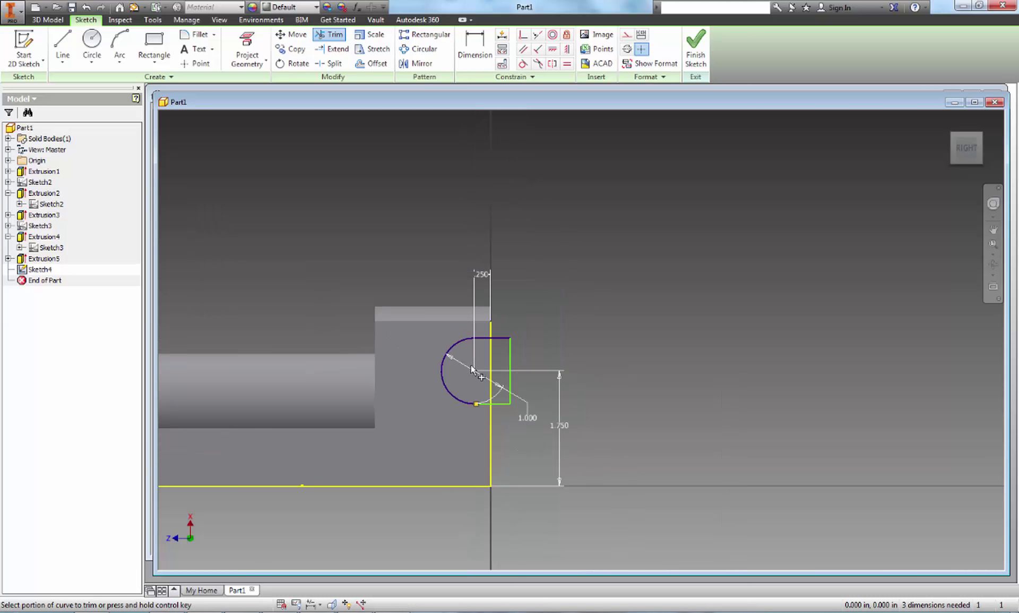
pyautogui.moveTo(517, 428)
pyautogui.mouseDown(button='middle')
pyautogui.moveTo(626, 281)
pyautogui.moveTo(646, 348)
pyautogui.mouseUp(button='middle')
pyautogui.press('Escape')
# Sketch two small circles near the body's bottom edge for the side holes, one near the front and one below the notch.
pyautogui.press('c')
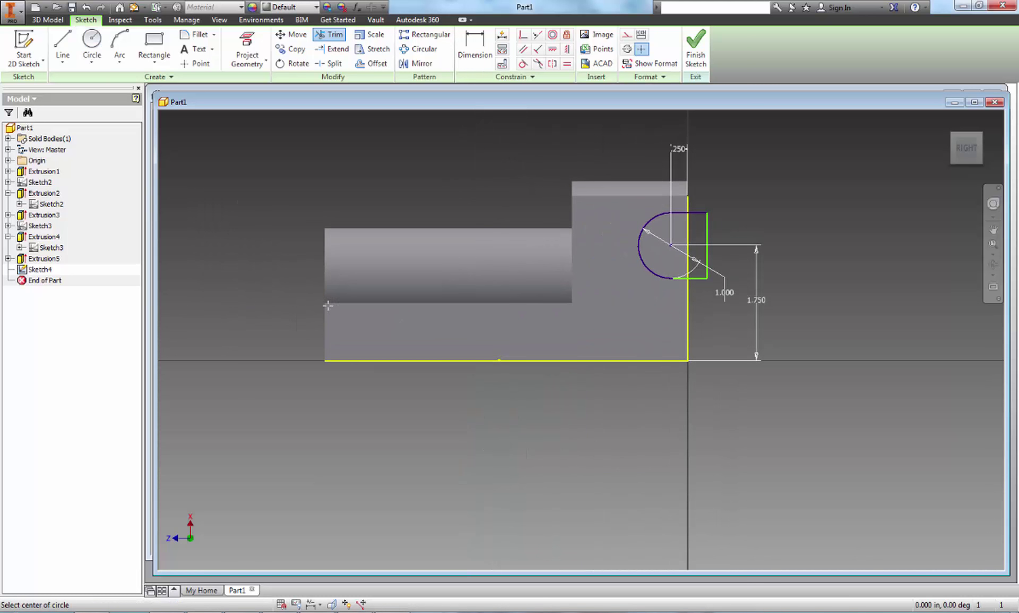
pyautogui.click(363, 338)
pyautogui.click(374, 339)
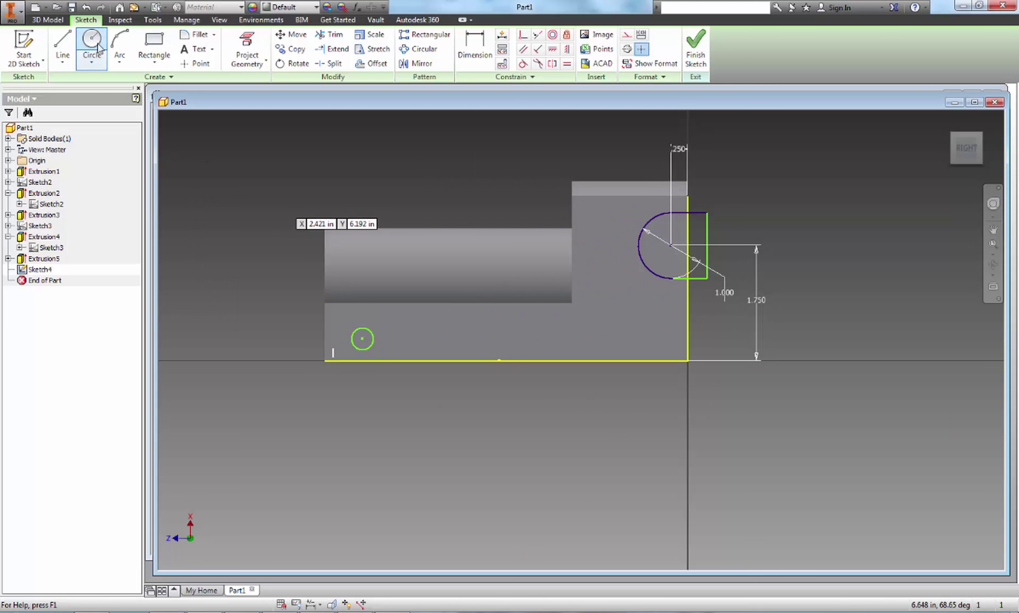
pyautogui.click(616, 338)
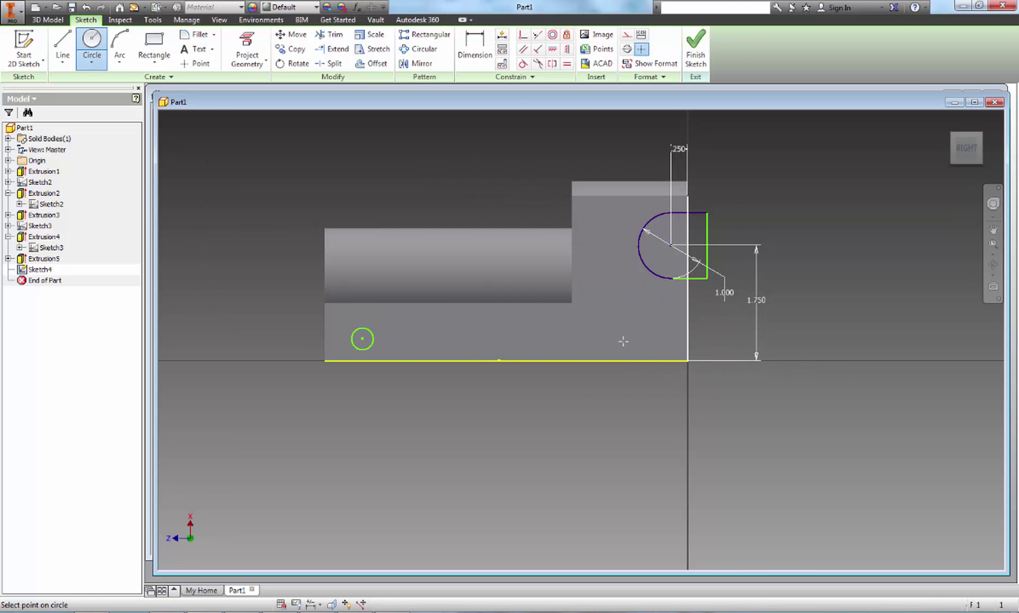
pyautogui.click(626, 352)
pyautogui.press('Escape')
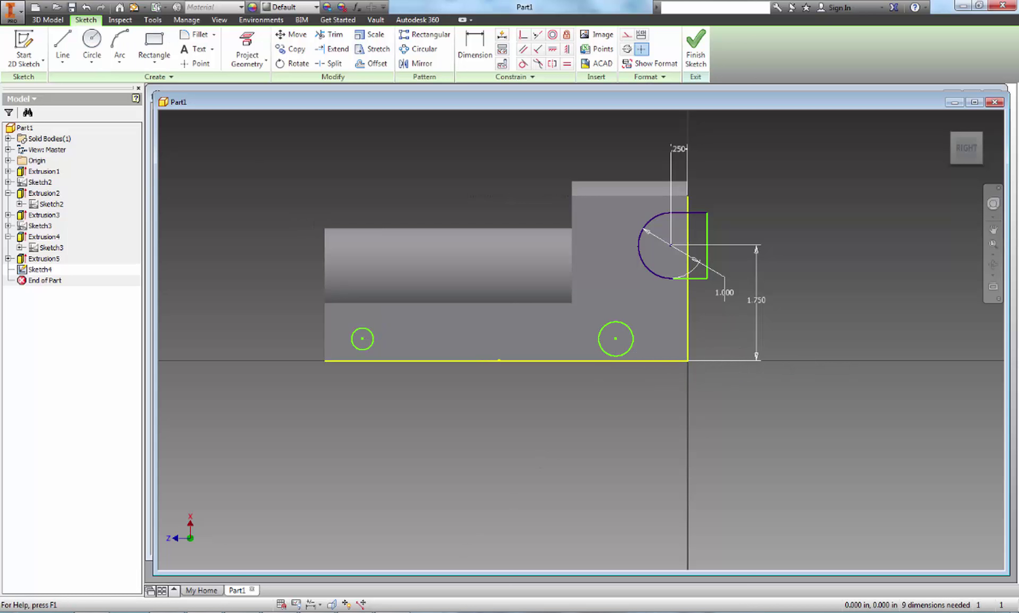
# Switch to the drawing in Paint and underline the side holes' 1/4 - 20 UNC thread and .875 x 4 depth callout.
pyautogui.hotkey('alt', 'Tab')
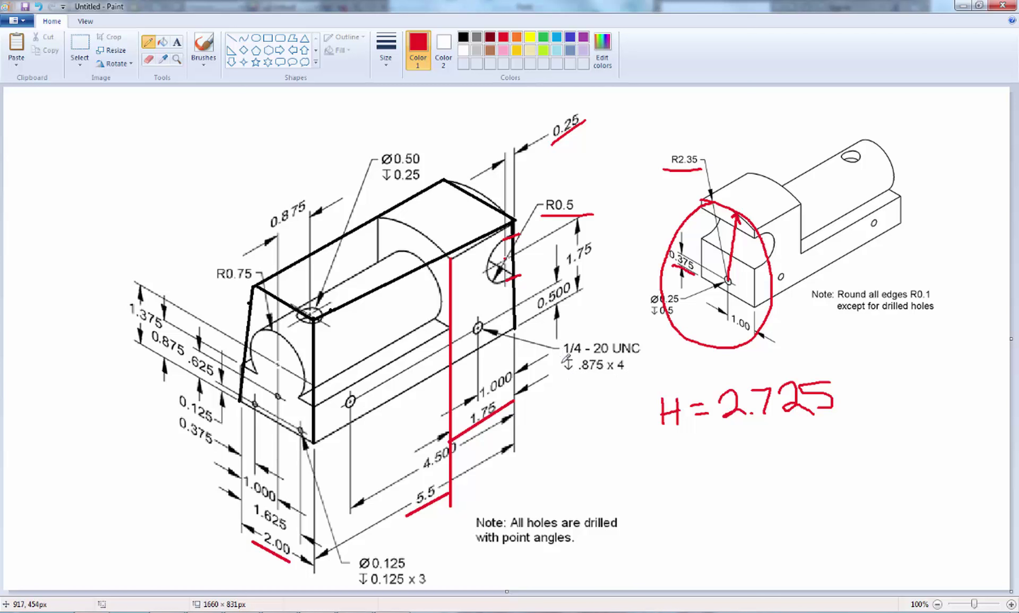
pyautogui.moveTo(567, 359); pyautogui.dragTo(634, 350)
pyautogui.moveTo(559, 375); pyautogui.dragTo(628, 375)
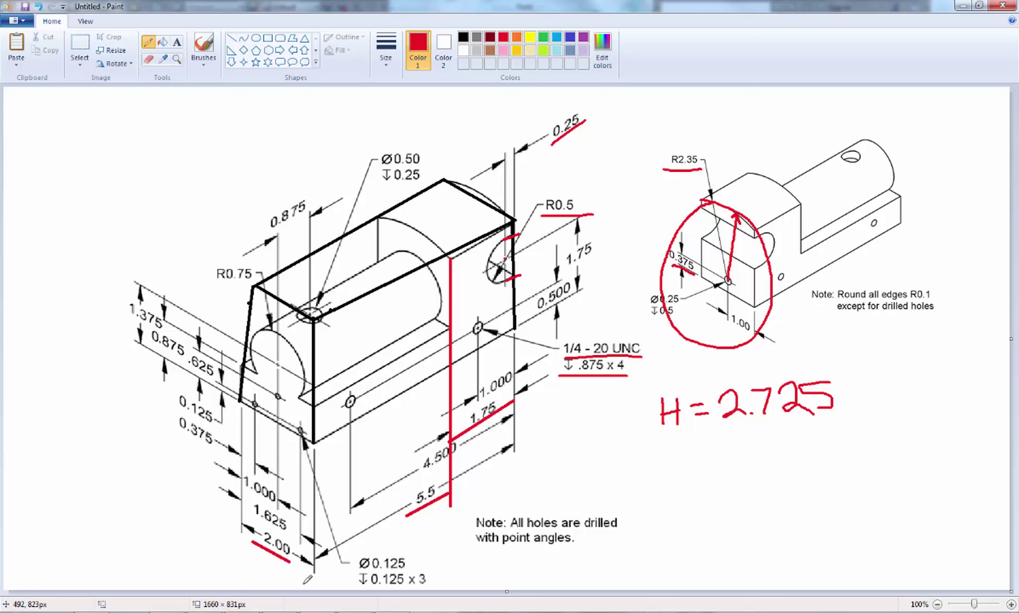
pyautogui.click(315, 611)
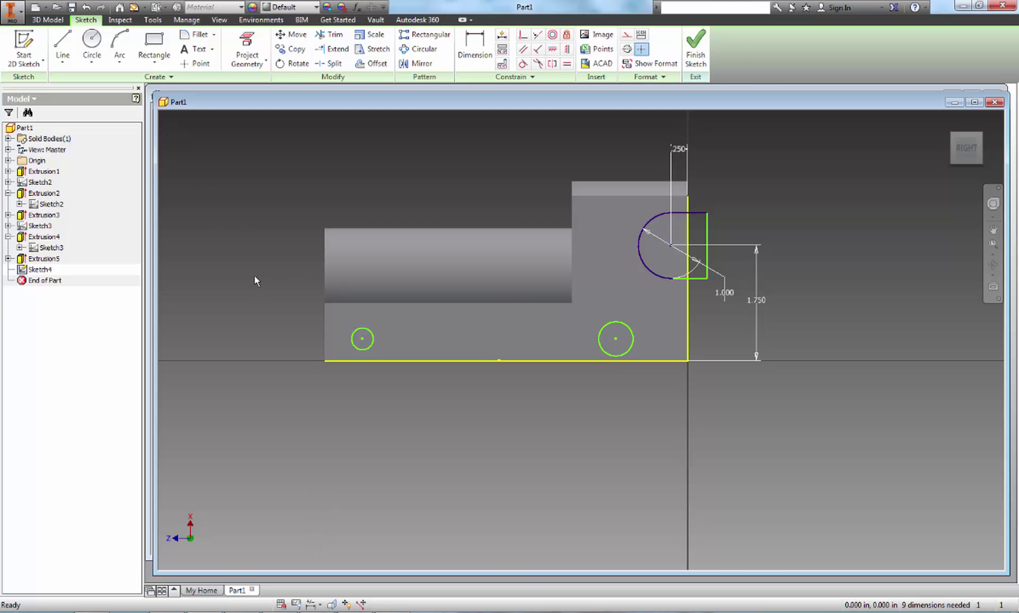
# In the Inventor sketch, delete both side-hole circles and place a sketch point at each hole's approximate position instead.
pyautogui.moveTo(262, 288)
pyautogui.mouseDown()
pyautogui.moveTo(552, 394)
pyautogui.moveTo(674, 419)
pyautogui.mouseUp()
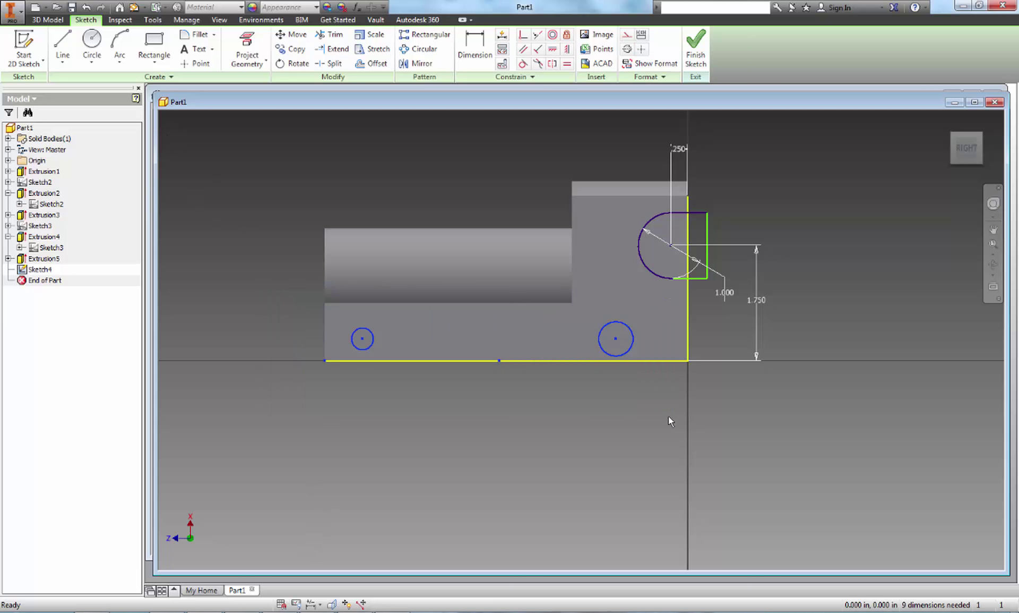
pyautogui.press('Delete')
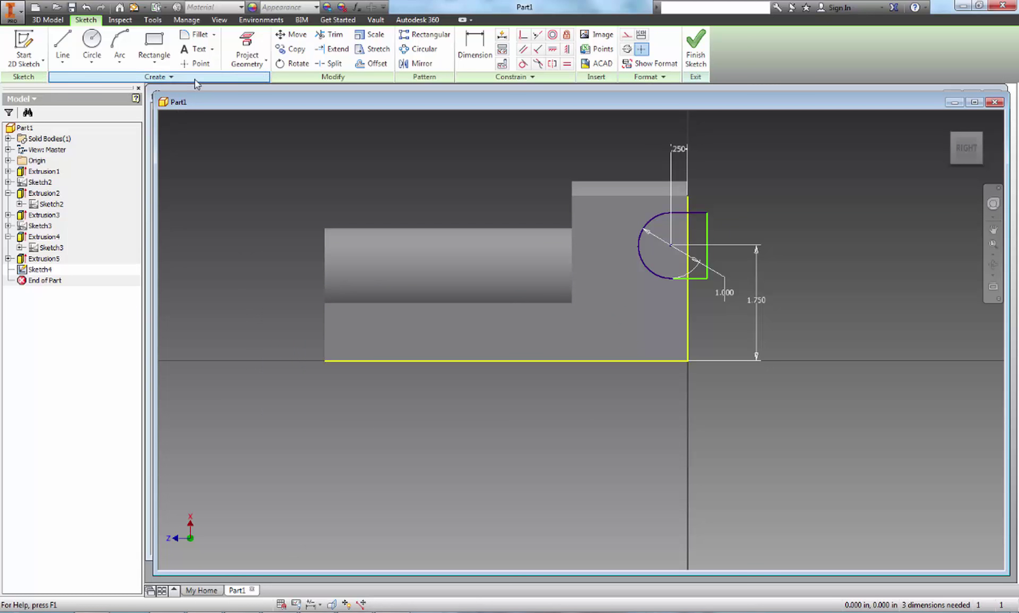
pyautogui.click(196, 63)
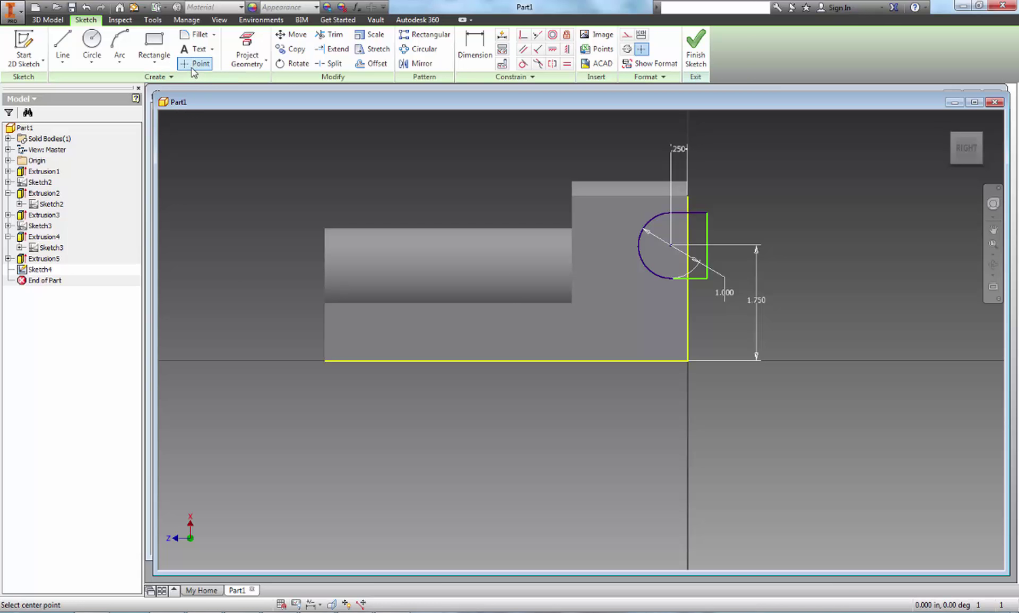
pyautogui.click(358, 341)
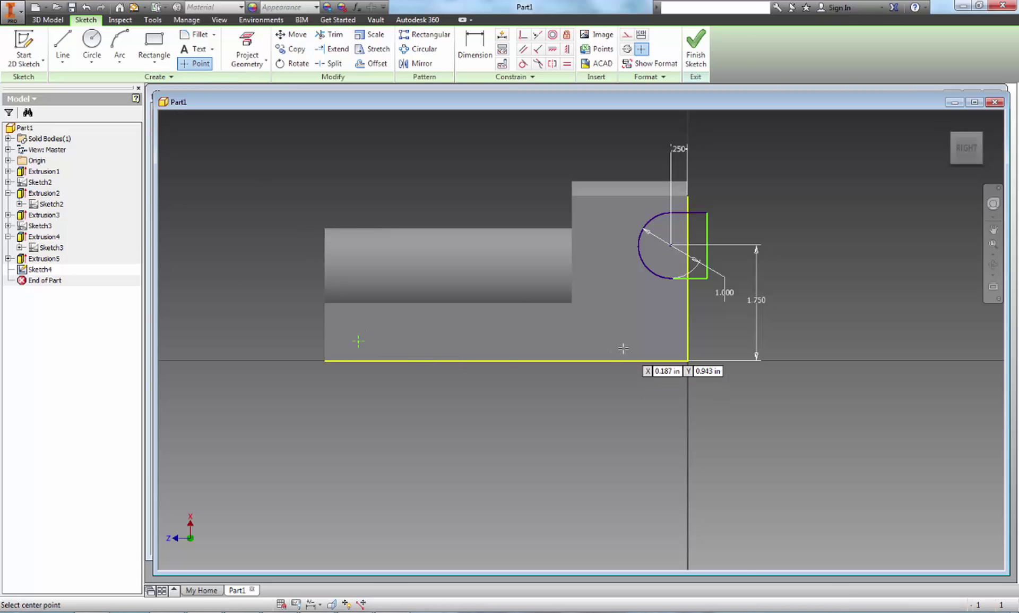
pyautogui.click(622, 342)
pyautogui.press('Escape')
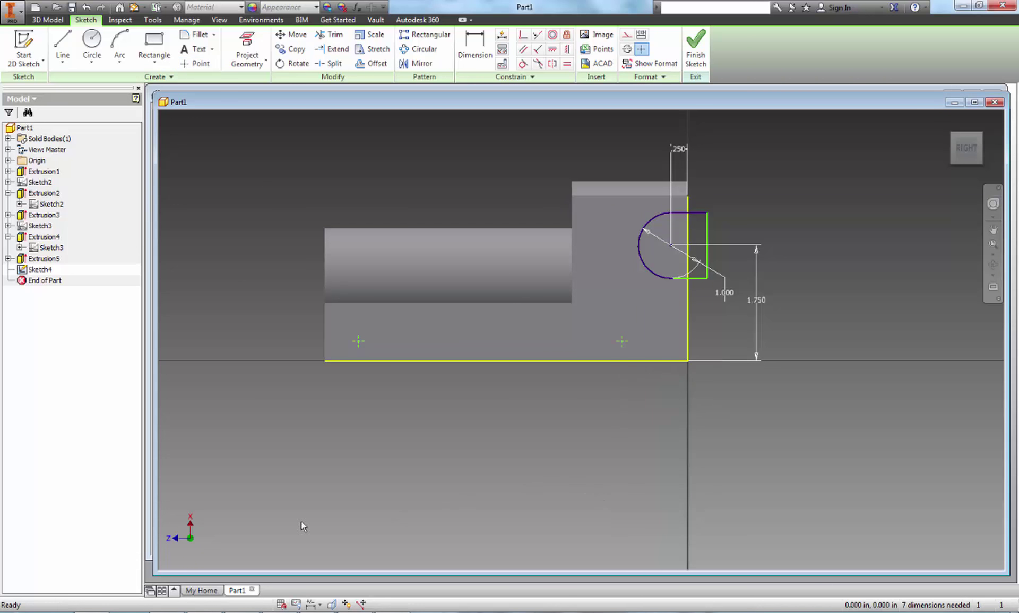
# On the Paint drawing, underline the 0.500 hole height and mark the distance from each body end to its nearest side hole.
pyautogui.click(351, 610)
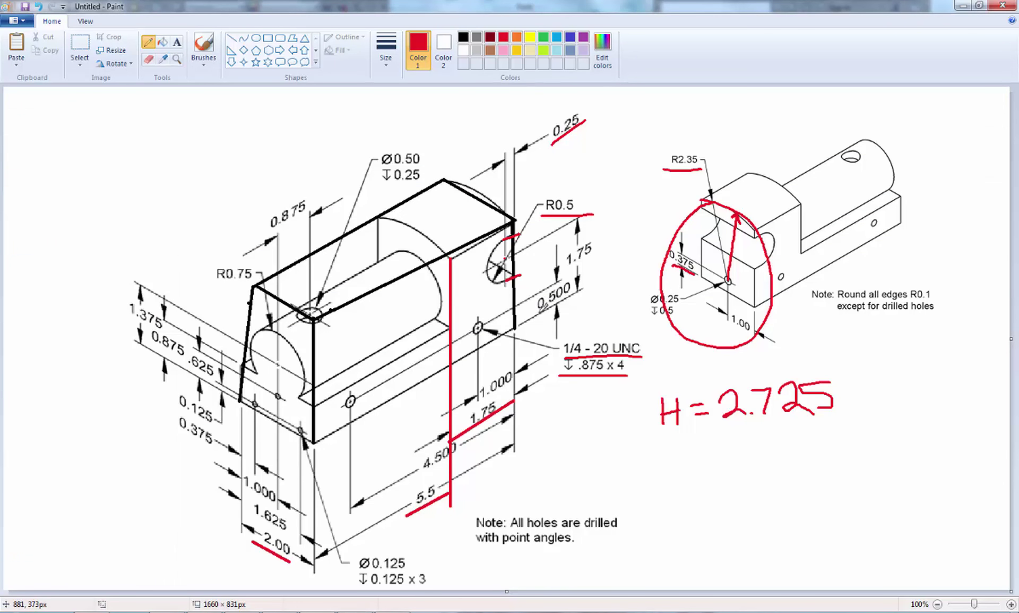
pyautogui.moveTo(538, 310); pyautogui.dragTo(570, 295)
pyautogui.moveTo(515, 328); pyautogui.dragTo(483, 345)
pyautogui.moveTo(313, 441); pyautogui.dragTo(351, 423)
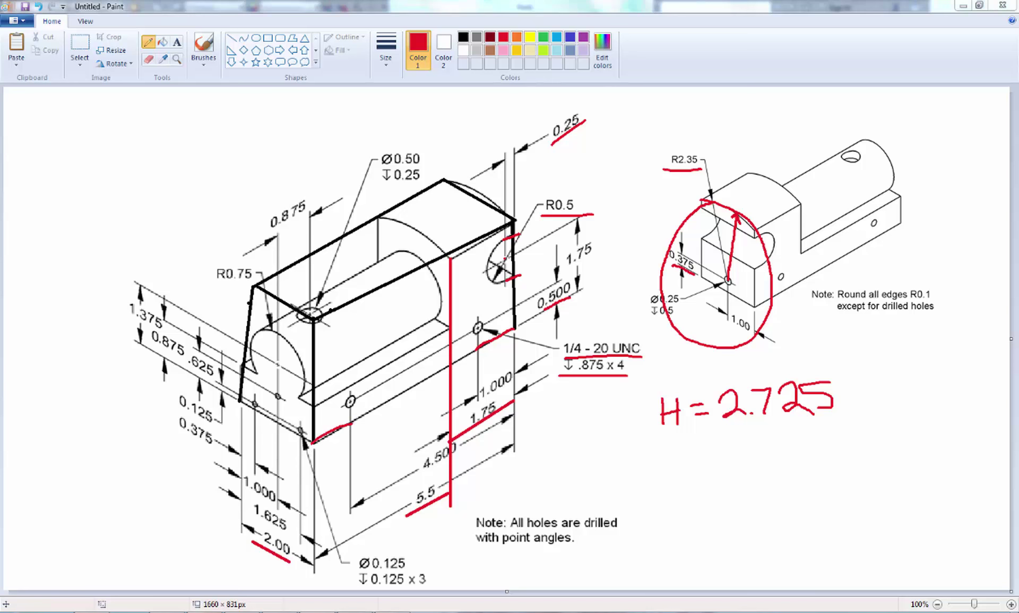
pyautogui.click(369, 610)
# In the Inventor sketch, dimension the front hole point 0.5 in above the body's bottom edge.
pyautogui.press('d')
pyautogui.scroll(3, 356, 357)
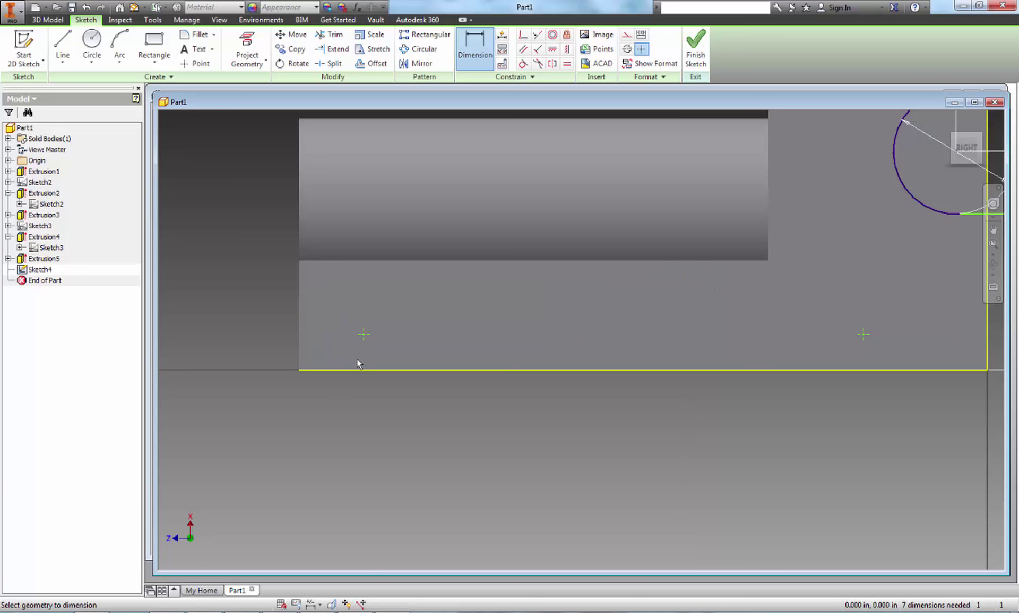
pyautogui.click(367, 369)
pyautogui.click(363, 334)
pyautogui.click(274, 347)
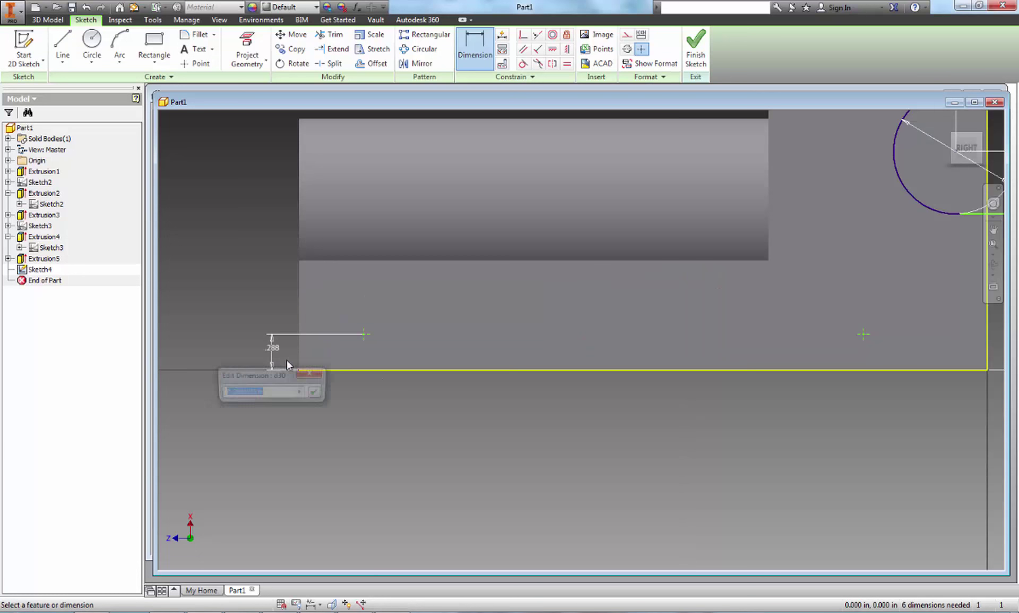
pyautogui.write('.5')
pyautogui.press('Return')
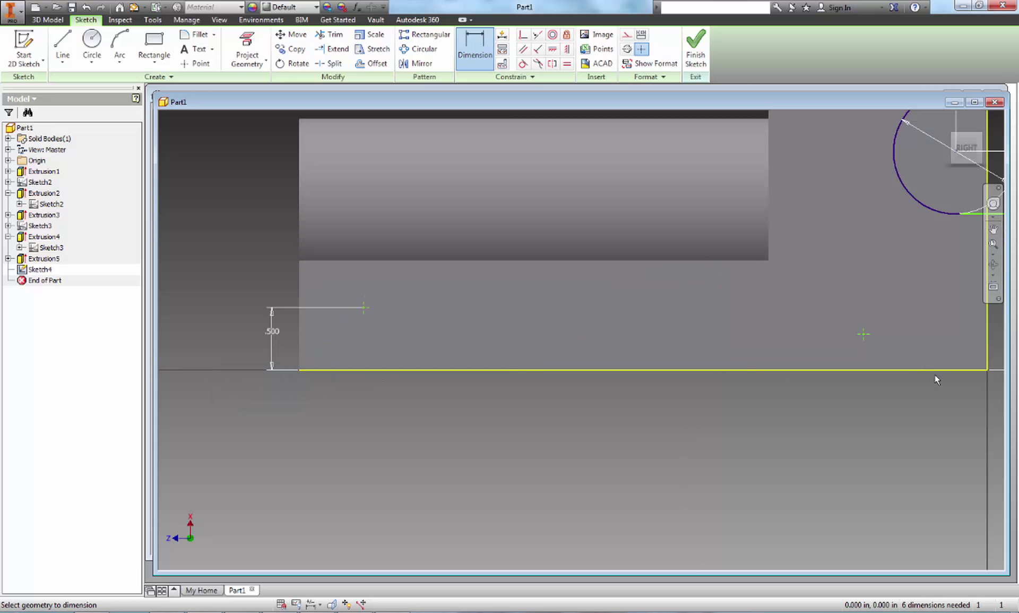
# Dimension the rear hole point 0.5 in above the body's bottom edge.
pyautogui.click(922, 369)
pyautogui.click(864, 333)
pyautogui.moveTo(864, 335)
pyautogui.mouseDown(button='middle')
pyautogui.moveTo(763, 352)
pyautogui.moveTo(688, 386)
pyautogui.mouseUp(button='middle')
pyautogui.click(872, 399)
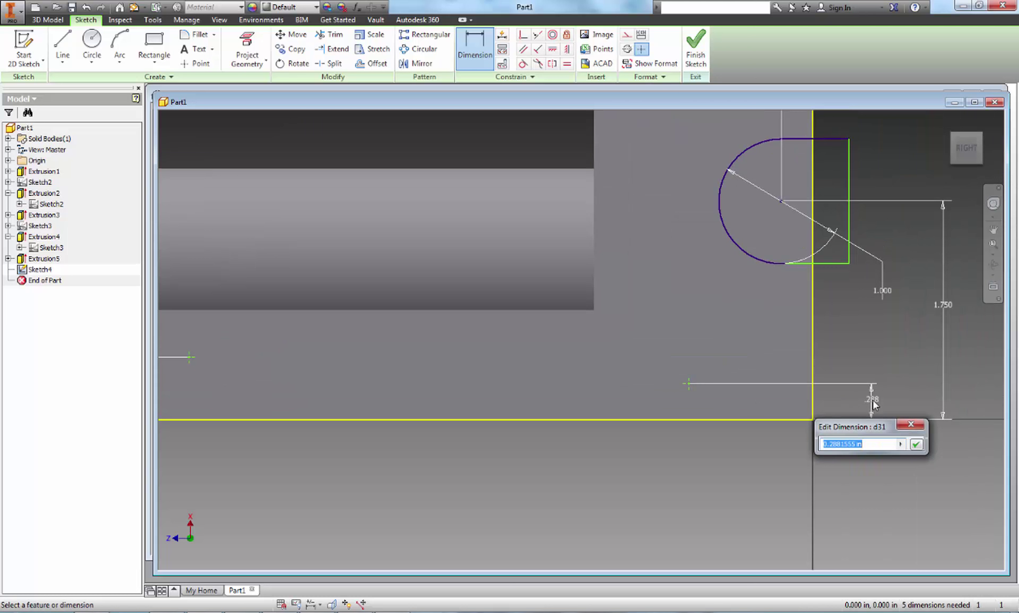
pyautogui.write('.5')
pyautogui.press('Return')
# Dimension the rear hole point 1 in horizontally from the cab's back edge.
pyautogui.click(811, 381)
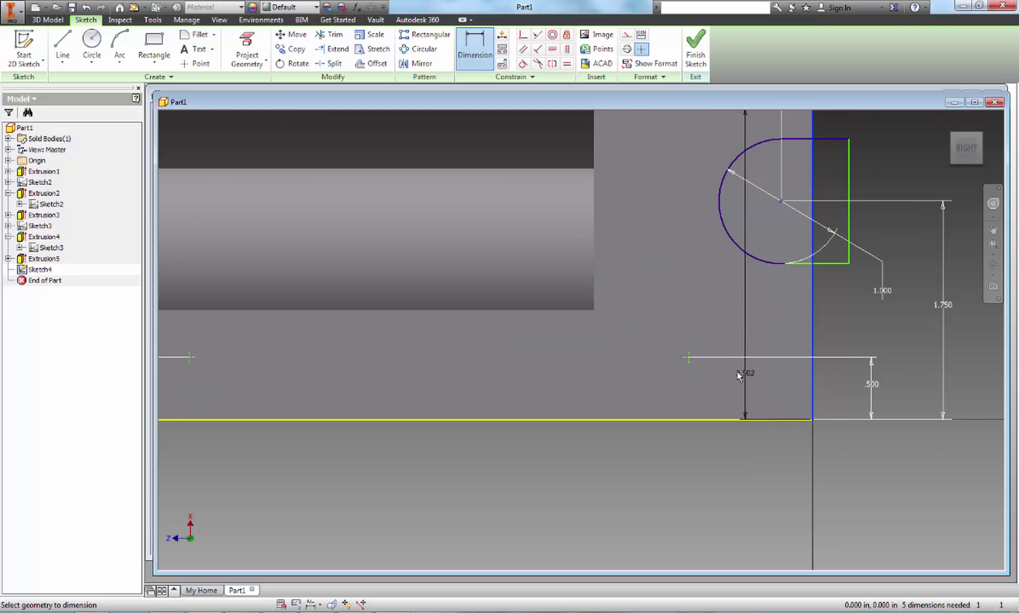
pyautogui.click(689, 357)
pyautogui.click(748, 472)
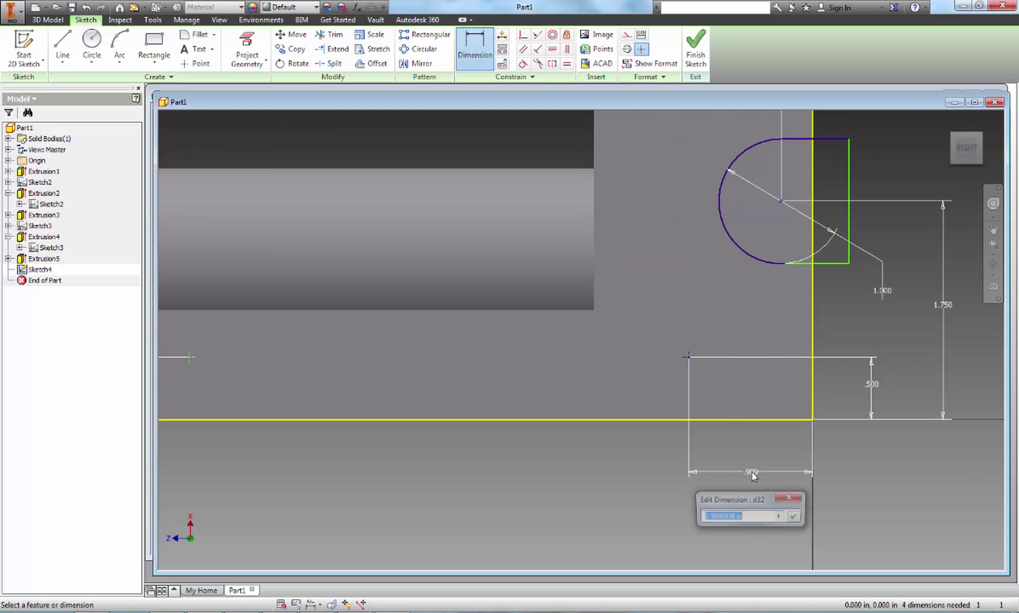
pyautogui.write('1')
pyautogui.press('Return')
# Dimension the front hole point 1 in horizontally from the body's front edge and finish the sketch.
pyautogui.scroll(-5, 481, 434)
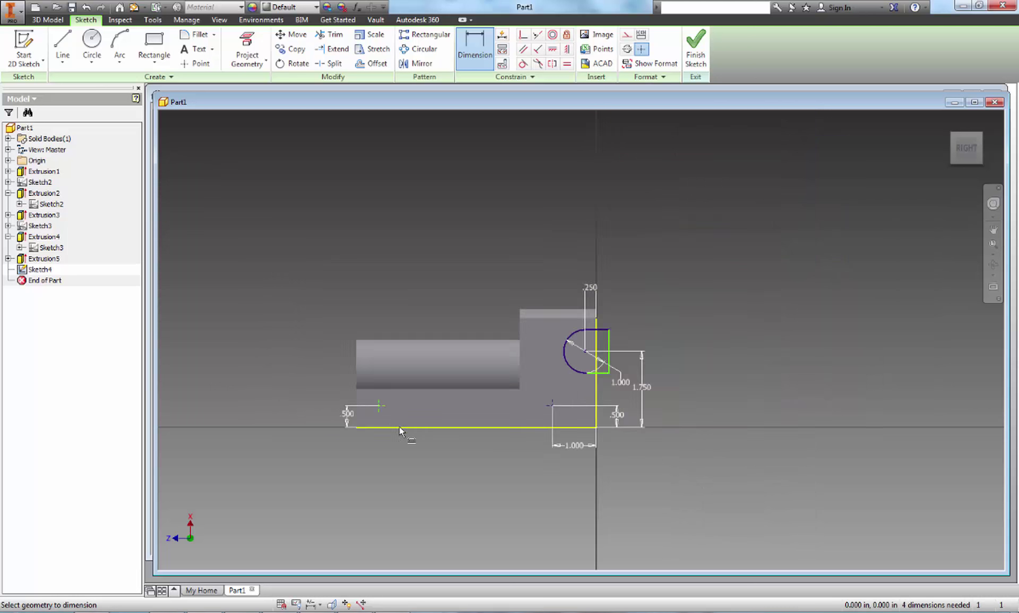
pyautogui.scroll(5, 372, 419)
pyautogui.click(364, 359)
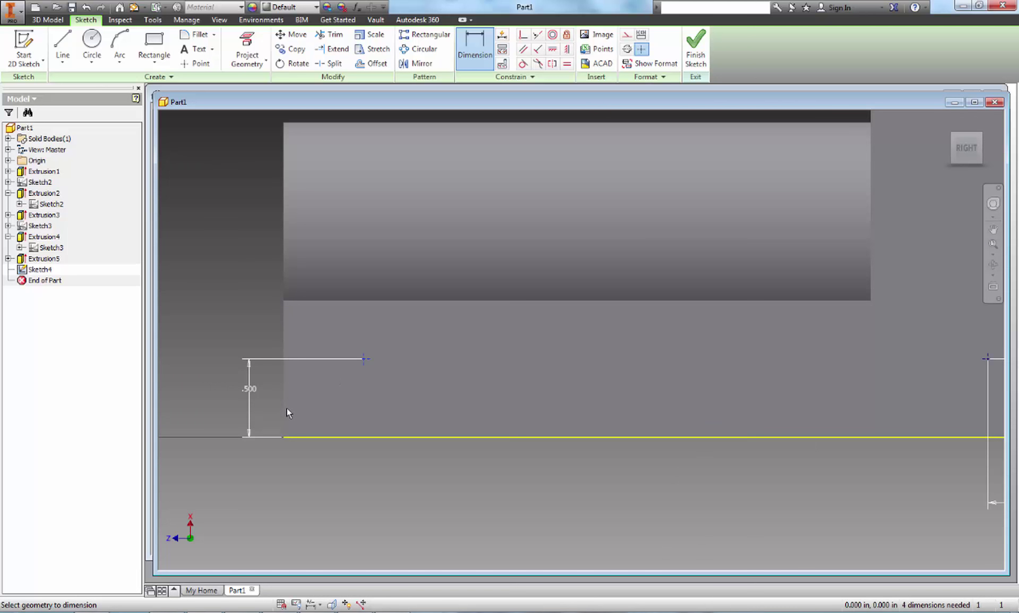
pyautogui.click(284, 409)
pyautogui.click(318, 470)
pyautogui.write('1')
pyautogui.press('Return')
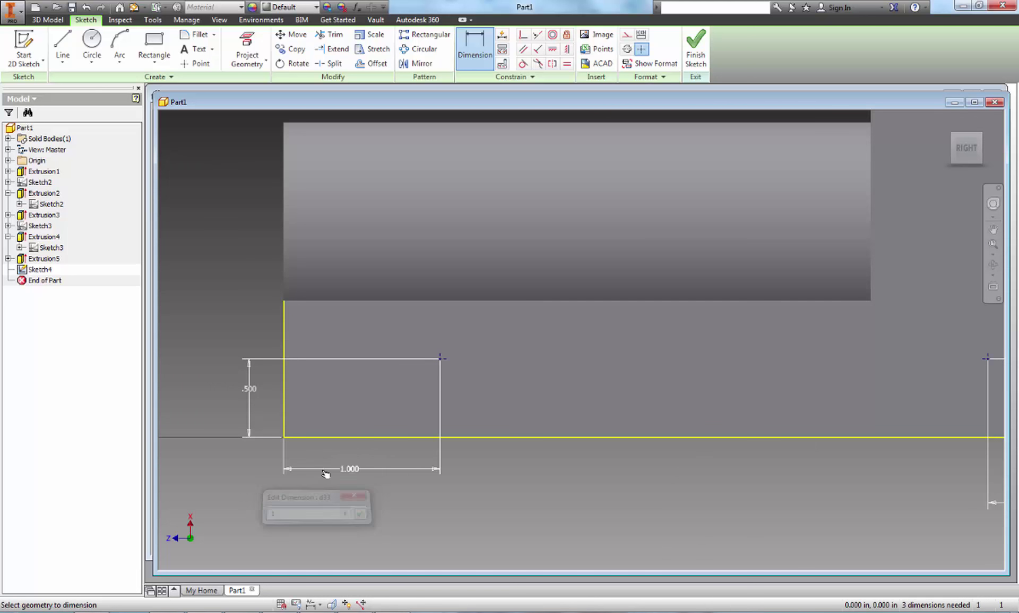
pyautogui.scroll(-4, 445, 497)
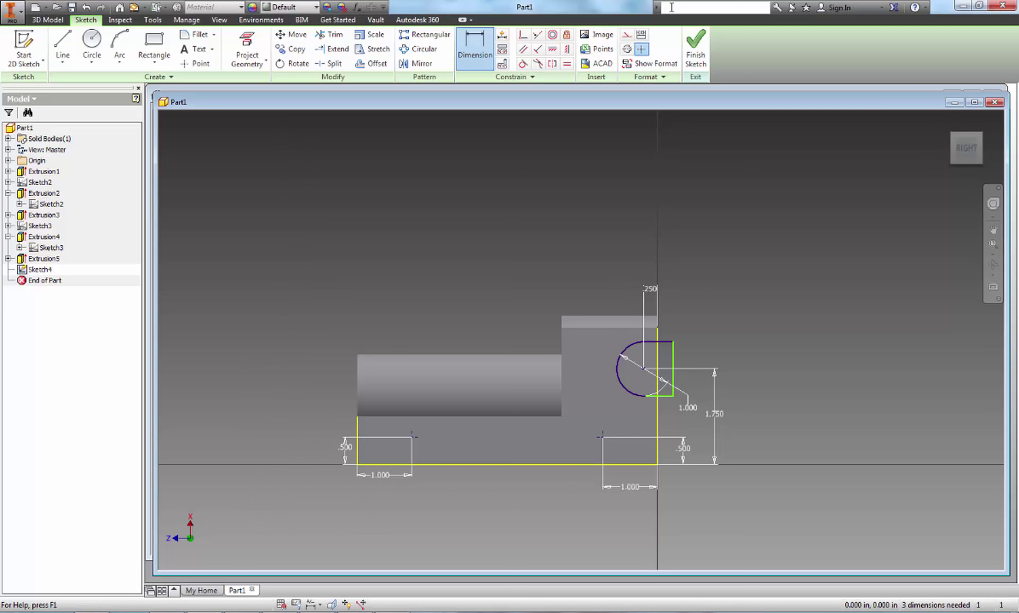
pyautogui.click(697, 48)
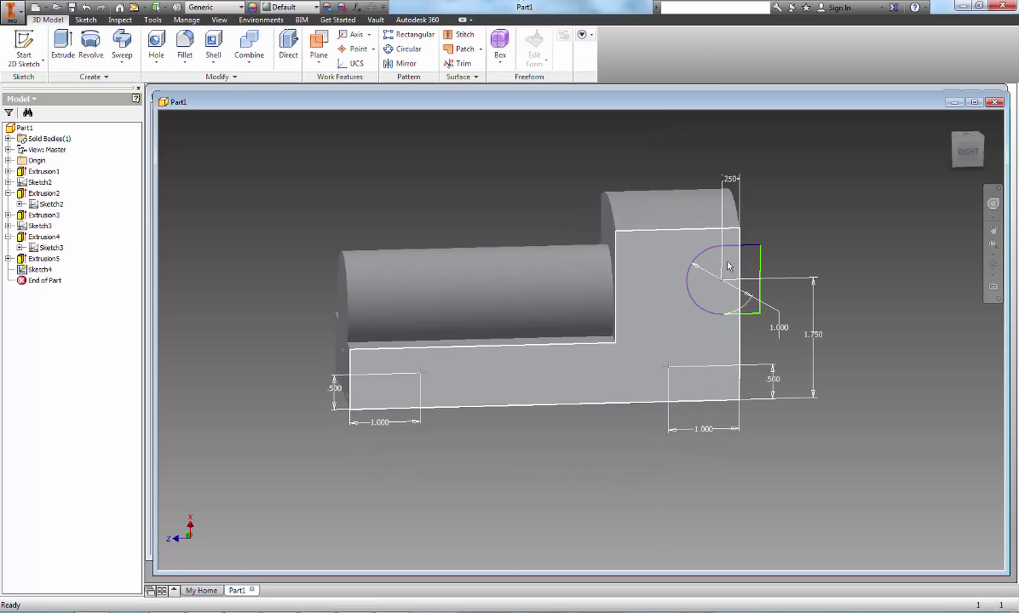
# Extrude the U-shaped notch profile as a 0.5 in deep cut into the cab's side.
pyautogui.click(61, 51)
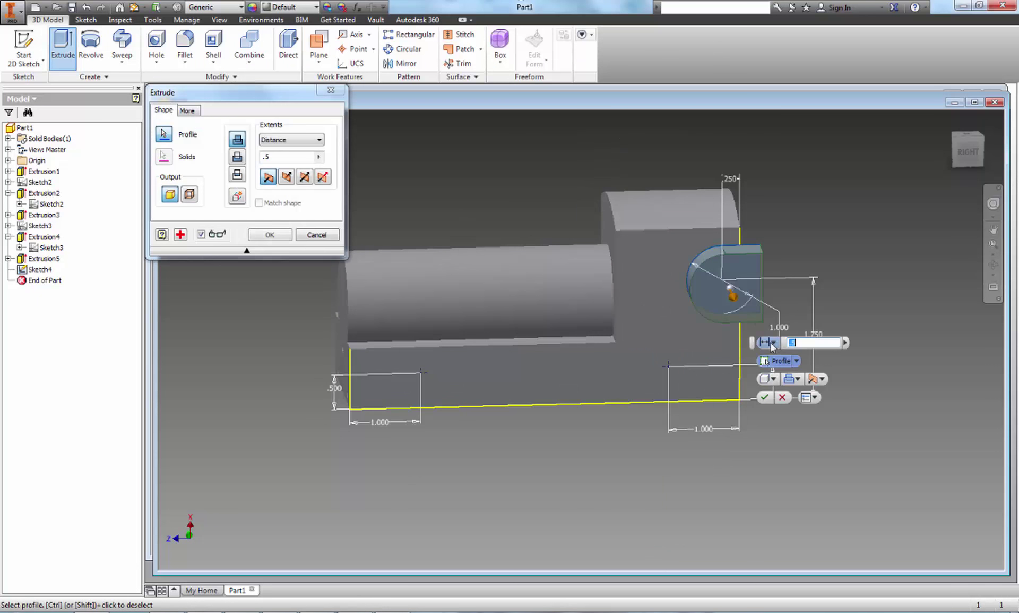
pyautogui.click(238, 156)
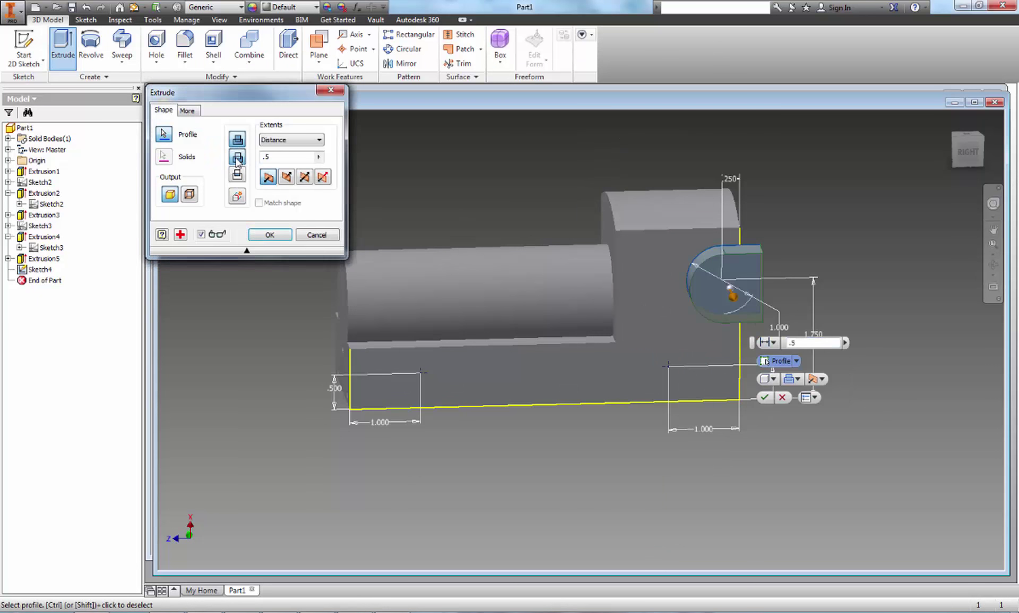
pyautogui.scroll(-5, 697, 270)
pyautogui.moveTo(696, 271)
pyautogui.keyDown('shift'); pyautogui.mouseDown(button='middle')
pyautogui.moveTo(685, 293)
pyautogui.moveTo(711, 274)
pyautogui.mouseUp(button='middle'); pyautogui.keyUp('shift')
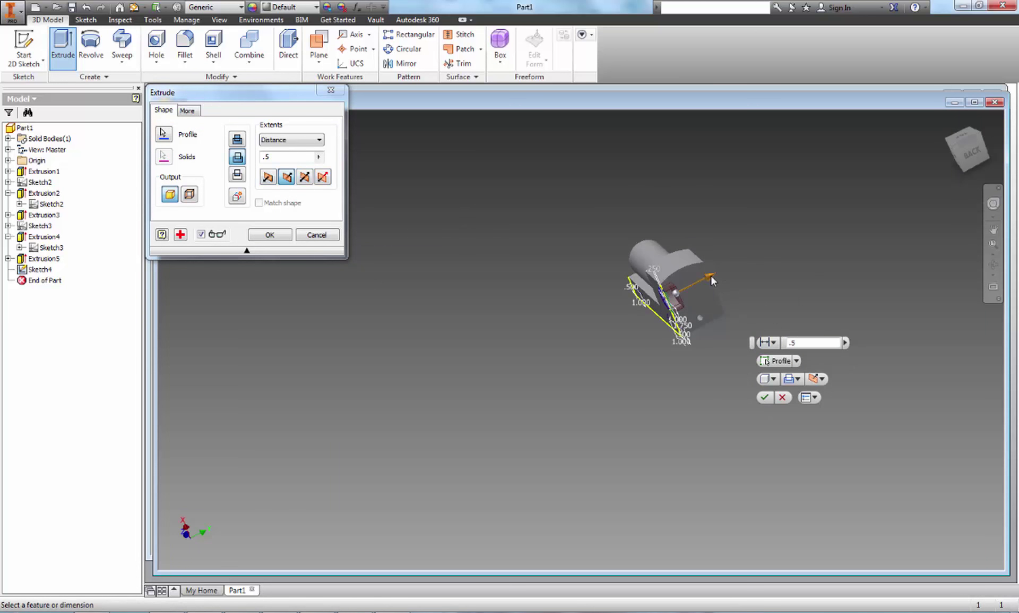
pyautogui.click(270, 234)
# Show the side notch's sketch again and start a Hole feature on its two side hole points.
pyautogui.keyDown('shift'); pyautogui.moveTo(467, 383); pyautogui.dragTo(625, 336, button='middle'); pyautogui.keyUp('shift')
pyautogui.scroll(5, 605, 340)
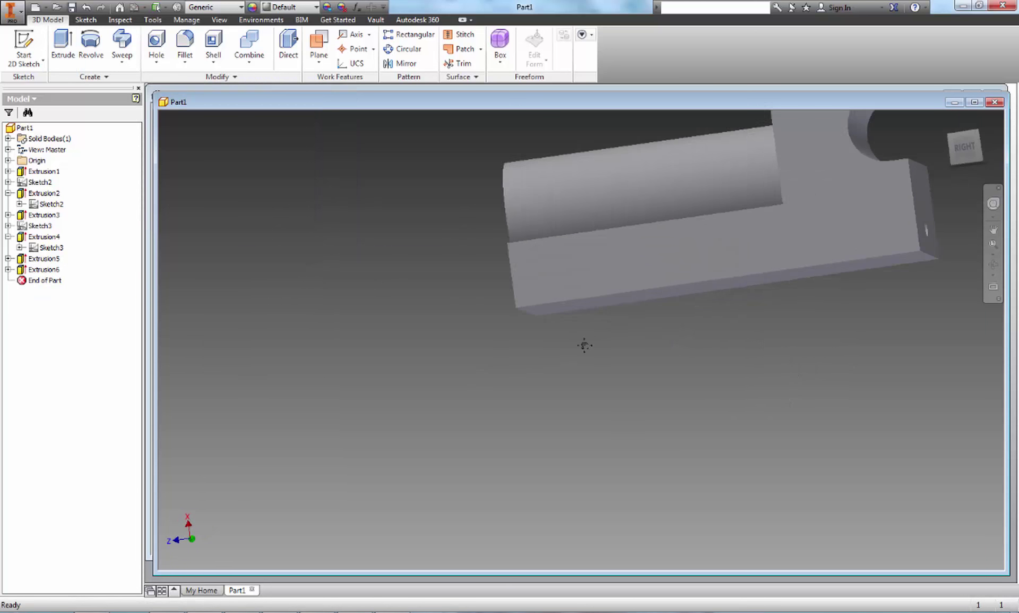
pyautogui.click(8, 269)
pyautogui.rightClick(37, 286)
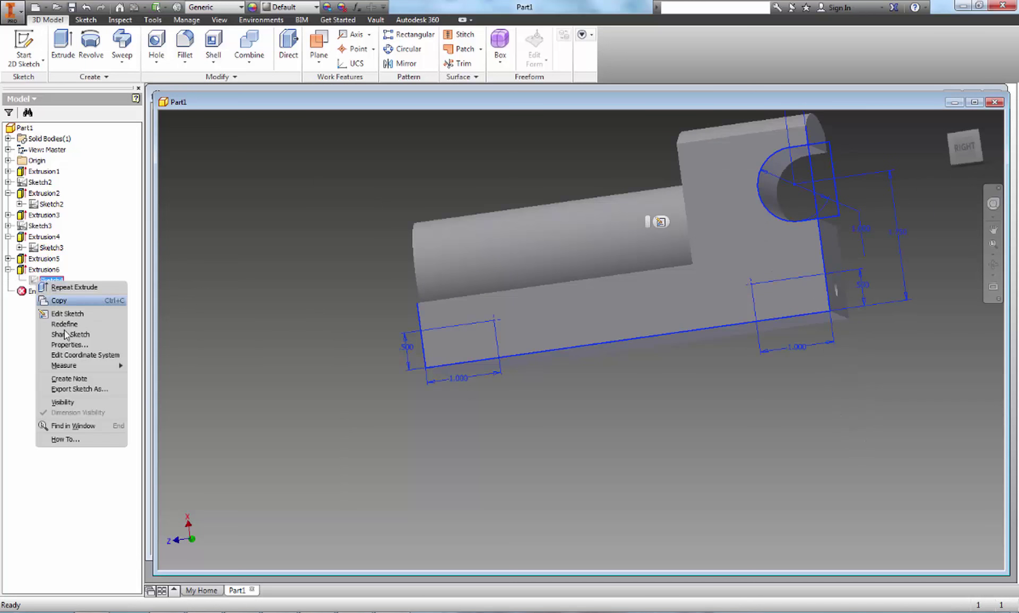
pyautogui.click(88, 404)
pyautogui.moveTo(625, 348); pyautogui.dragTo(578, 370, button='middle')
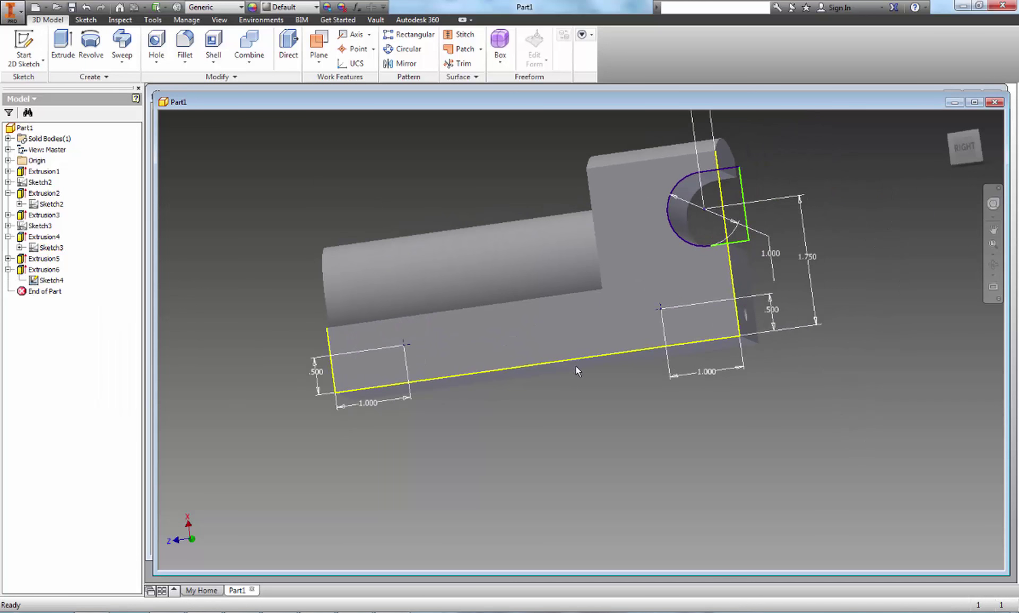
pyautogui.click(156, 43)
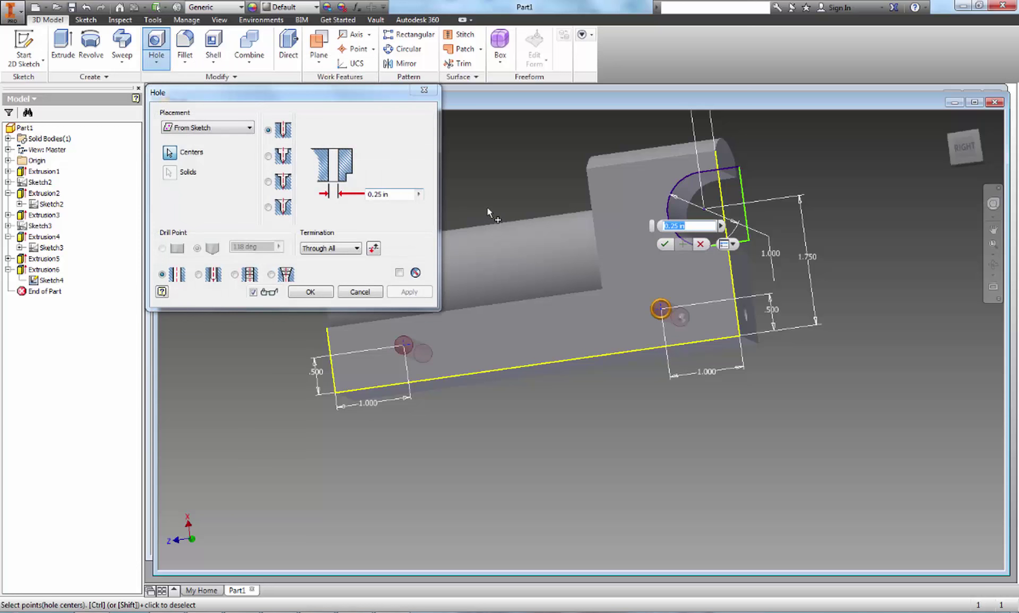
pyautogui.keyDown('shift'); pyautogui.moveTo(478, 426); pyautogui.dragTo(601, 405, button='middle'); pyautogui.keyUp('shift')
pyautogui.scroll(5, 461, 365)
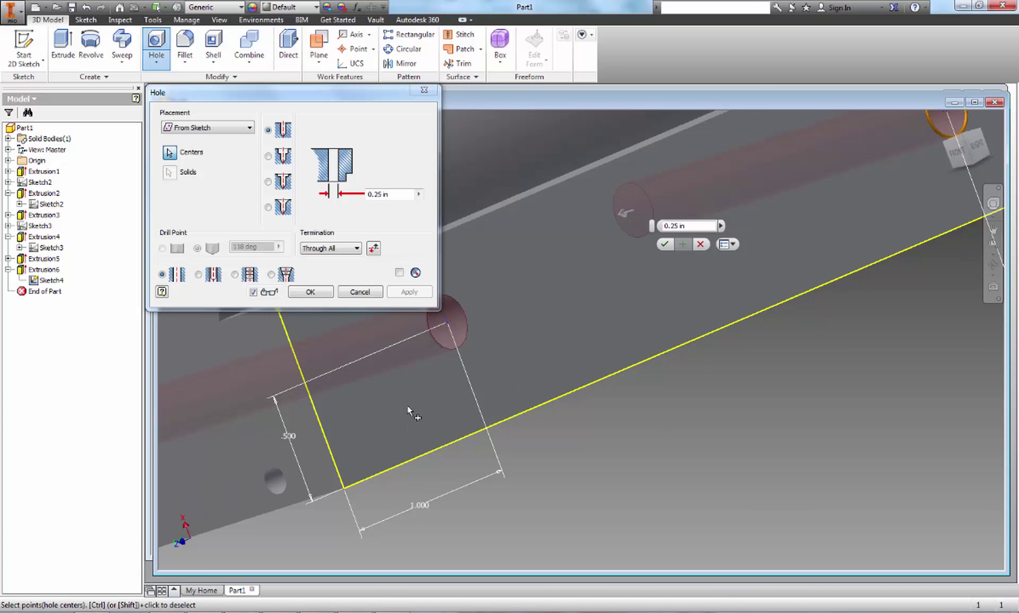
# Switch to the Paint drawing and mark the 20 and the "x 4" in the 1/4 - 20 UNC hole note.
pyautogui.click(332, 610)
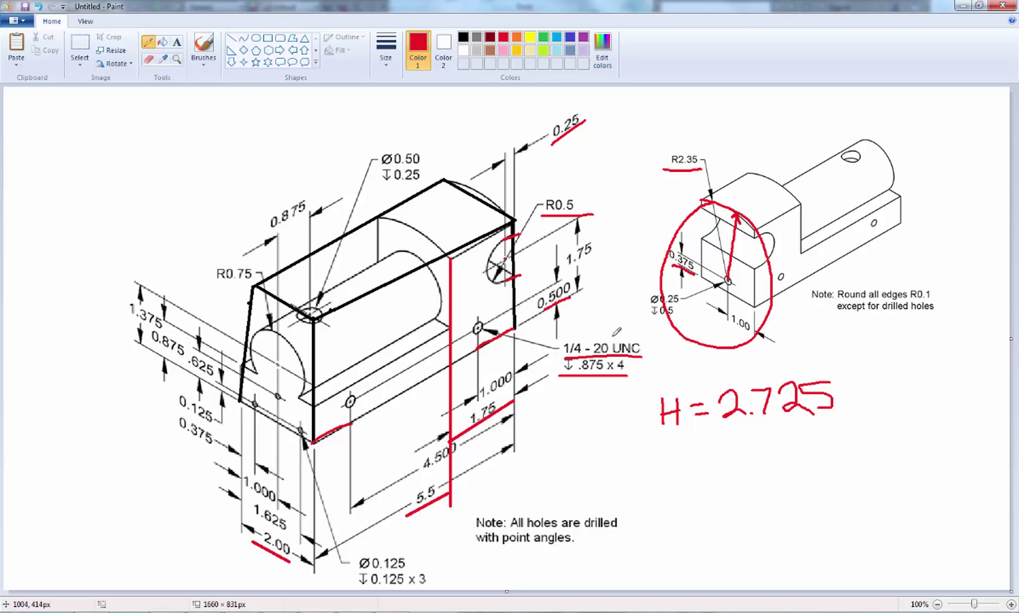
pyautogui.moveTo(609, 332)
pyautogui.mouseDown()
pyautogui.moveTo(595, 340)
pyautogui.moveTo(611, 350)
pyautogui.moveTo(605, 334)
pyautogui.moveTo(645, 355)
pyautogui.moveTo(638, 352)
pyautogui.mouseUp()
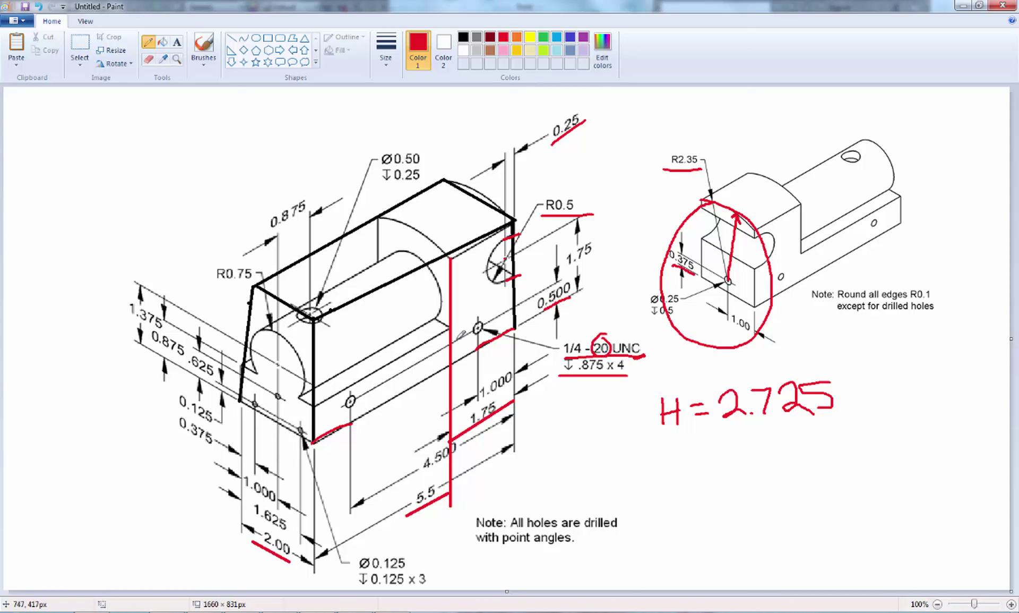
pyautogui.moveTo(571, 376)
pyautogui.mouseDown()
pyautogui.moveTo(595, 376)
pyautogui.moveTo(605, 357)
pyautogui.moveTo(619, 376)
pyautogui.moveTo(630, 360)
pyautogui.mouseUp()
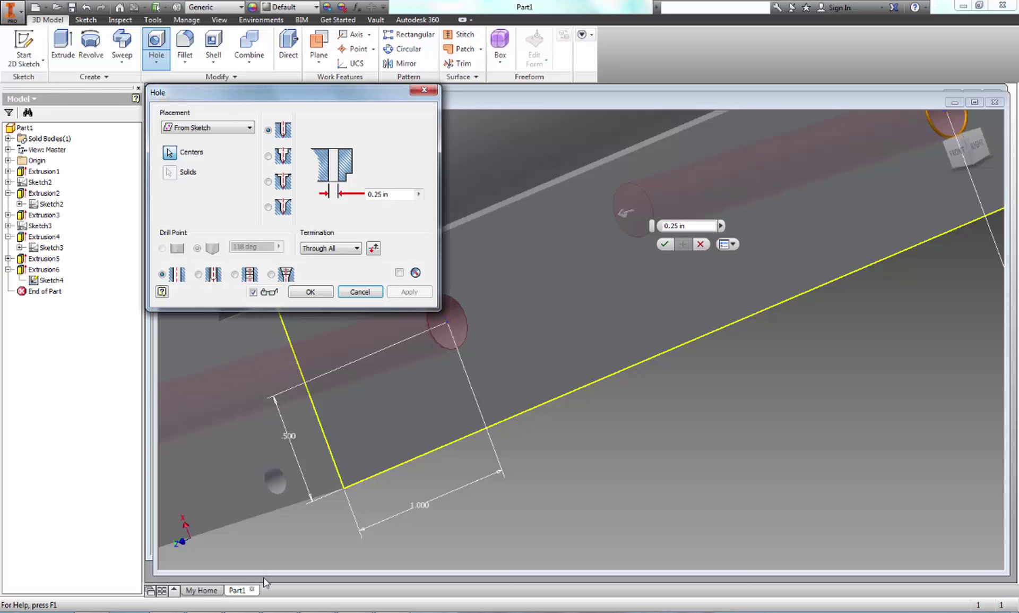
# Back in Inventor, make the two side holes tapped with ANSI Unified Screw Threads, size 0.25, designation 1/4-20 UNC.
pyautogui.moveTo(428, 461)
pyautogui.mouseDown(button='middle')
pyautogui.moveTo(545, 463)
pyautogui.moveTo(574, 495)
pyautogui.mouseUp(button='middle')
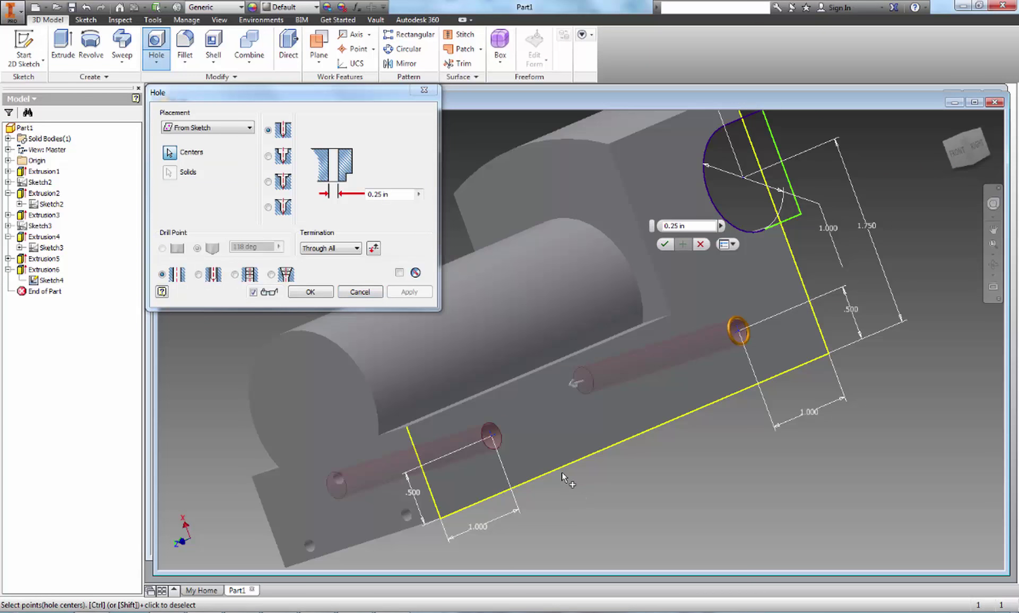
pyautogui.scroll(-3, 564, 477)
pyautogui.scroll(4, 552, 466)
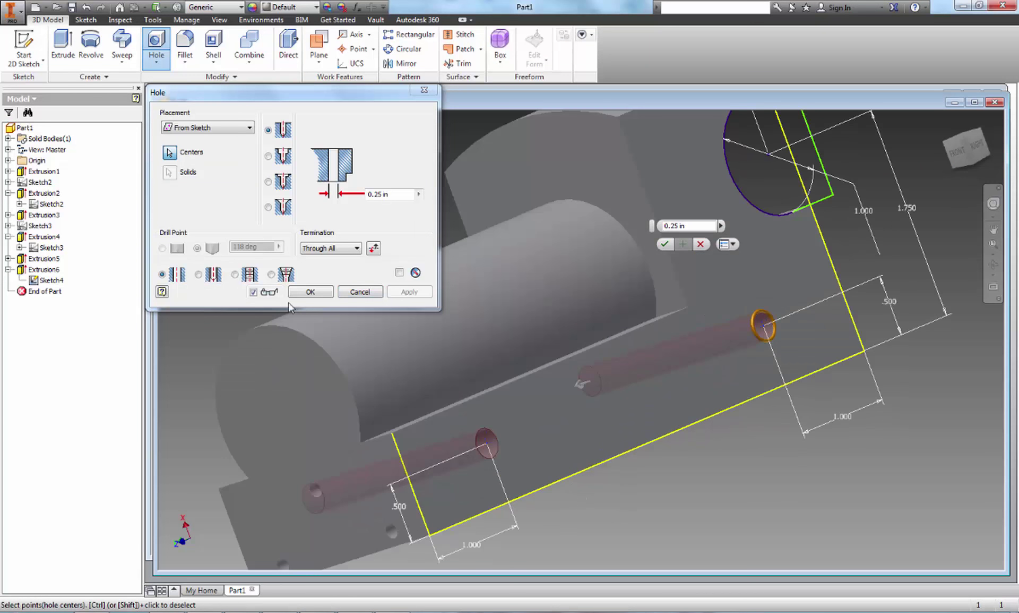
pyautogui.click(235, 274)
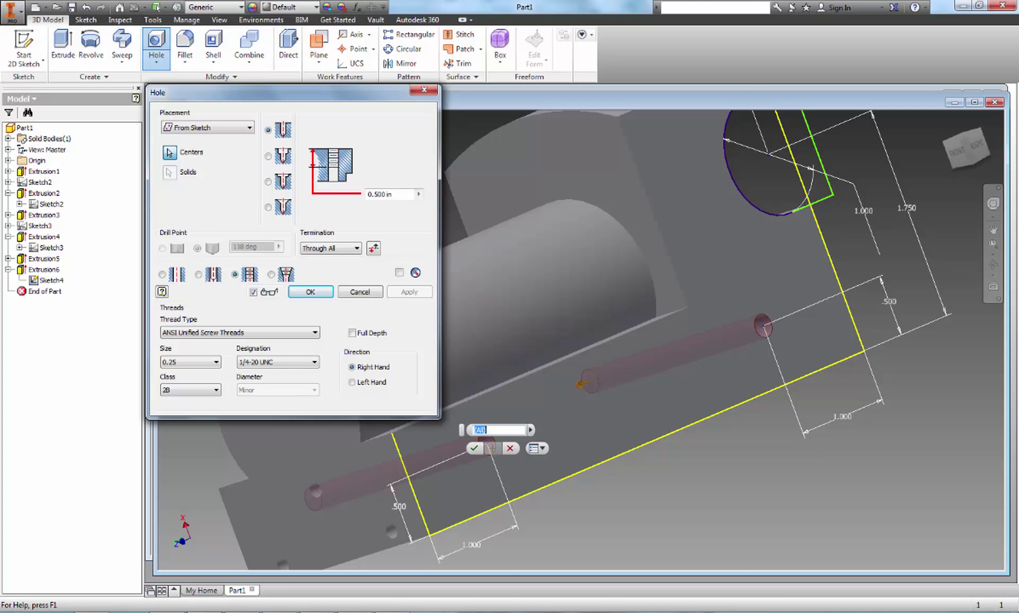
# Check the tapped hole note in the Paint drawing and set the thread depth to 0.875 in.
pyautogui.moveTo(205, 612)
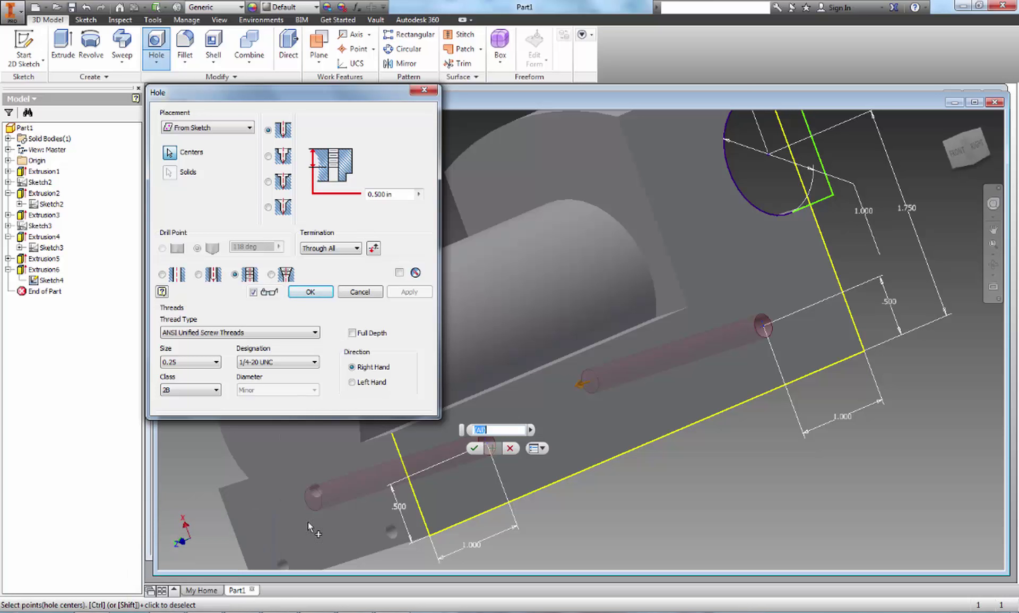
pyautogui.hotkey('alt', 'Tab')
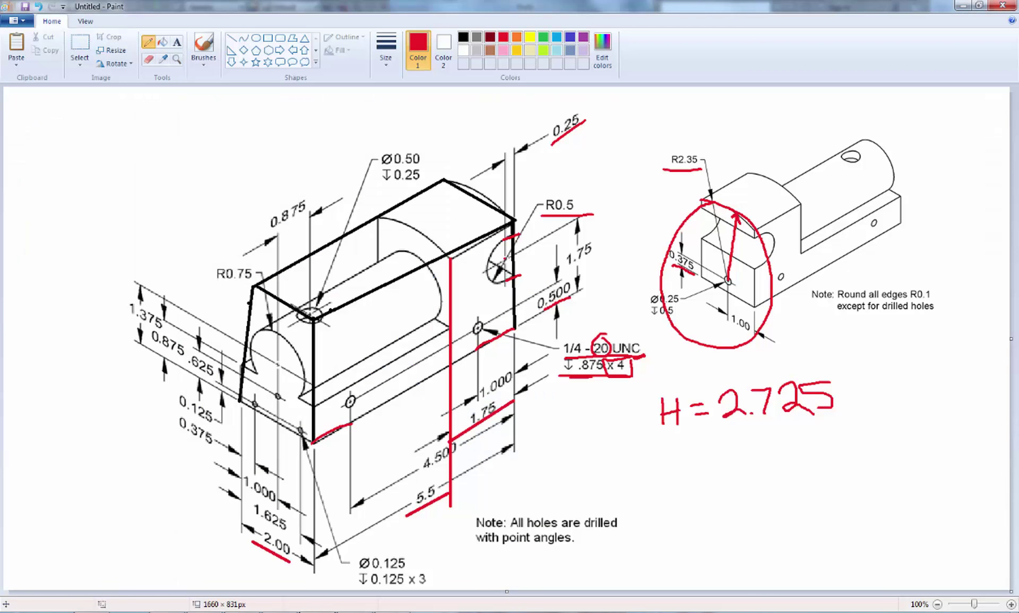
pyautogui.hotkey('alt', 'Tab')
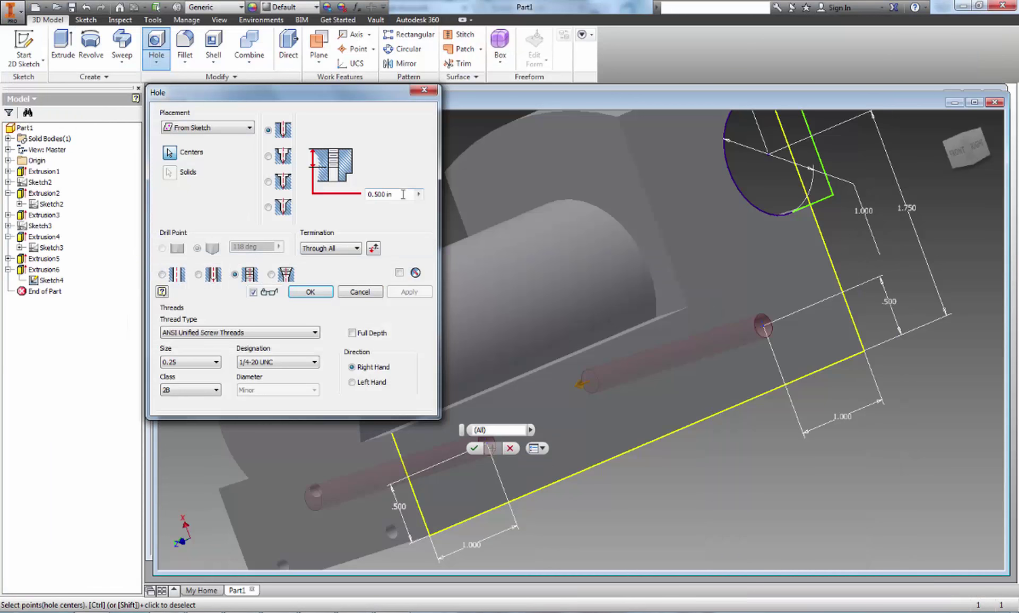
pyautogui.write('.875')
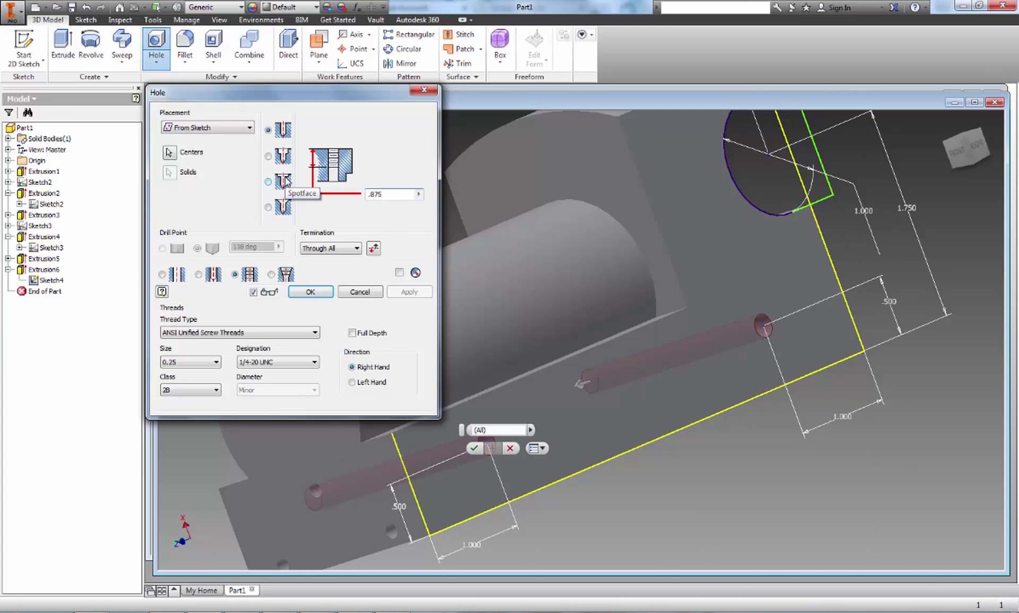
# Change the side holes' termination to Distance with a hole depth of 0.875 in.
pyautogui.click(339, 251)
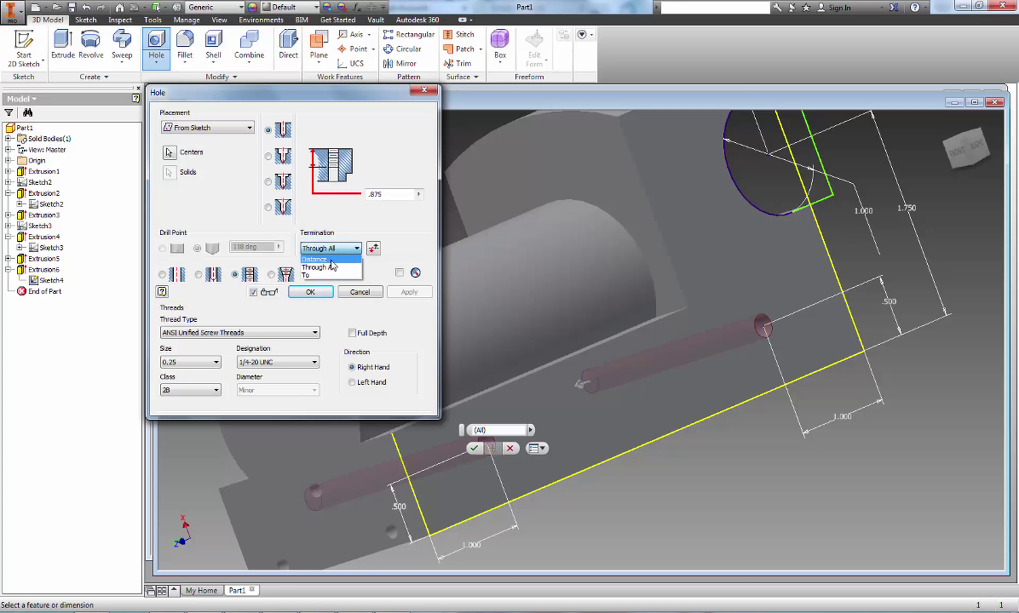
pyautogui.click(331, 260)
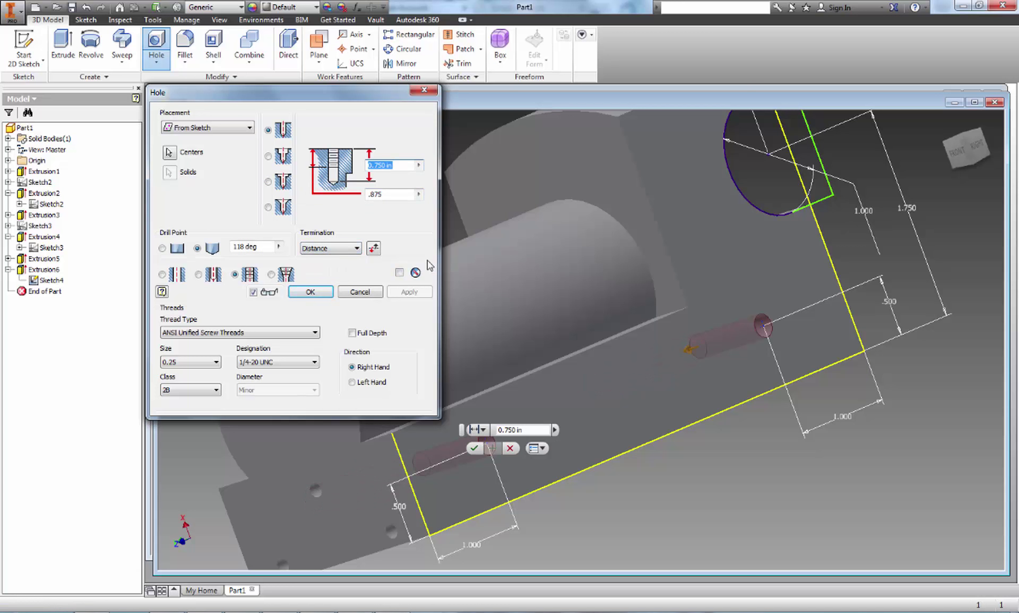
pyautogui.click(387, 192)
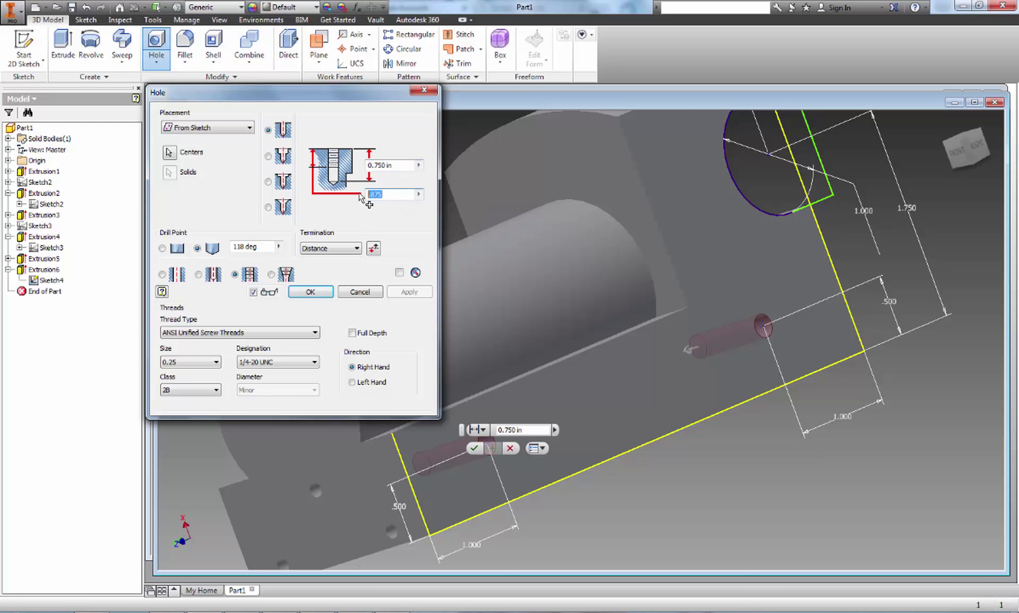
pyautogui.hotkey('shift', 'Tab')
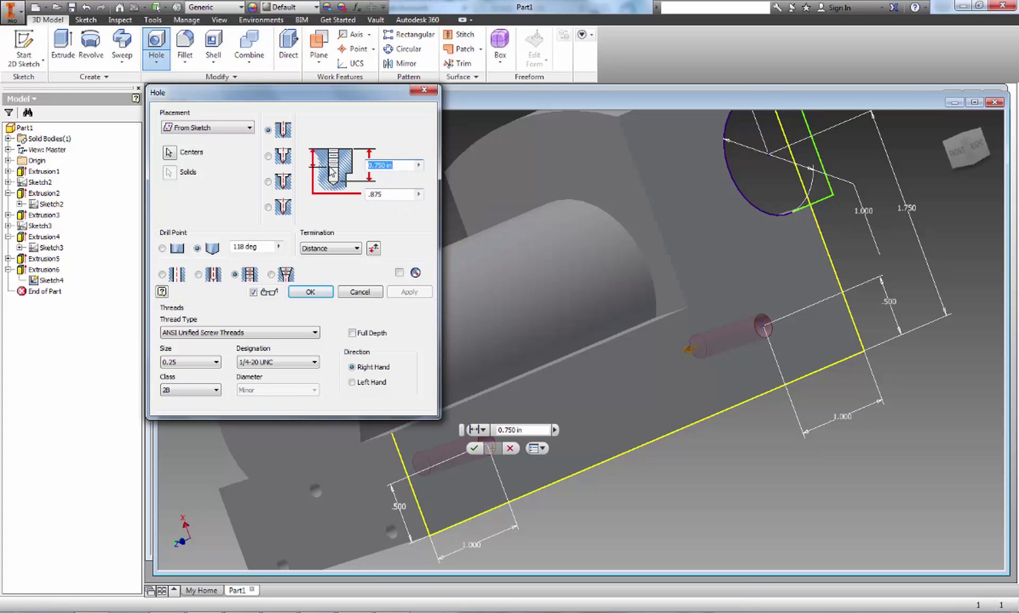
pyautogui.write('.875')
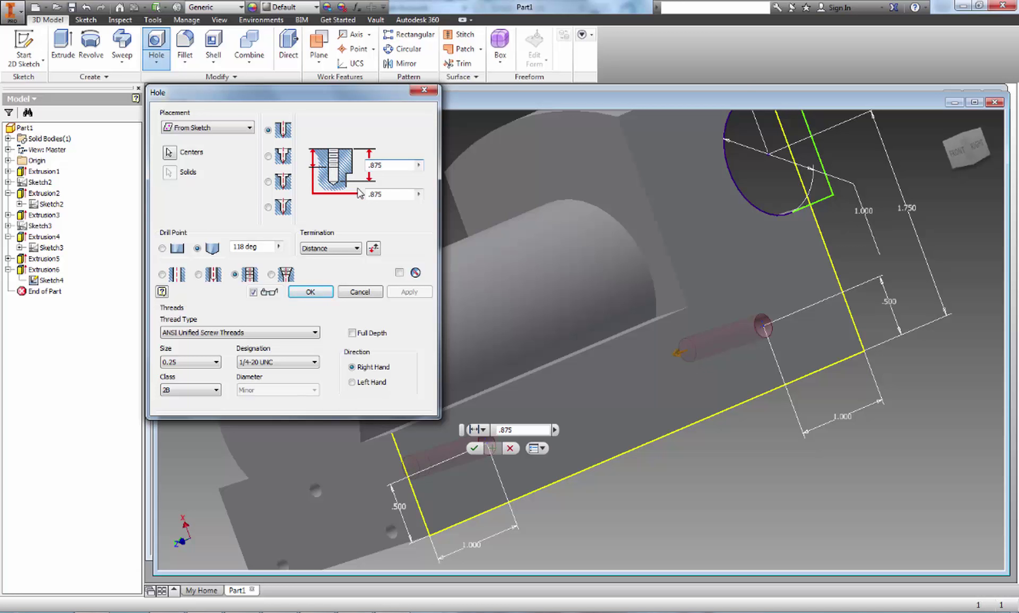
# Recheck the hole note in the Paint drawing, set the thread depth to 0.25 in and create the side holes.
pyautogui.doubleClick(386, 195)
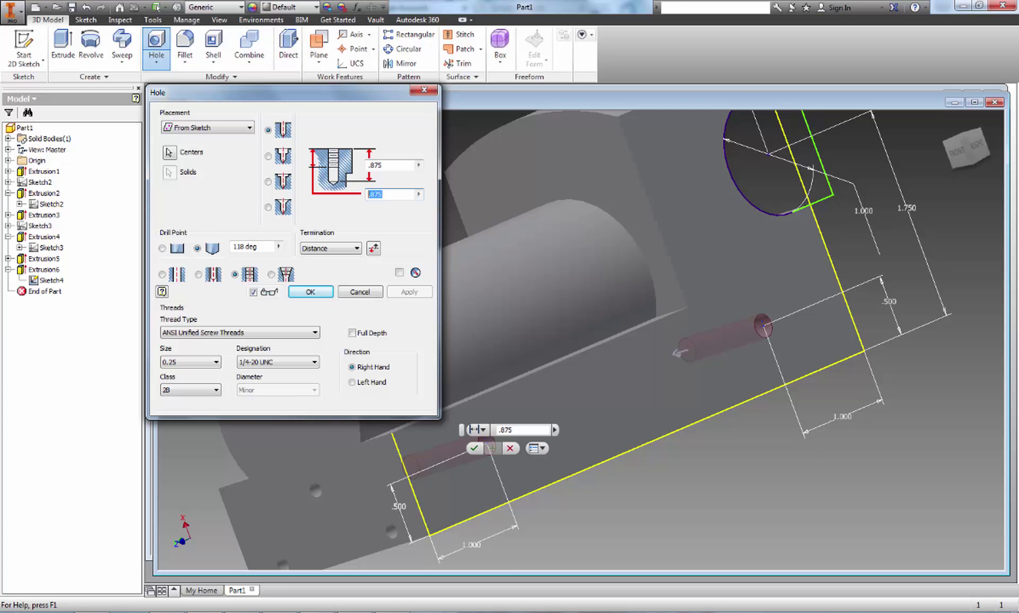
pyautogui.click(317, 610)
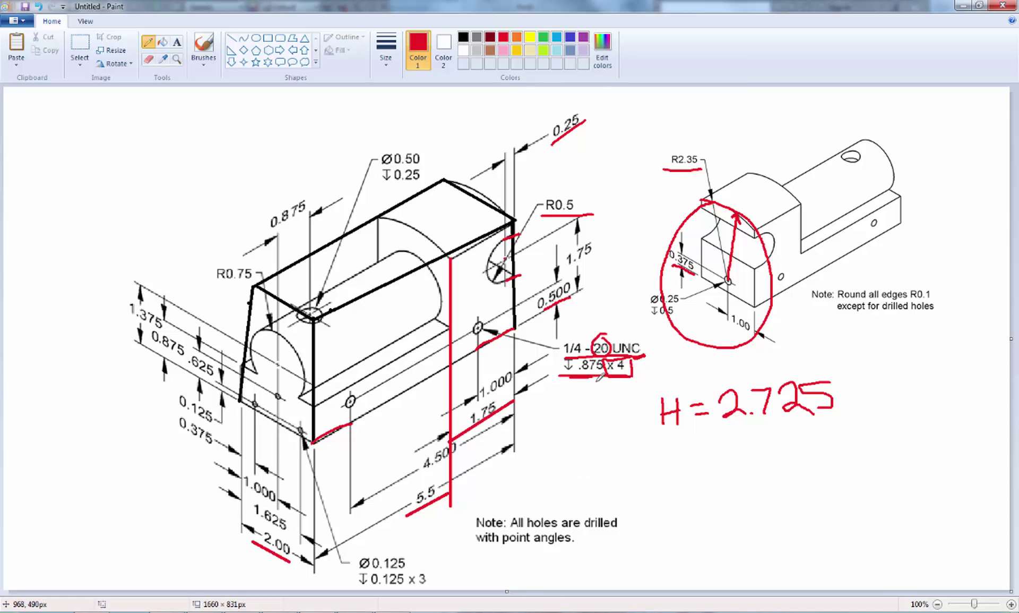
pyautogui.click(960, 8)
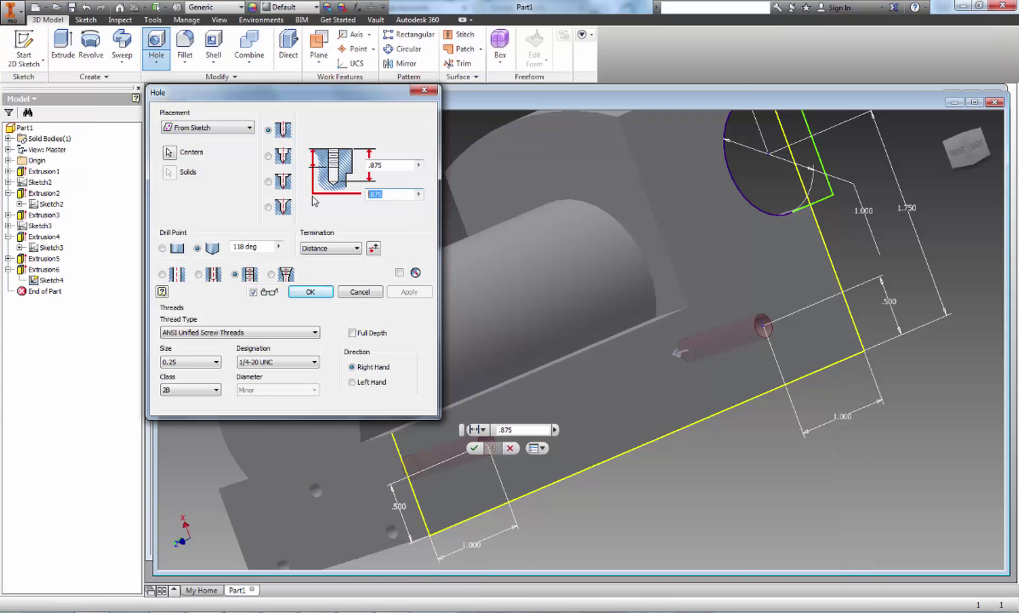
pyautogui.write('.25')
pyautogui.click(311, 291)
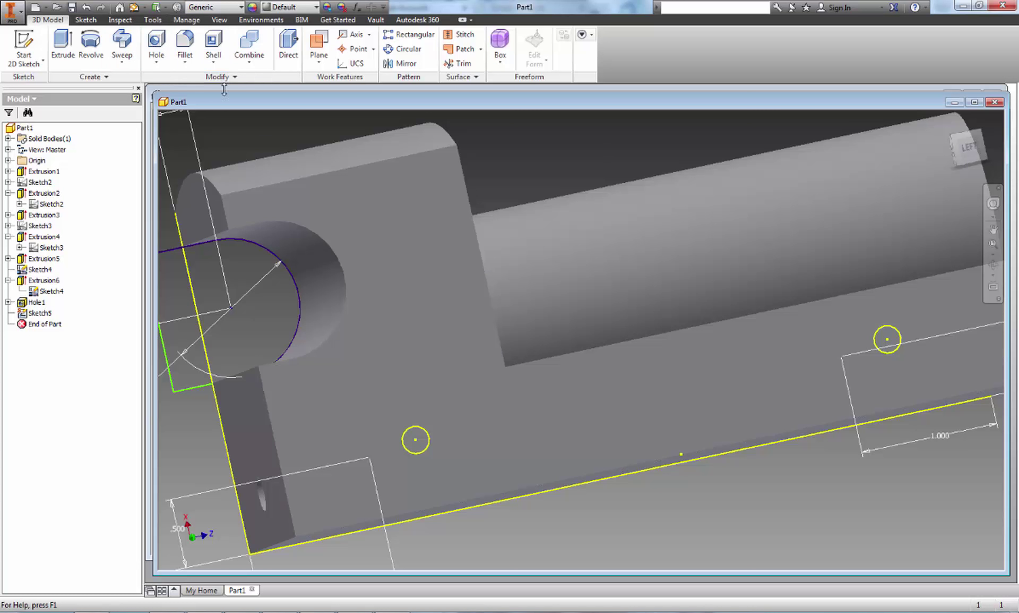
# Create matching 1/4-20 UNC tapped holes, 0.875 in deep with 0.25 in thread depth, at the two points on the opposite side.
pyautogui.click(169, 63)
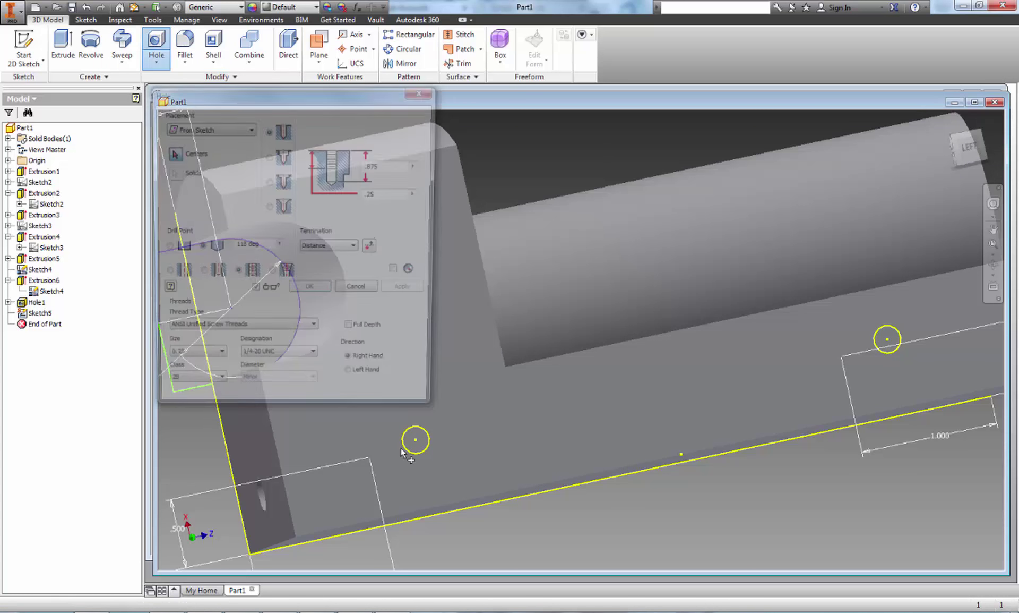
pyautogui.click(416, 441)
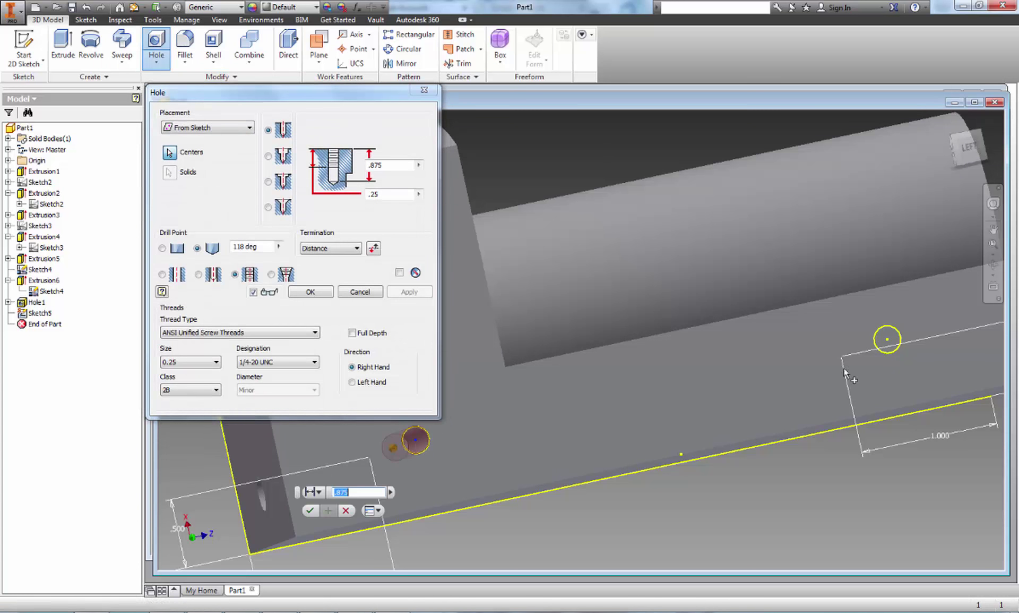
pyautogui.click(887, 339)
pyautogui.scroll(3, 825, 383)
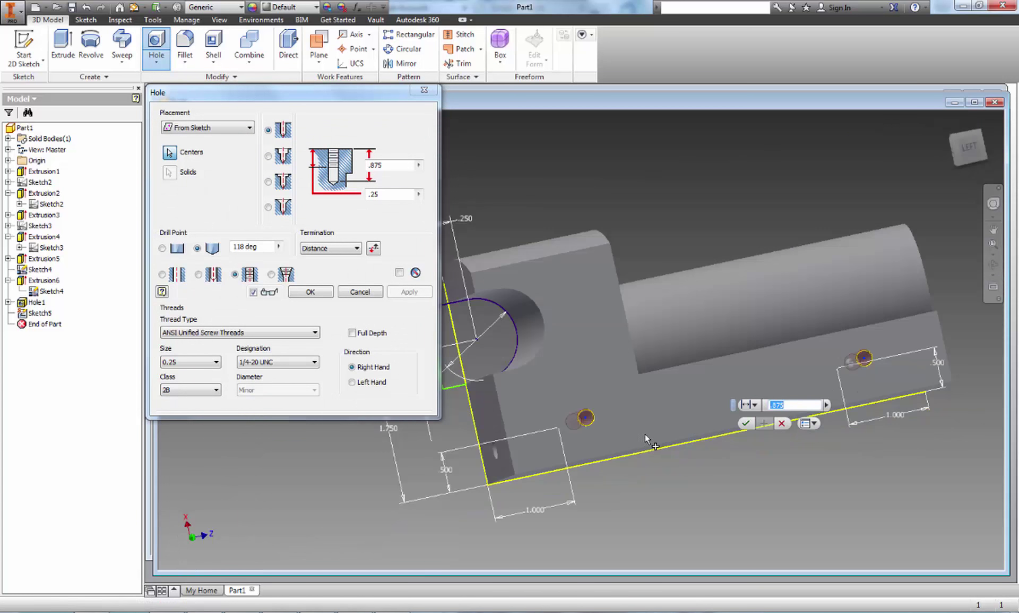
pyautogui.keyDown('shift'); pyautogui.moveTo(648, 441); pyautogui.dragTo(705, 418, button='middle'); pyautogui.keyUp('shift')
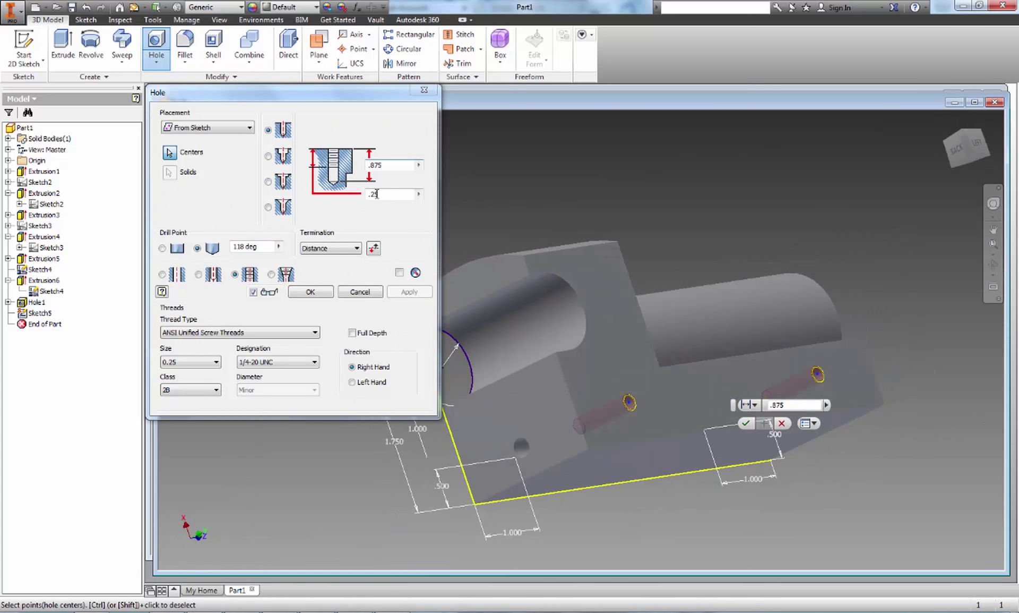
pyautogui.click(320, 293)
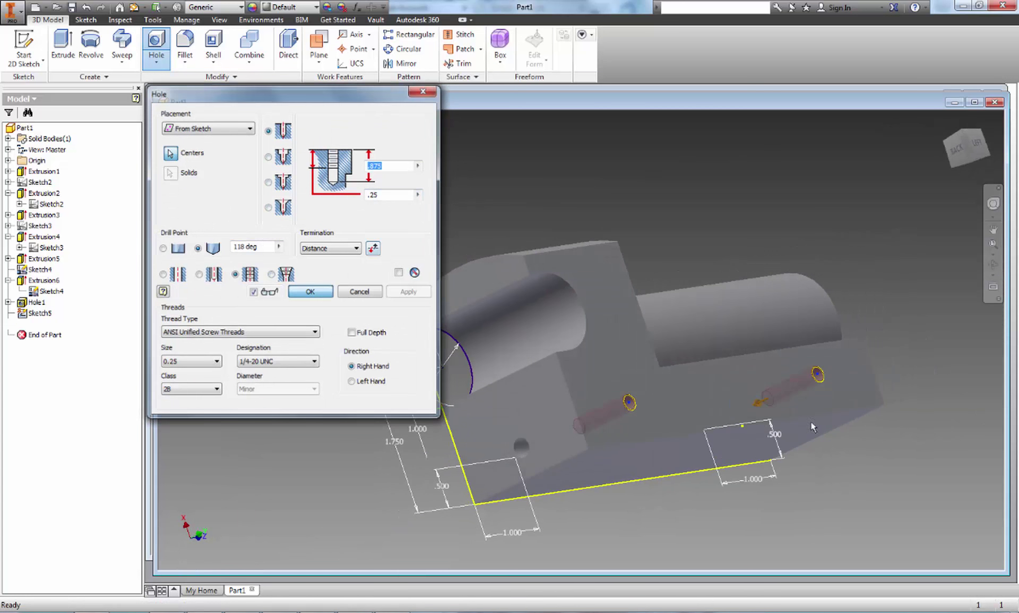
# Hide the side notch's shared sketch, Sketch4.
pyautogui.keyDown('shift'); pyautogui.moveTo(849, 464); pyautogui.dragTo(693, 480, button='middle'); pyautogui.keyUp('shift')
pyautogui.moveTo(773, 438)
pyautogui.keyDown('shift'); pyautogui.mouseDown(button='middle')
pyautogui.moveTo(683, 462)
pyautogui.moveTo(574, 467)
pyautogui.mouseUp(button='middle'); pyautogui.keyUp('shift')
pyautogui.click(46, 296)
pyautogui.rightClick(47, 295)
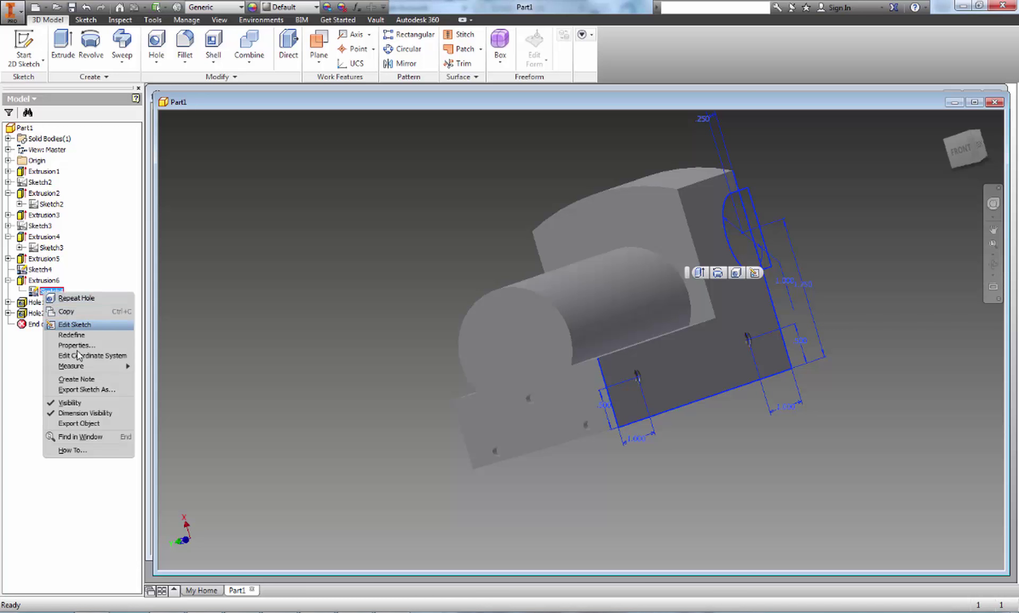
pyautogui.click(68, 407)
pyautogui.moveTo(559, 358)
pyautogui.keyDown('shift'); pyautogui.mouseDown(button='middle')
pyautogui.moveTo(485, 380)
pyautogui.moveTo(585, 373)
pyautogui.moveTo(559, 386)
pyautogui.mouseUp(button='middle'); pyautogui.keyUp('shift')
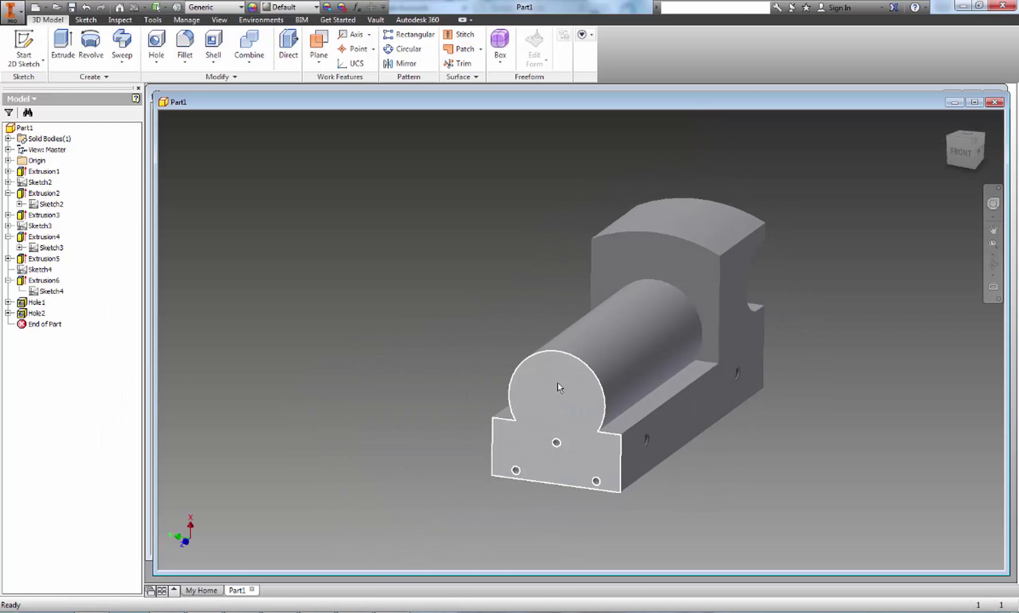
# Underline the Ø0.50 hole's 0.25 depth and its 0.875 location in the Paint drawing, and return to Inventor.
pyautogui.click(377, 611)
pyautogui.click(334, 578)
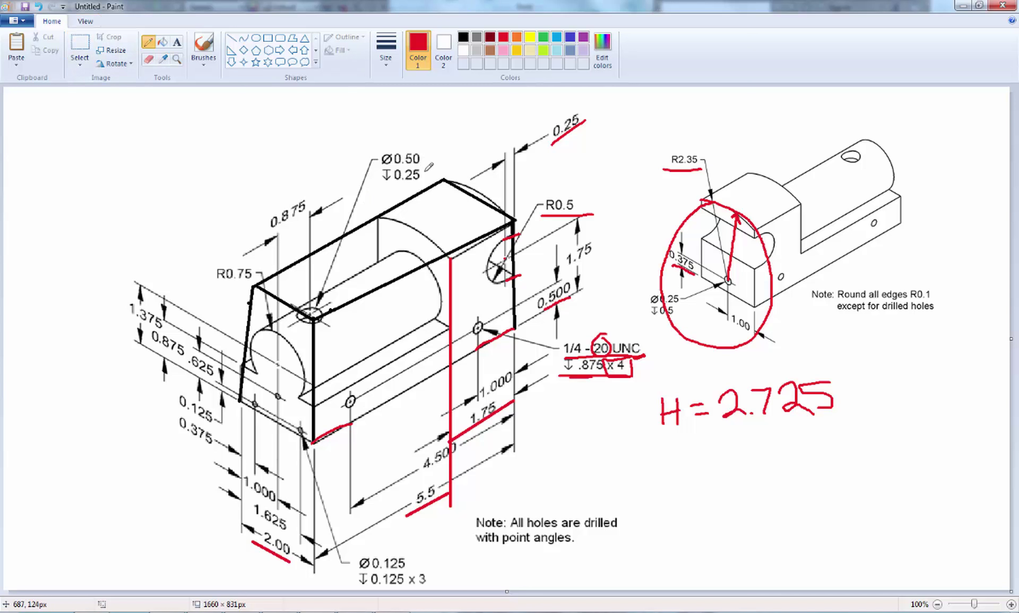
pyautogui.moveTo(421, 183); pyautogui.dragTo(370, 183)
pyautogui.moveTo(276, 237); pyautogui.dragTo(307, 217)
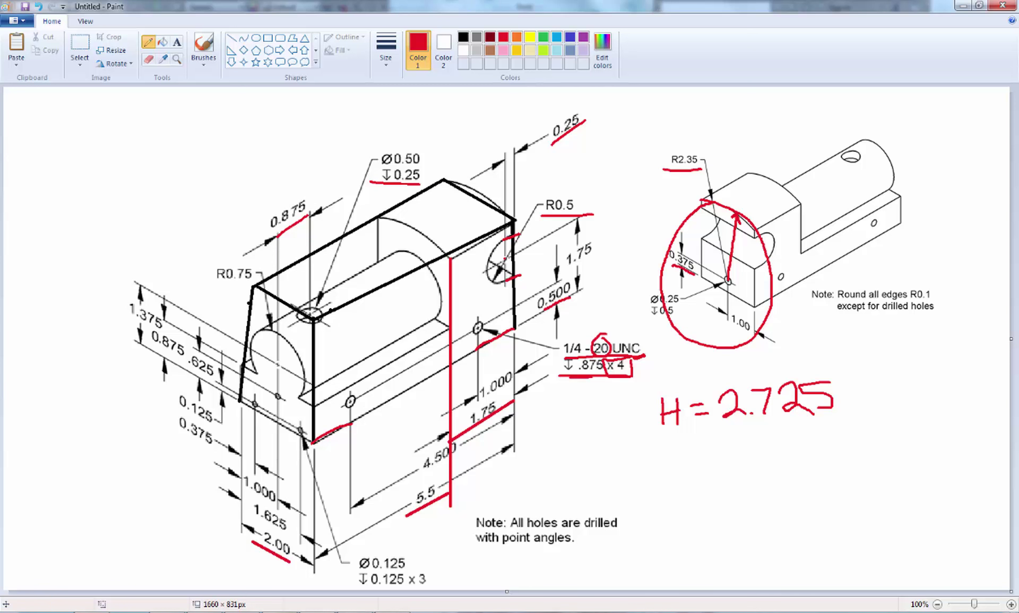
pyautogui.moveTo(205, 611)
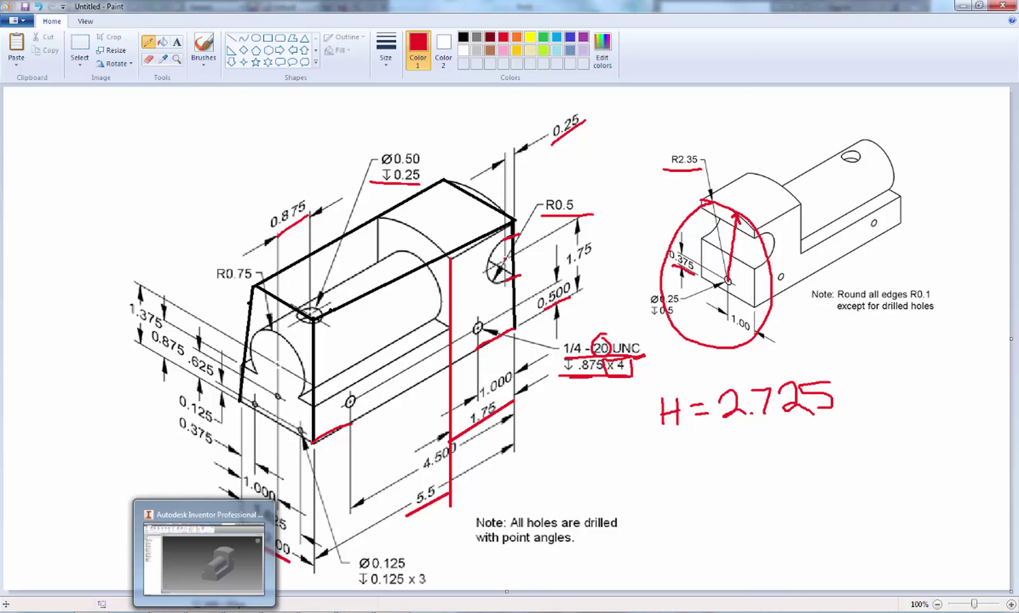
pyautogui.click(203, 557)
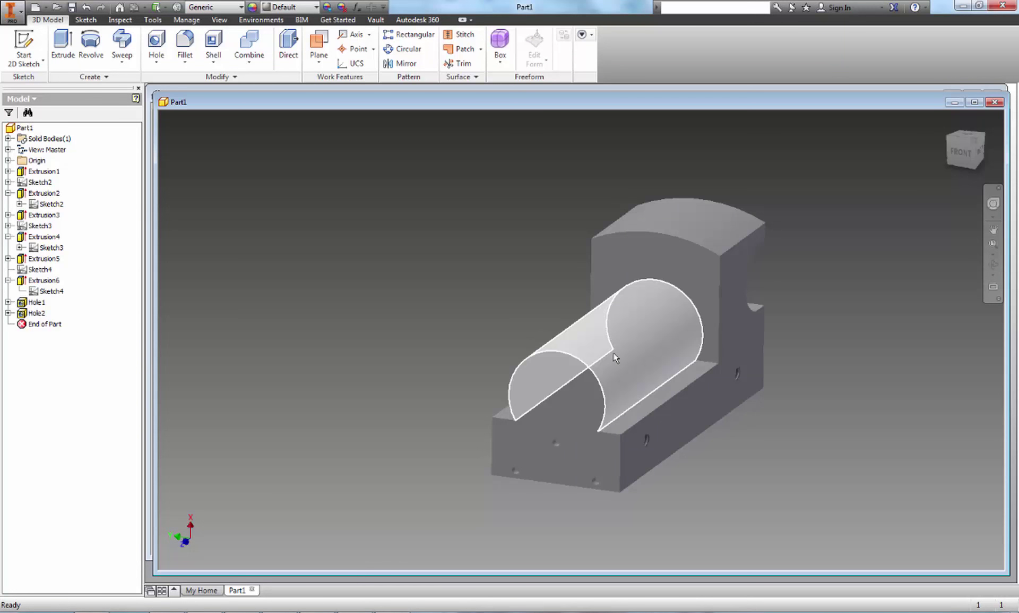
# Start a work plane offset from the train body's bottom face, pulled up about 2.31 in to sit above the boiler cylinder.
pyautogui.keyDown('shift'); pyautogui.moveTo(607, 355); pyautogui.dragTo(600, 319, button='middle'); pyautogui.keyUp('shift')
pyautogui.moveTo(605, 343); pyautogui.dragTo(603, 347)
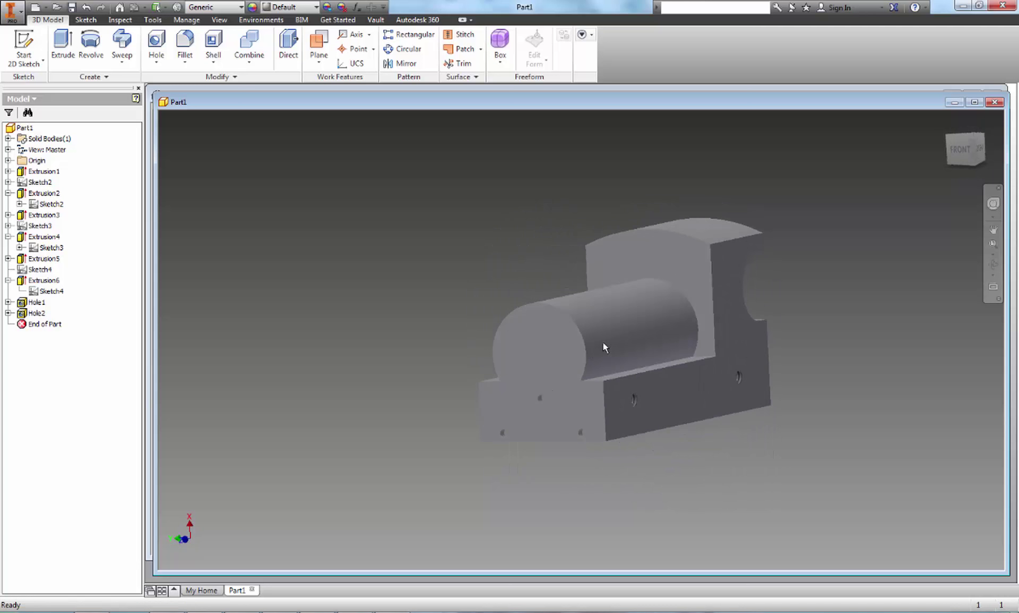
pyautogui.scroll(-4, 542, 301)
pyautogui.scroll(3, 544, 323)
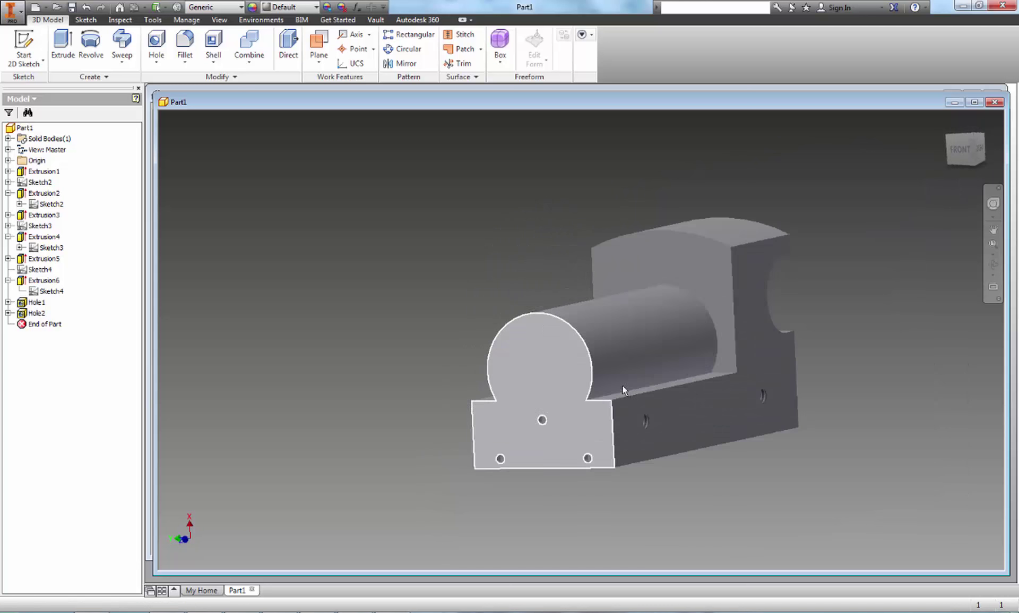
pyautogui.keyDown('shift'); pyautogui.moveTo(629, 397); pyautogui.dragTo(658, 372, button='middle'); pyautogui.keyUp('shift')
pyautogui.click(319, 56)
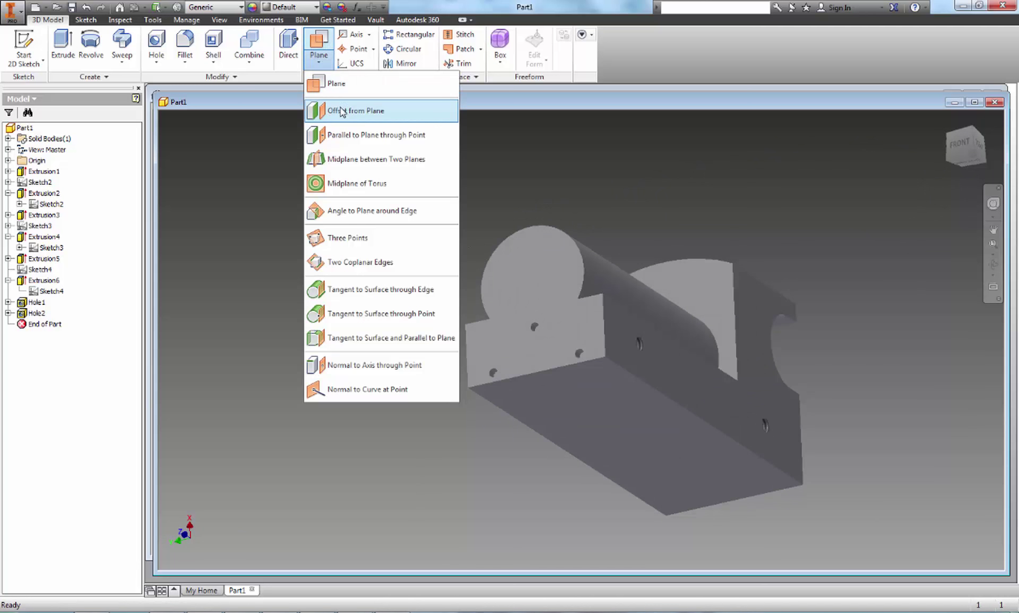
pyautogui.click(342, 109)
pyautogui.moveTo(586, 423); pyautogui.dragTo(582, 258)
pyautogui.scroll(3, 559, 340)
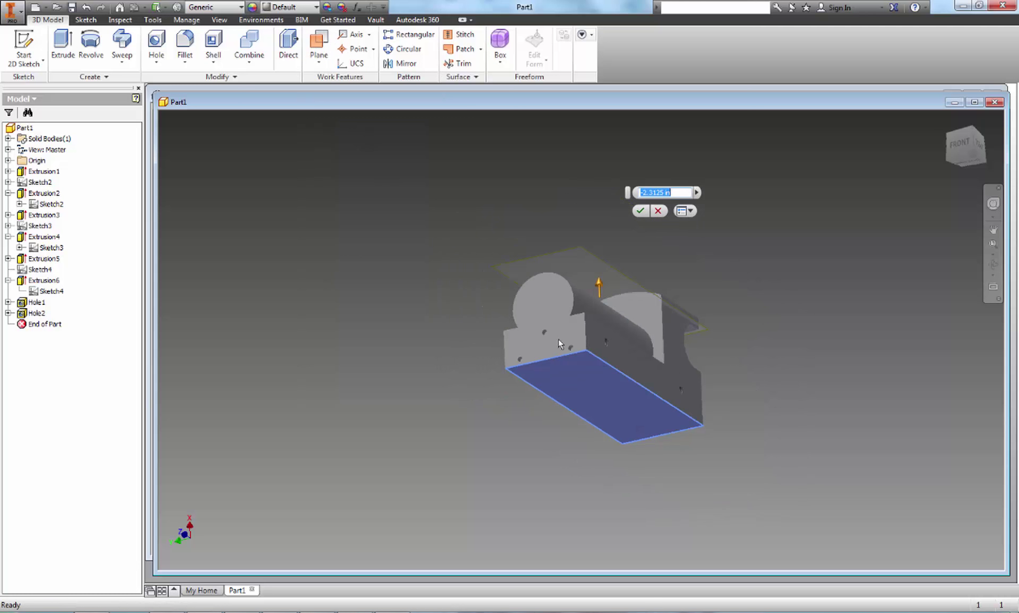
pyautogui.keyDown('shift'); pyautogui.moveTo(558, 339); pyautogui.dragTo(561, 355, button='middle'); pyautogui.keyUp('shift')
pyautogui.scroll(-3, 564, 346)
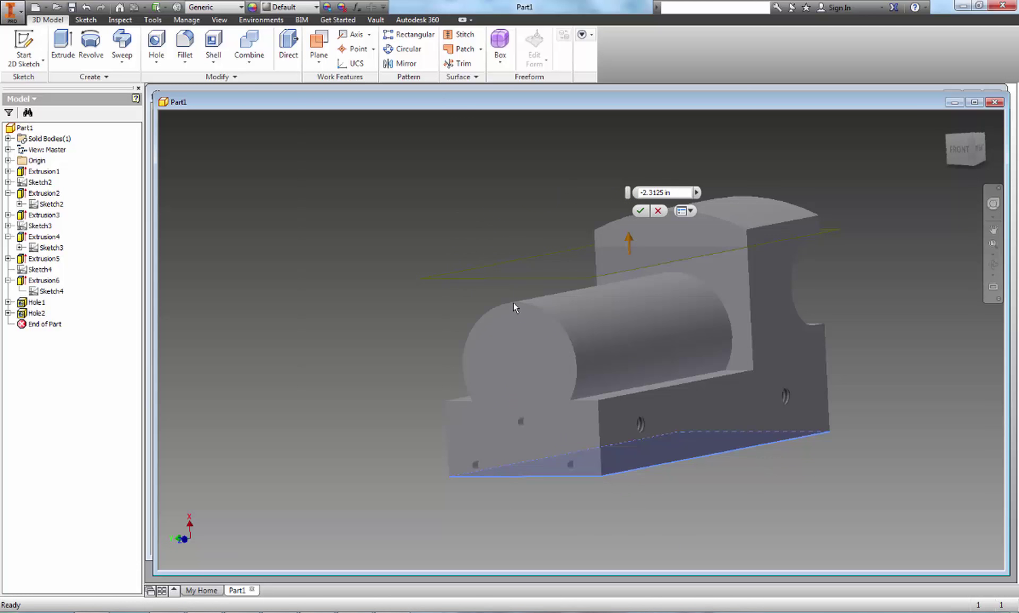
# Underline the 1.375 height and mark the R0.75 boiler radius in the Paint drawing, adding the two values in Calculator.
pyautogui.hotkey('alt', 'Tab')
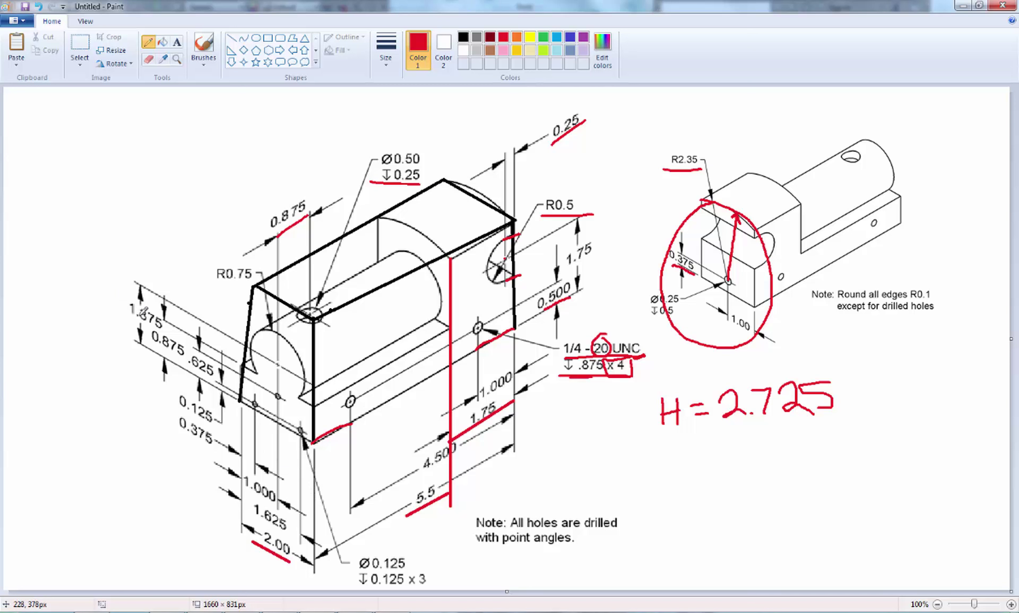
pyautogui.moveTo(129, 316); pyautogui.dragTo(162, 331)
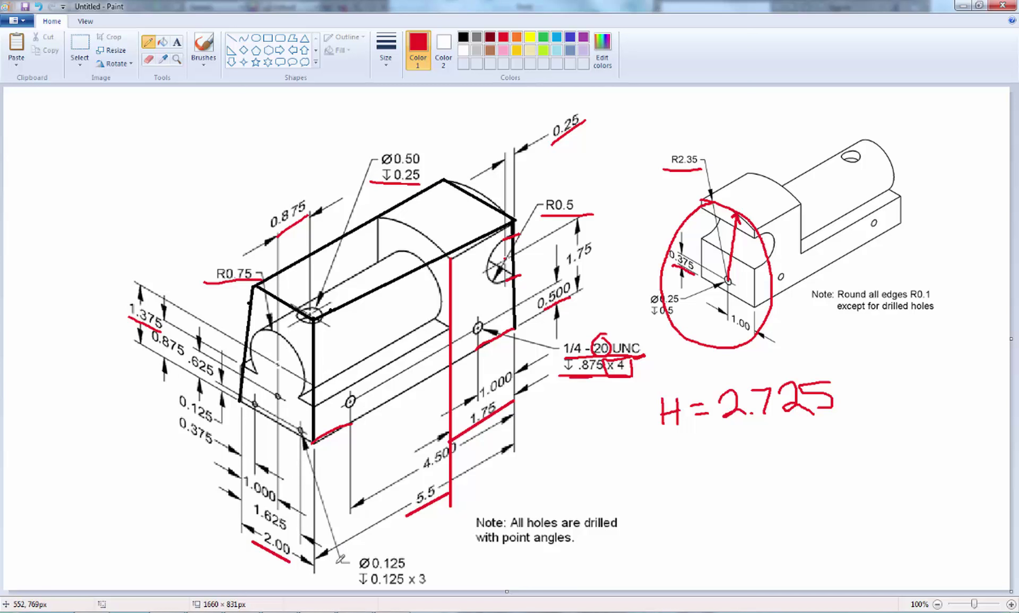
pyautogui.hotkey('alt', 'Tab')
pyautogui.click(192, 220)
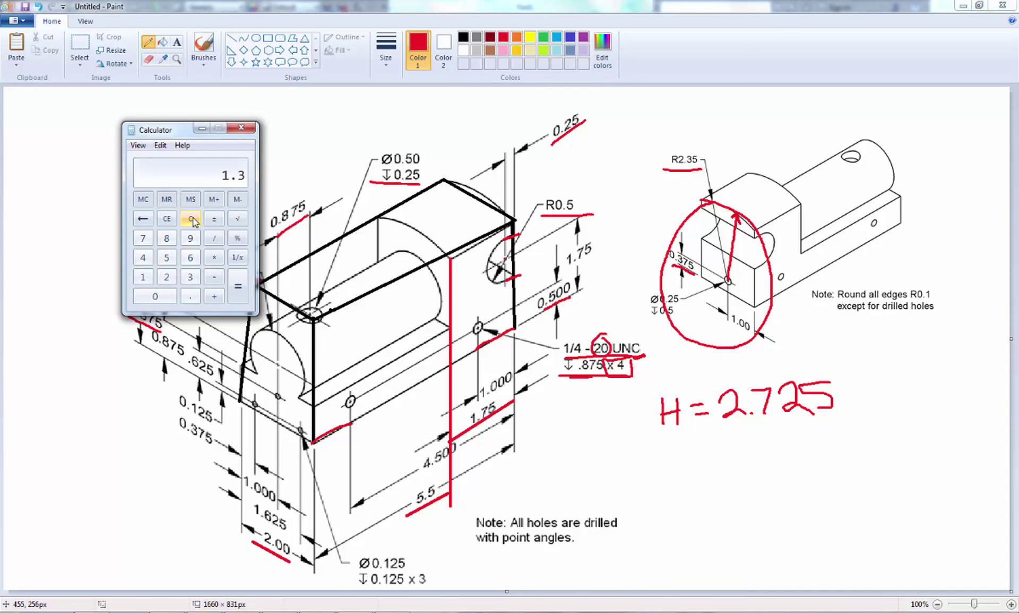
pyautogui.press('Return')
pyautogui.click(241, 128)
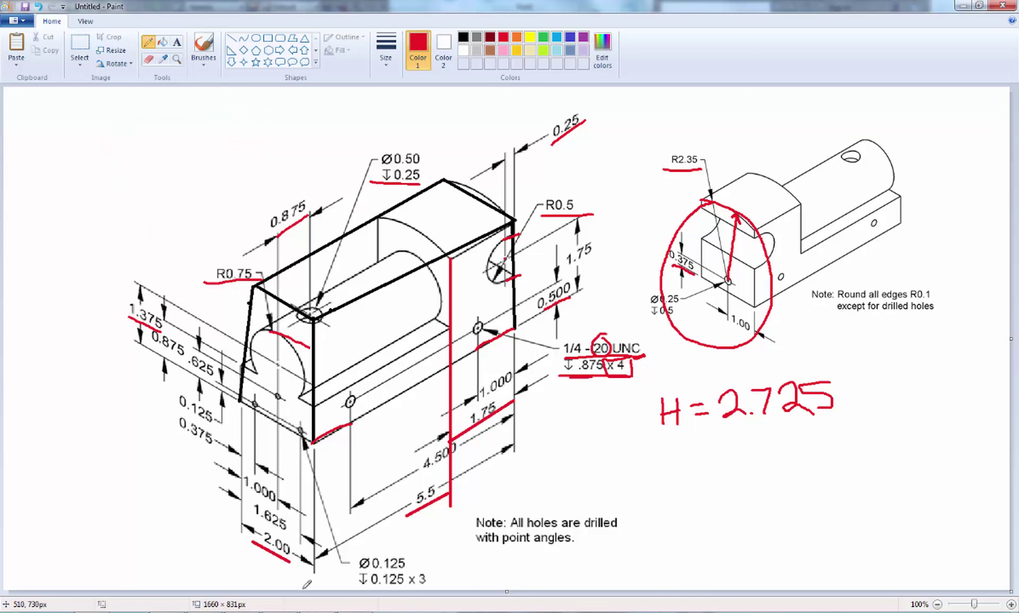
# Return to Inventor and create the work plane with an offset of 2.125 in from the bottom face.
pyautogui.hotkey('alt', 'Tab')
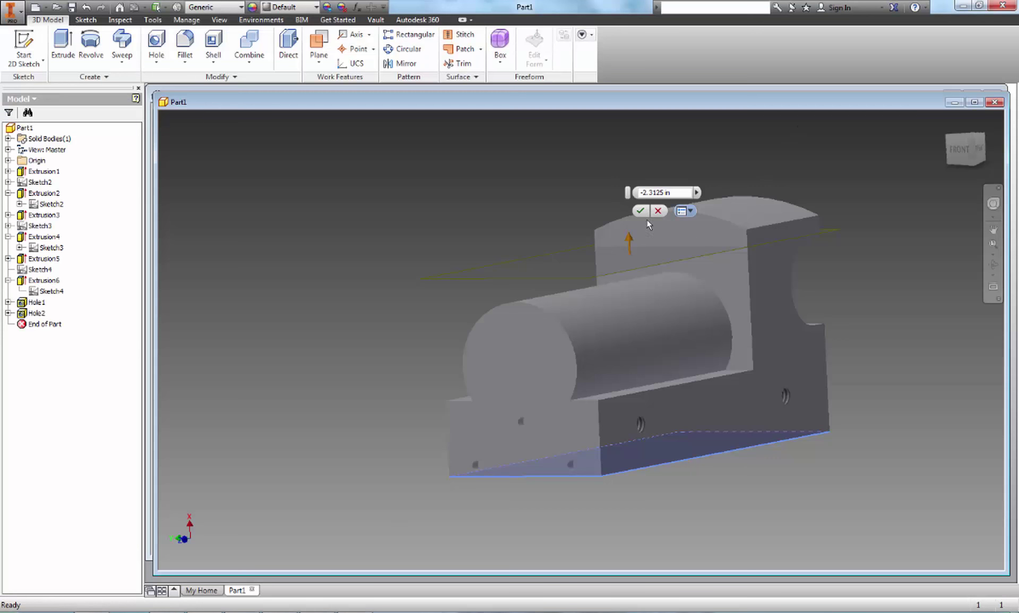
pyautogui.doubleClick(678, 190)
pyautogui.write('2.125')
pyautogui.press('Return')
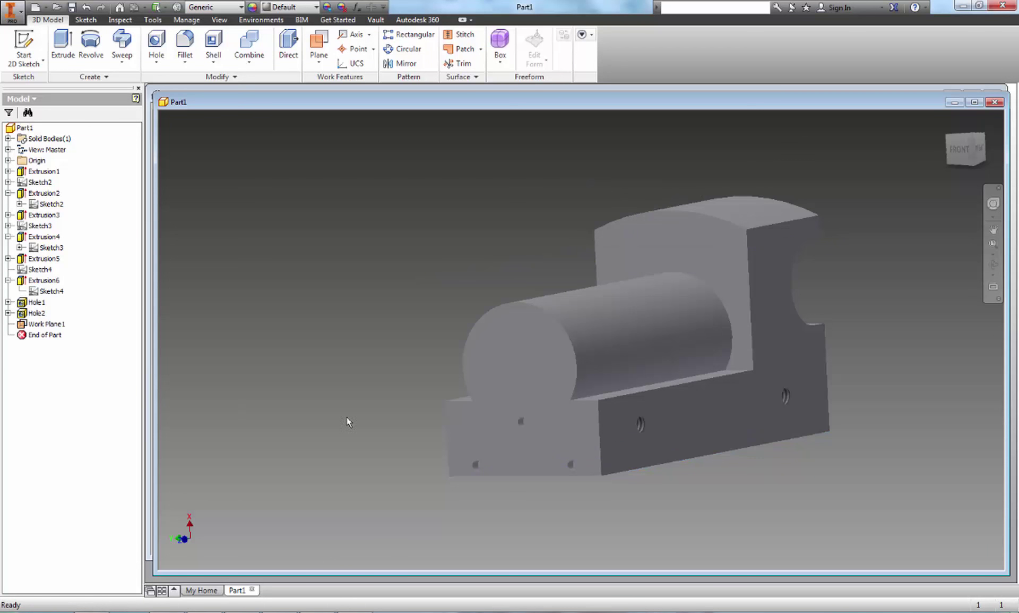
# Reverse the work plane to the upper side of the body by setting its offset to -2.125 in.
pyautogui.scroll(-5, 424, 418)
pyautogui.doubleClick(469, 390)
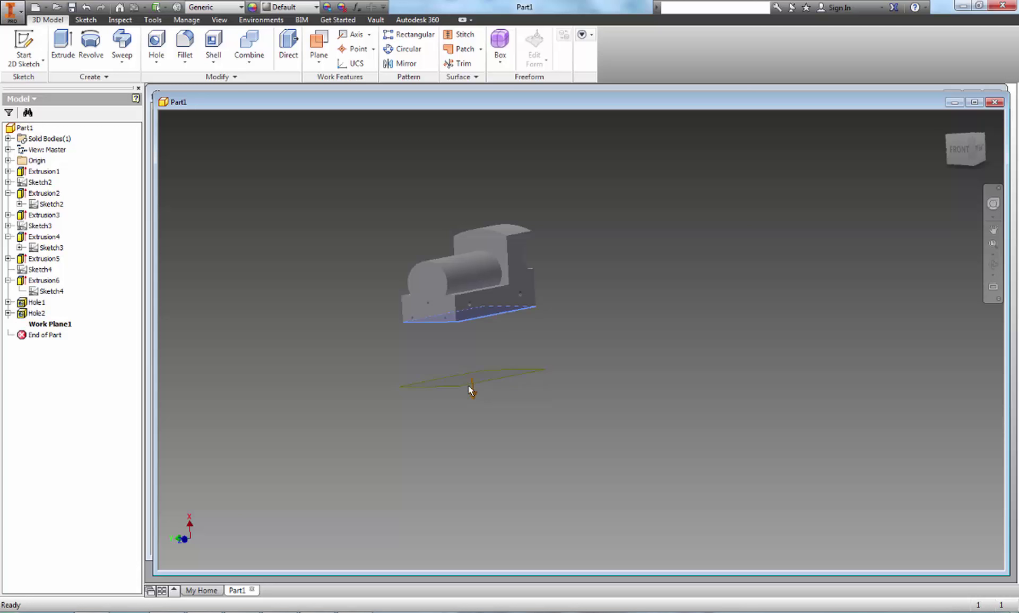
pyautogui.click(493, 434)
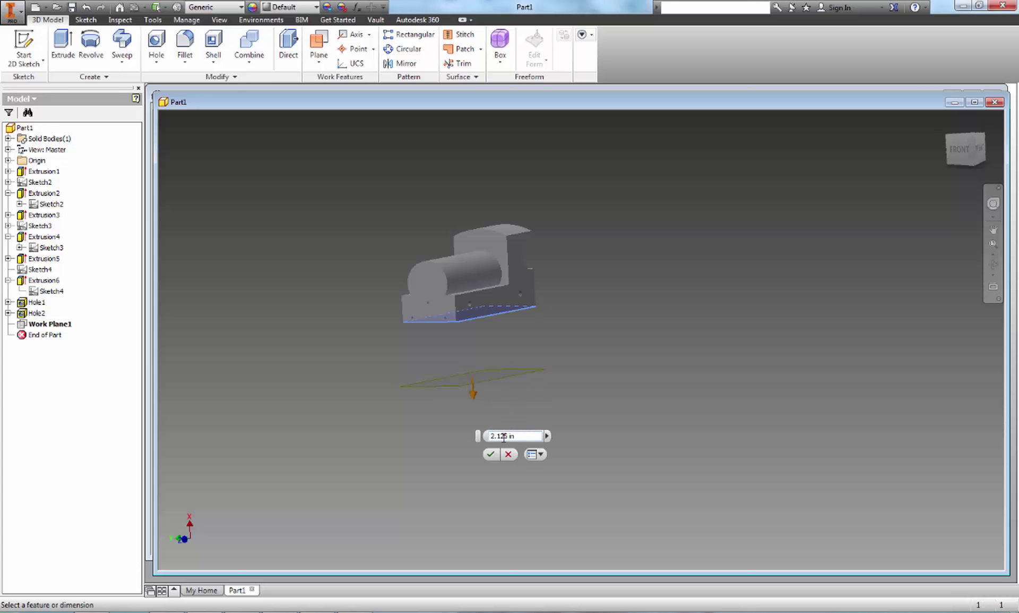
pyautogui.write('-')
pyautogui.press('Return')
pyautogui.scroll(6, 430, 276)
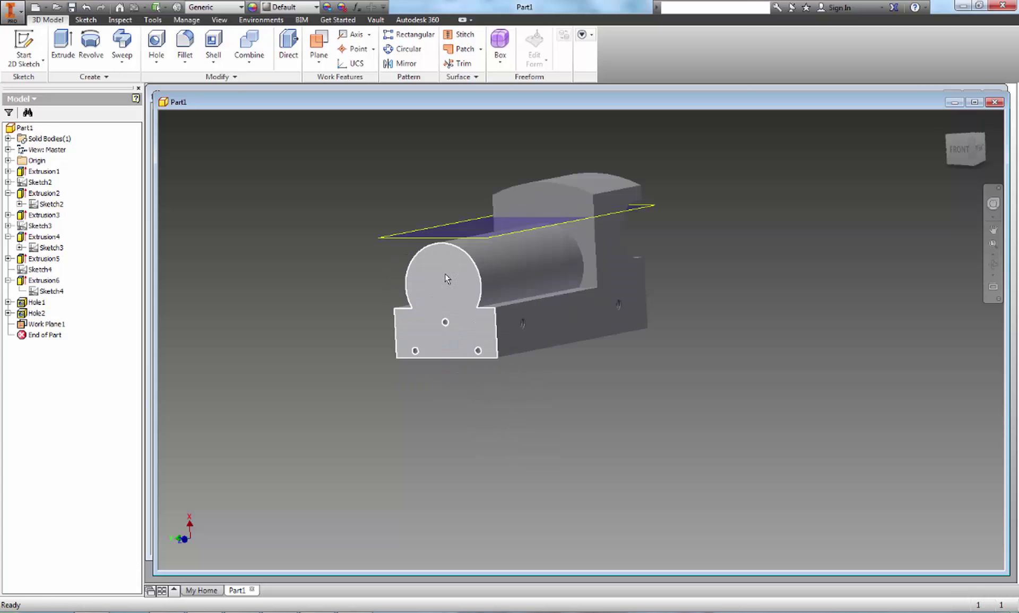
# Compare the work plane with the top of the boiler, and recheck 1.375 + 0.75 in Calculator beside the Paint drawing.
pyautogui.click(962, 150)
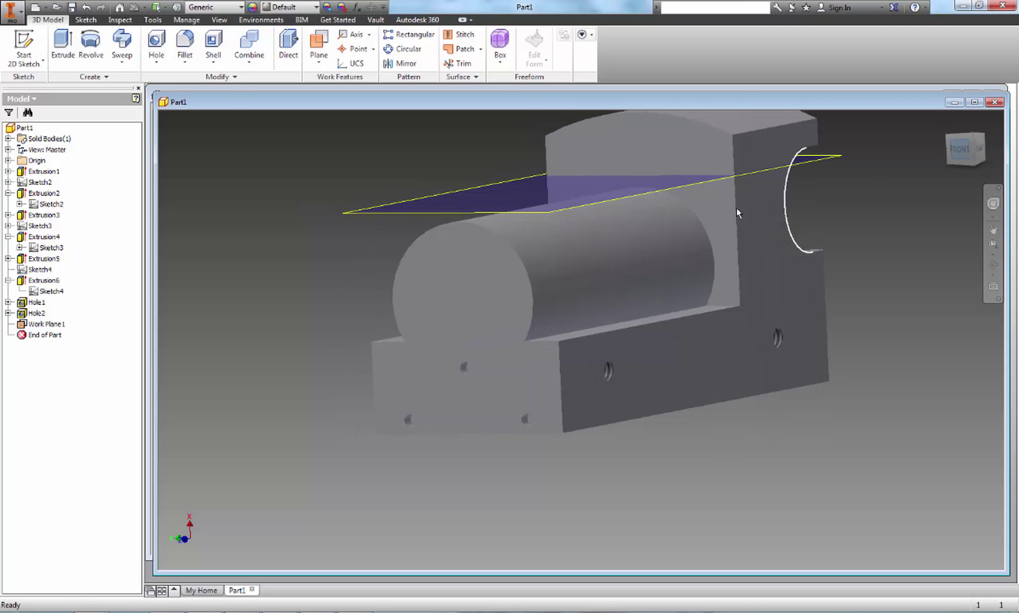
pyautogui.scroll(4, 616, 297)
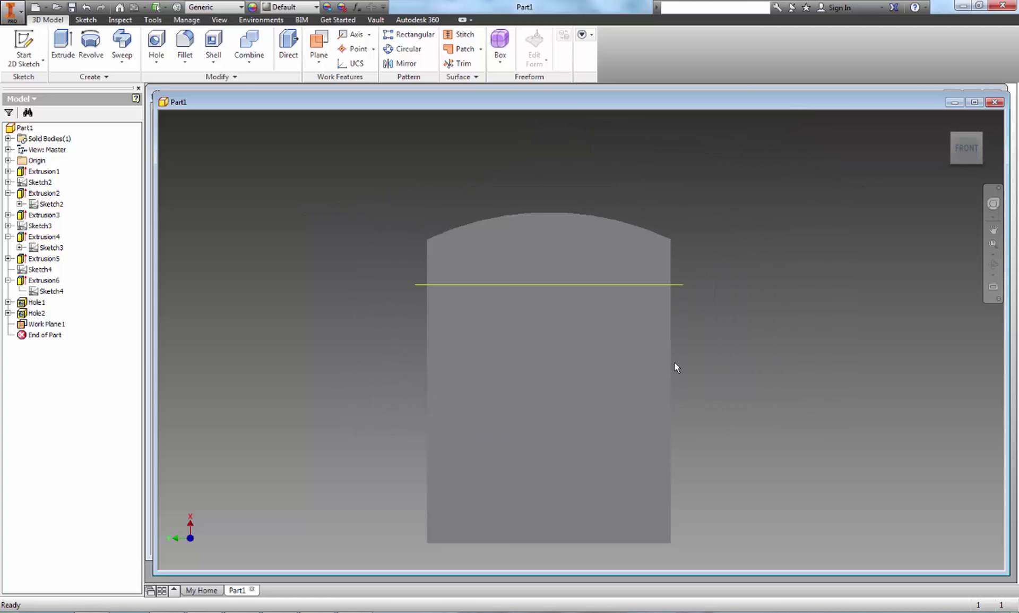
pyautogui.keyDown('shift'); pyautogui.moveTo(674, 362); pyautogui.dragTo(552, 378, button='middle'); pyautogui.keyUp('shift')
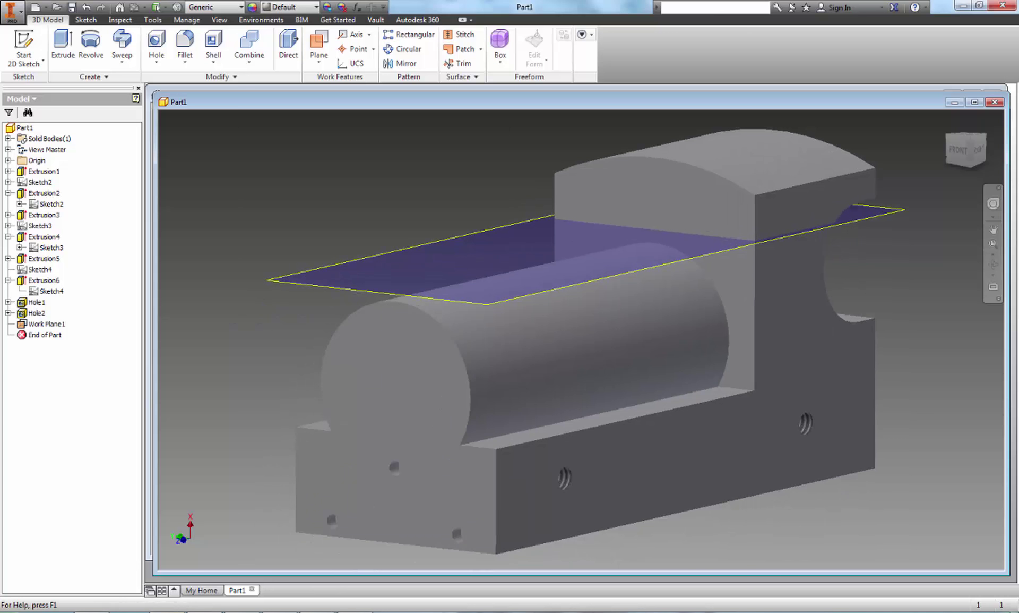
pyautogui.click(218, 611)
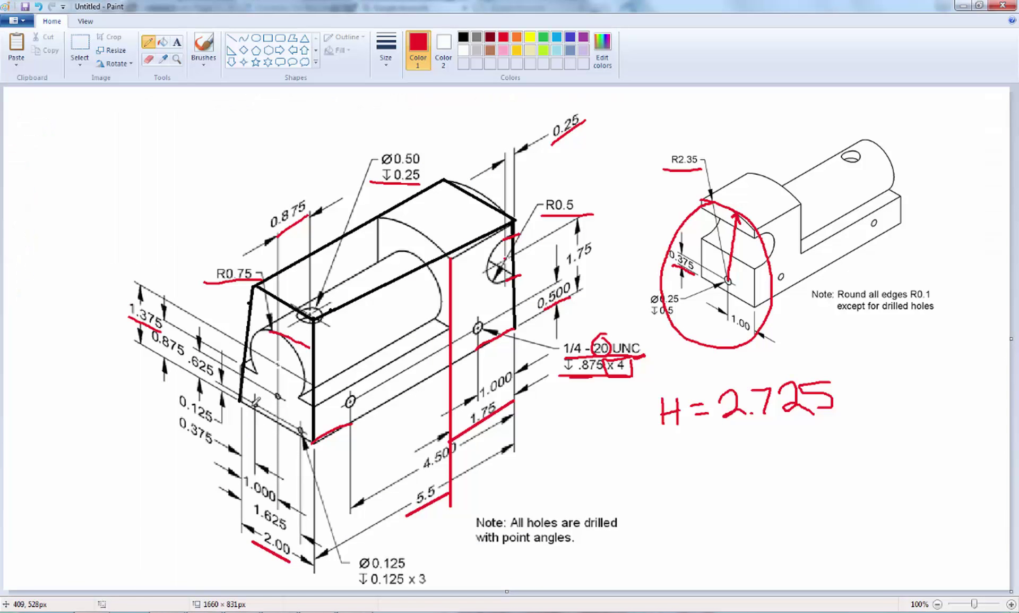
pyautogui.click(12, 605)
pyautogui.click(80, 434)
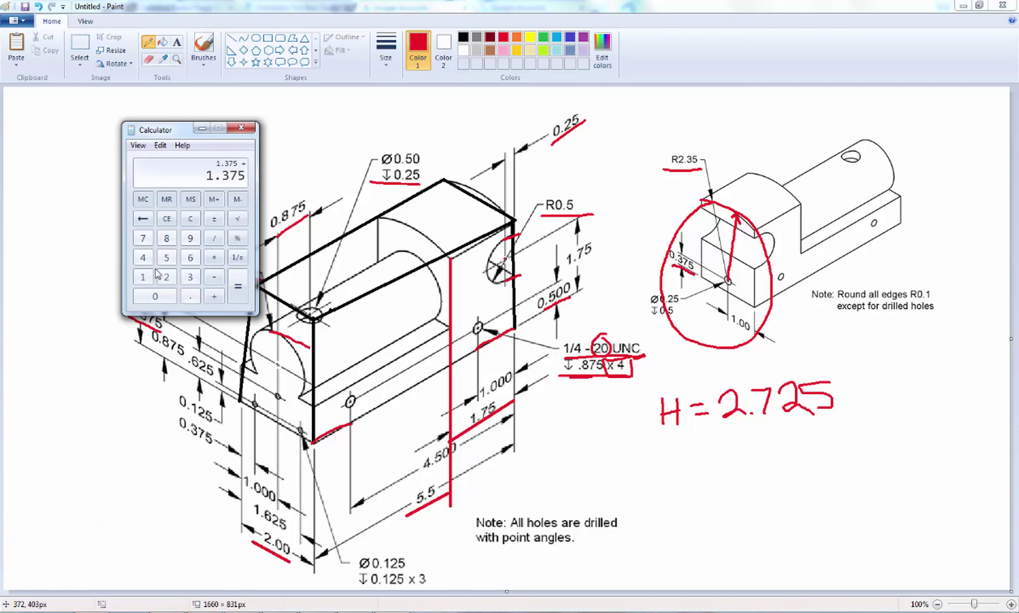
pyautogui.moveTo(189, 137); pyautogui.dragTo(636, 256)
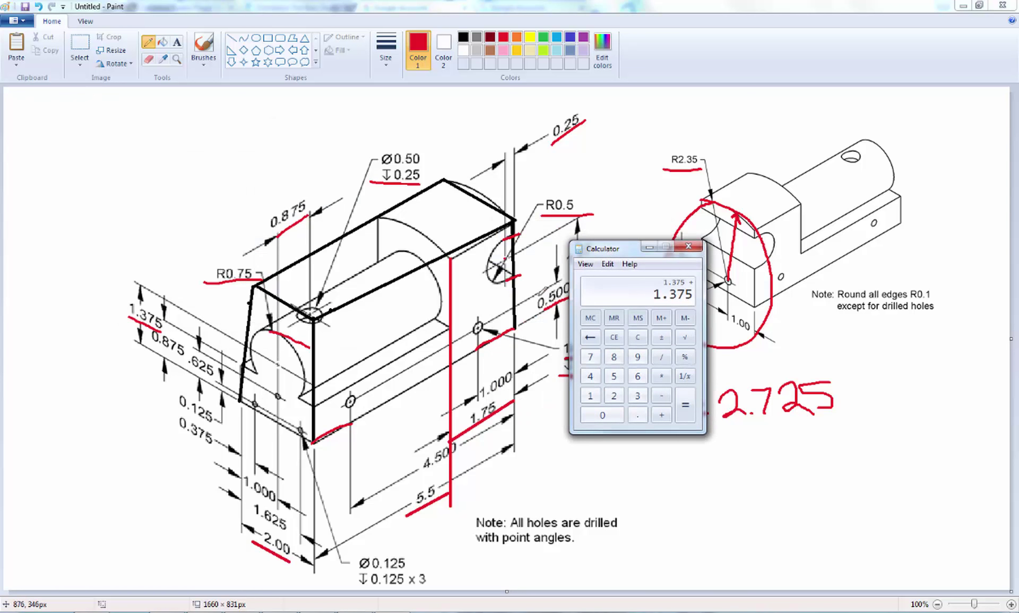
pyautogui.write('75')
pyautogui.press('Return')
pyautogui.press('Escape')
pyautogui.click(688, 245)
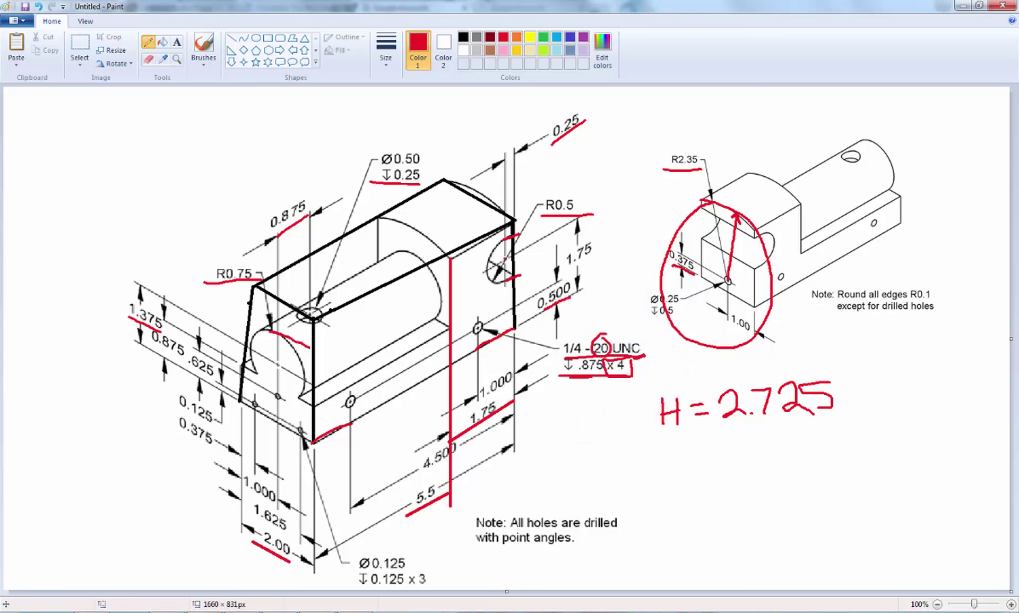
# Return to Inventor and inspect the work plane's offset value.
pyautogui.click(289, 610)
pyautogui.click(275, 564)
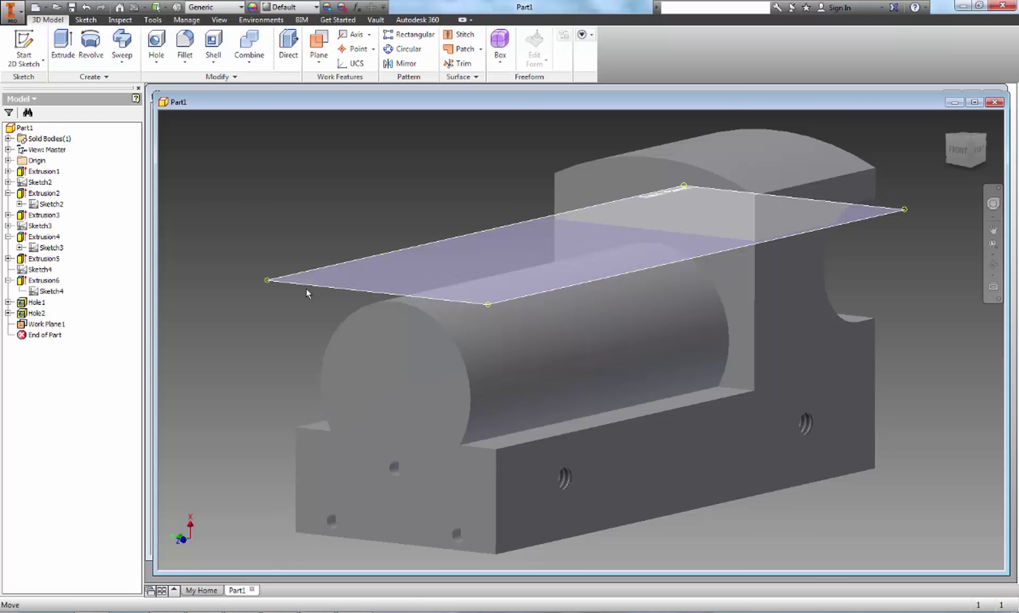
pyautogui.doubleClick(308, 285)
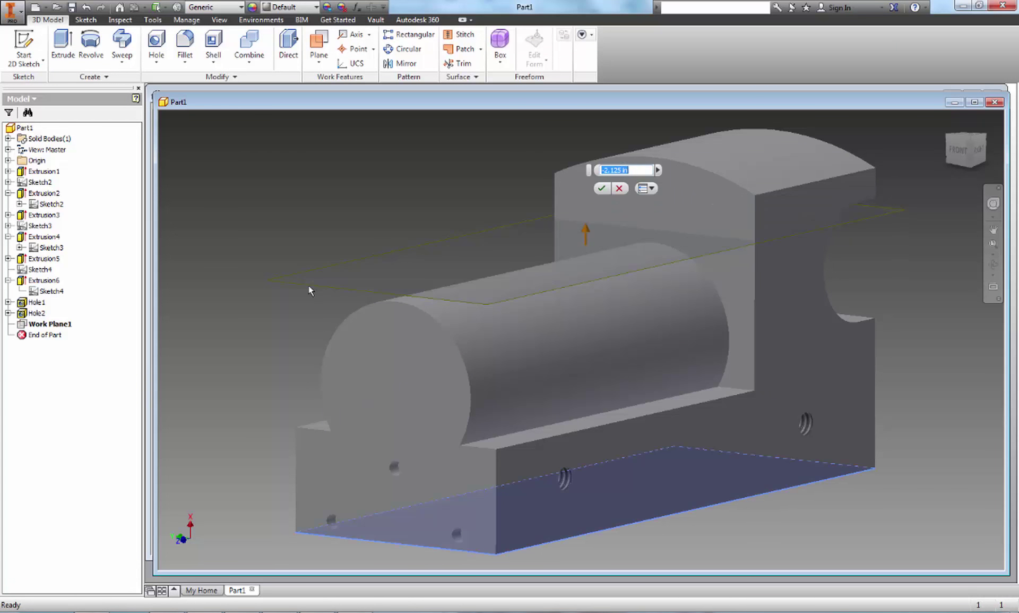
pyautogui.click(309, 291)
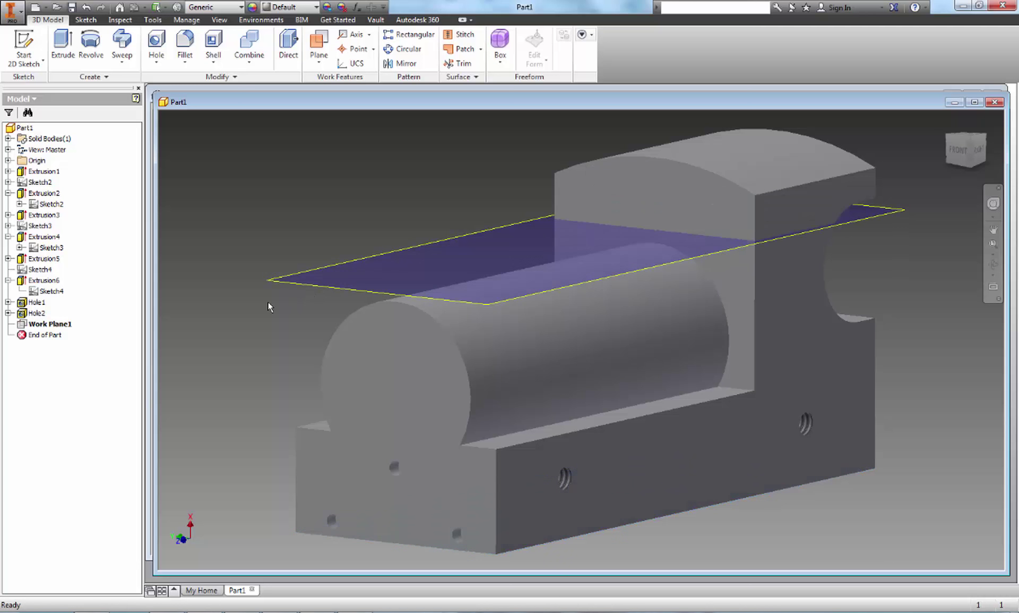
# Look through the extrusions' sketches and open Sketch2 of Extrusion2, the boiler profile, for editing.
pyautogui.click(8, 171)
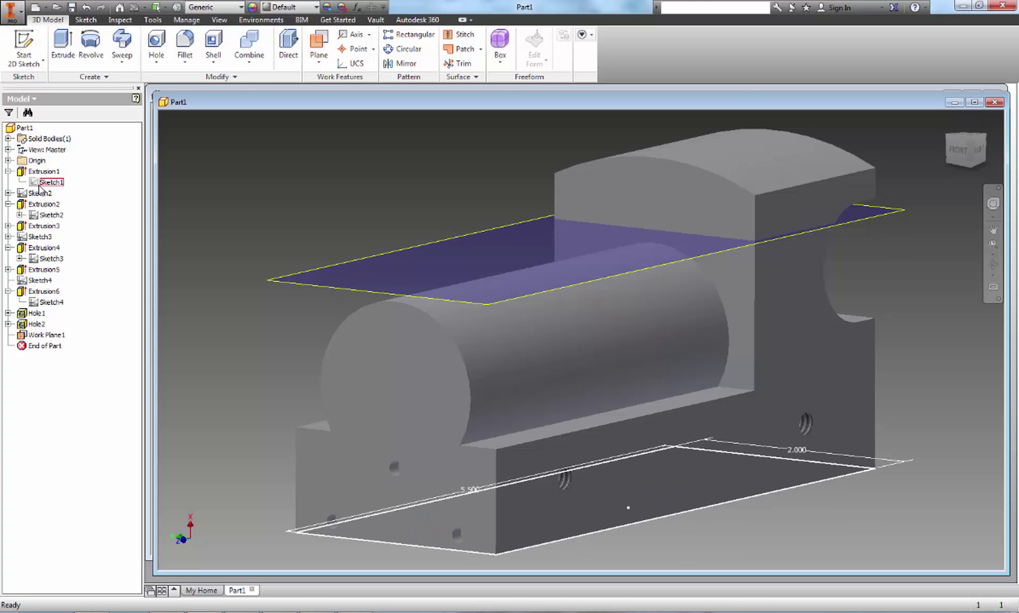
pyautogui.click(8, 204)
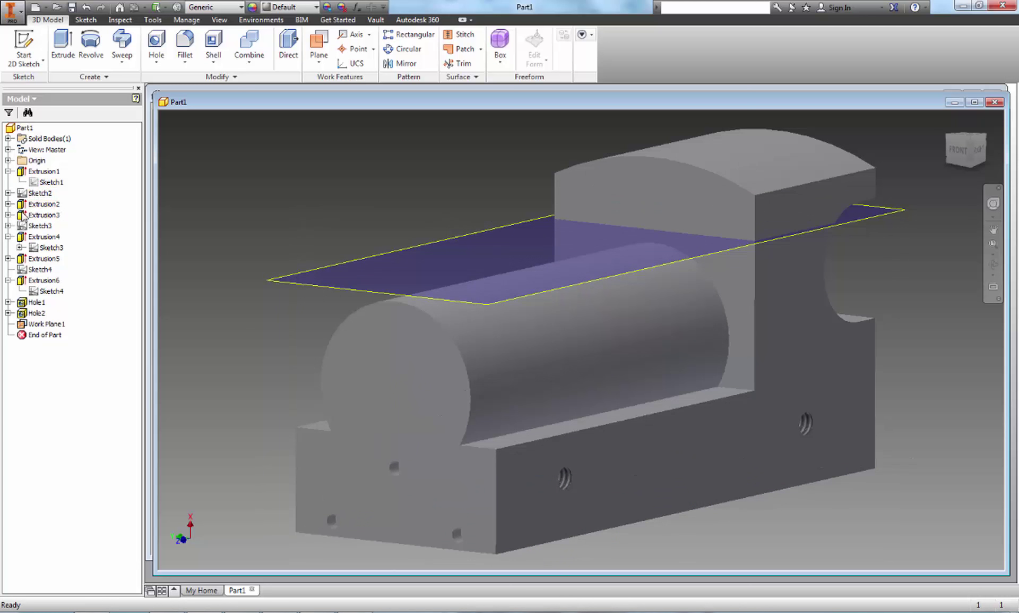
pyautogui.click(8, 204)
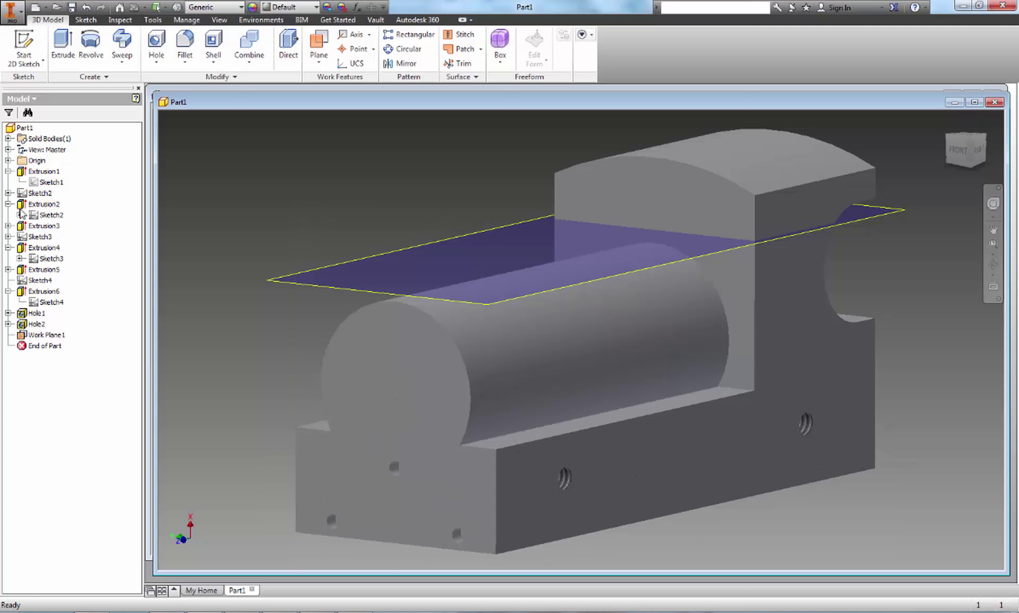
pyautogui.doubleClick(33, 215)
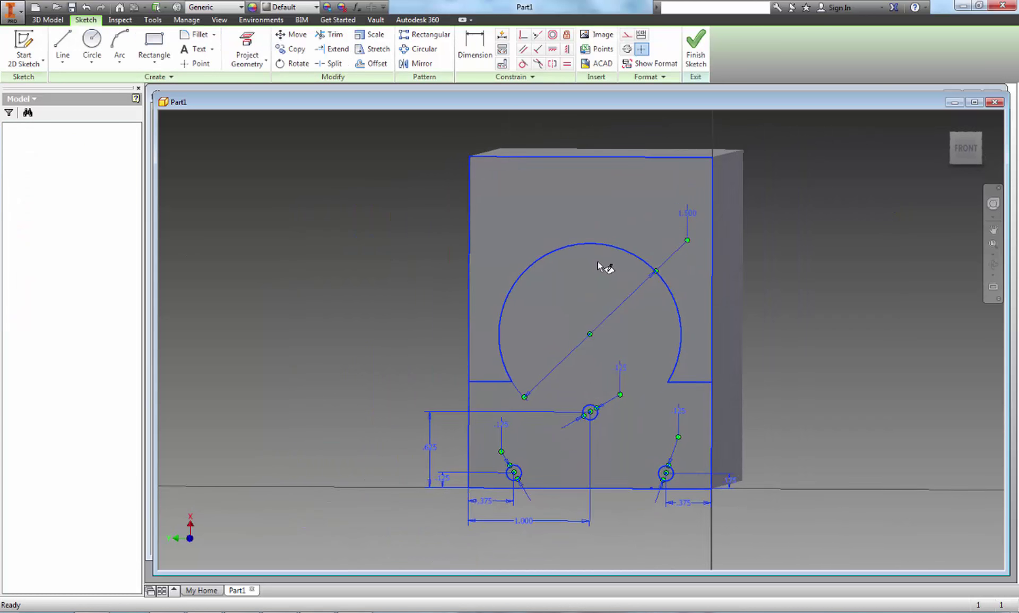
# Dimension the boiler arc's centre from the body's bottom edge and set it to 1.375 in, as given in the Paint drawing.
pyautogui.click(475, 49)
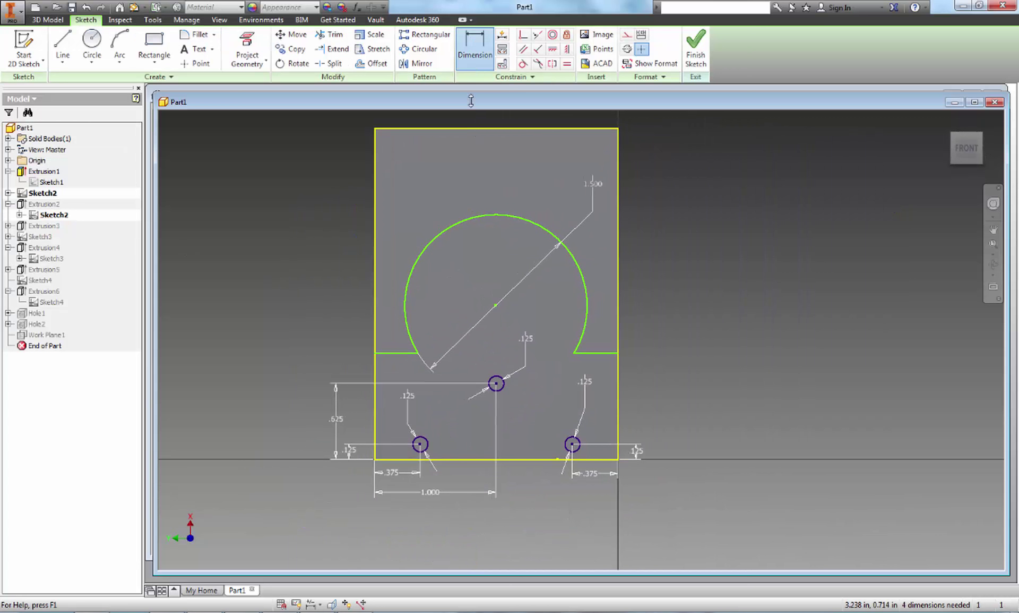
pyautogui.click(522, 460)
pyautogui.click(687, 402)
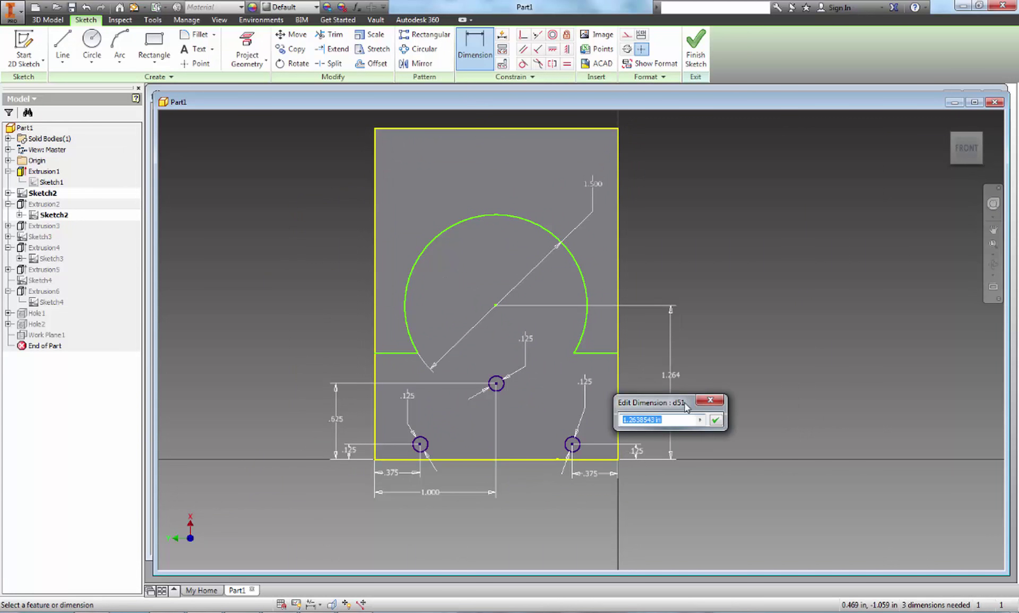
pyautogui.hotkey('alt', 'Tab')
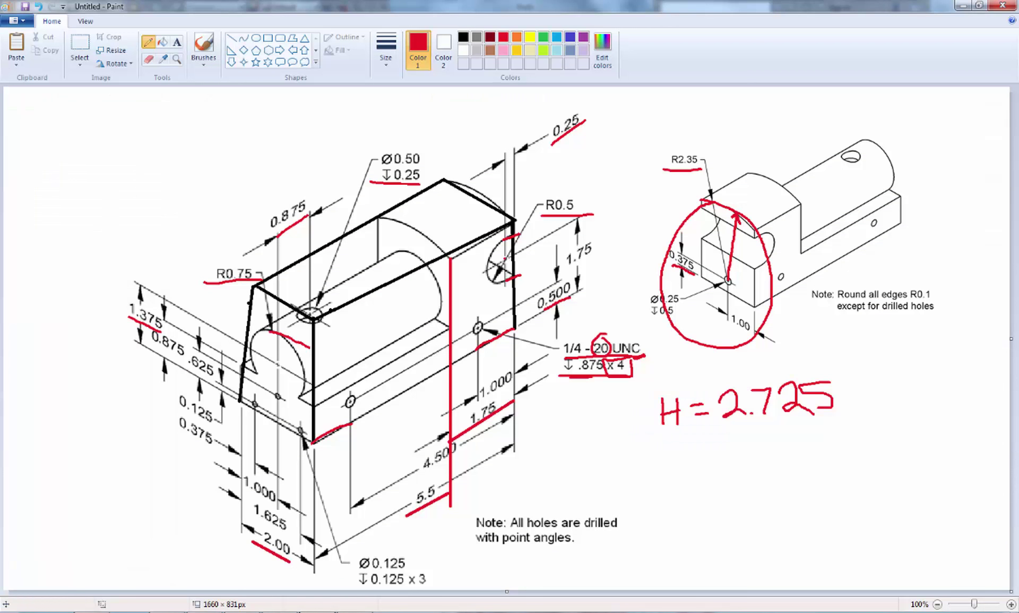
pyautogui.hotkey('alt', 'Tab')
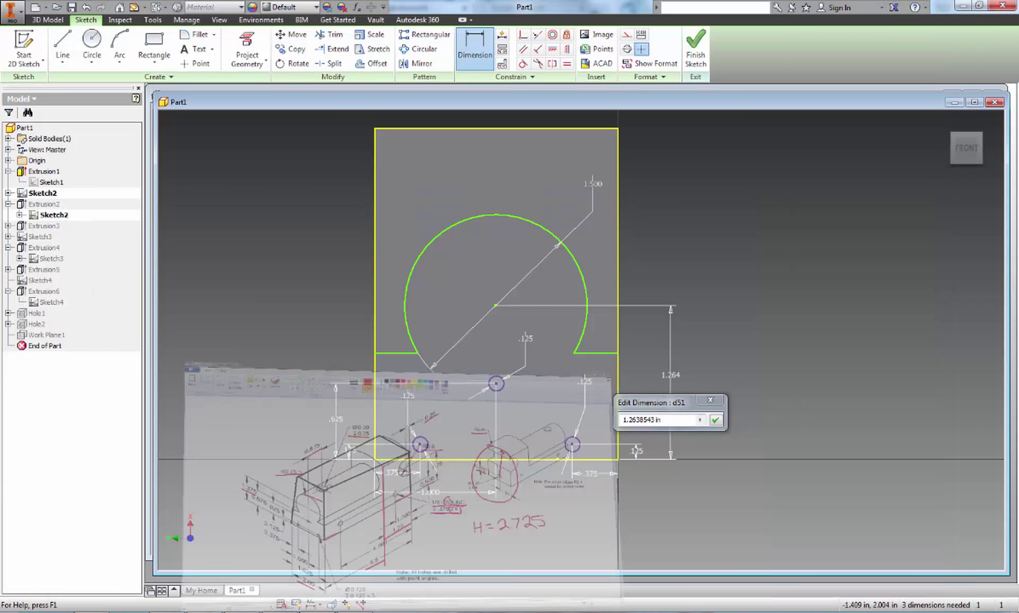
pyautogui.write('1.')
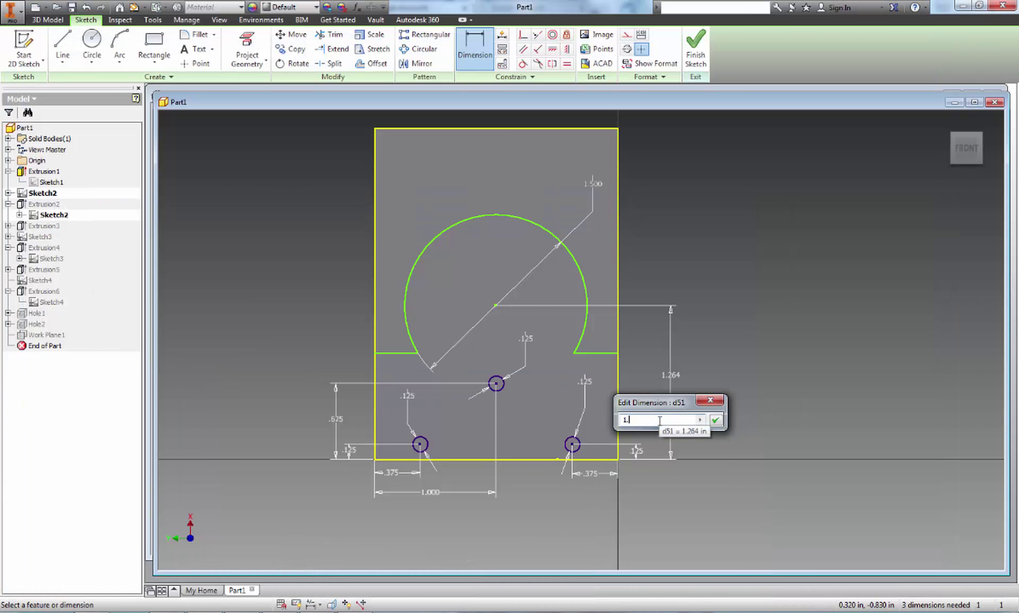
pyautogui.write('375')
pyautogui.press('Return')
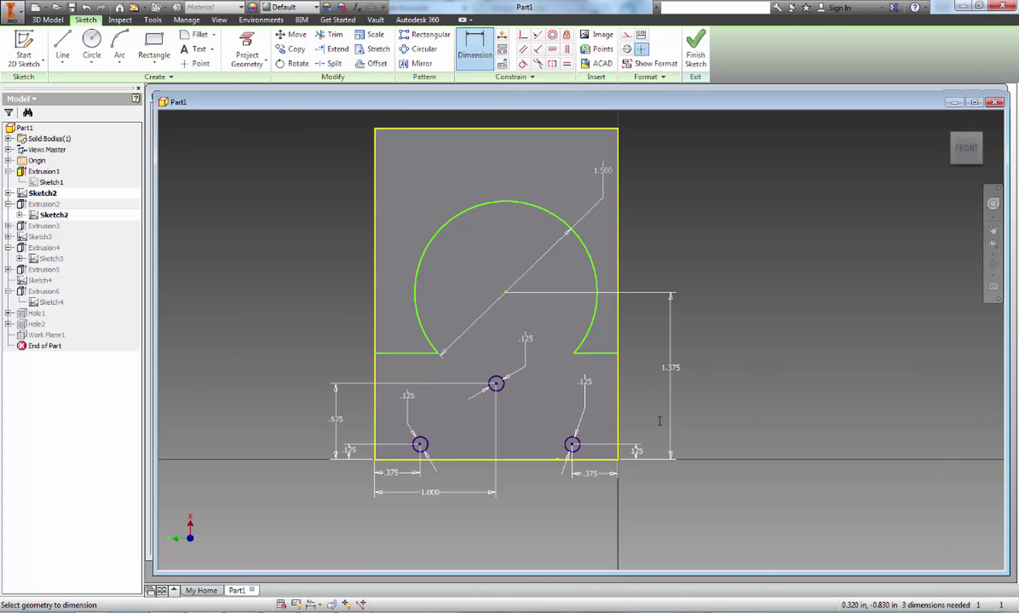
pyautogui.press('Escape')
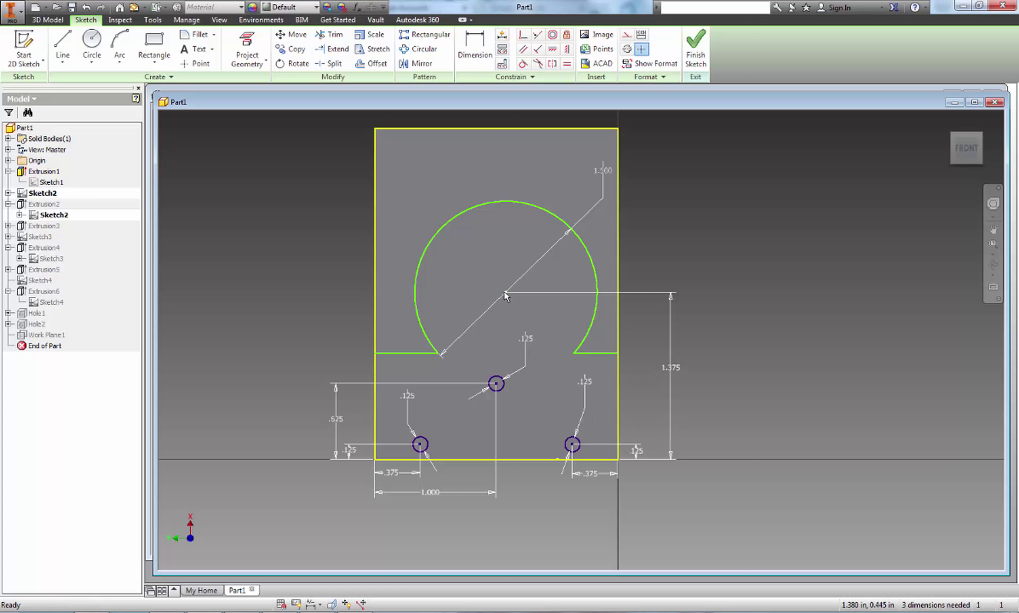
# Dimension the boiler arc's centre horizontally from the body's side edge, set it to 1 in, and finish the sketch.
pyautogui.press('d')
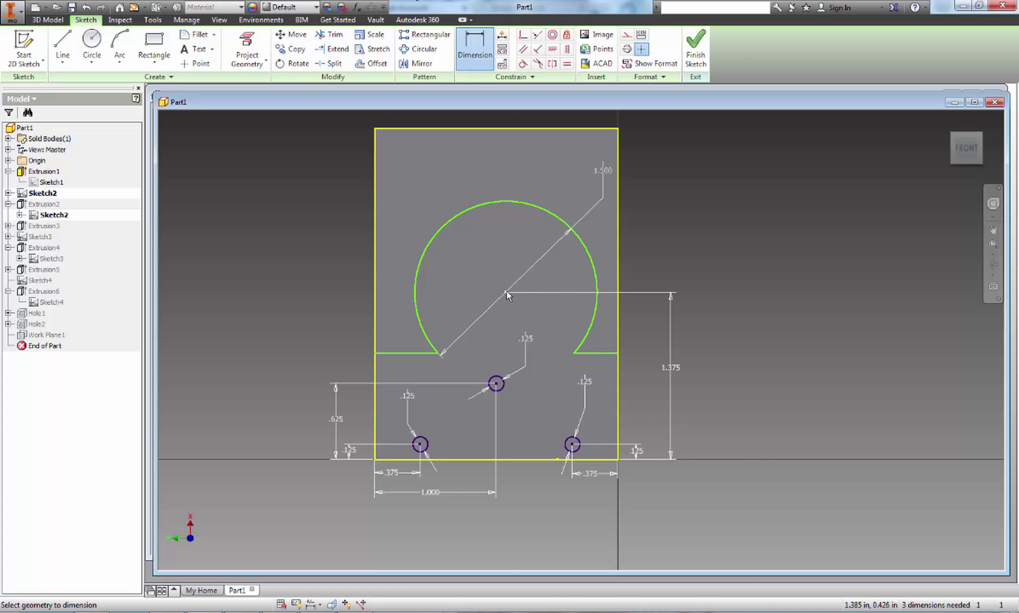
pyautogui.click(619, 289)
pyautogui.click(552, 535)
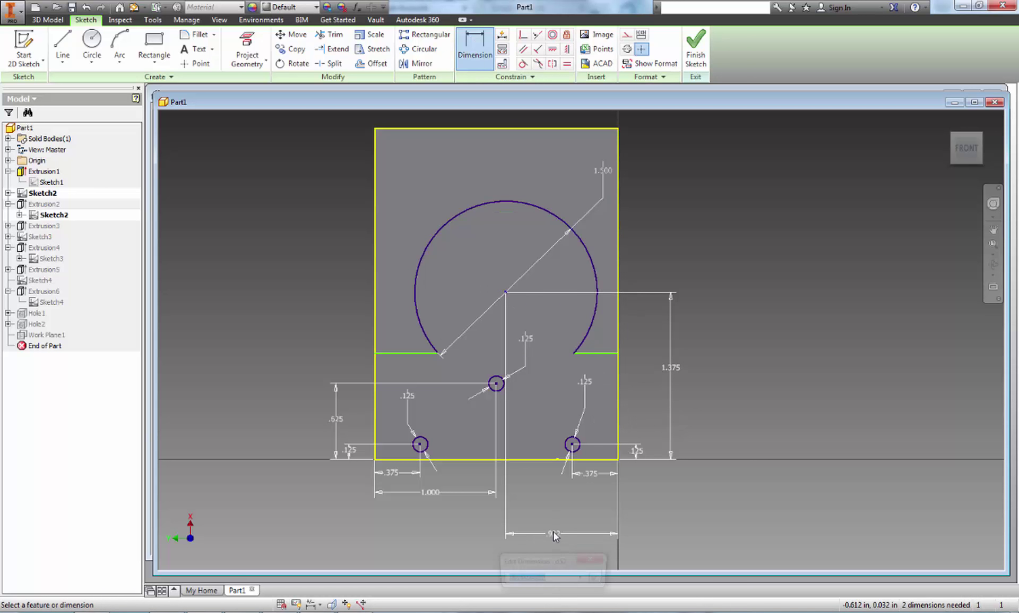
pyautogui.write('1')
pyautogui.press('Return')
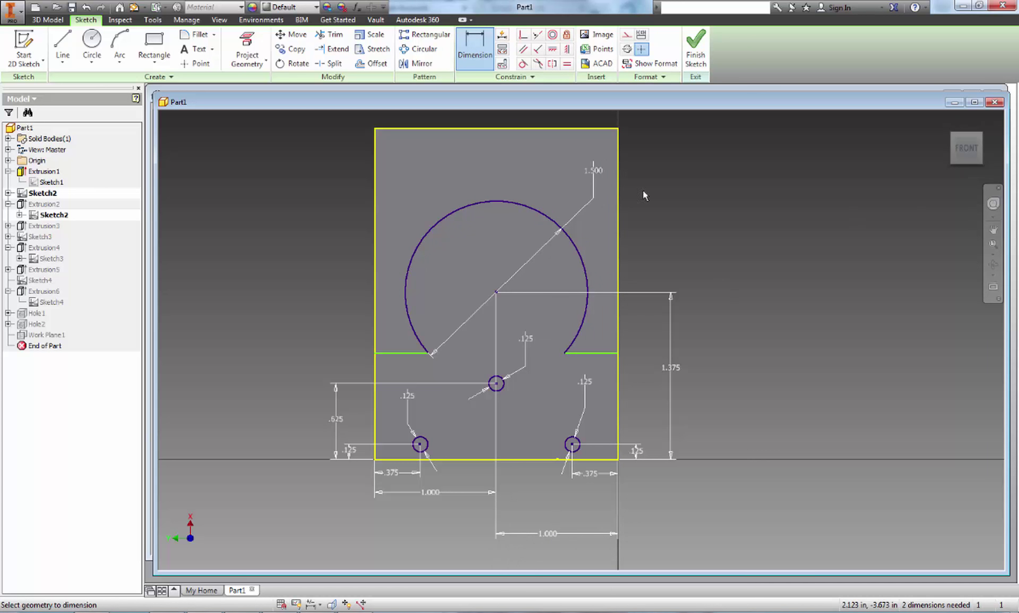
pyautogui.click(695, 48)
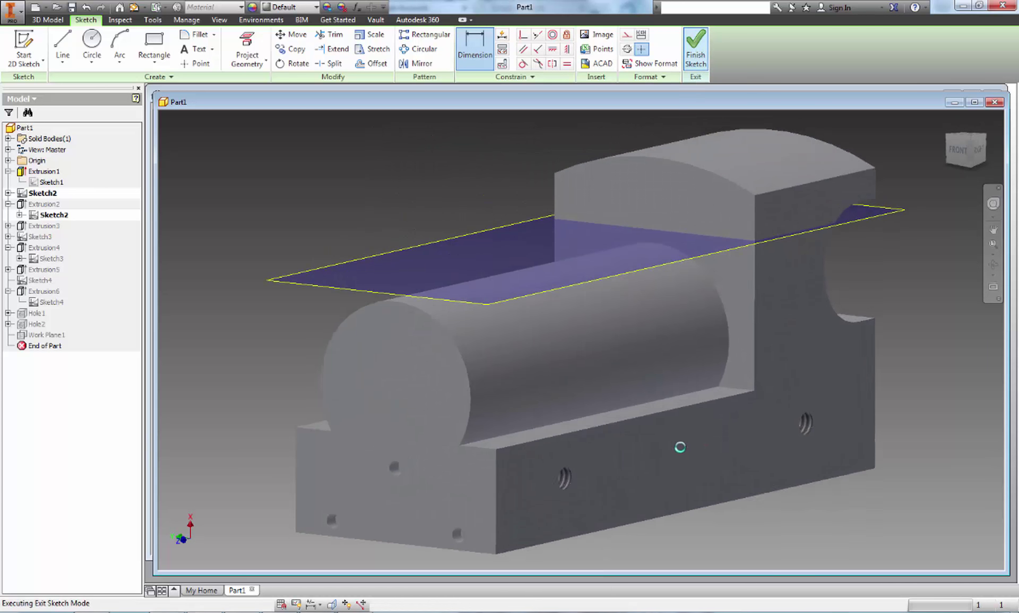
# Start a new 2D sketch on the work plane at the top of the boiler.
pyautogui.keyDown('shift'); pyautogui.moveTo(680, 441); pyautogui.dragTo(619, 437, button='middle'); pyautogui.keyUp('shift')
pyautogui.keyDown('shift'); pyautogui.moveTo(602, 352); pyautogui.dragTo(597, 379, button='middle'); pyautogui.keyUp('shift')
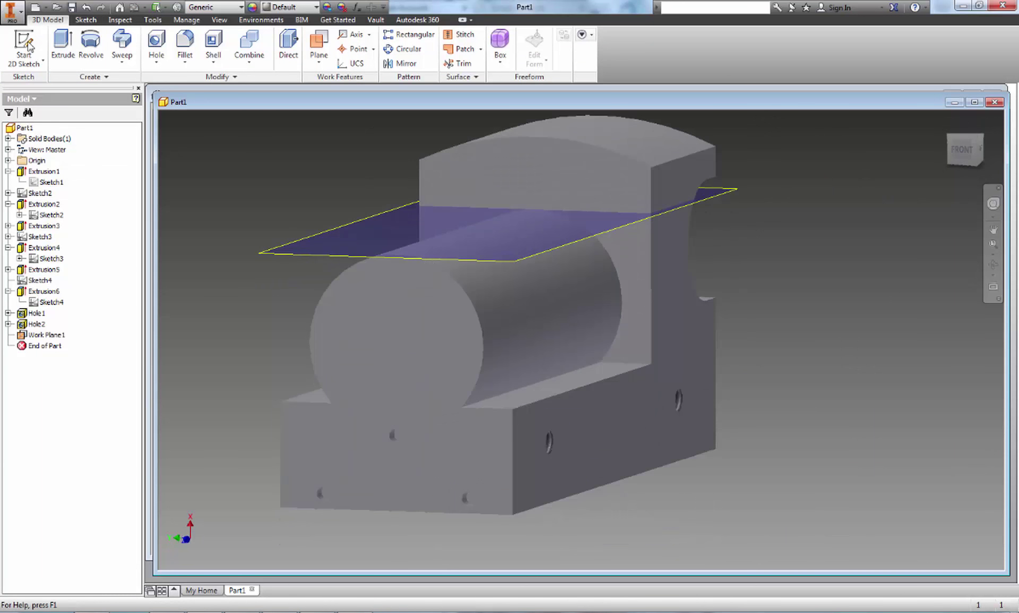
pyautogui.click(31, 45)
pyautogui.click(310, 257)
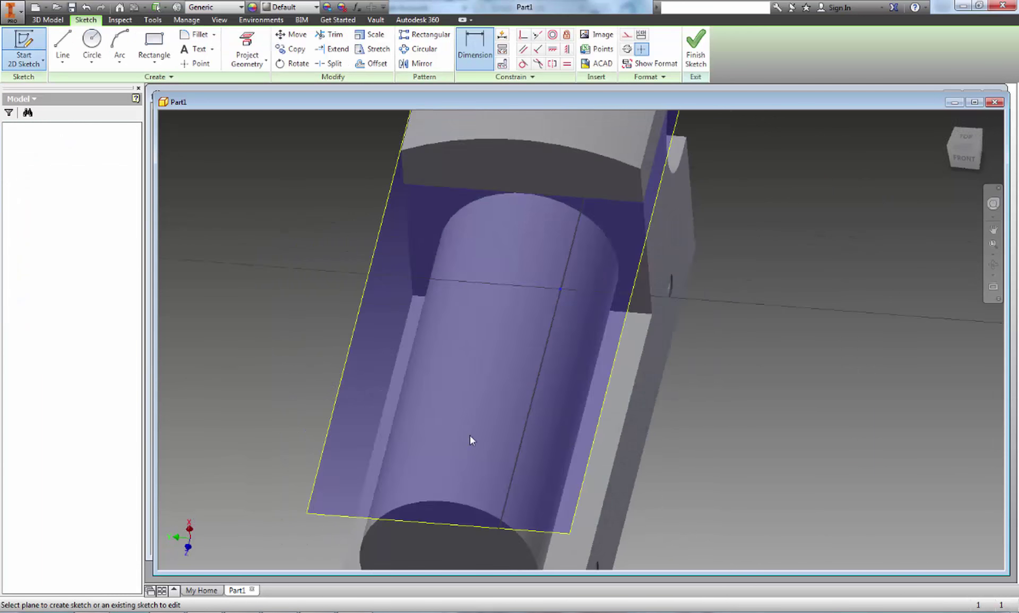
pyautogui.press('c')
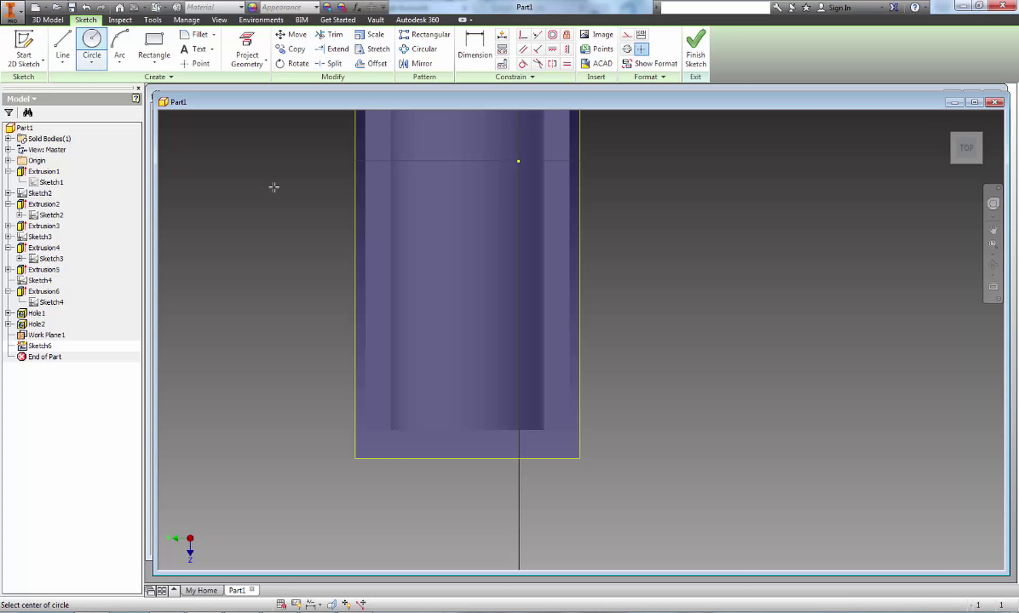
pyautogui.click(465, 323)
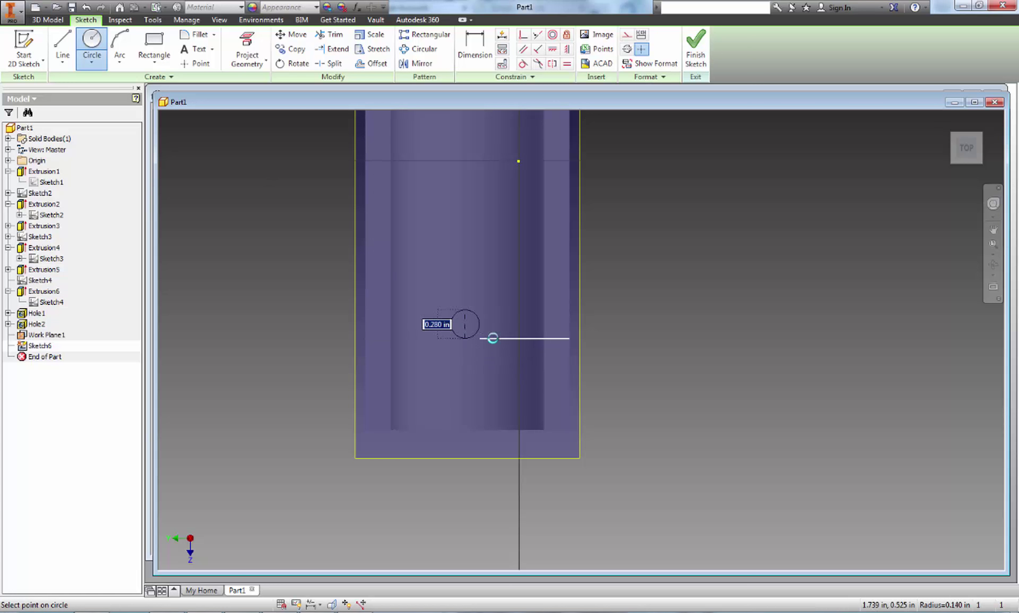
pyautogui.click(479, 324)
pyautogui.press('Escape')
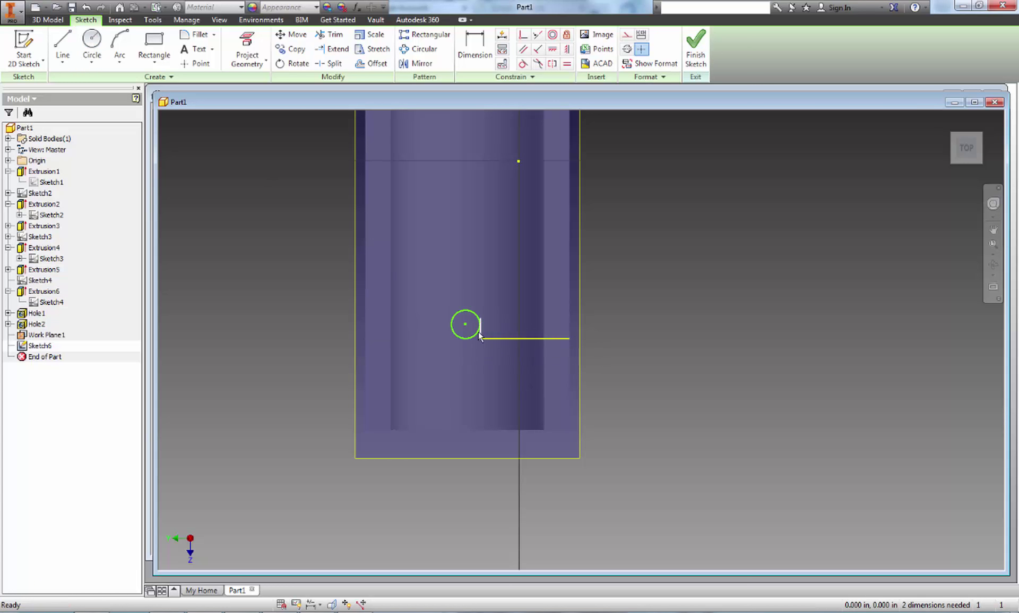
pyautogui.hotkey('ctrl', 'z')
# Draw a circle over the front part of the boiler and set its diameter to 0.5 in, as given in the Paint drawing.
pyautogui.click(91, 43)
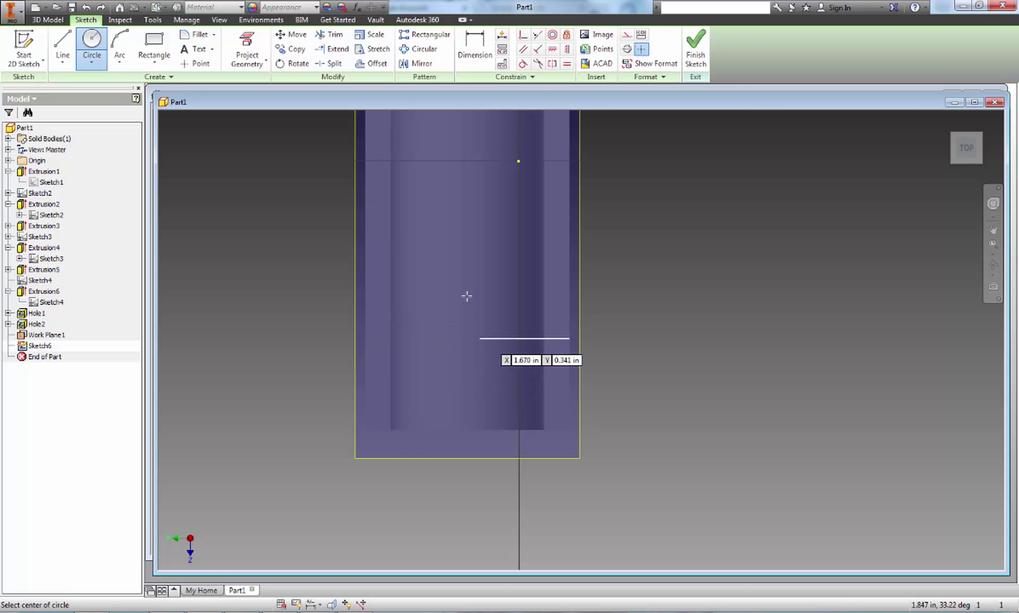
pyautogui.click(457, 345)
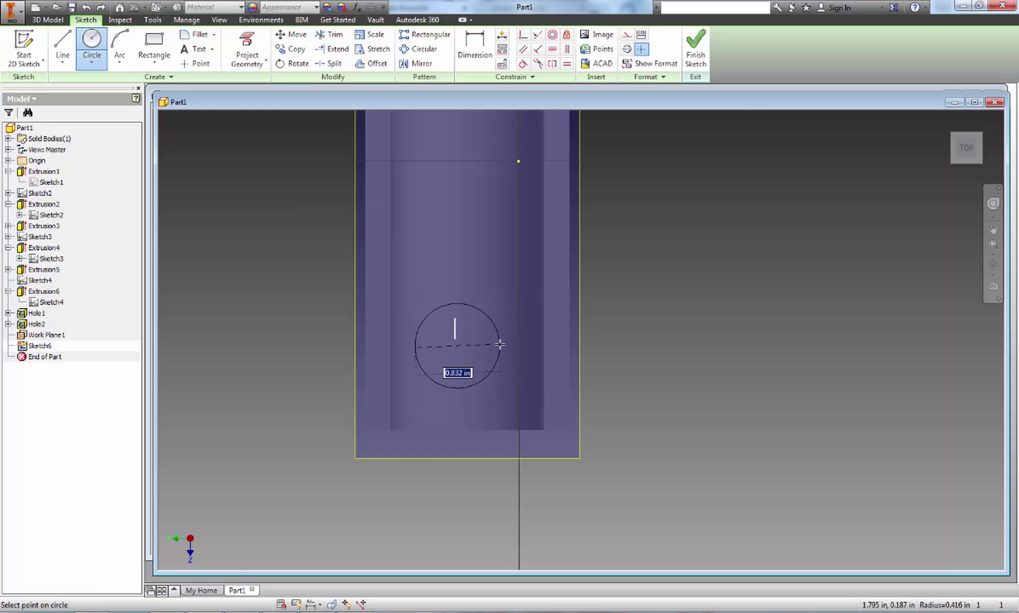
pyautogui.click(501, 342)
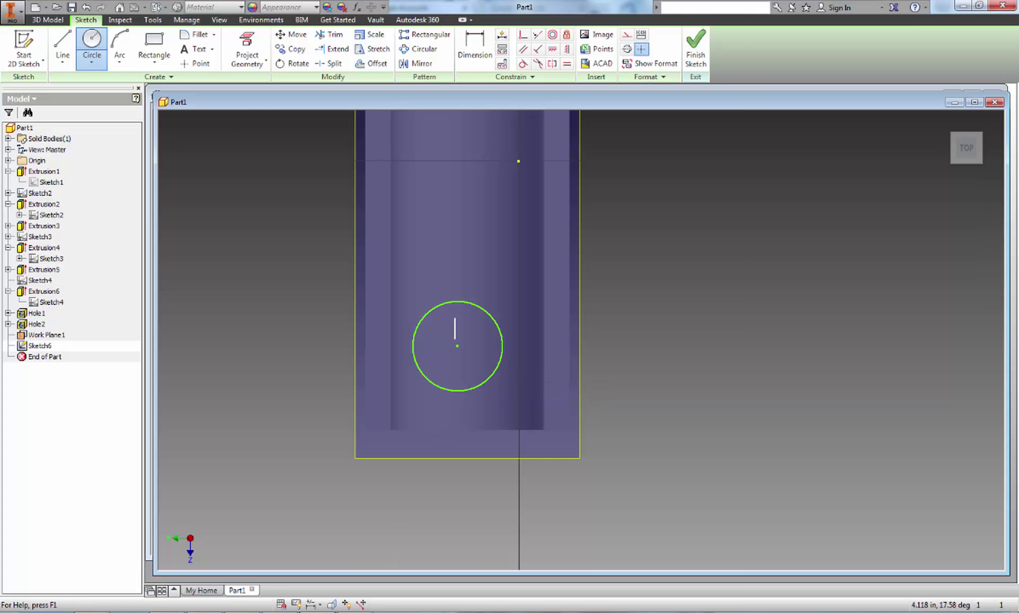
pyautogui.hotkey('alt', 'Tab')
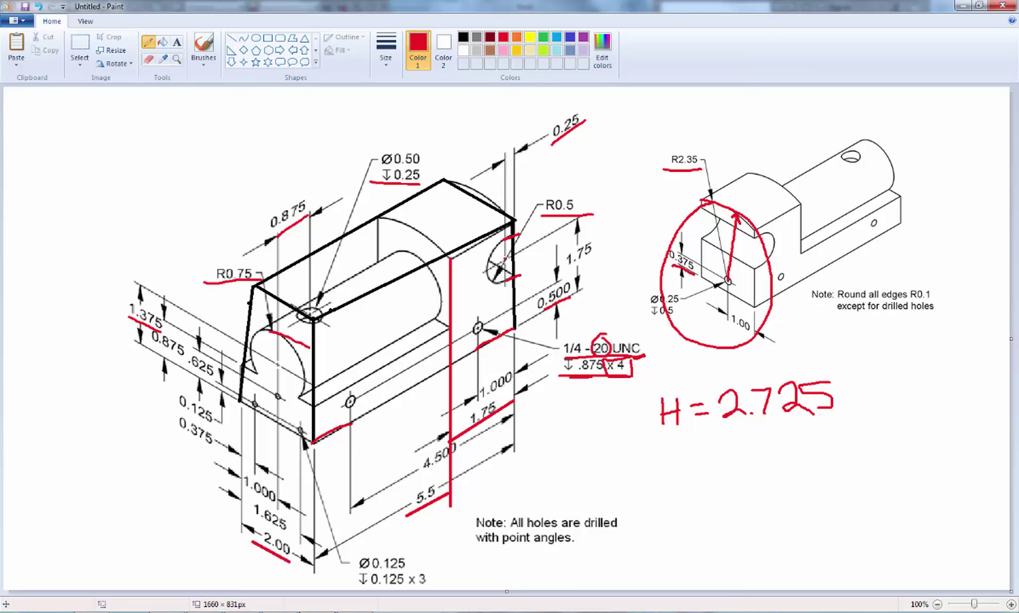
pyautogui.hotkey('alt', 'Tab')
pyautogui.press('d')
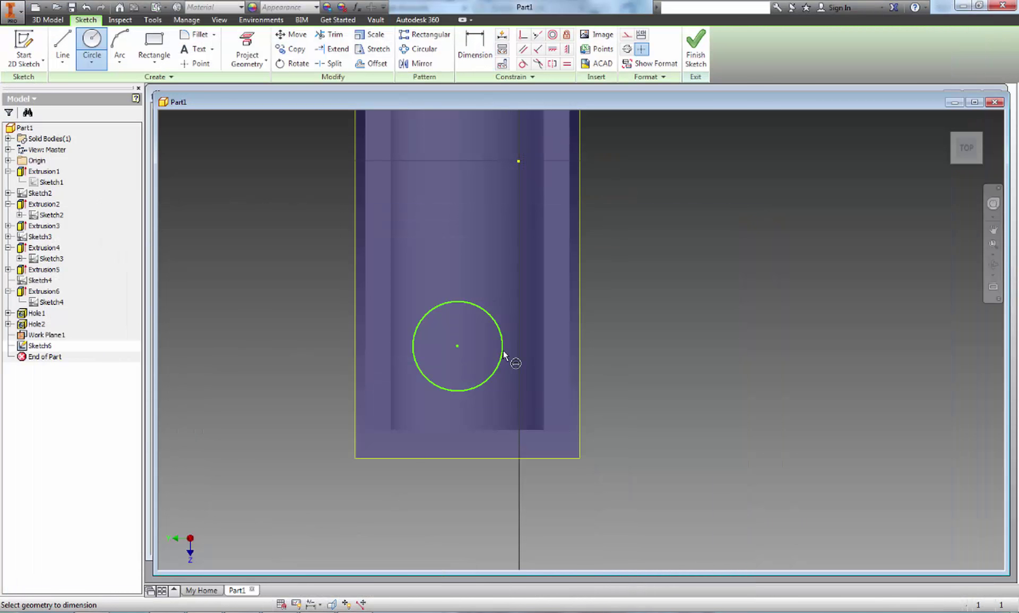
pyautogui.click(503, 342)
pyautogui.click(605, 403)
pyautogui.write('.5')
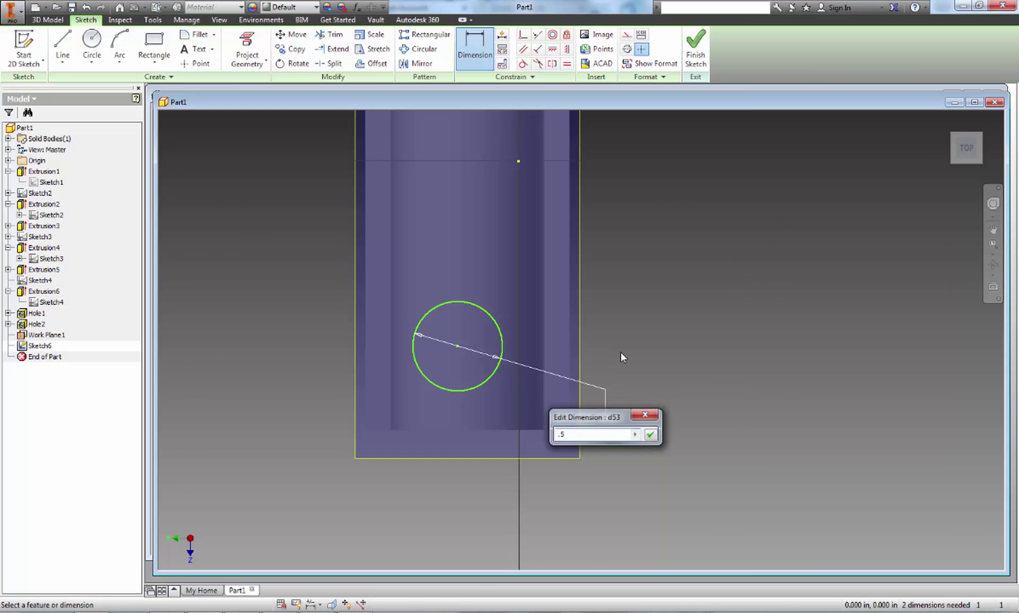
pyautogui.press('Return')
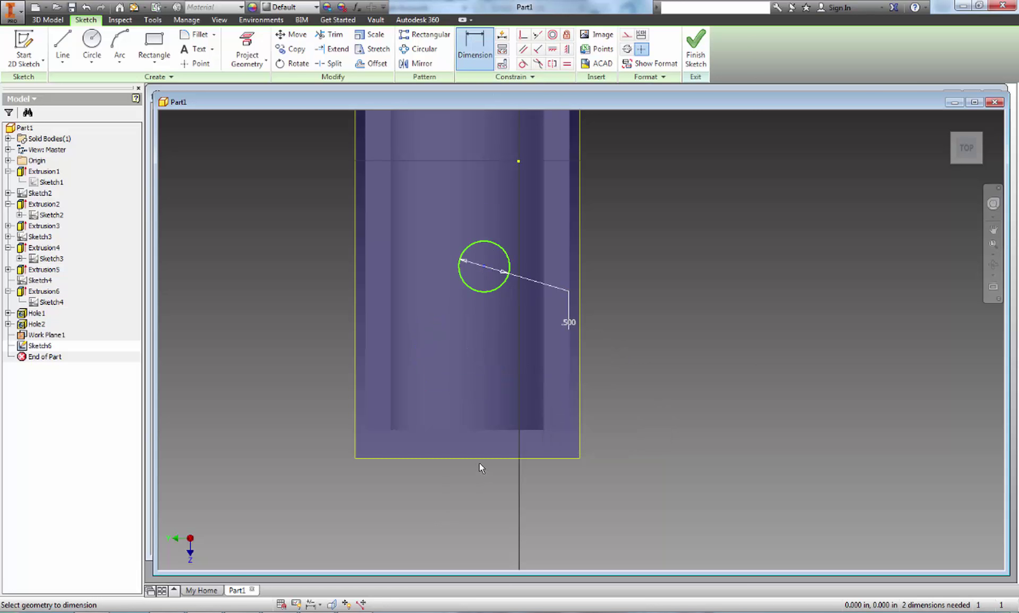
# Dimension the circle from the boiler's front edge and set the distance to 0.875 in.
pyautogui.click(490, 431)
pyautogui.click(649, 356)
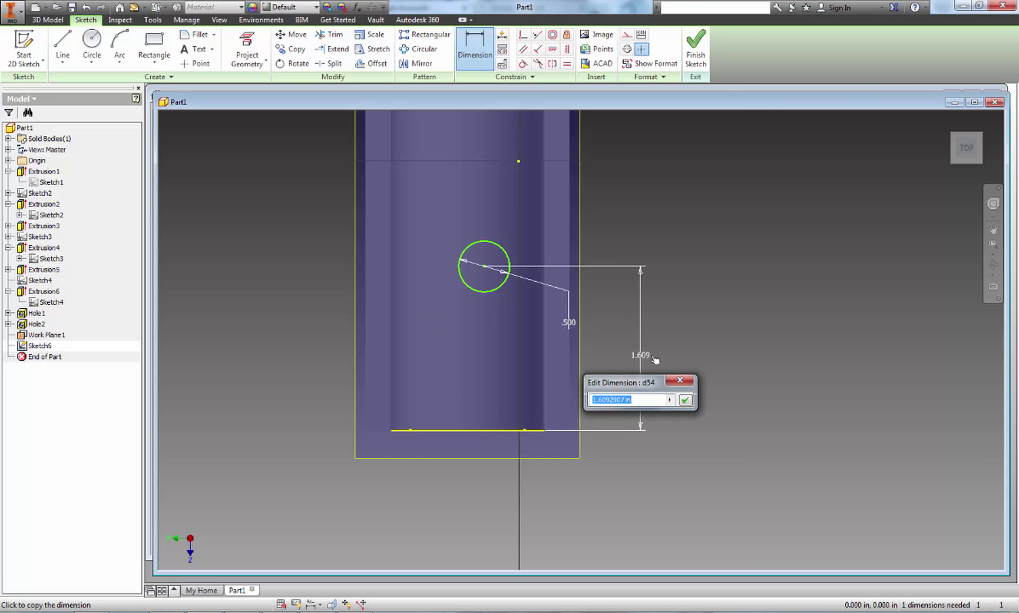
pyautogui.write('.875')
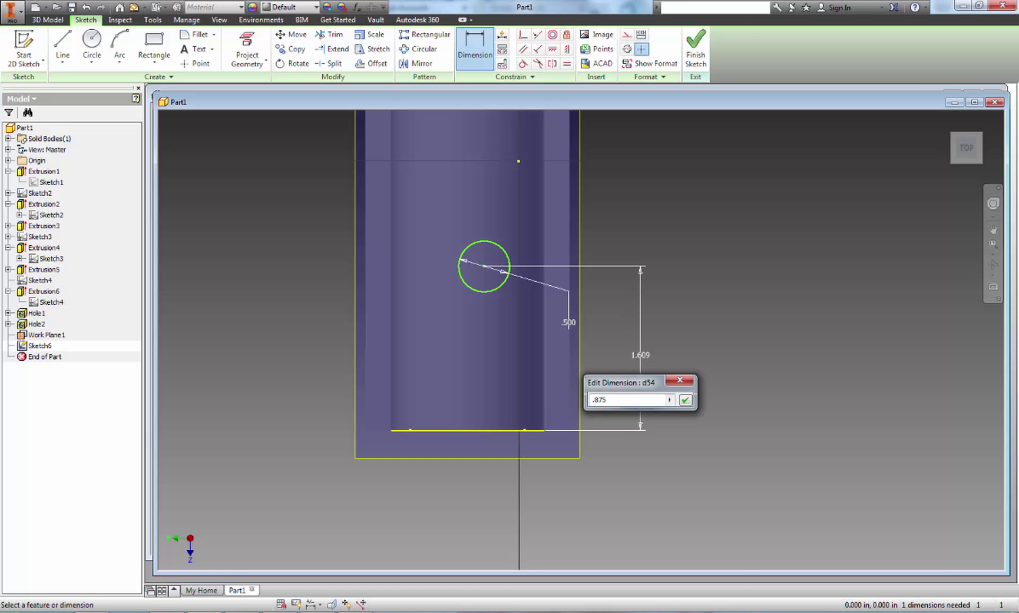
pyautogui.press('Return')
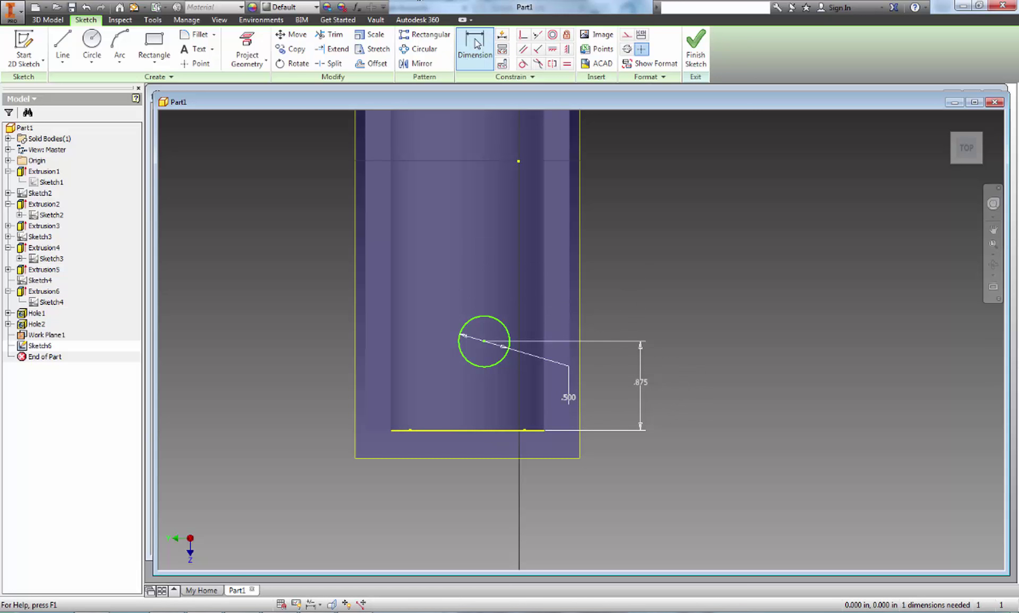
# Dimension the circle's centre from the body's side edge, set the distance to 1 in, and finish the sketch.
pyautogui.click(570, 421)
pyautogui.click(484, 342)
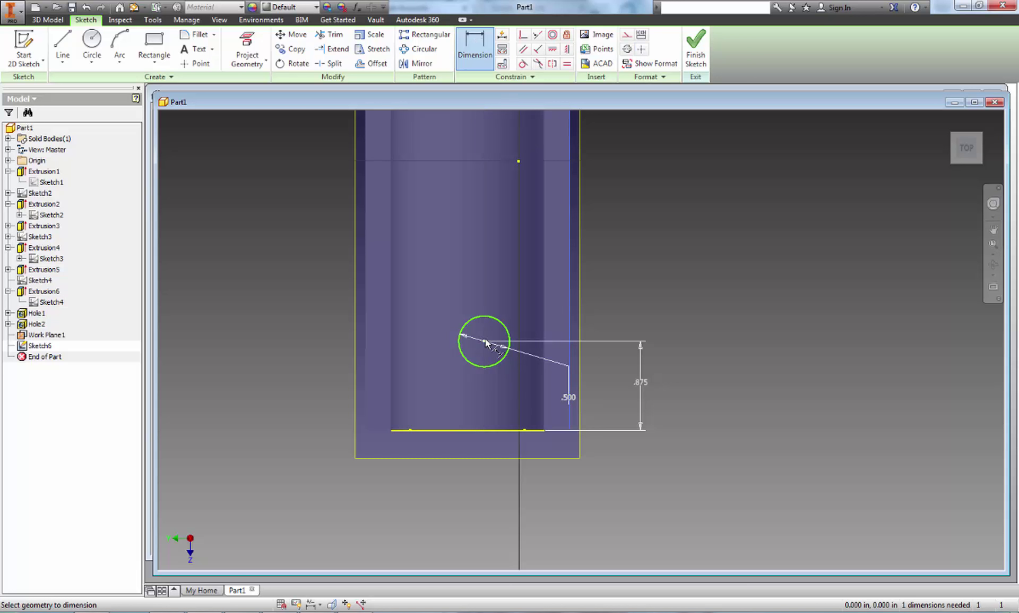
pyautogui.click(531, 482)
pyautogui.write('1')
pyautogui.press('Return')
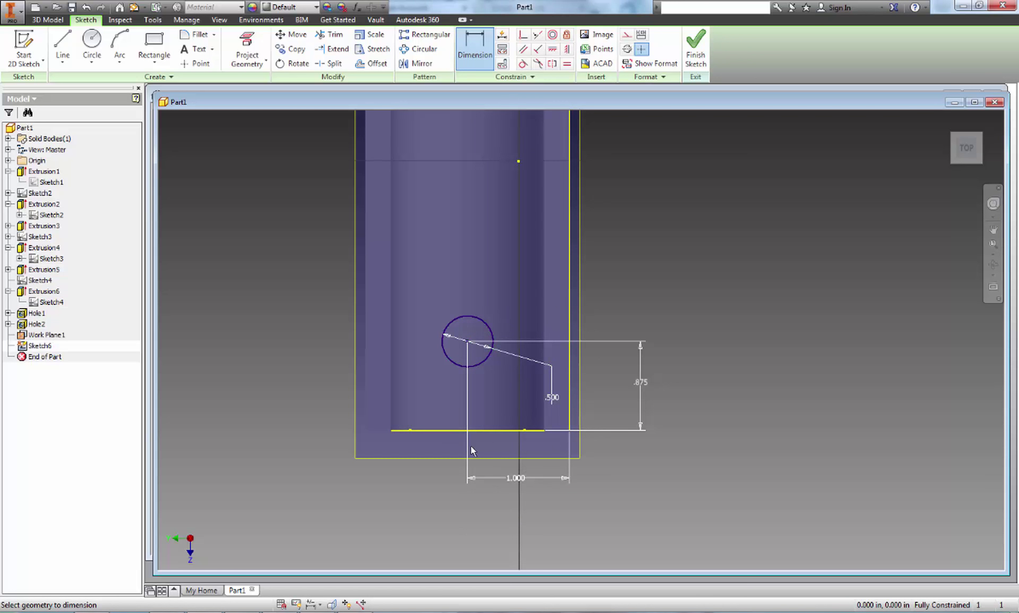
pyautogui.click(695, 50)
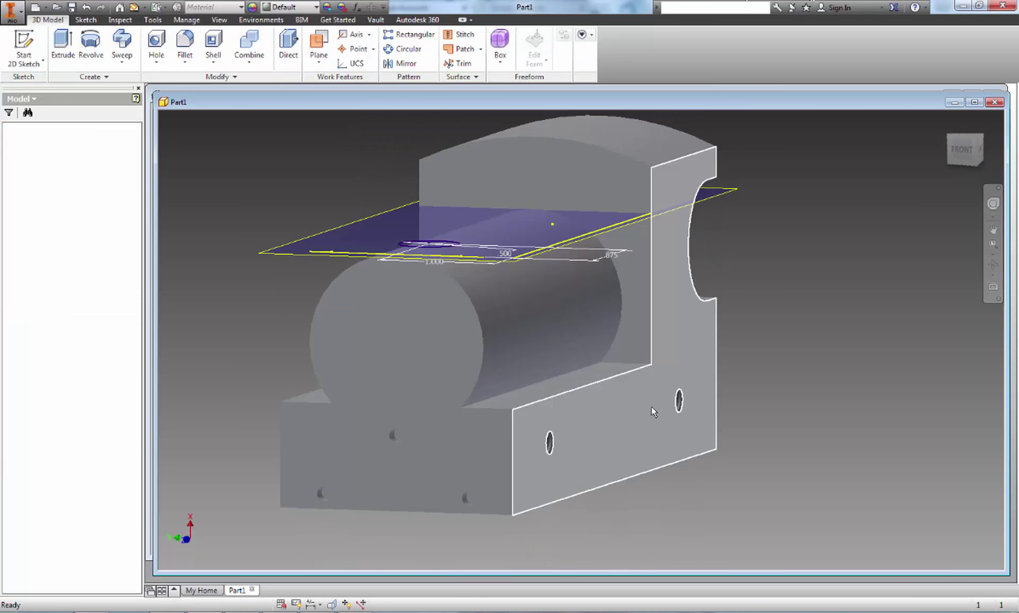
# Extrude the circle as a cut 0.25 in deep into the boiler, taking the depth from the Paint drawing.
pyautogui.keyDown('shift'); pyautogui.moveTo(651, 406); pyautogui.dragTo(603, 445, button='middle'); pyautogui.keyUp('shift')
pyautogui.click(64, 47)
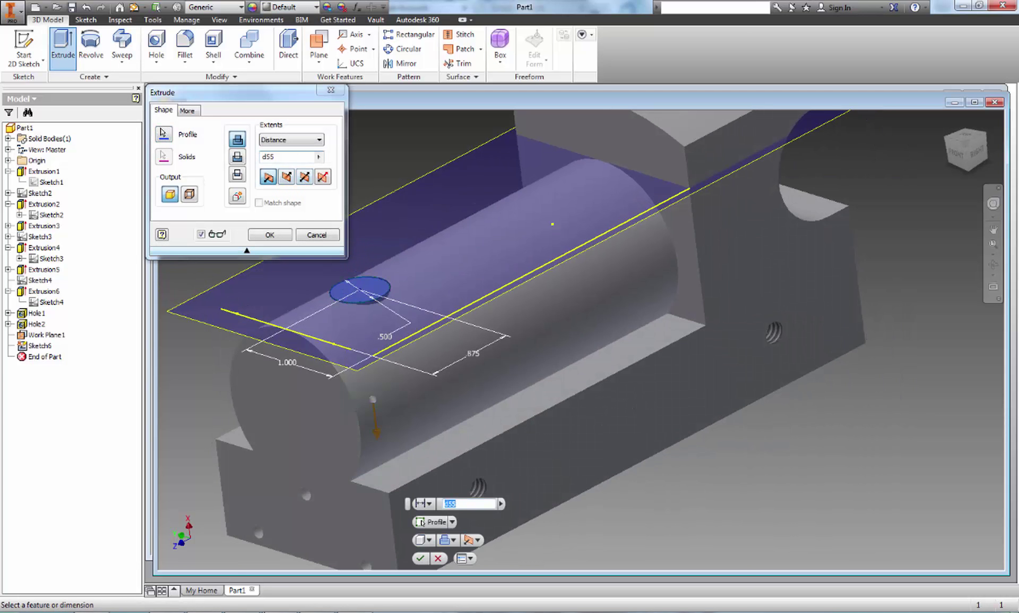
pyautogui.hotkey('alt', 'Tab')
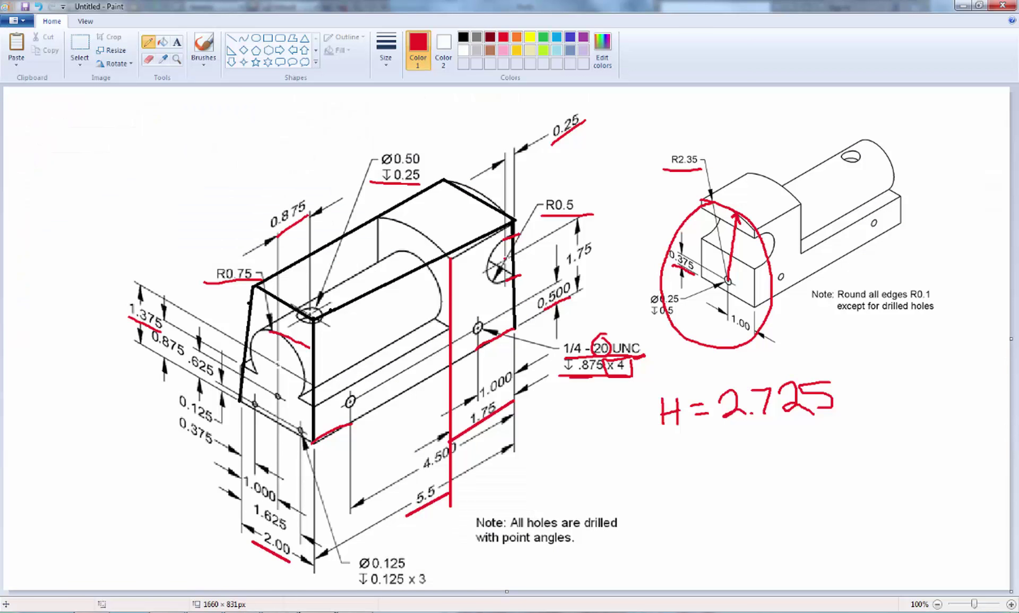
pyautogui.hotkey('alt', 'Tab')
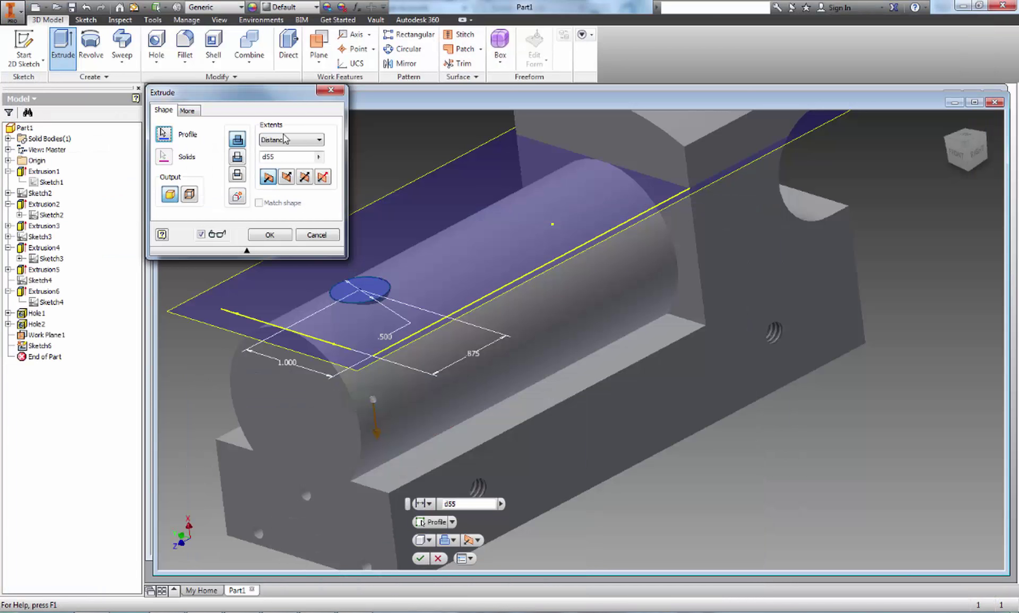
pyautogui.doubleClick(285, 156)
pyautogui.write('.25')
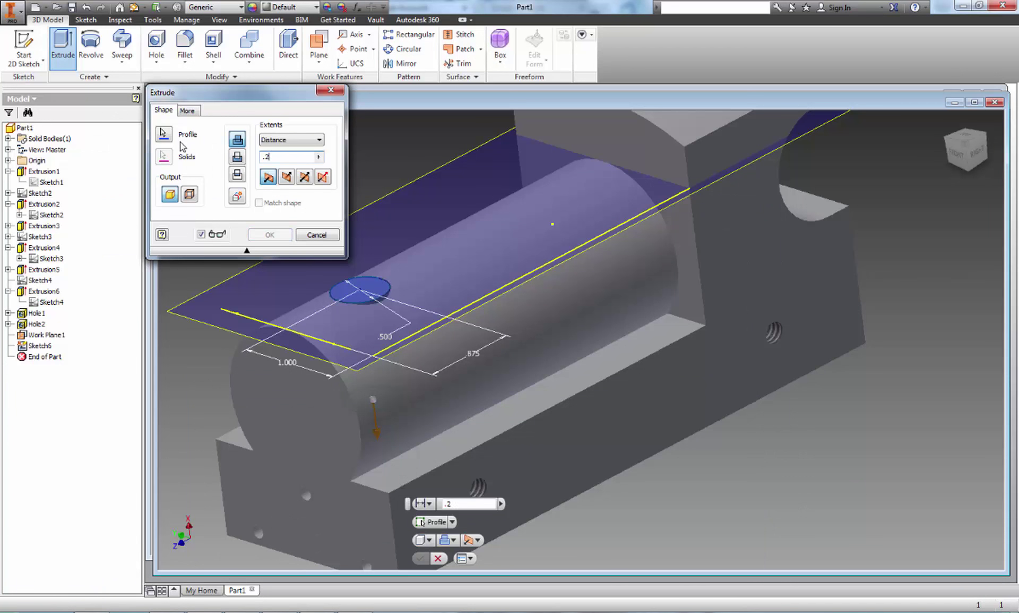
pyautogui.click(237, 157)
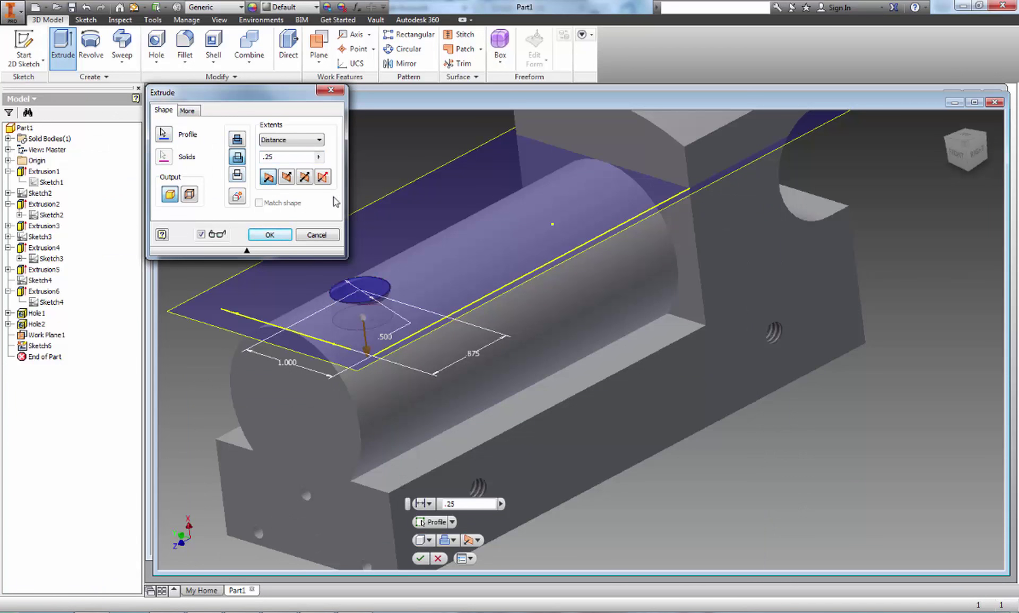
pyautogui.click(270, 234)
# Hide Work Plane1.
pyautogui.scroll(-2, 301, 267)
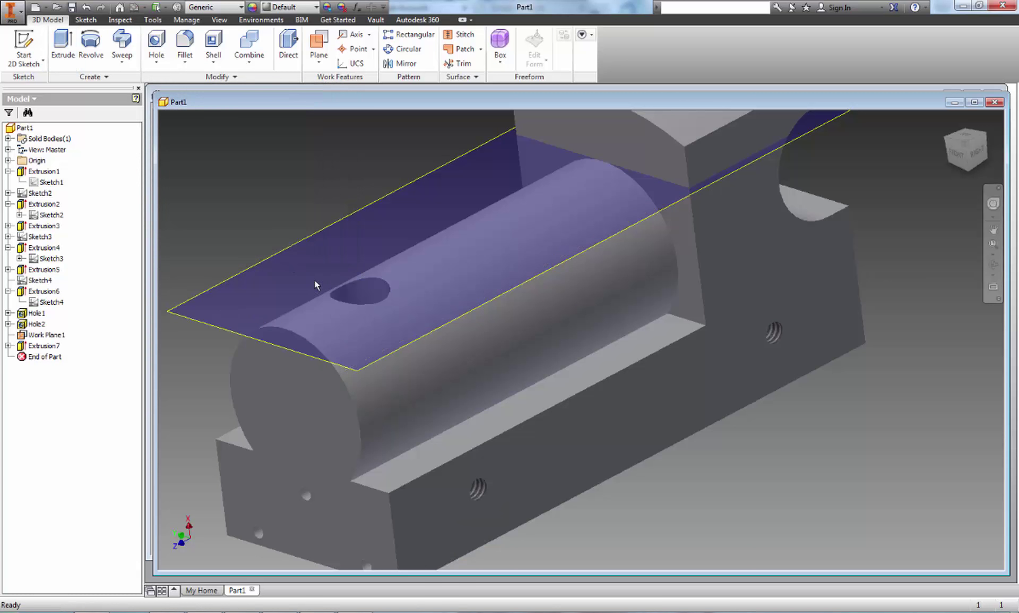
pyautogui.scroll(-2, 315, 279)
pyautogui.keyDown('shift'); pyautogui.moveTo(352, 289); pyautogui.dragTo(121, 321, button='middle'); pyautogui.keyUp('shift')
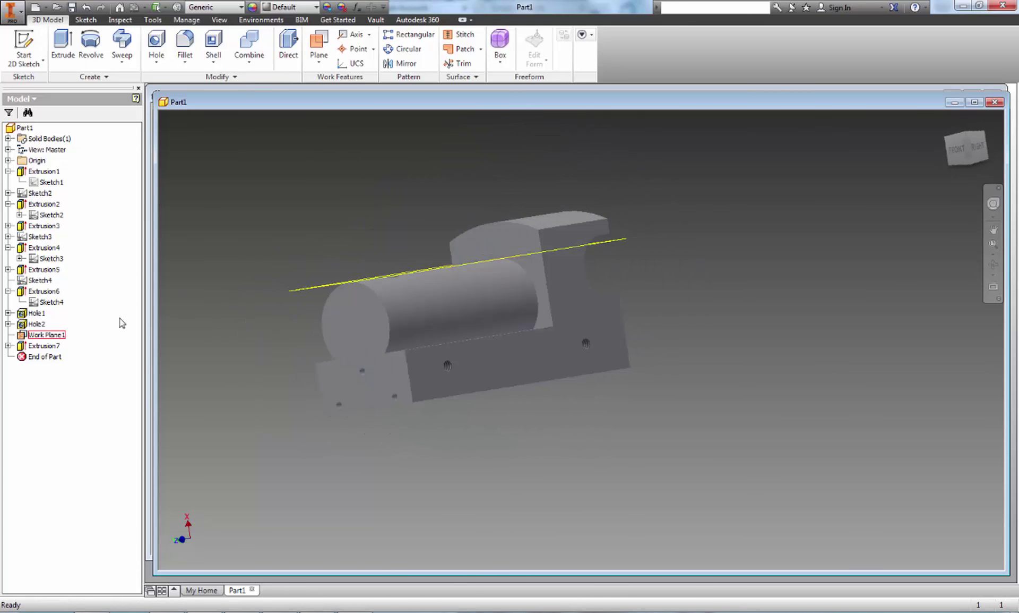
pyautogui.rightClick(35, 336)
pyautogui.click(60, 437)
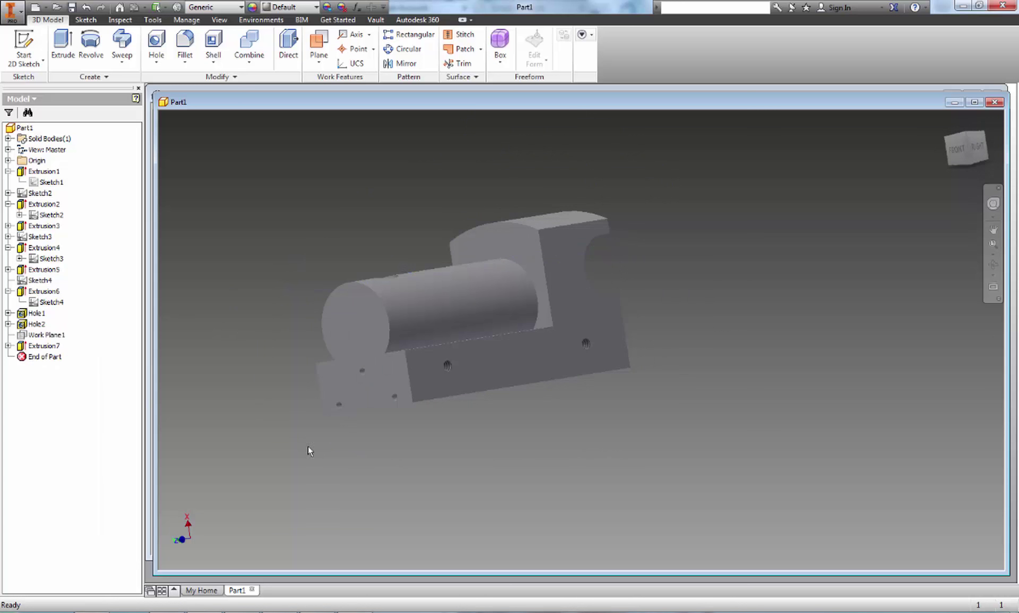